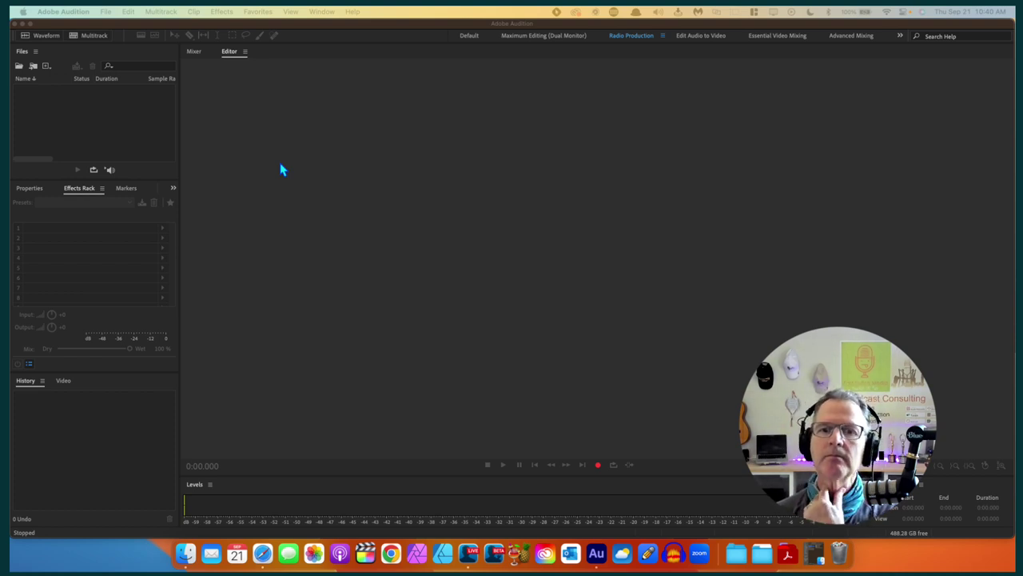
Step: Start a new multitrack session and enter 'Assignment 1' as its session name
left_click(94, 38)
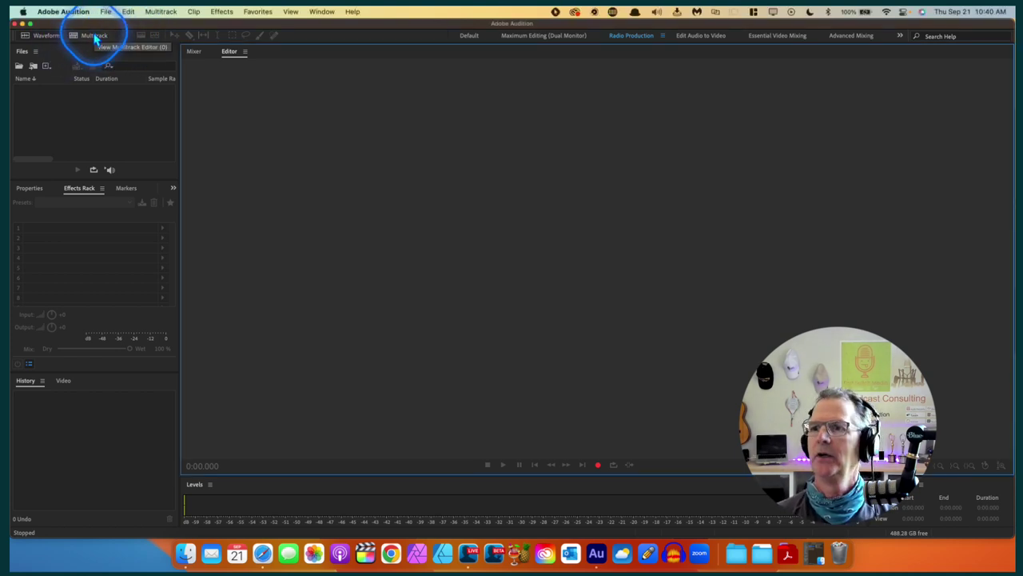
left_click(94, 36)
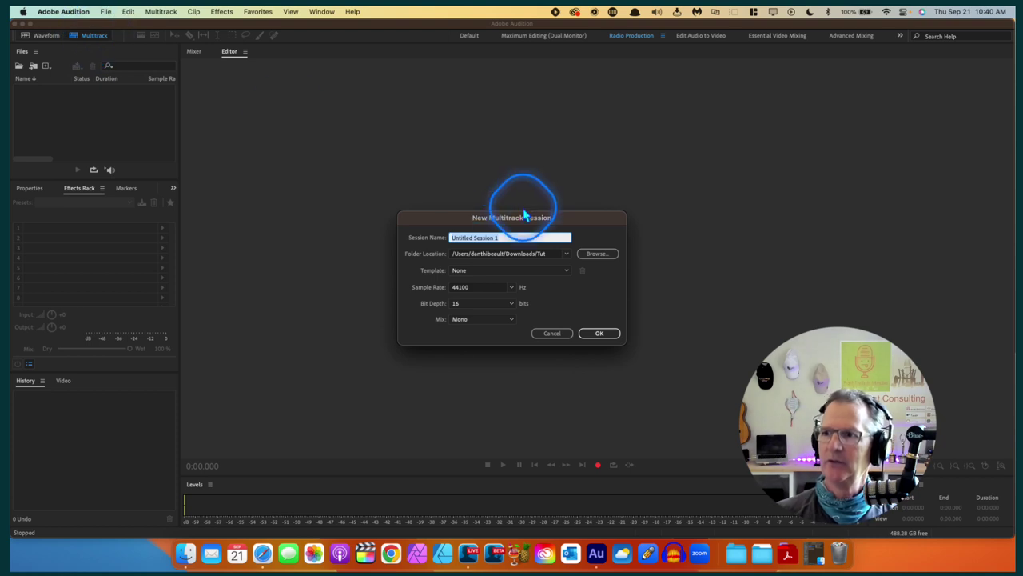
left_click_drag(524, 214, 375, 132)
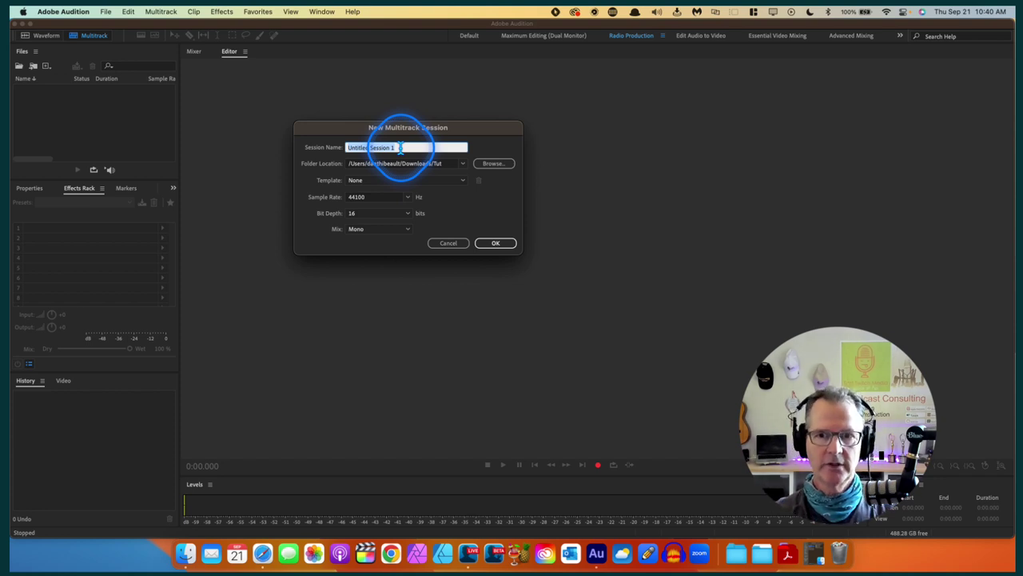
type("Ass")
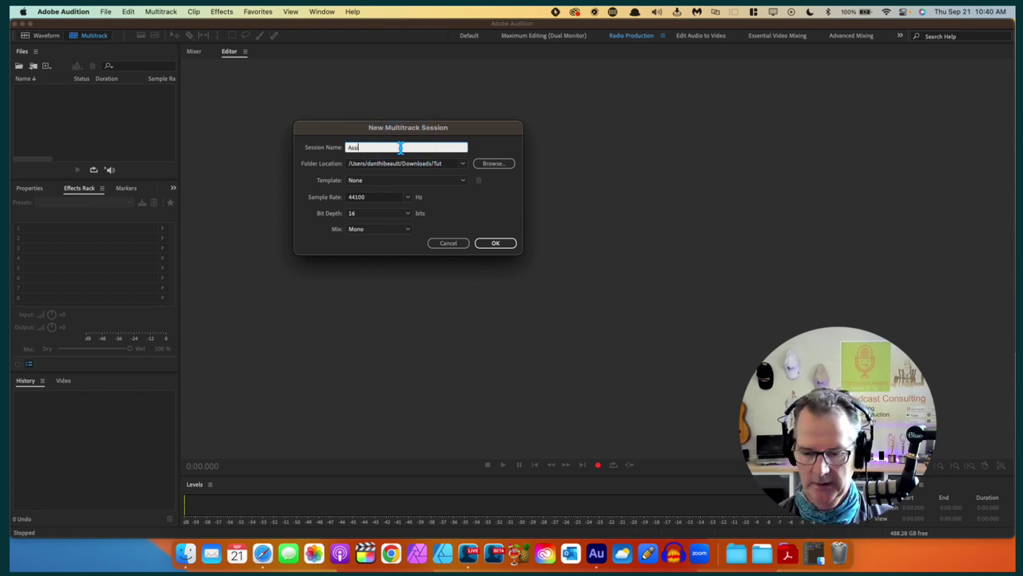
type("ignment 1")
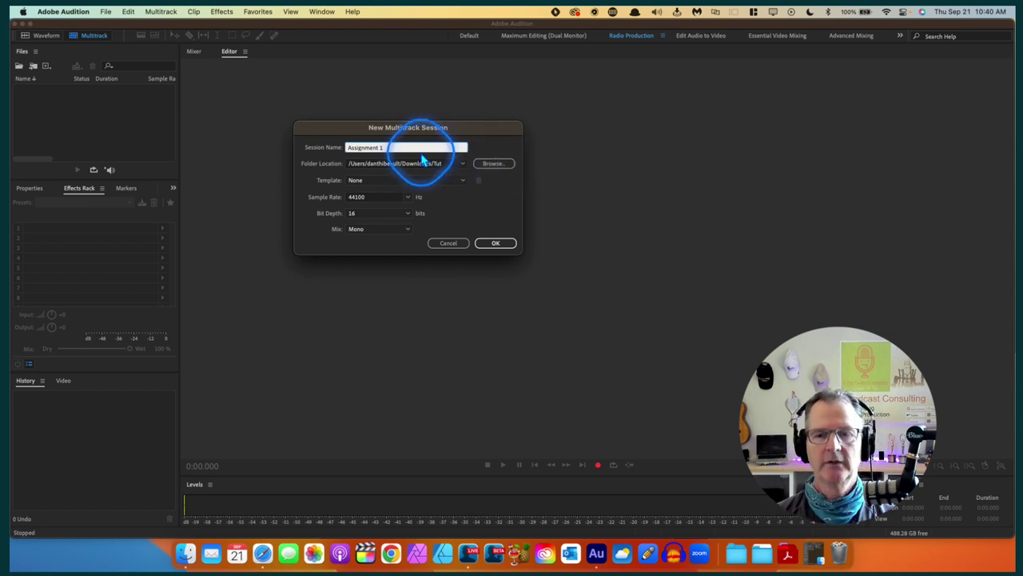
Step: In the folder browser, move the old Assignment1 folder in Tut to Trash and switch to Downloads
left_click(500, 169)
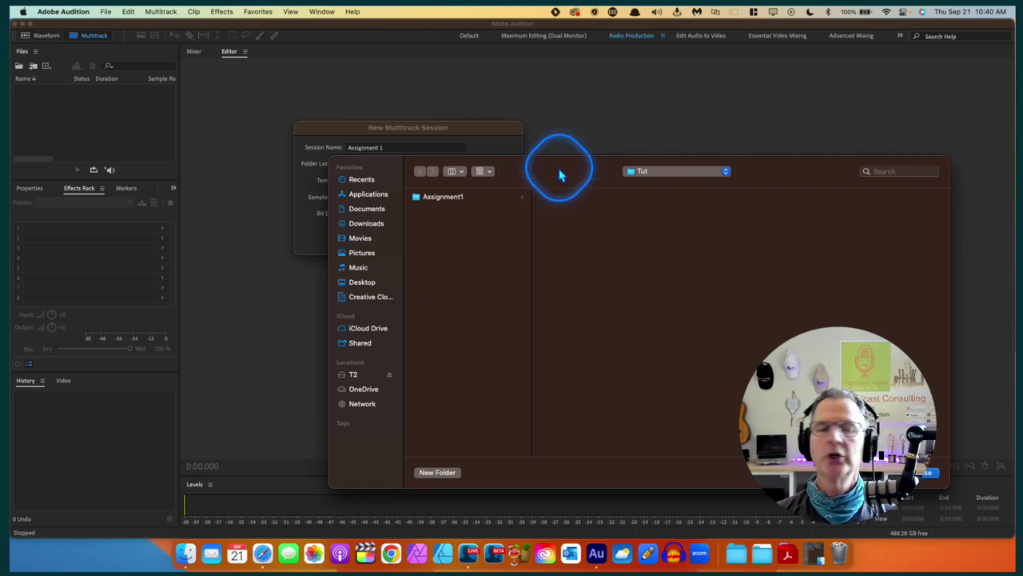
left_click_drag(559, 173, 481, 96)
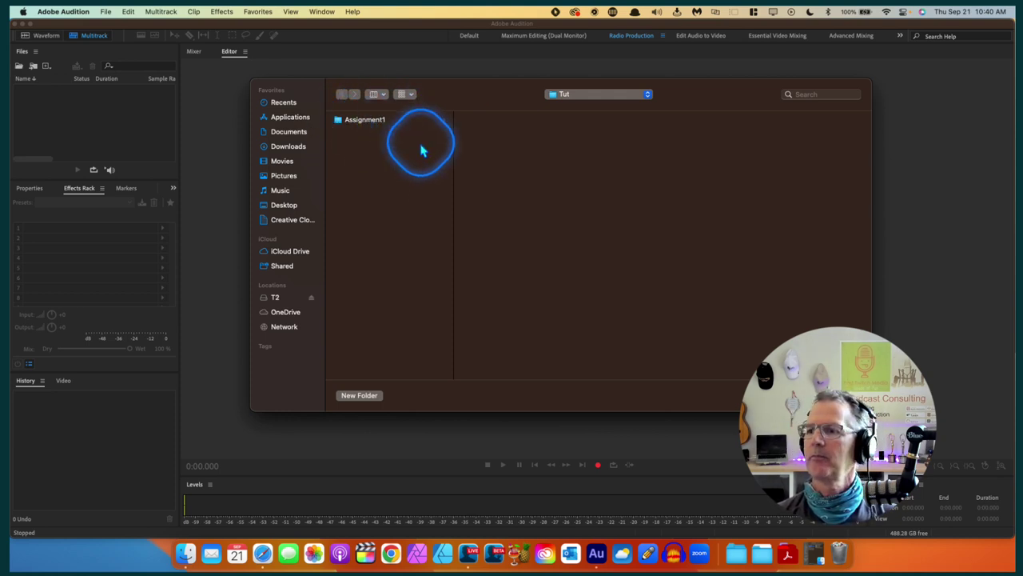
left_click(344, 119)
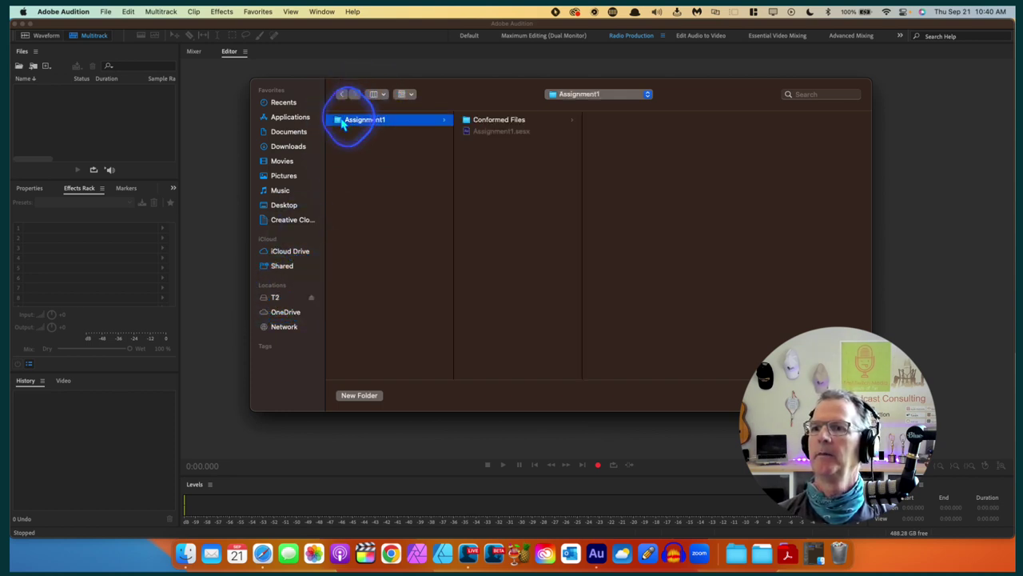
right_click(387, 124)
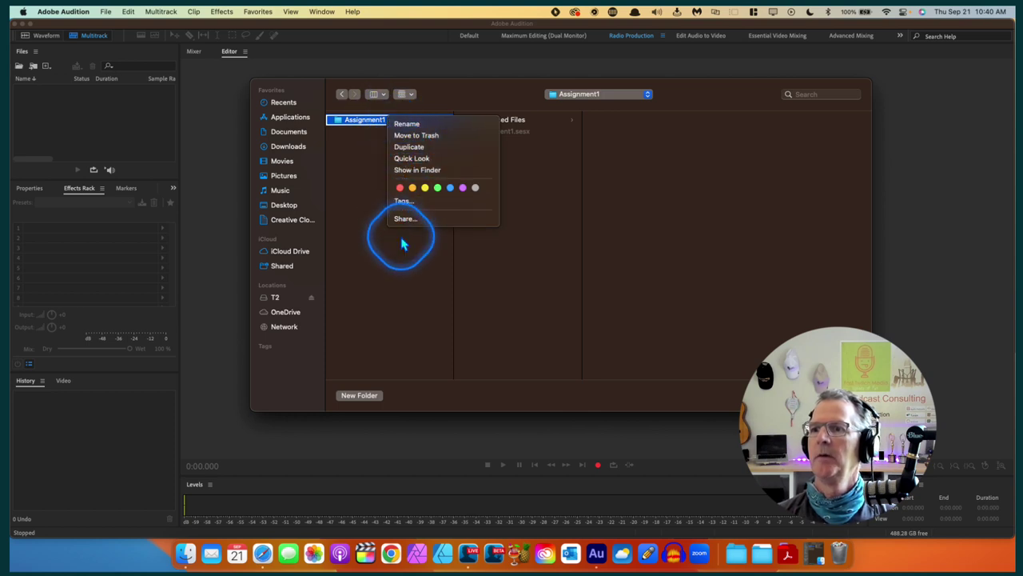
left_click(413, 136)
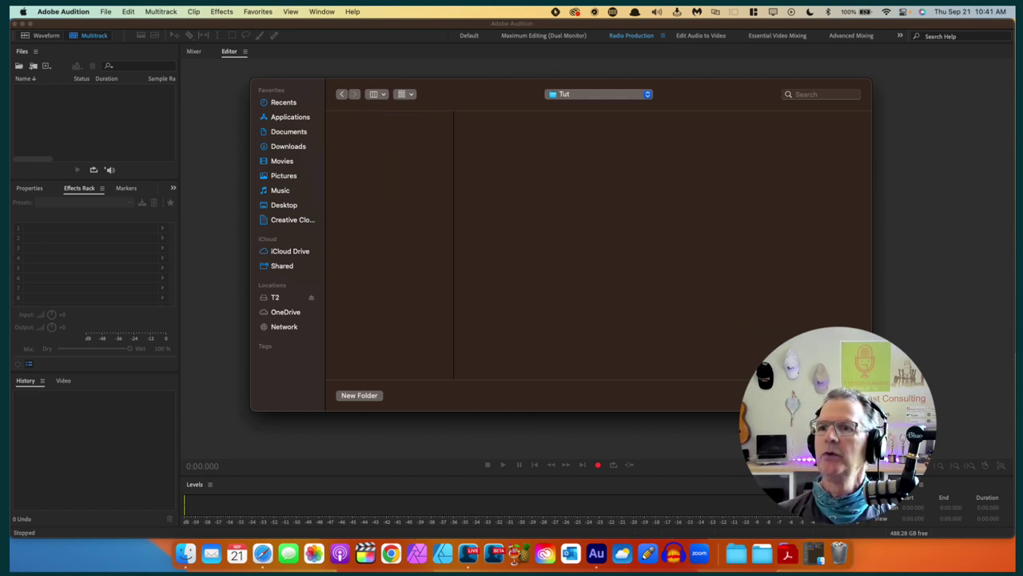
left_click(290, 146)
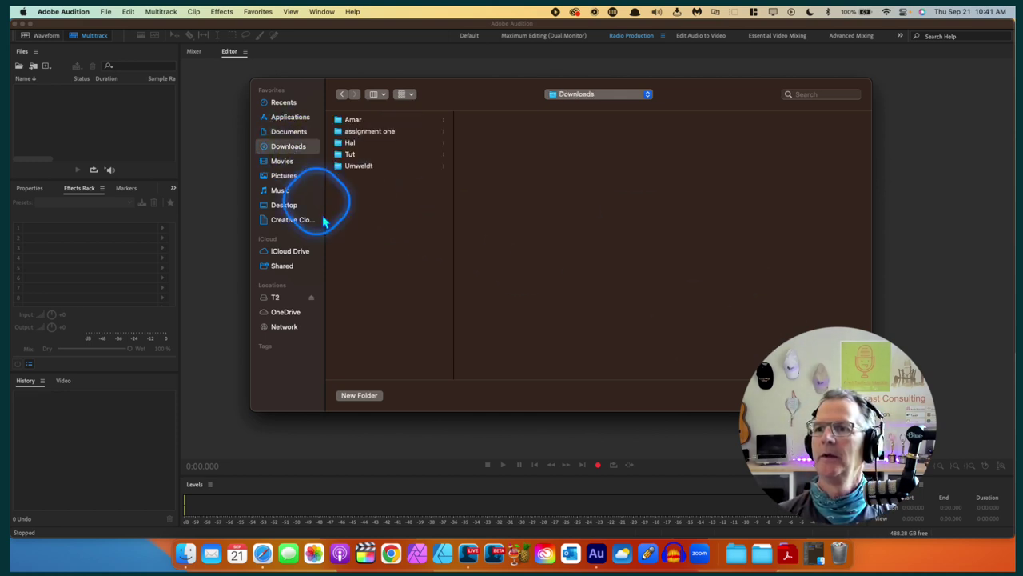
left_click(351, 398)
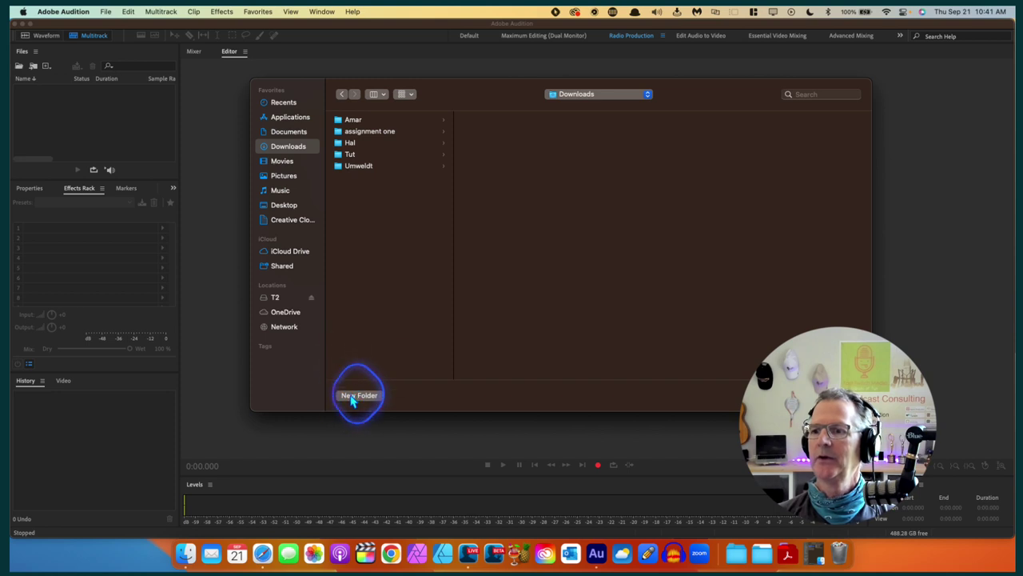
Step: Create a new folder named 'Tut' in Downloads
type("T")
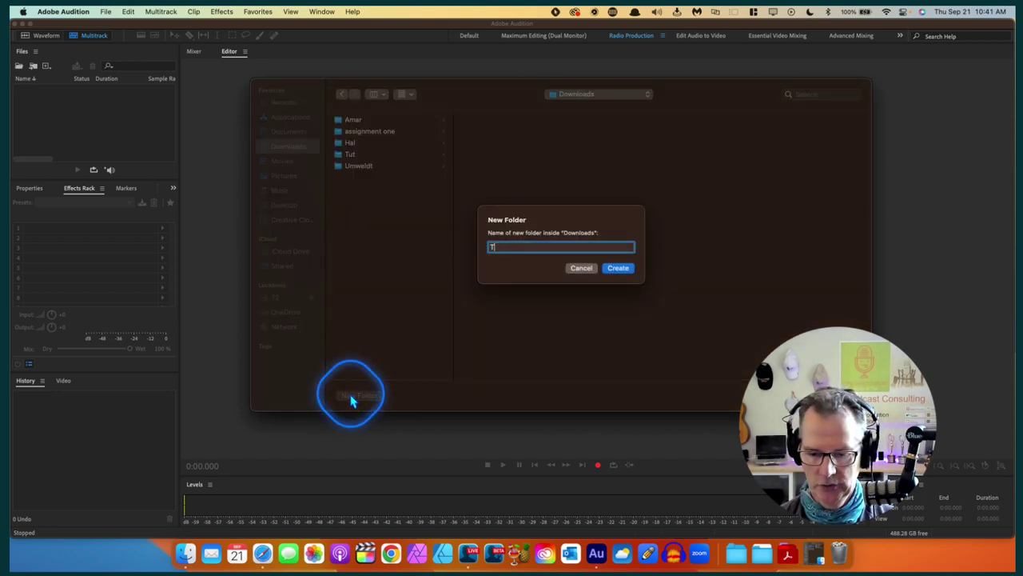
type("ut")
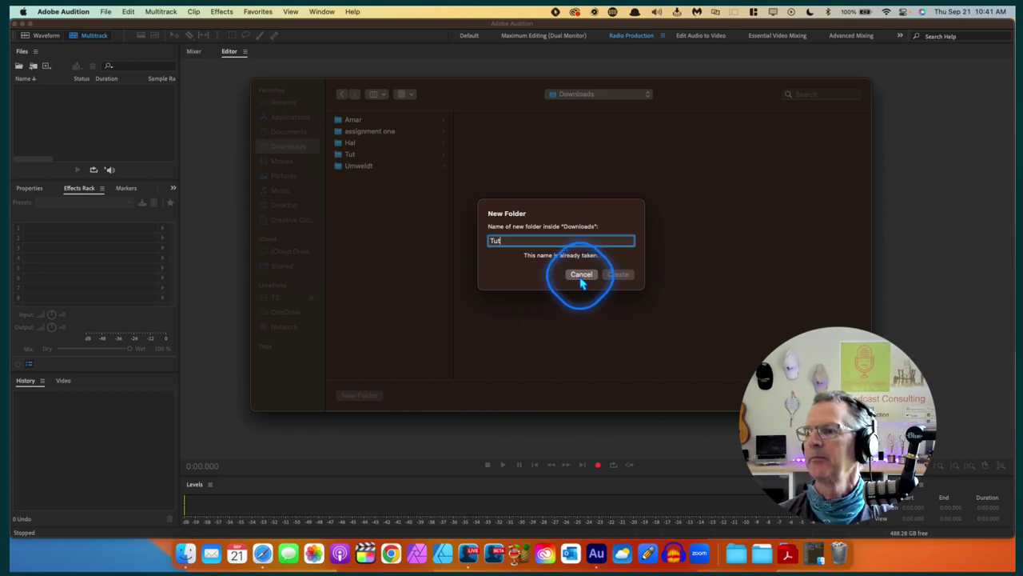
left_click(667, 228)
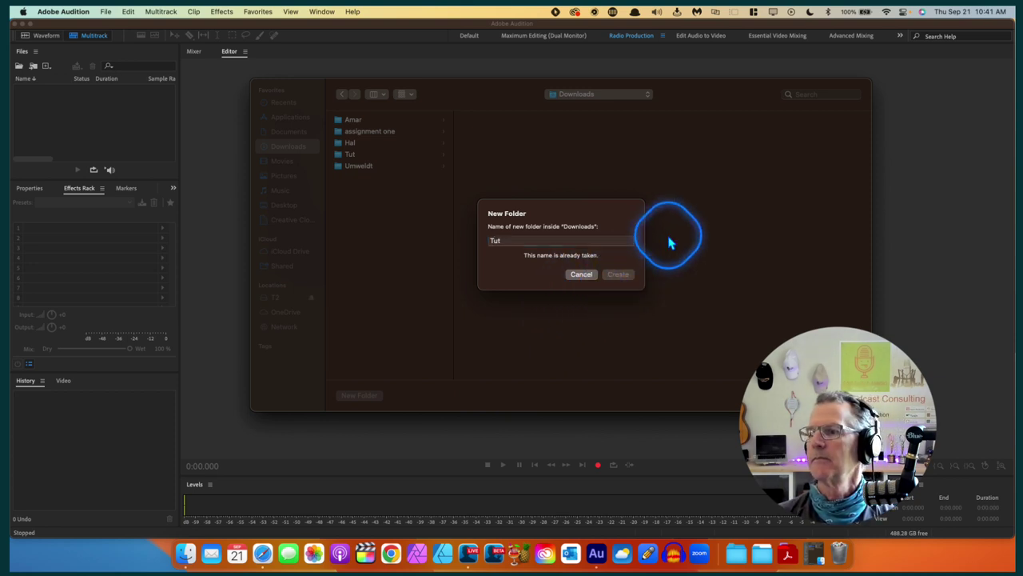
left_click(512, 240)
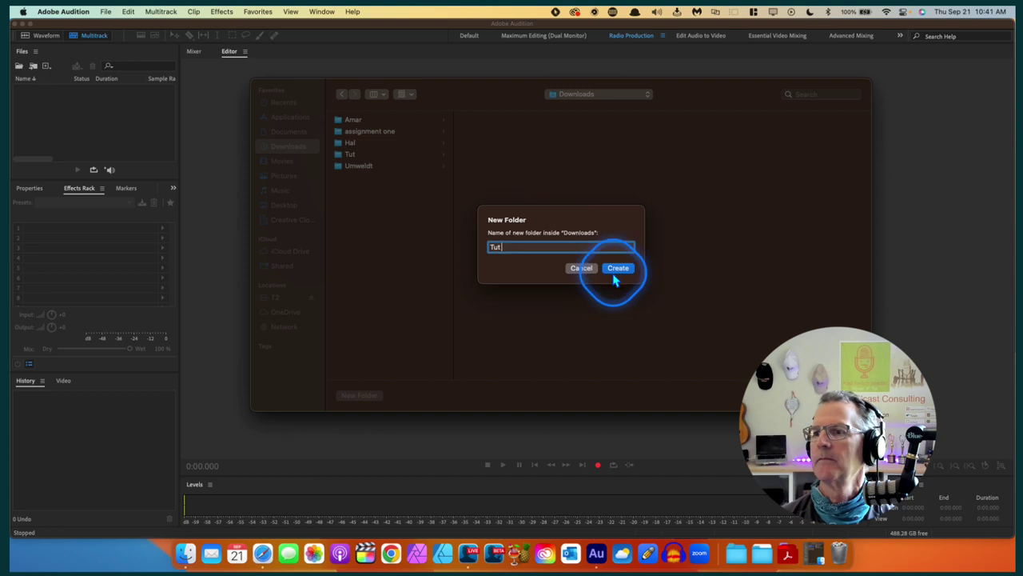
key("Return")
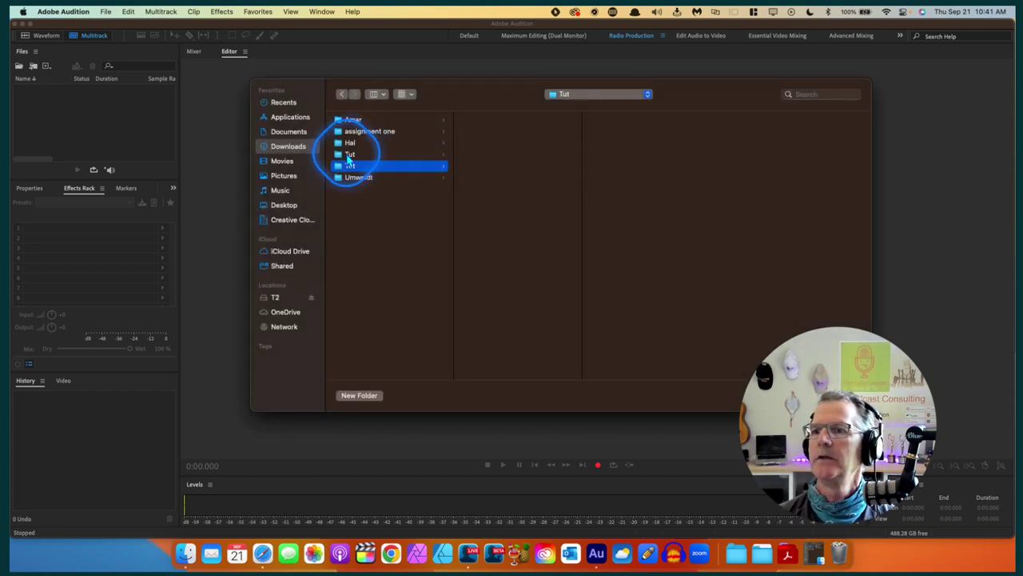
Step: Move the older Tut folder to Trash and choose Downloads as the session location
left_click(349, 156)
right_click(349, 156)
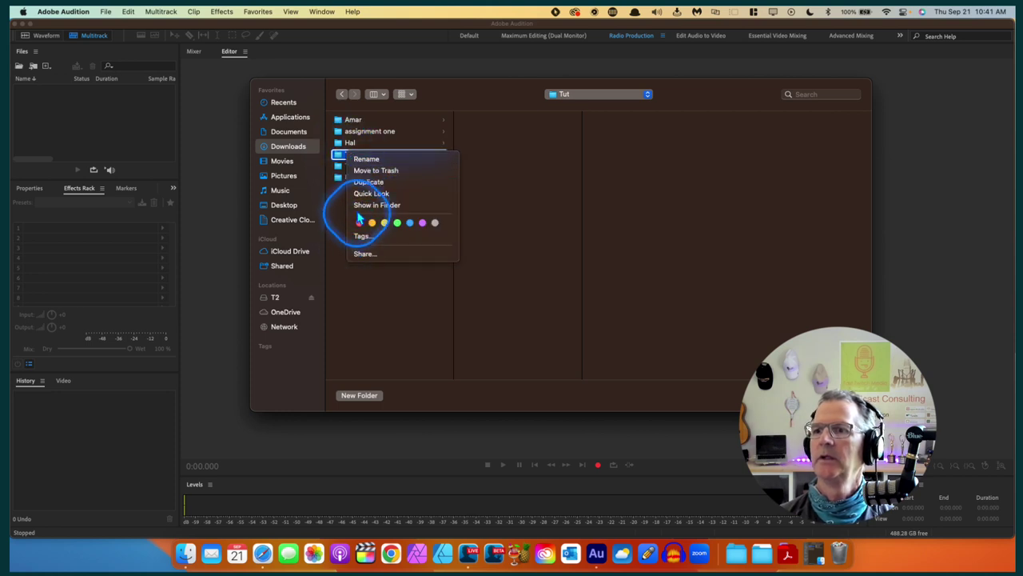
left_click(357, 170)
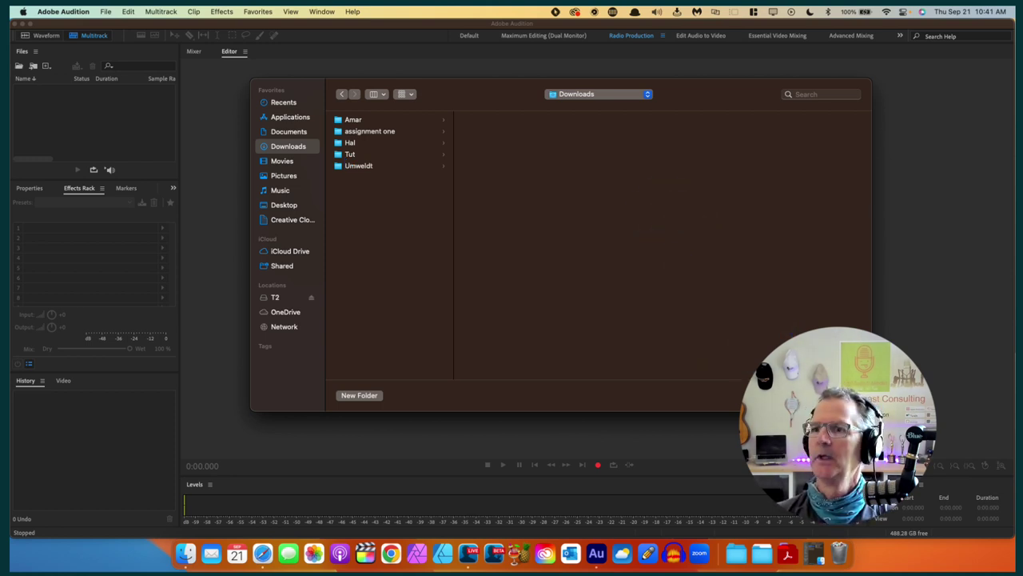
left_click(844, 395)
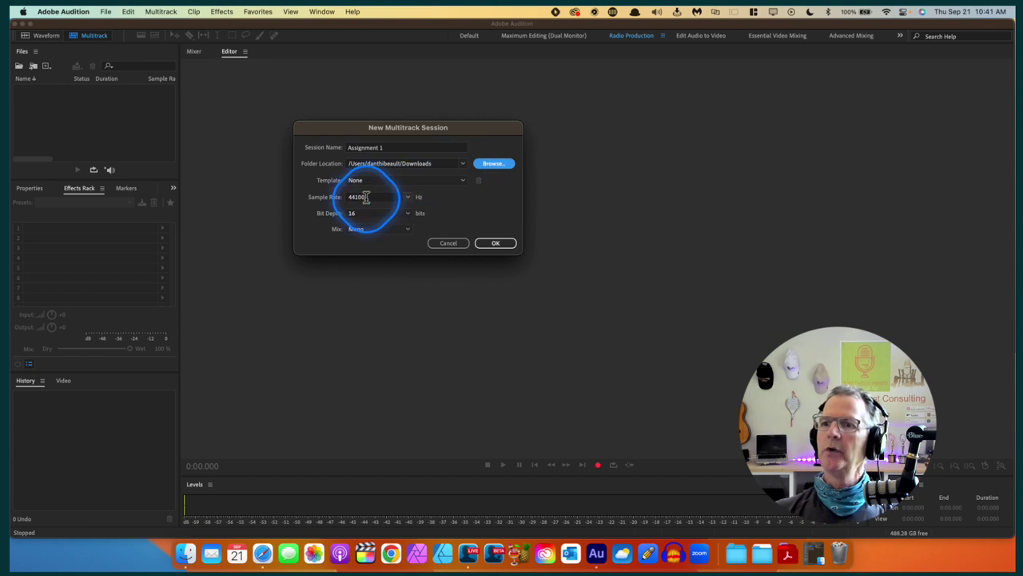
Step: Set sample rate 44100 Hz, bit depth 16 and Mono mix, then create the session
left_click(408, 196)
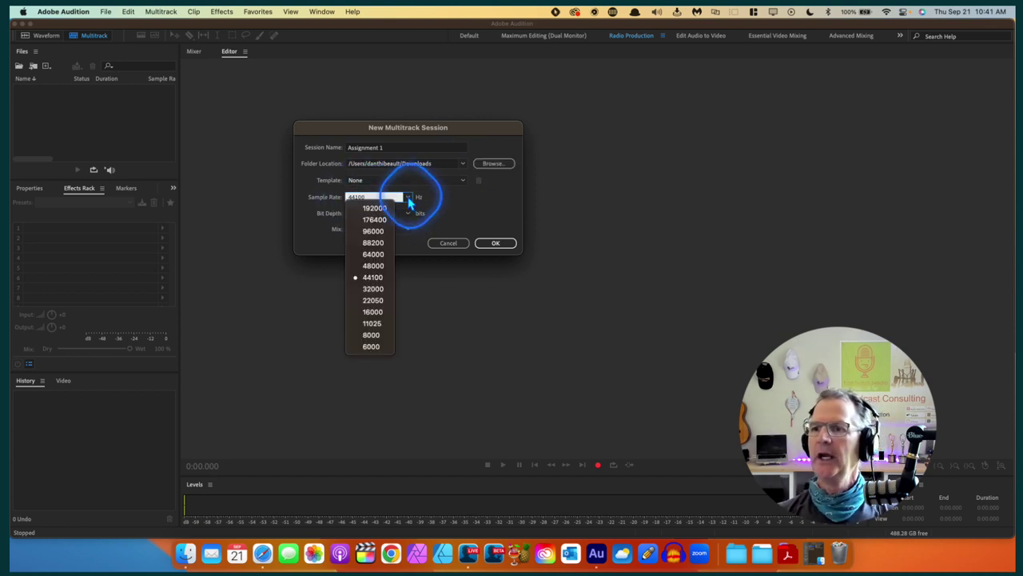
left_click(374, 266)
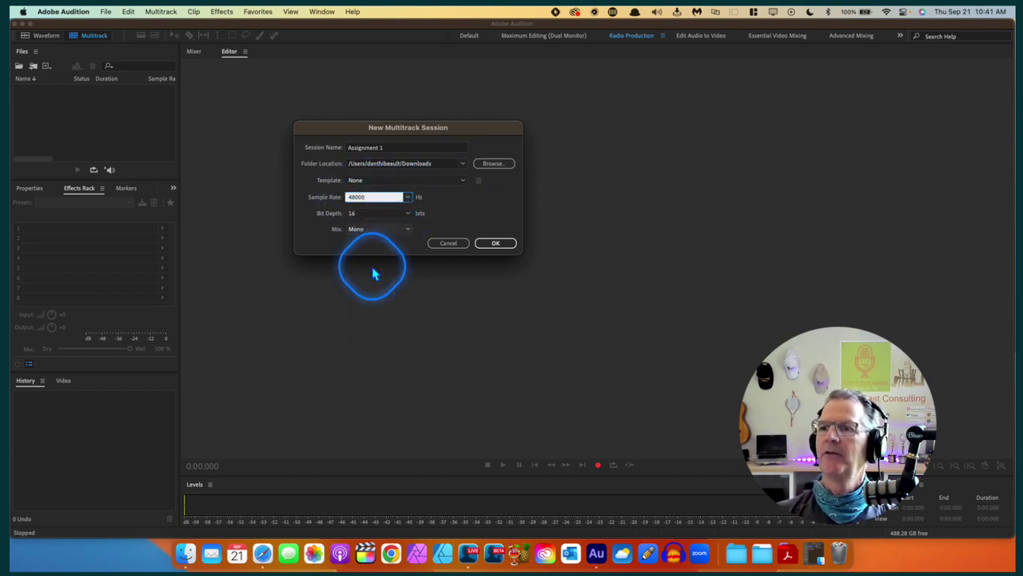
left_click(409, 198)
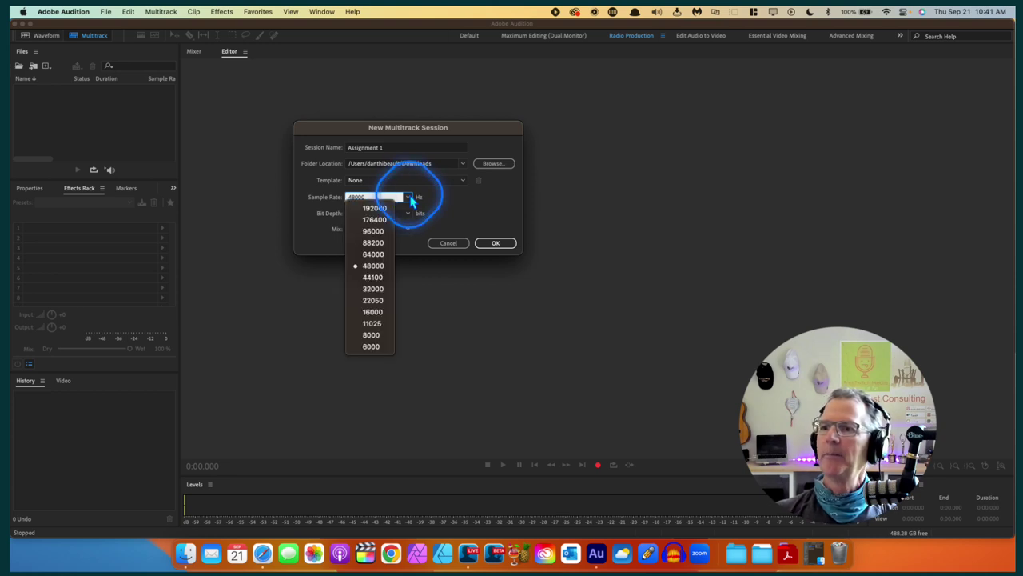
left_click(361, 279)
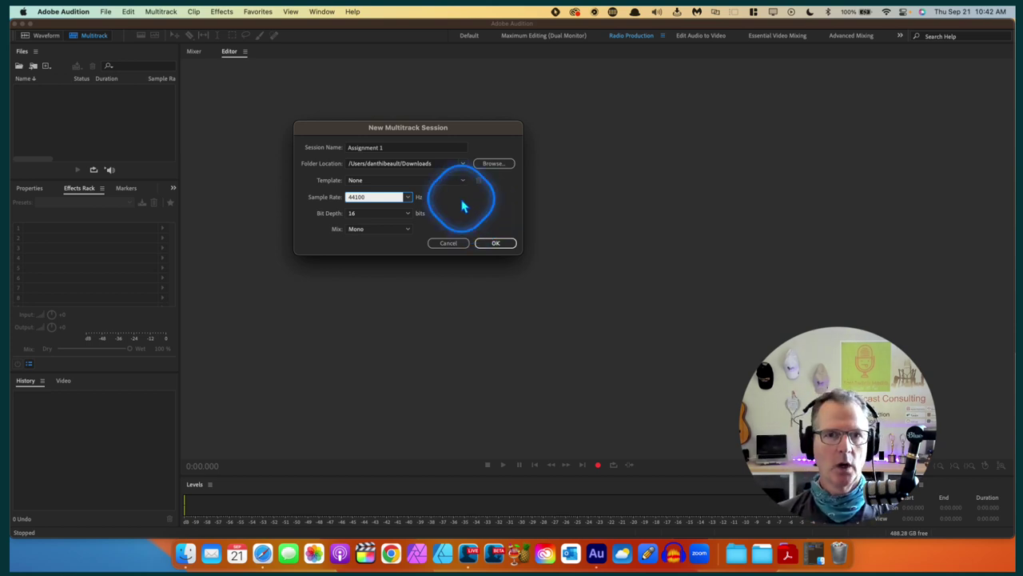
left_click(408, 216)
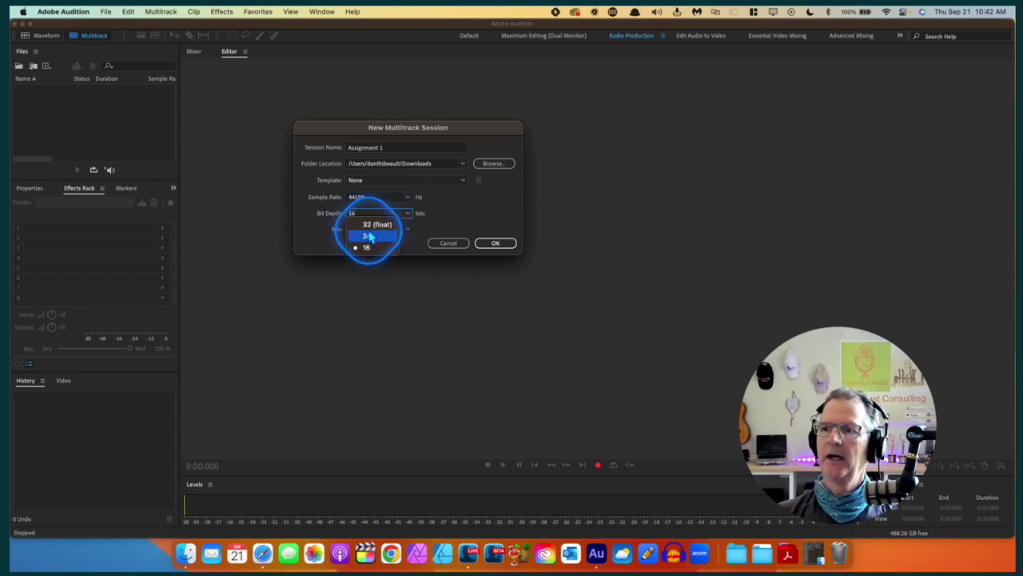
left_click(369, 226)
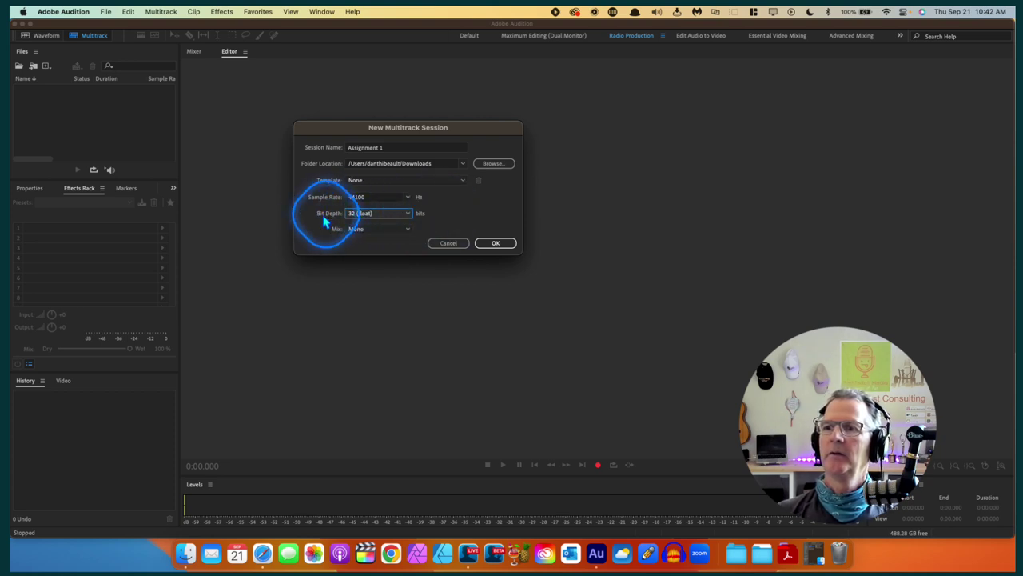
left_click(409, 216)
left_click(370, 247)
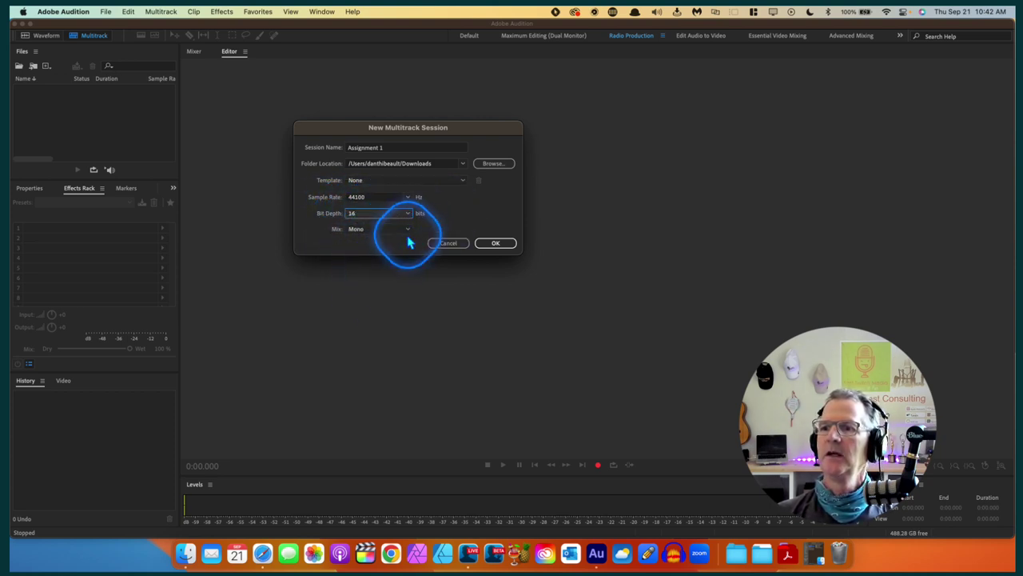
left_click(407, 229)
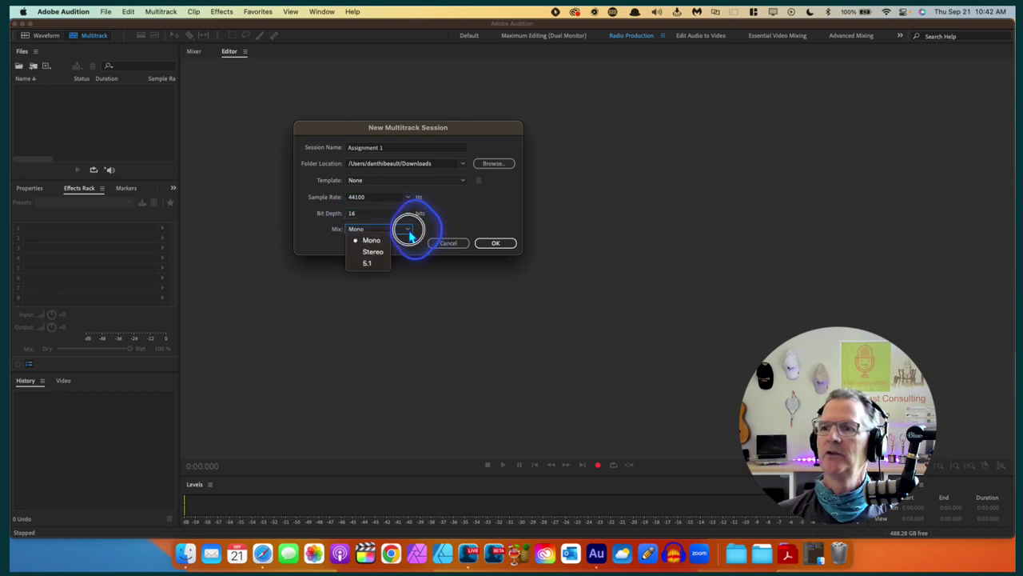
left_click(372, 240)
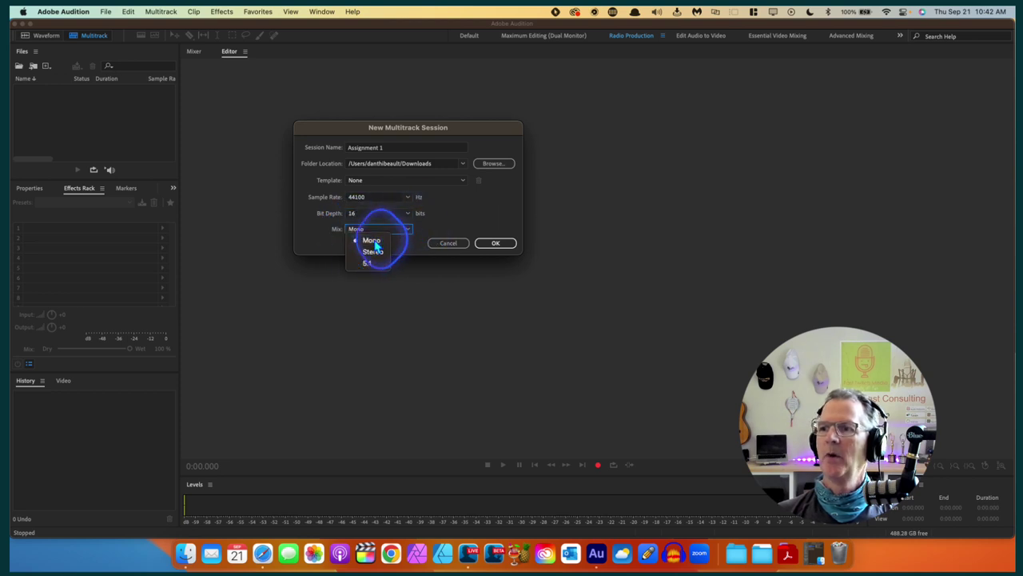
left_click(495, 245)
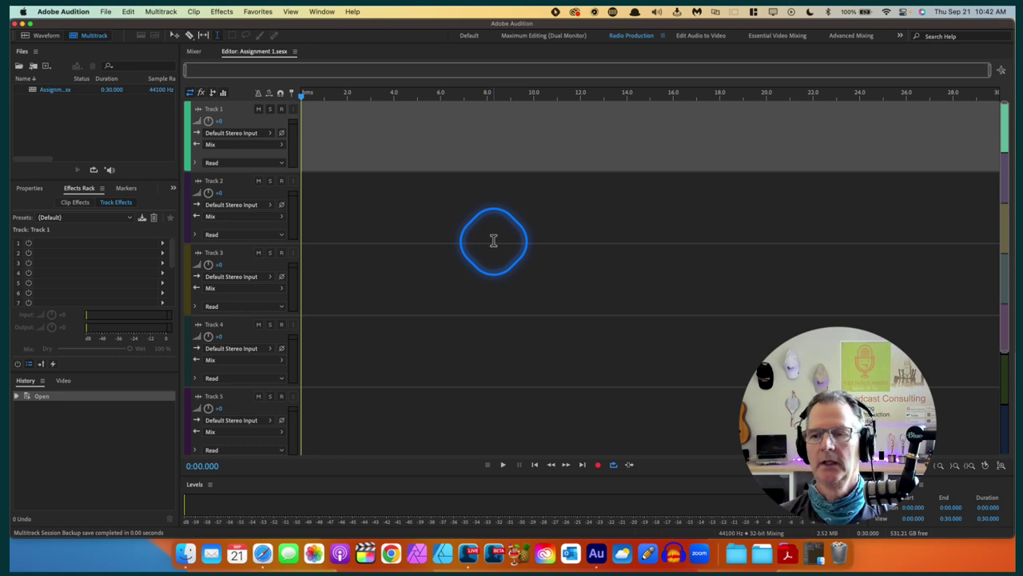
Step: In Finder, check Downloads > Tut > Assignment 1 for Assignment 1.sesx, then close the window
left_click(809, 549)
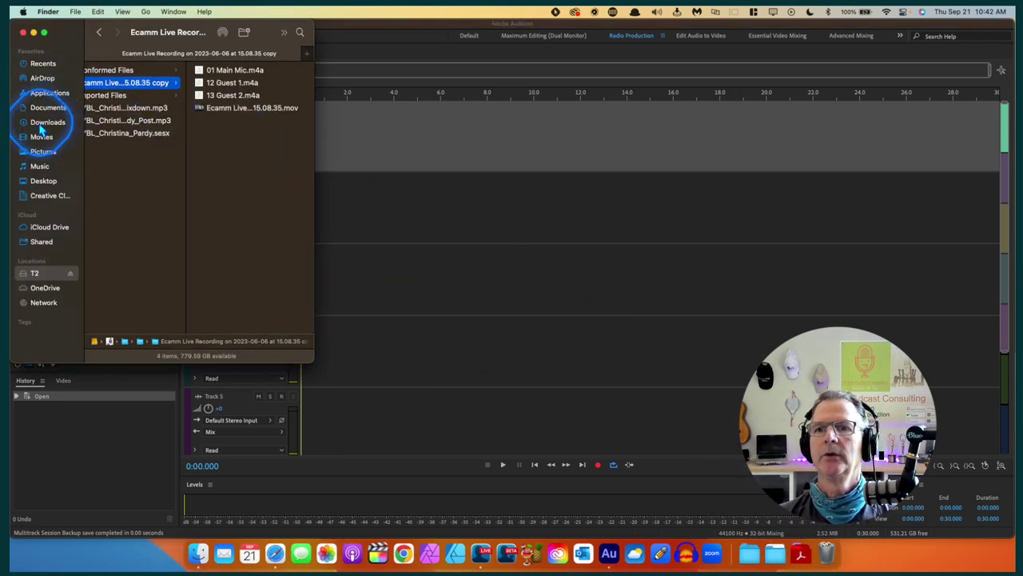
left_click(43, 124)
left_click(107, 99)
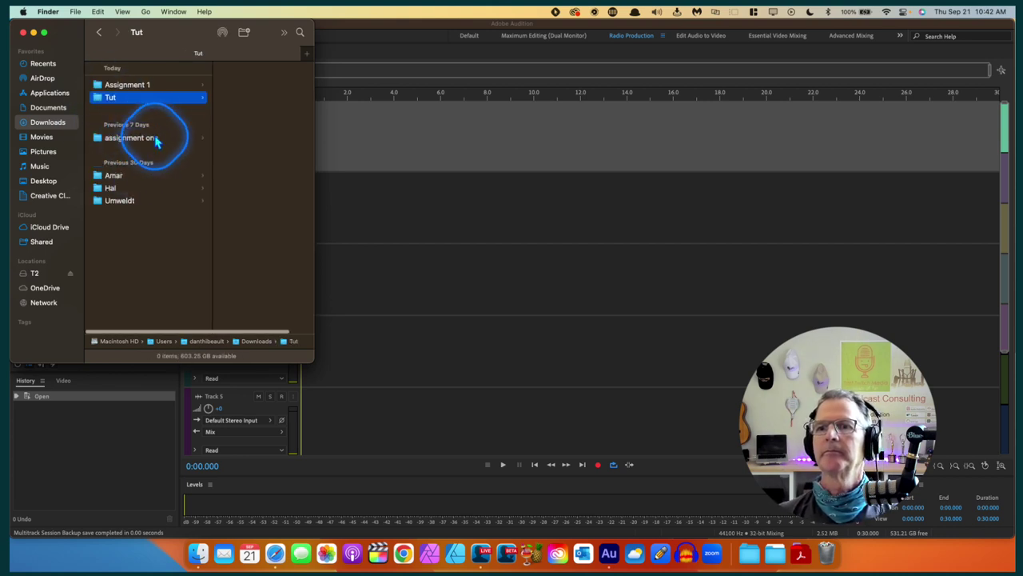
left_click(125, 86)
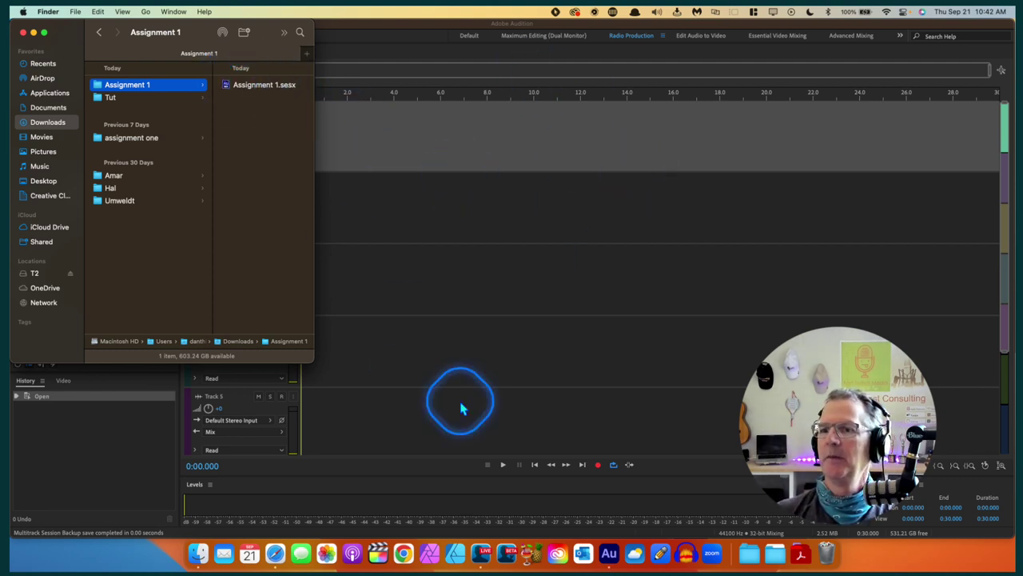
left_click(23, 32)
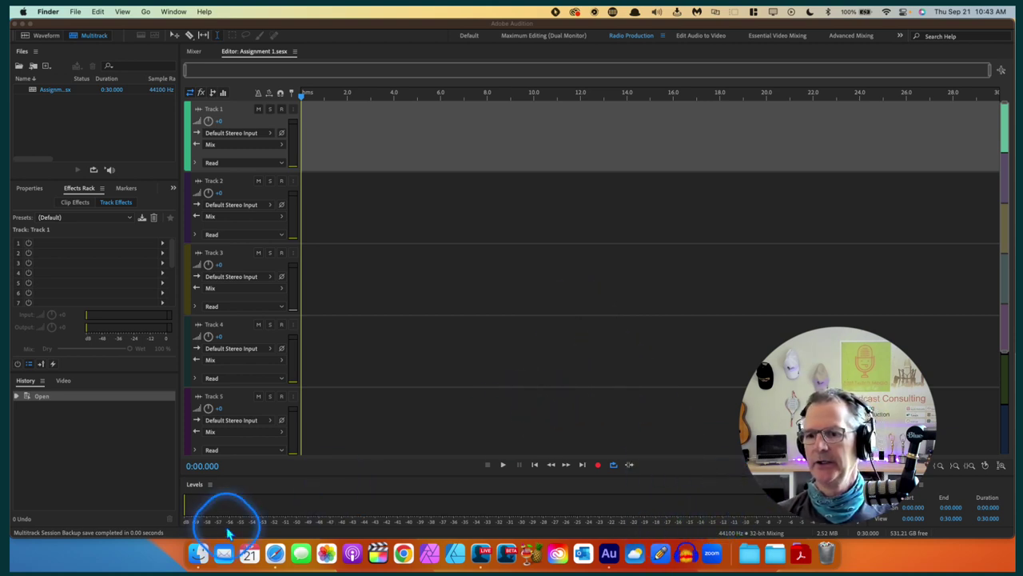
Step: Open a new Finder window and browse T2 > podcast folder > EPISODES
right_click(200, 554)
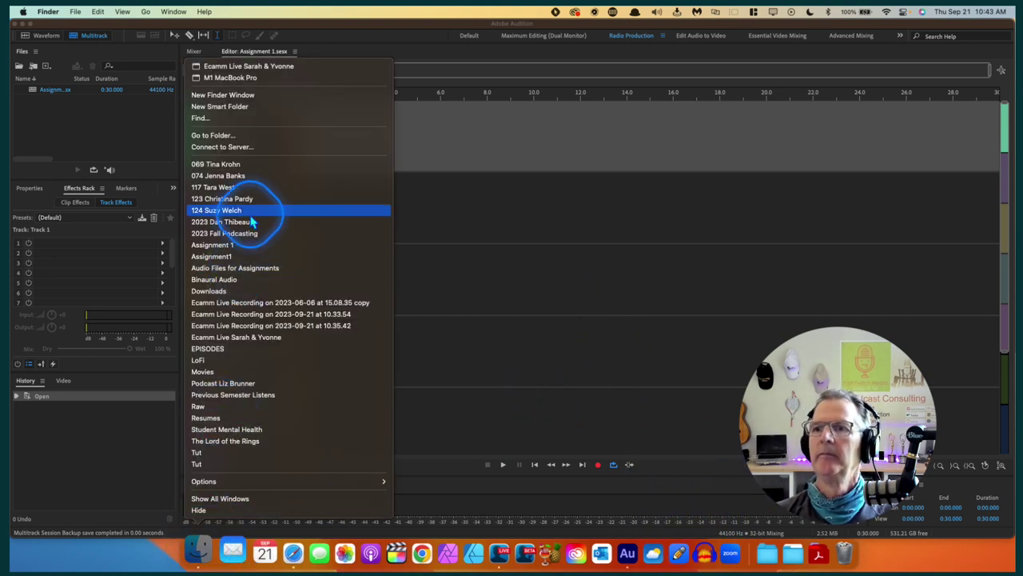
left_click(225, 97)
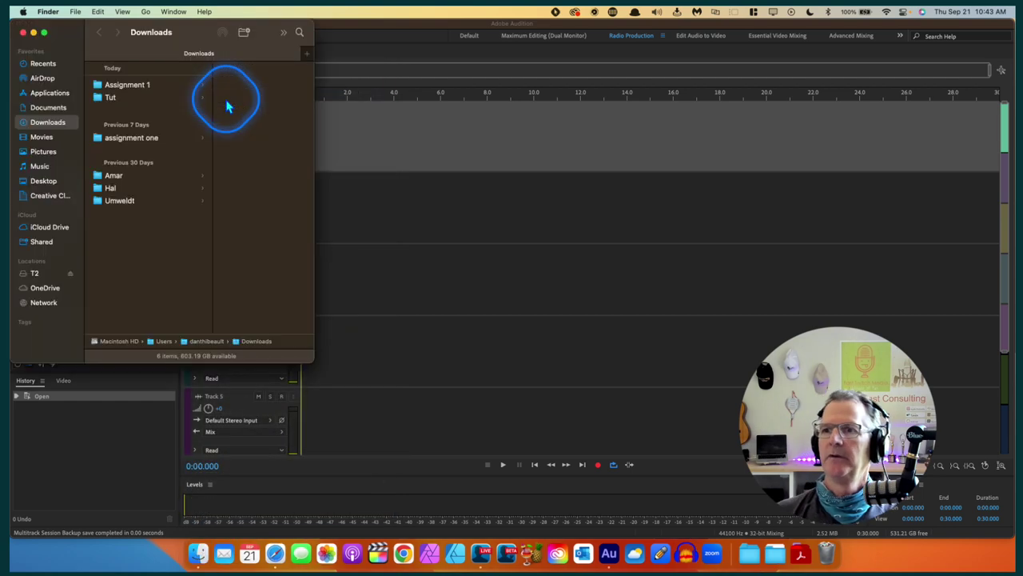
left_click(33, 275)
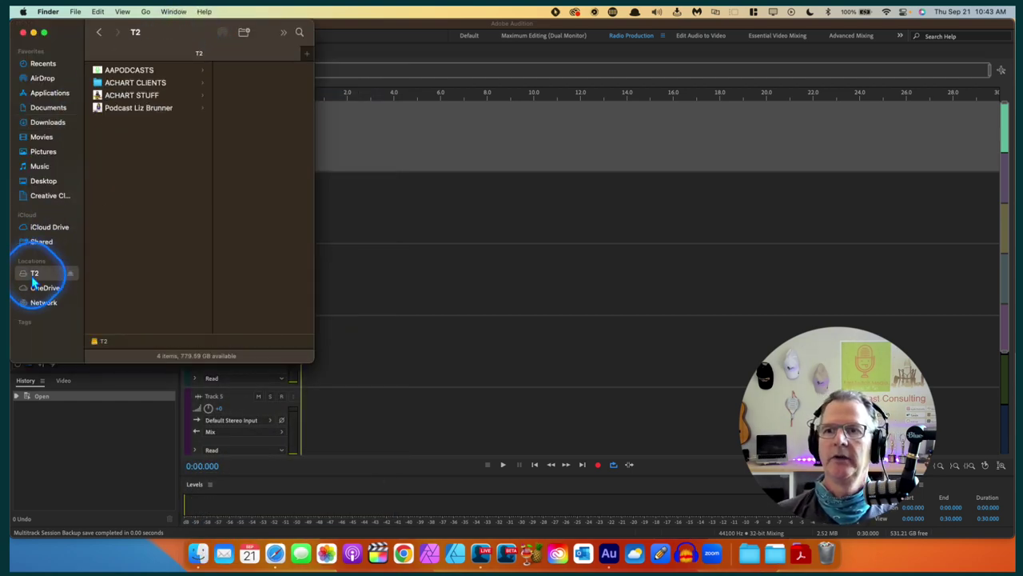
left_click(112, 107)
left_click(200, 147)
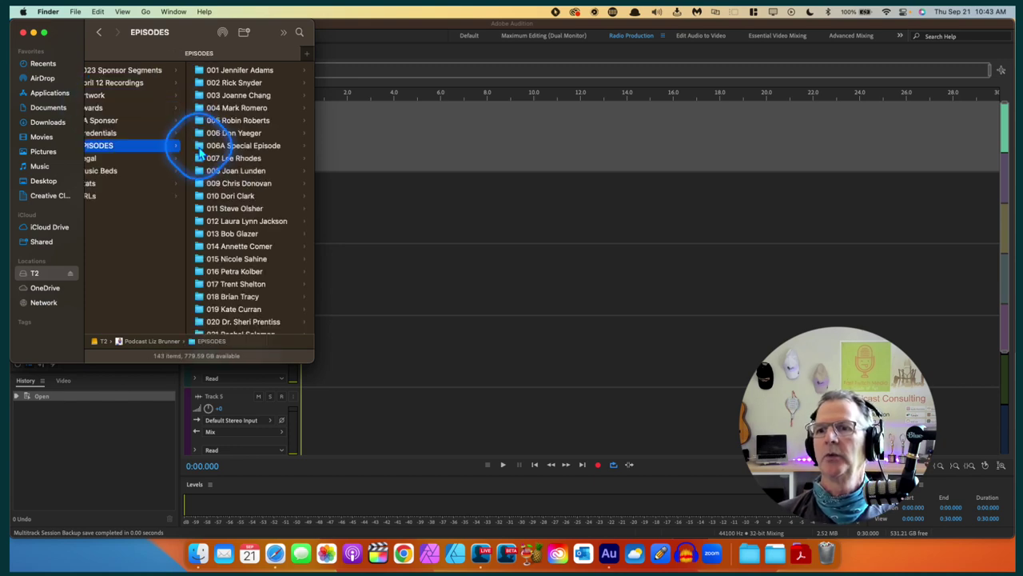
scroll(235, 268, "down", 20)
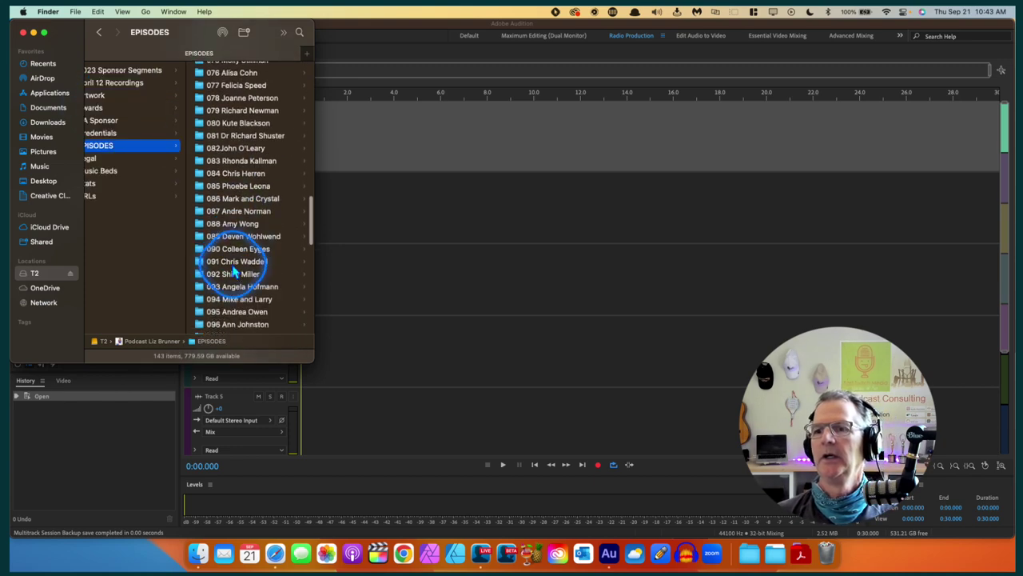
scroll(234, 272, "down", 3)
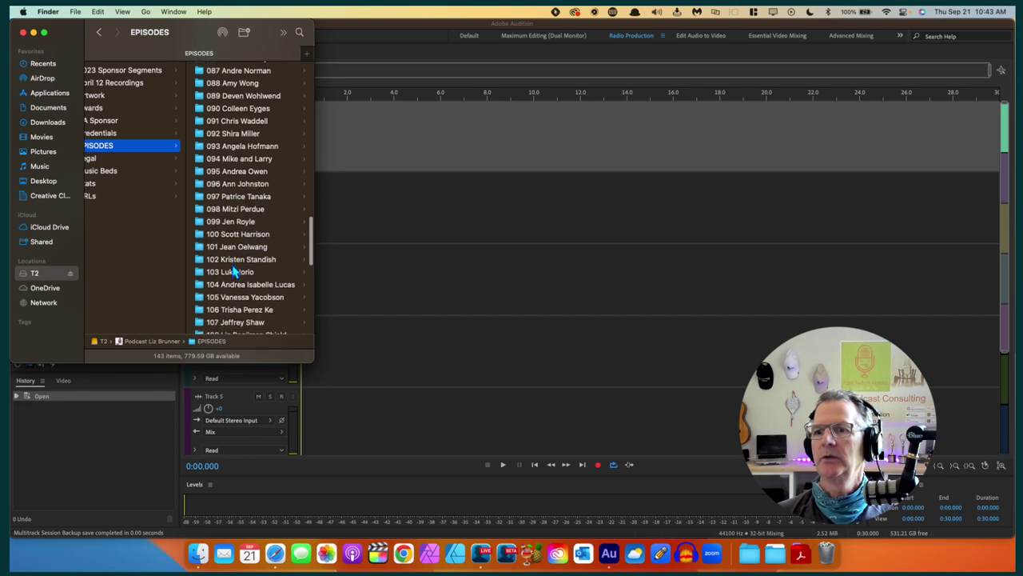
scroll(234, 272, "down", 4)
scroll(234, 272, "up", 5)
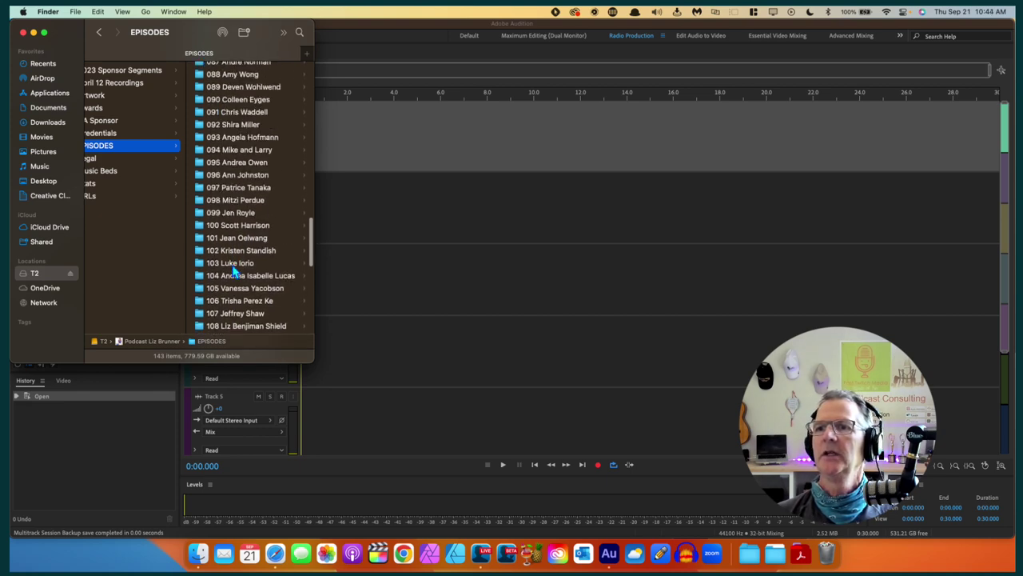
scroll(234, 272, "down", 10)
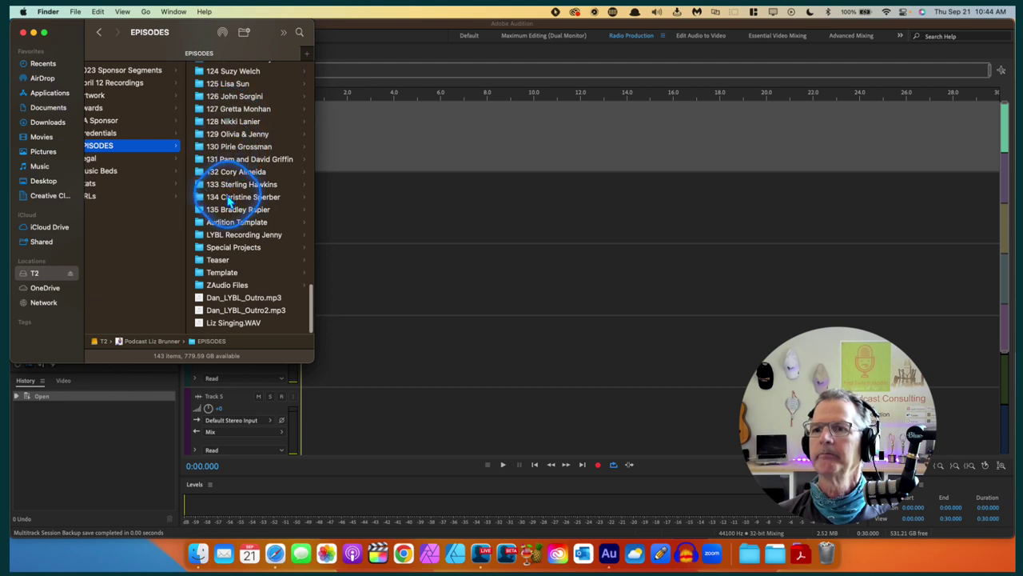
scroll(229, 194, "up", 1)
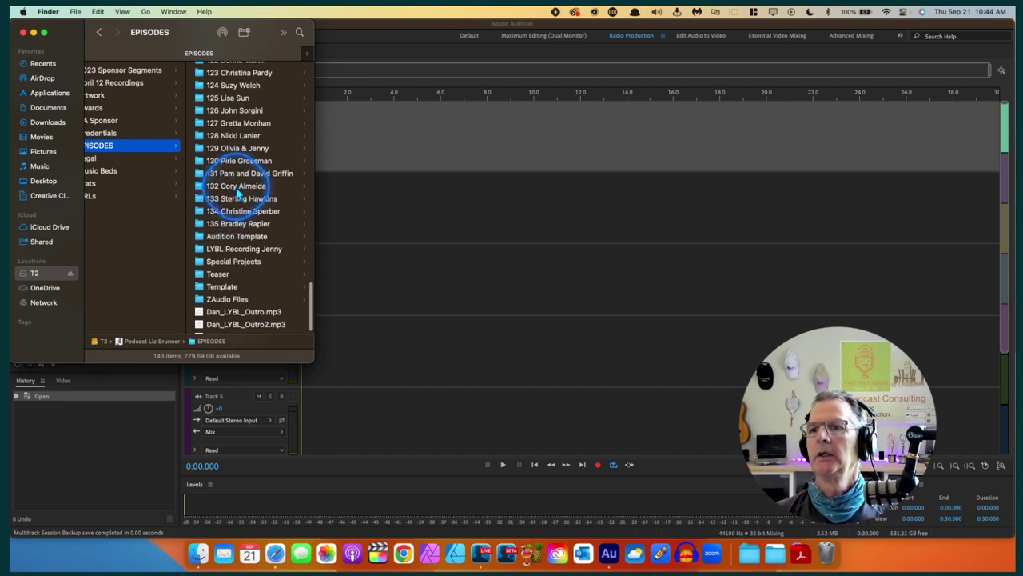
scroll(226, 112, "up", 1)
scroll(226, 112, "up", 1)
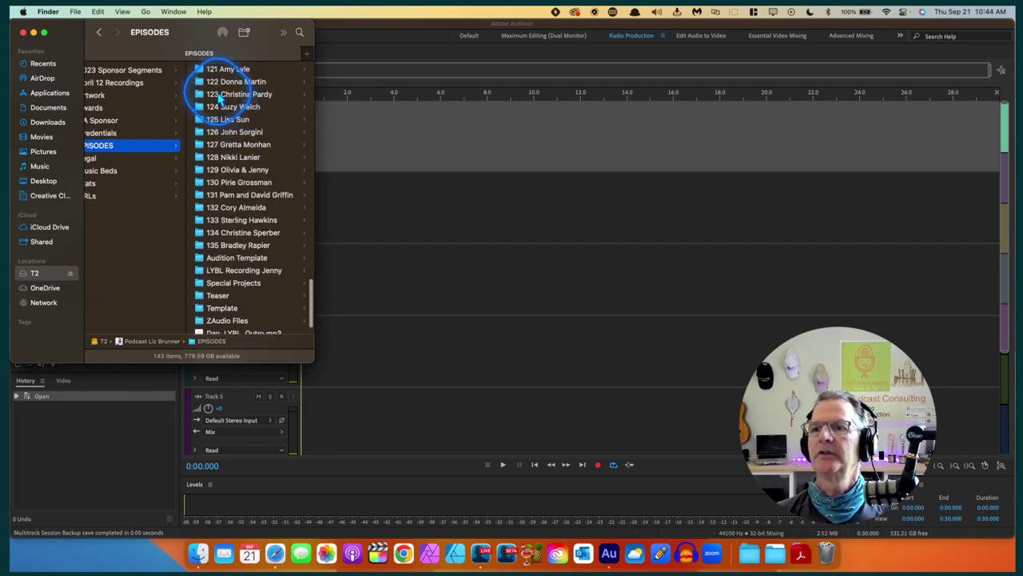
Step: Open episode 123's Ecamm Live recording copy folder and select 12 Guest 1.m4a
left_click(220, 94)
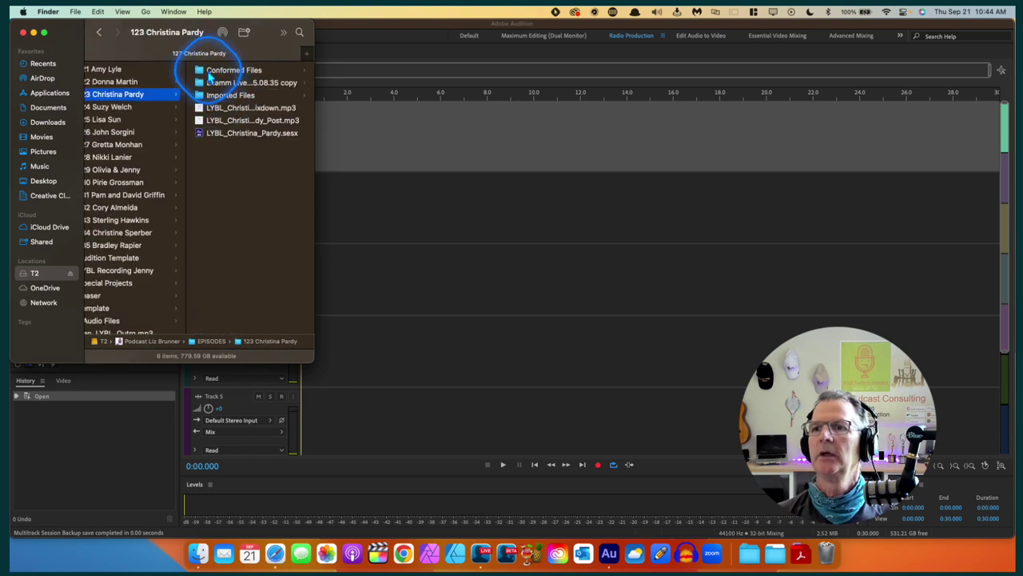
left_click(202, 83)
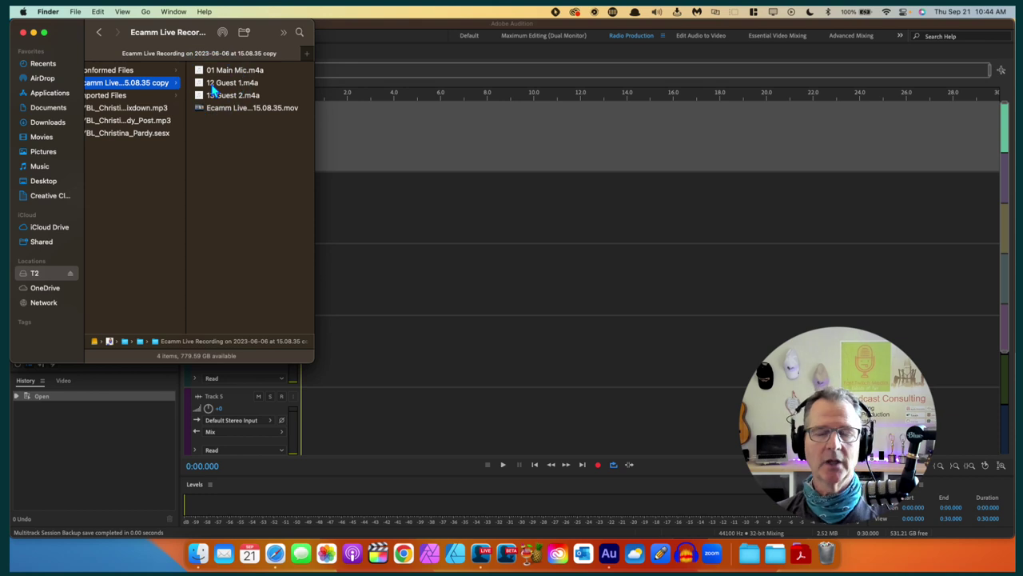
left_click(208, 85)
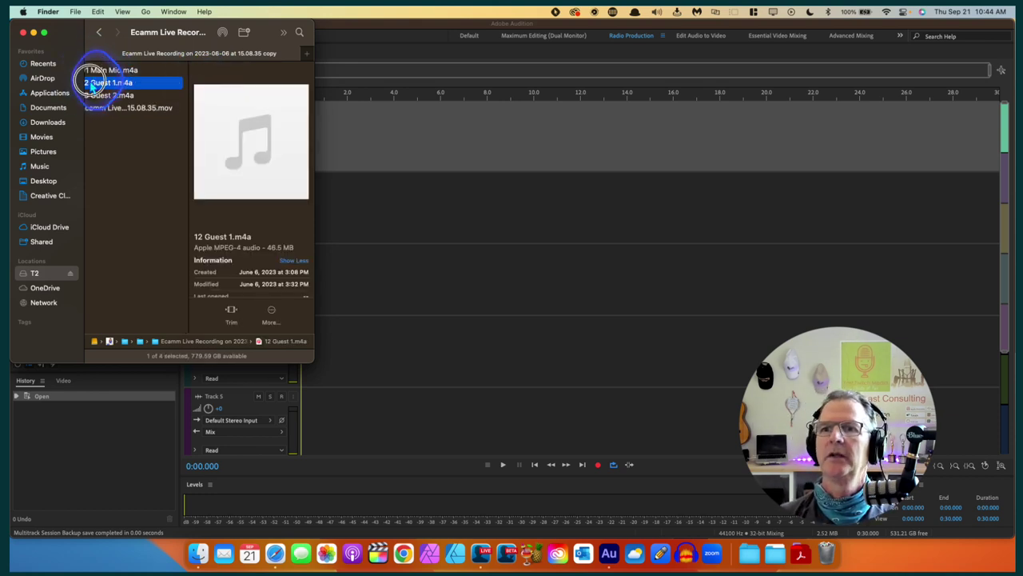
left_click(128, 82)
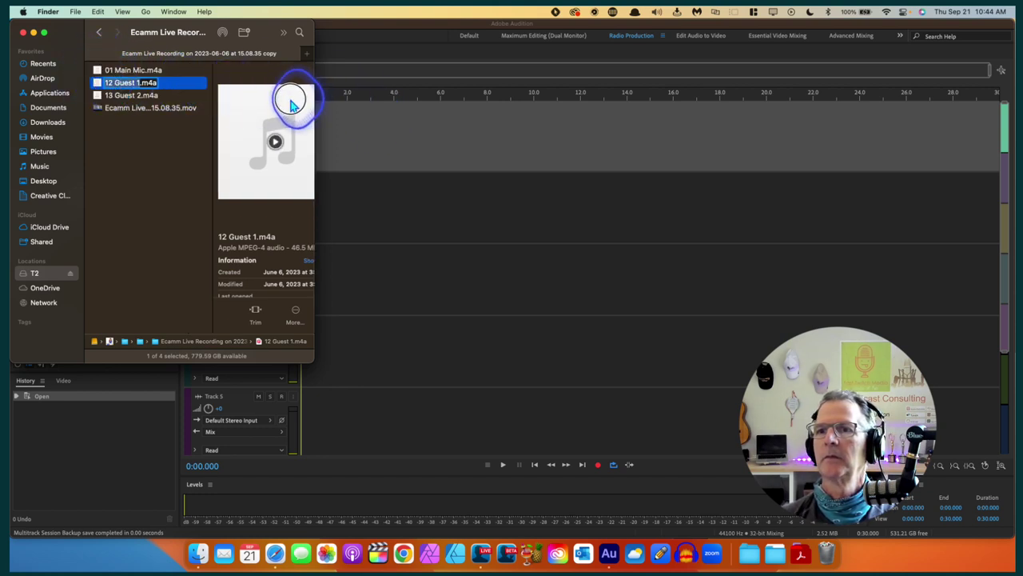
scroll(171, 85, "right", 3)
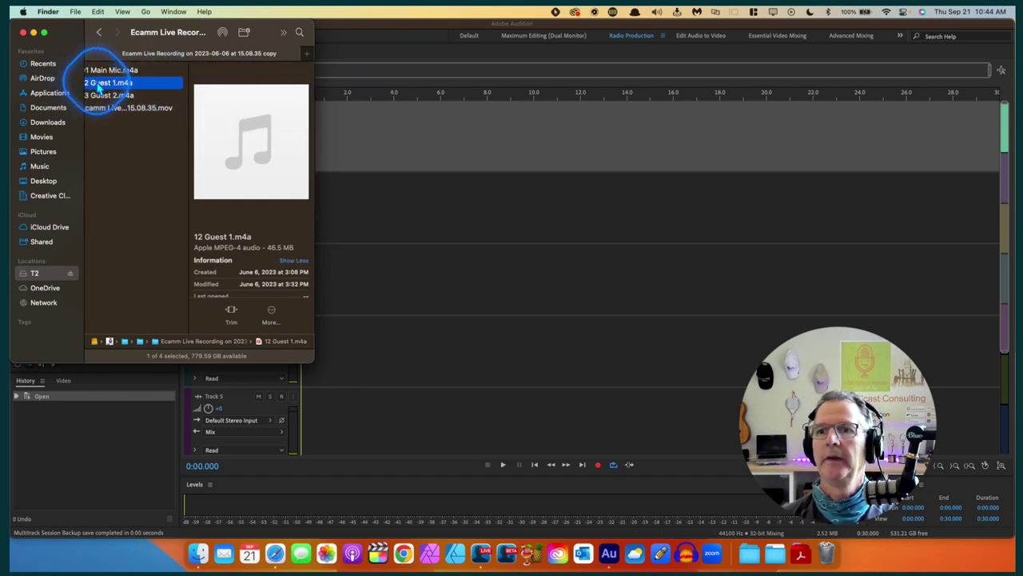
Step: Drag 12 Guest 1.m4a onto Track 1 and accept converting it to 44100 Hz
left_click_drag(122, 83, 370, 126)
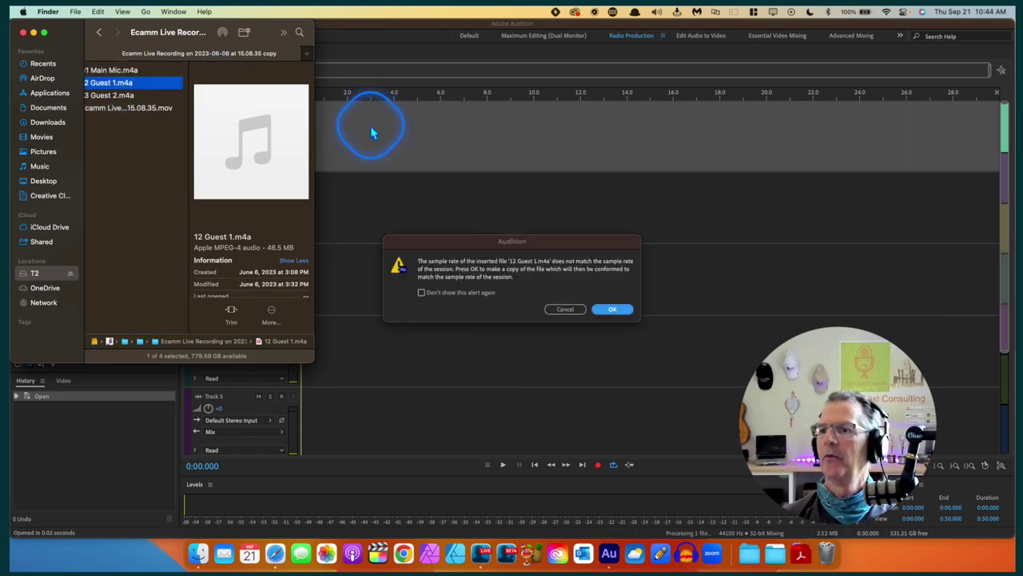
left_click(611, 311)
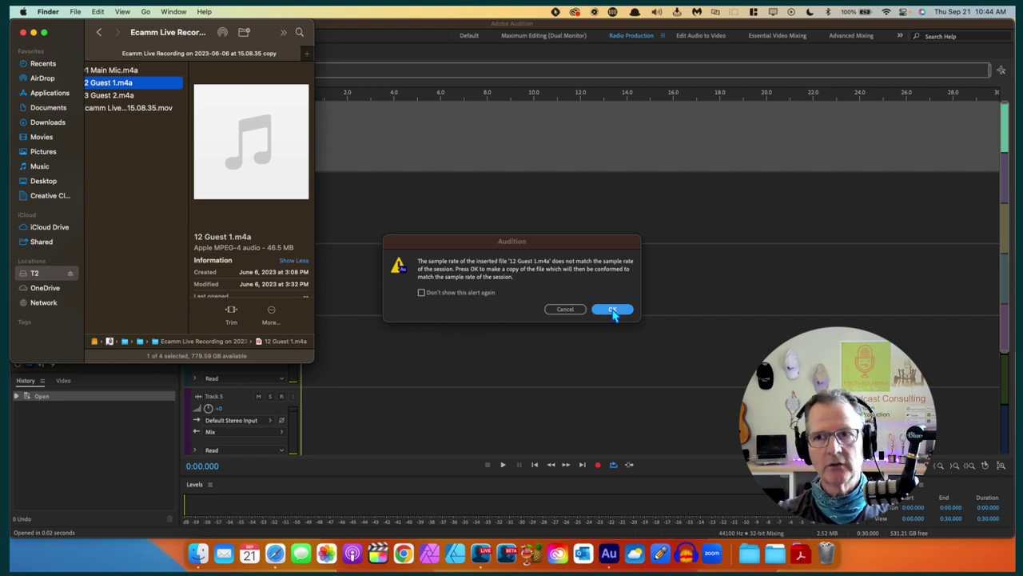
left_click(612, 312)
left_click(612, 310)
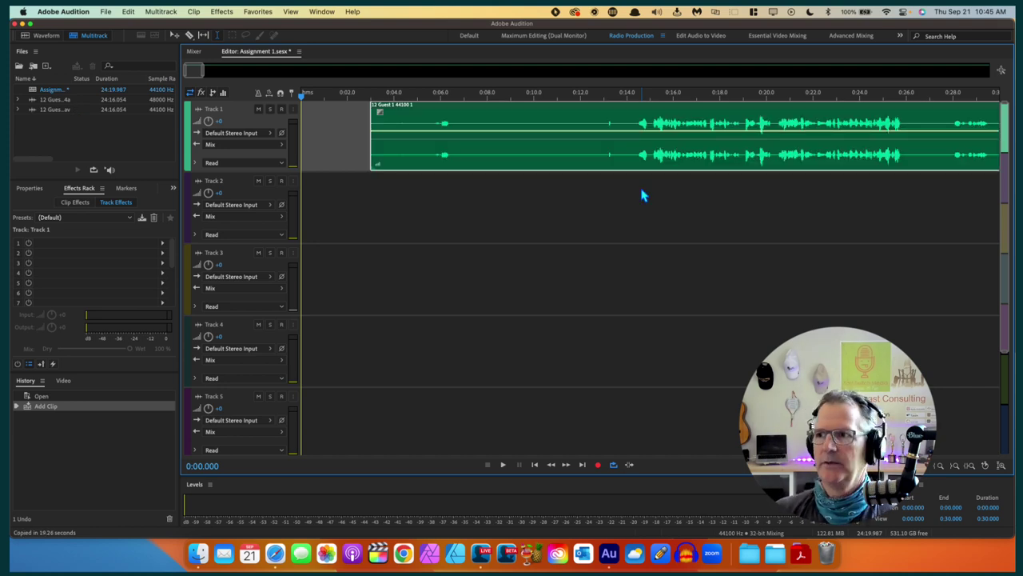
Step: Slide the guest clip to 0:00 and play back from around 0:11.657
left_click(591, 112)
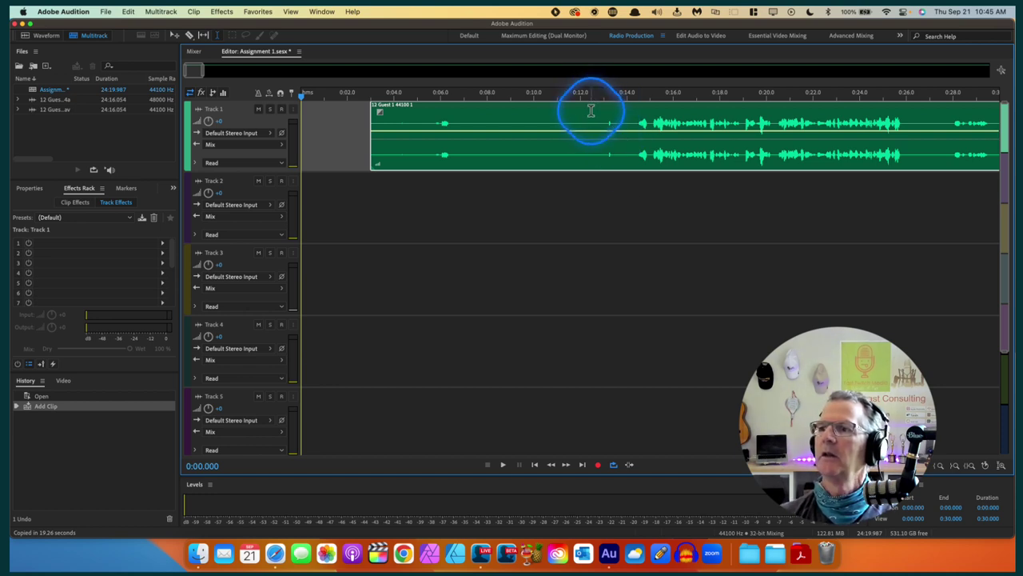
left_click_drag(568, 107, 499, 107)
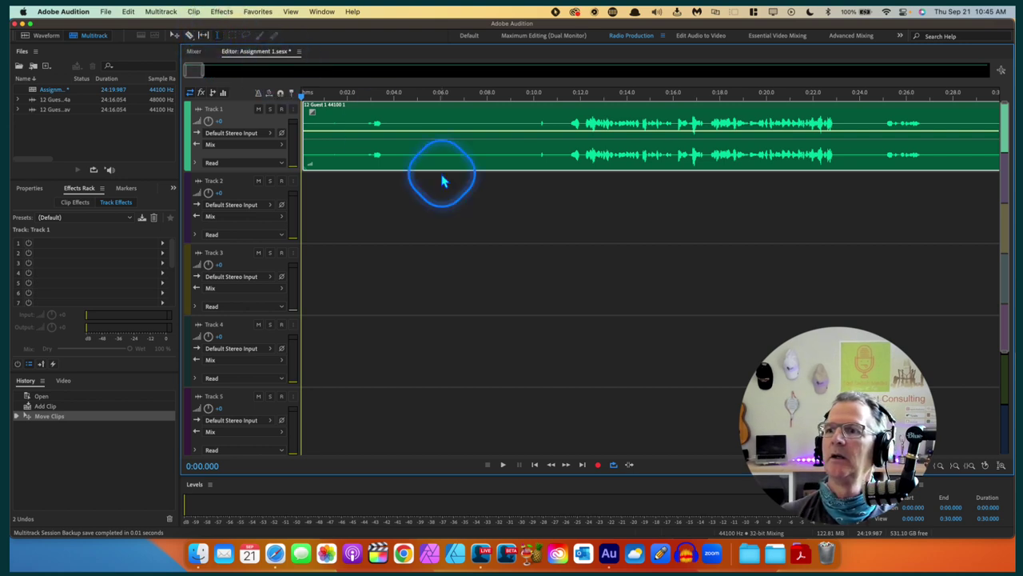
left_click(480, 217)
left_click(533, 219)
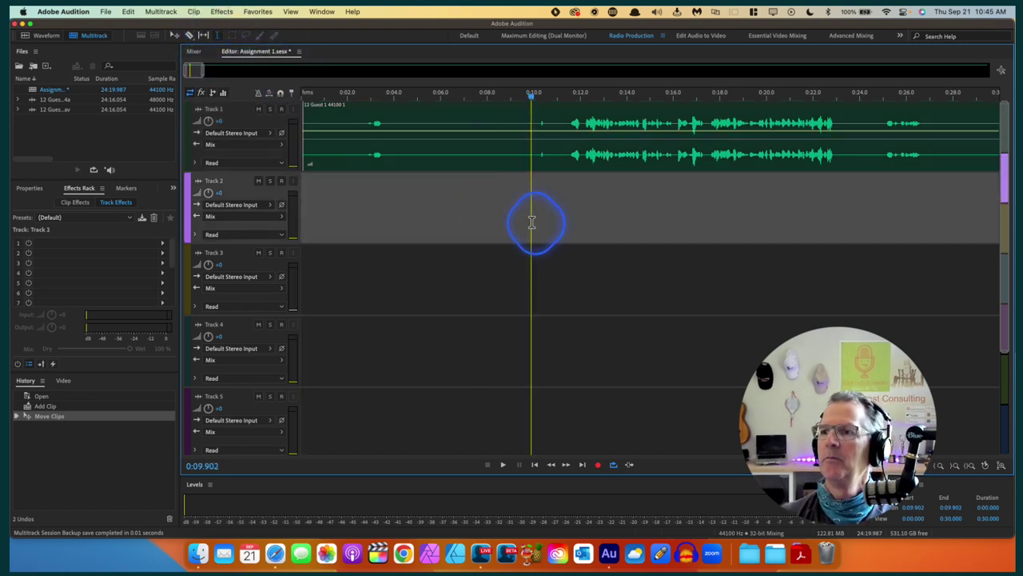
left_click(573, 209)
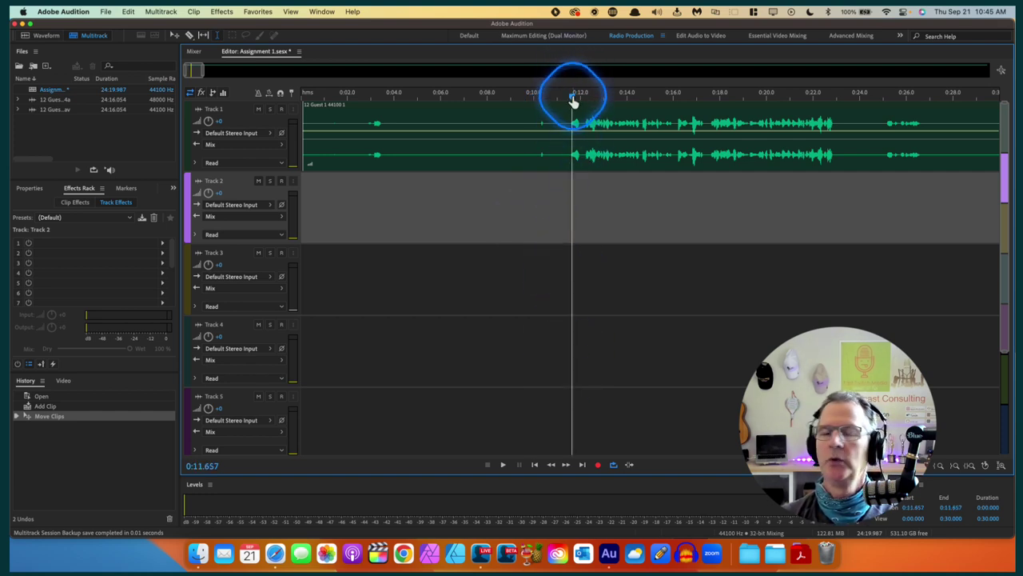
left_click(552, 179)
key("space")
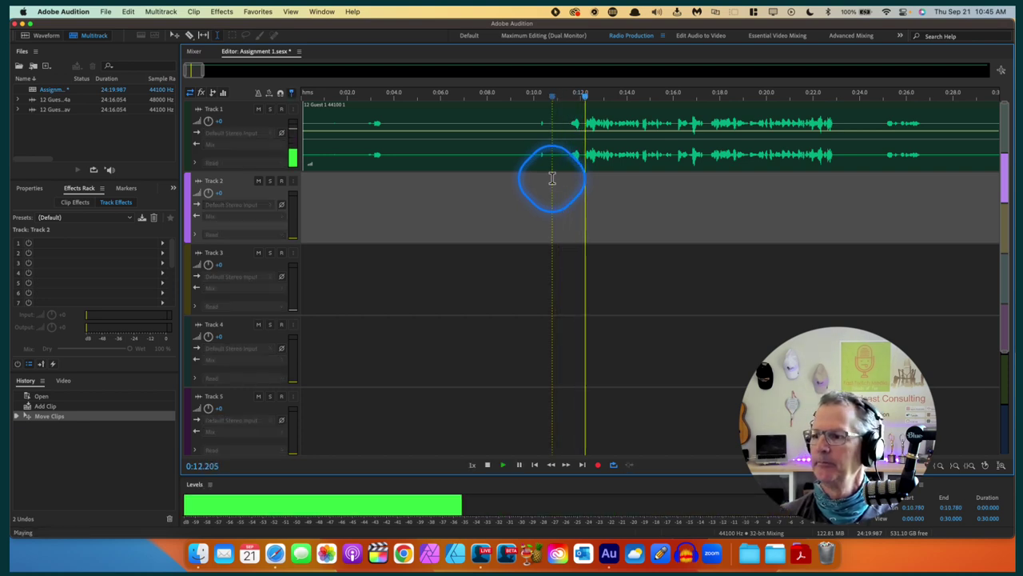
key("space")
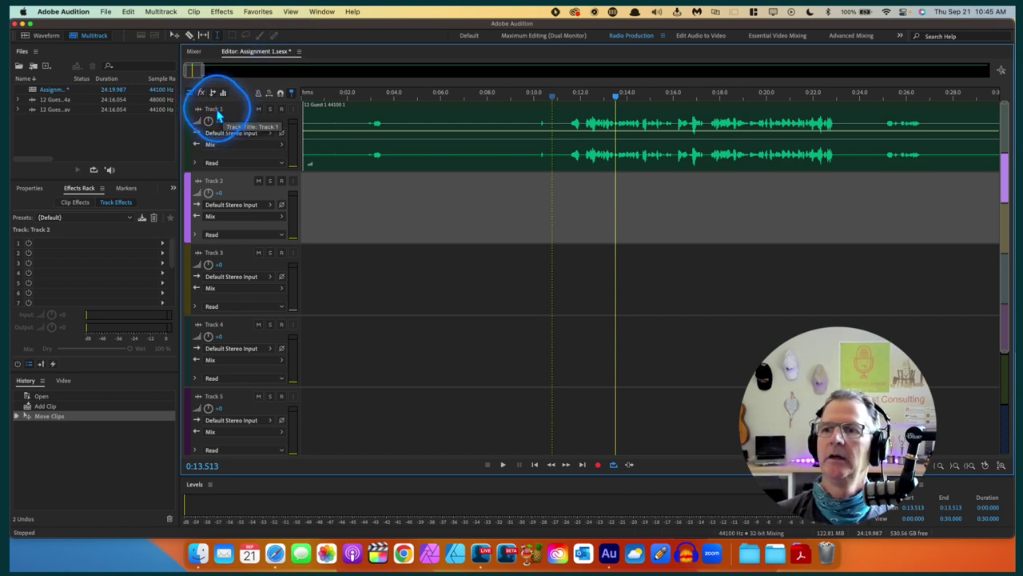
Step: Rename Track 1 to Liz
left_click(215, 110)
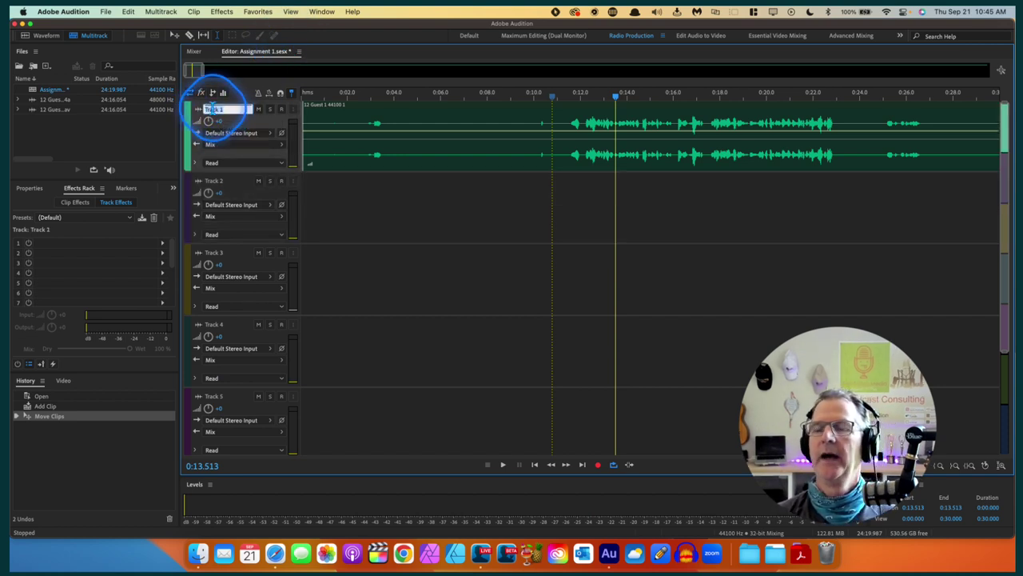
type("G")
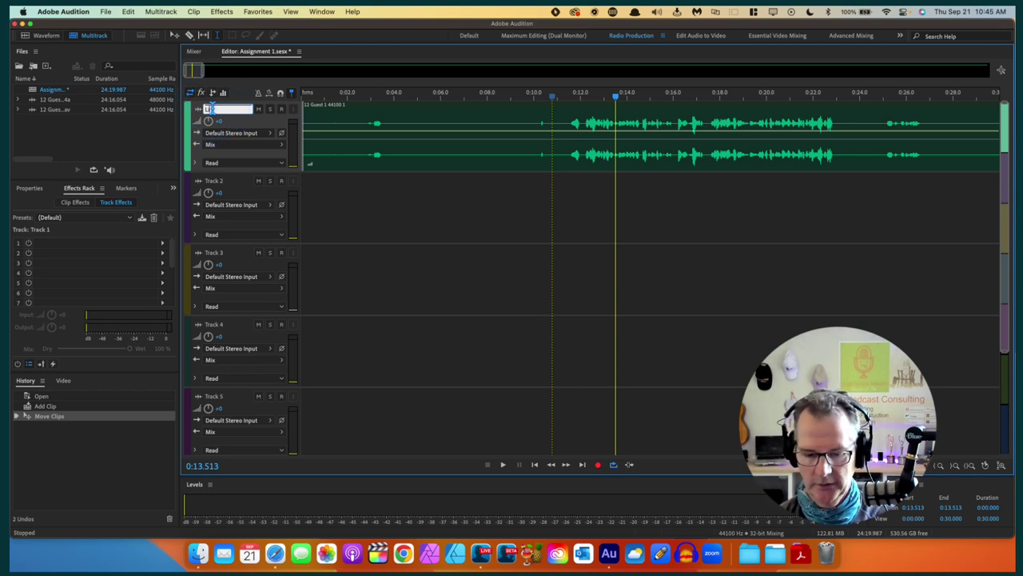
type("iz")
key("Return")
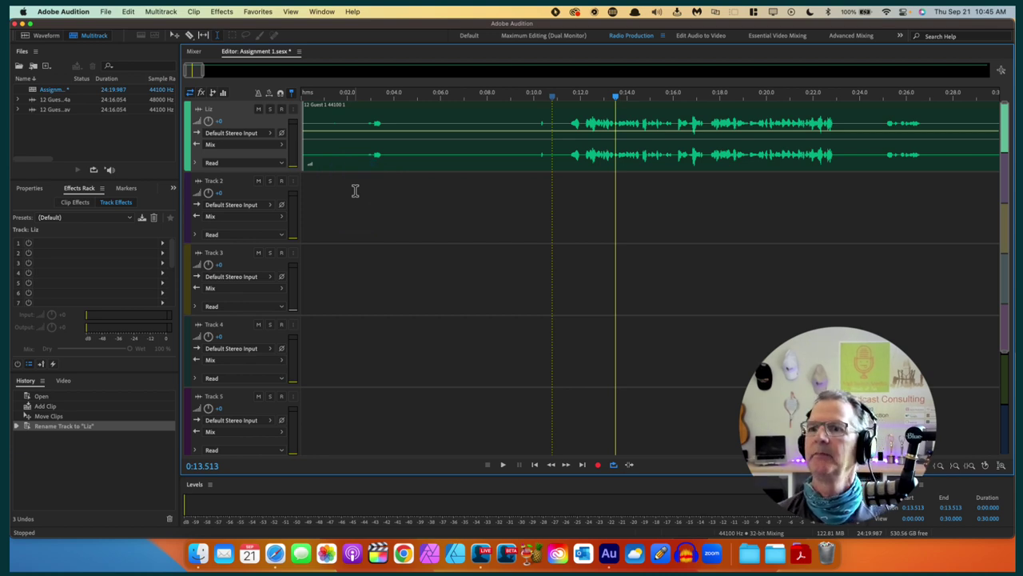
Step: Move the Guest 1 clip down to Track 2, then back to the top track at 0:00
left_click(340, 110)
left_click_drag(340, 110, 336, 107)
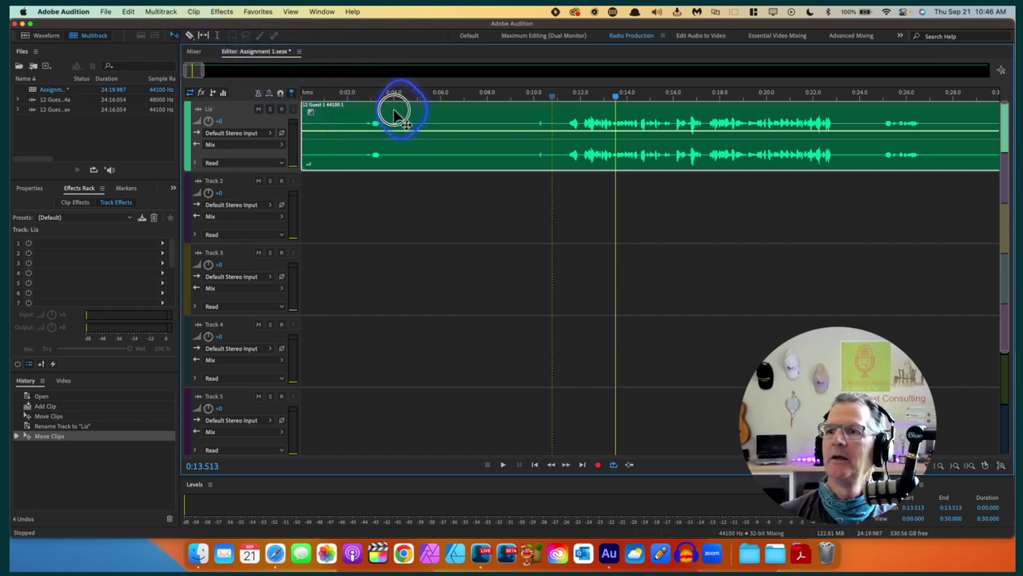
left_click_drag(395, 115, 408, 204)
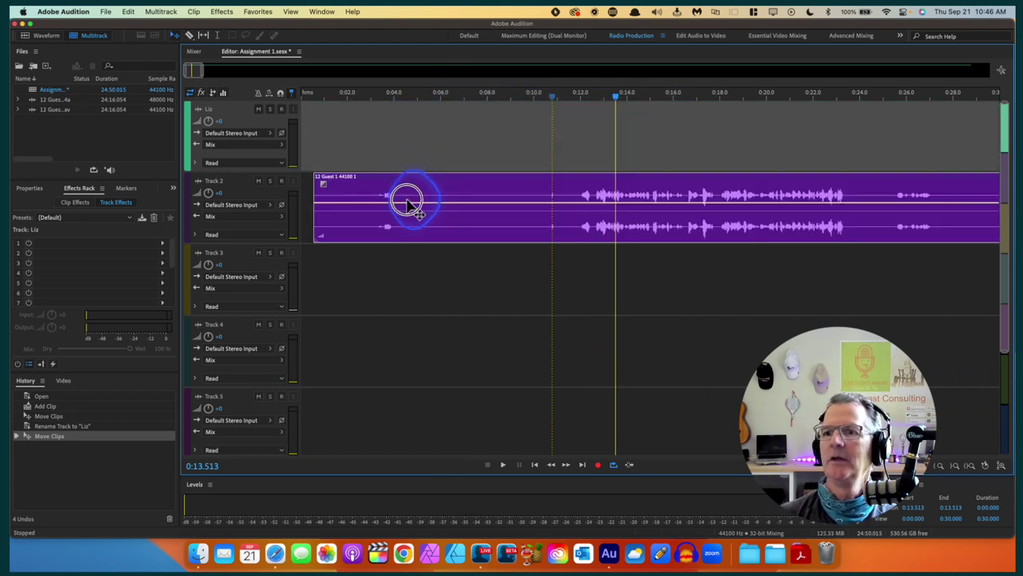
left_click_drag(407, 204, 407, 204)
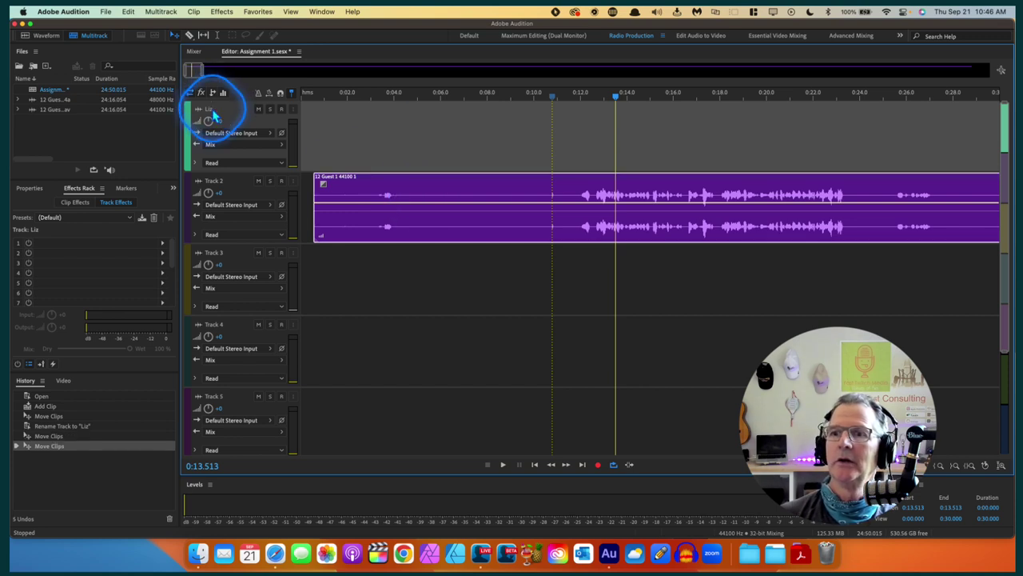
left_click_drag(352, 172, 222, 124)
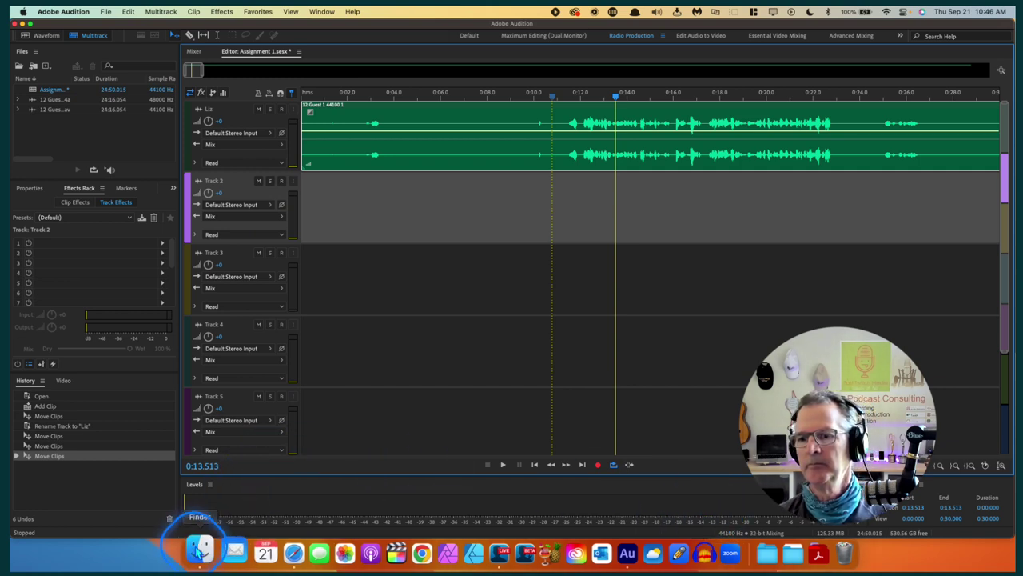
Step: Open a new Finder window and browse T2 > podcast folder > EPISODES
right_click(200, 550)
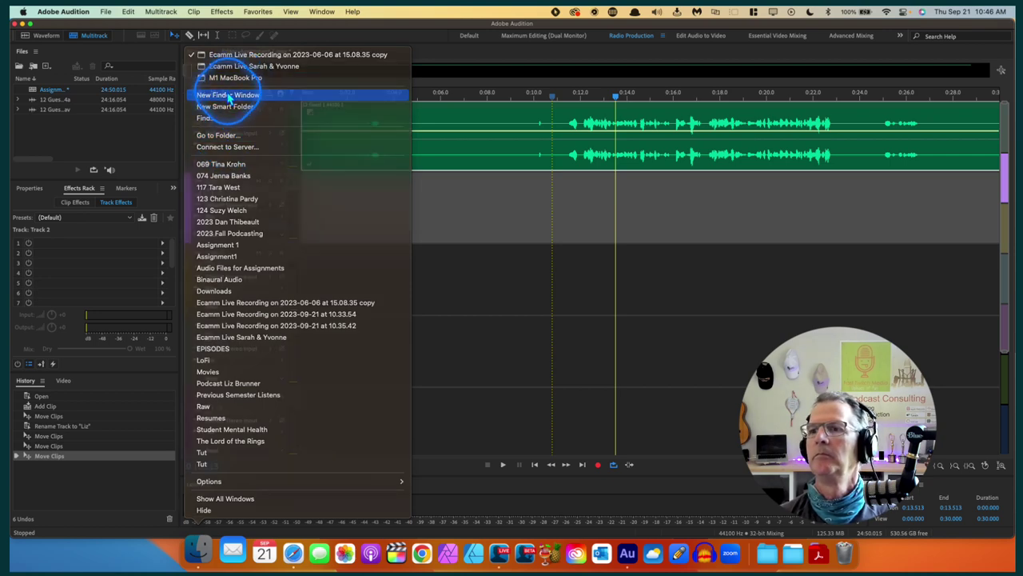
left_click(228, 95)
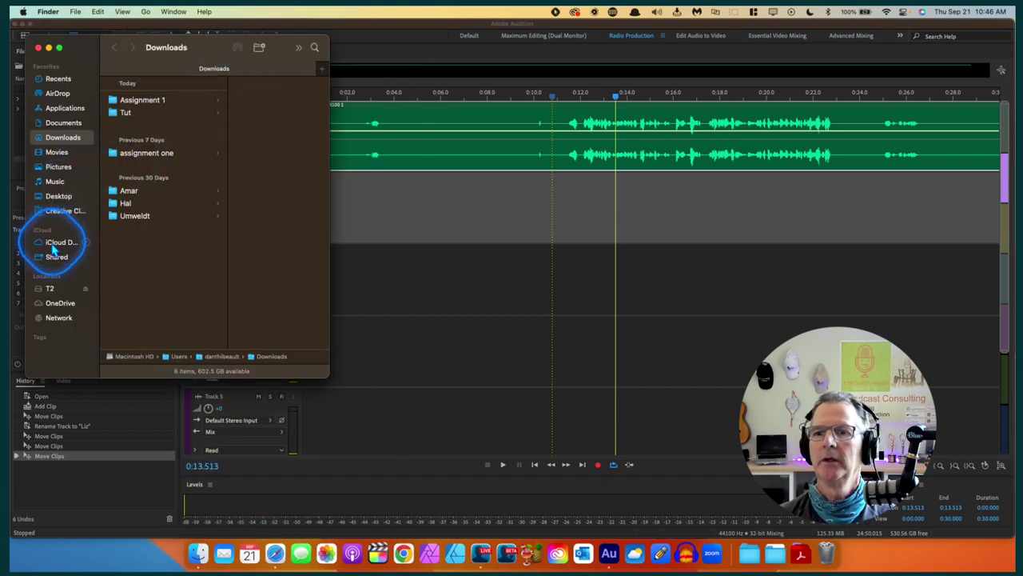
left_click(48, 289)
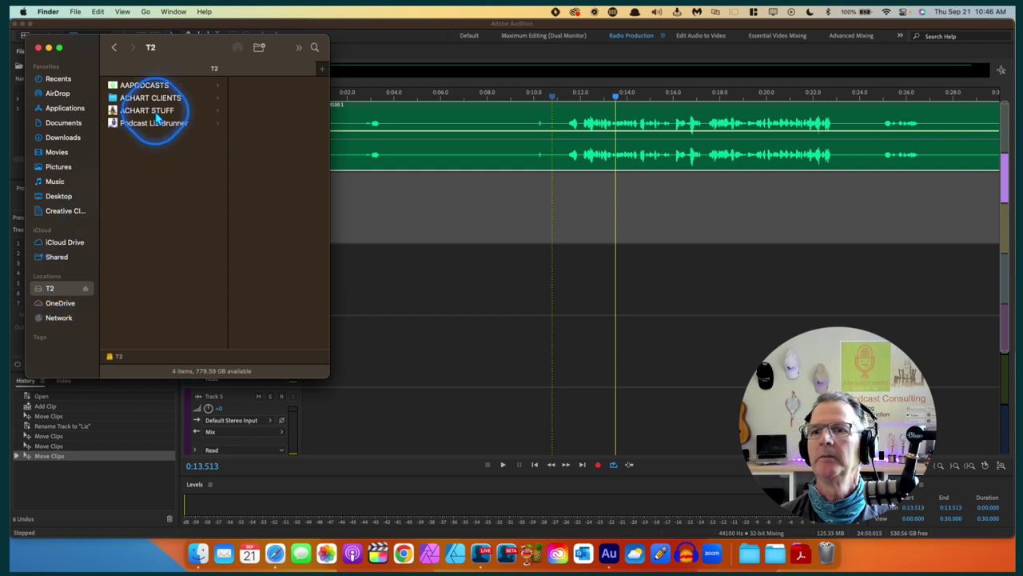
left_click(140, 124)
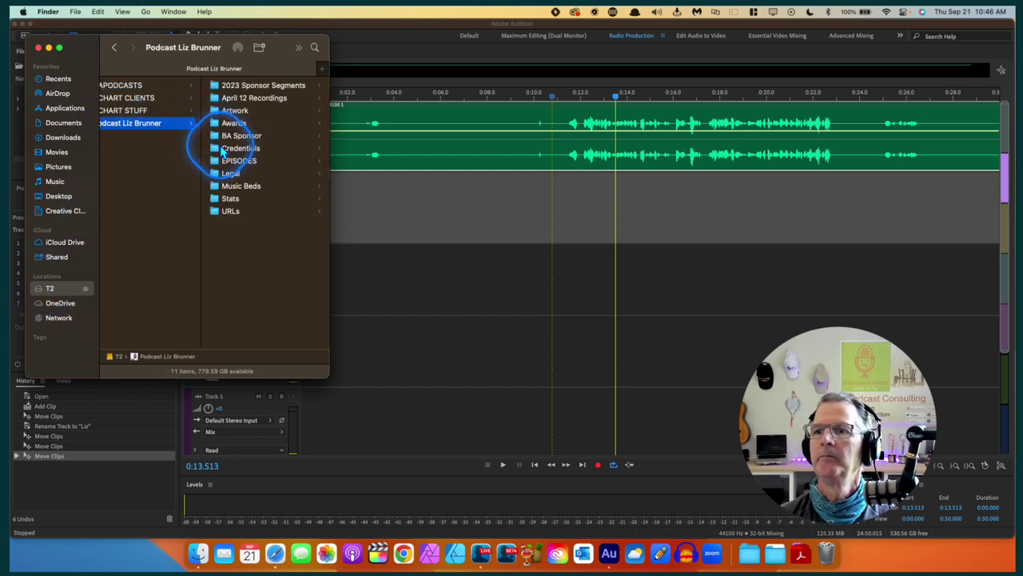
left_click(216, 161)
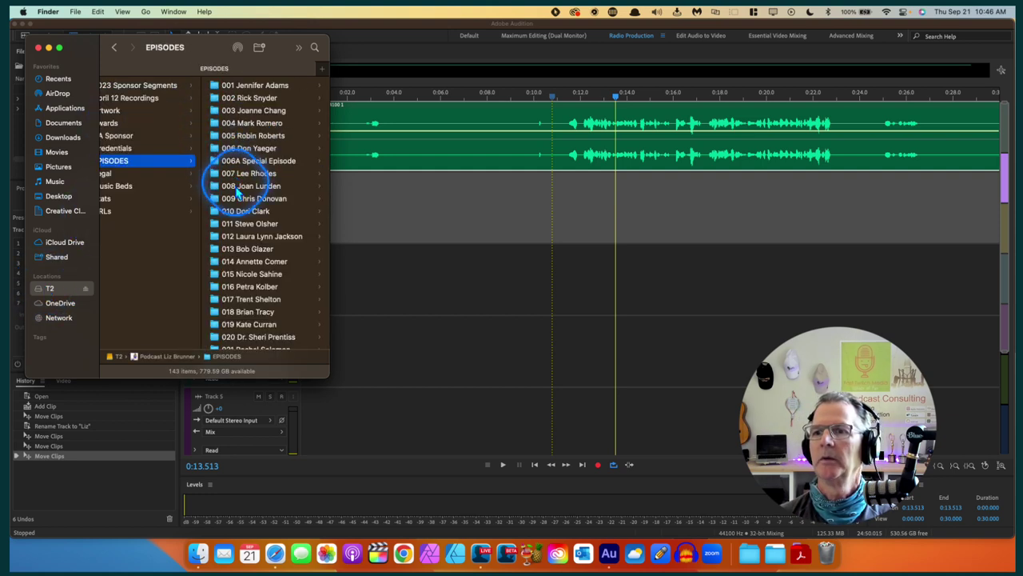
scroll(231, 192, "down", 15)
scroll(238, 202, "down", 12)
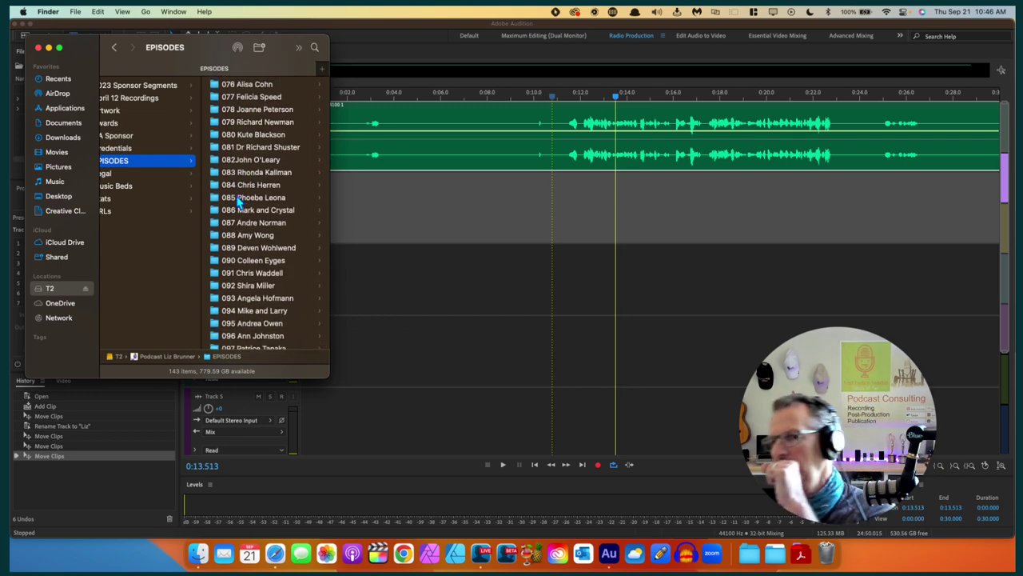
scroll(239, 203, "down", 8)
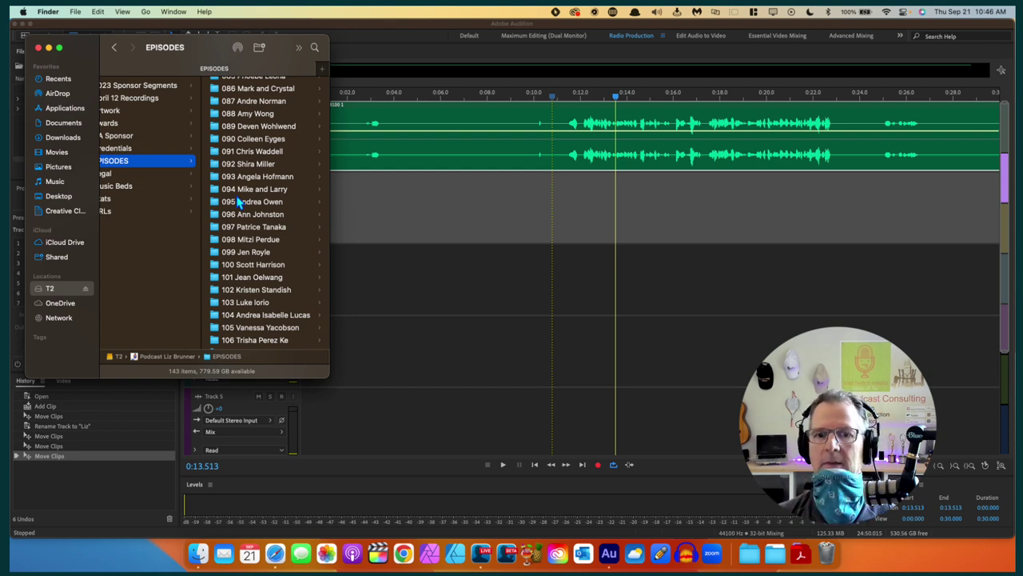
scroll(255, 312, "down", 12)
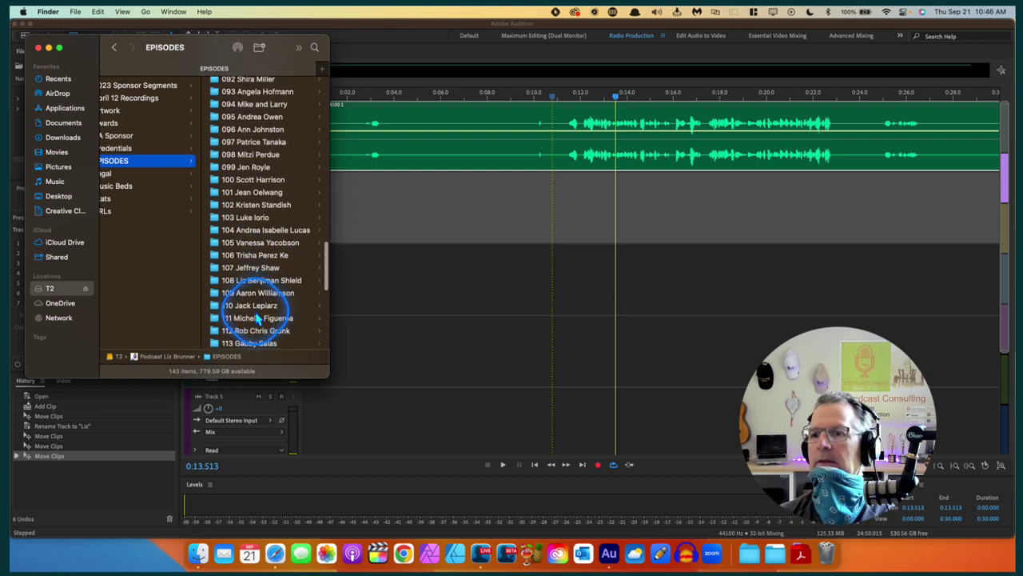
scroll(257, 318, "down", 2)
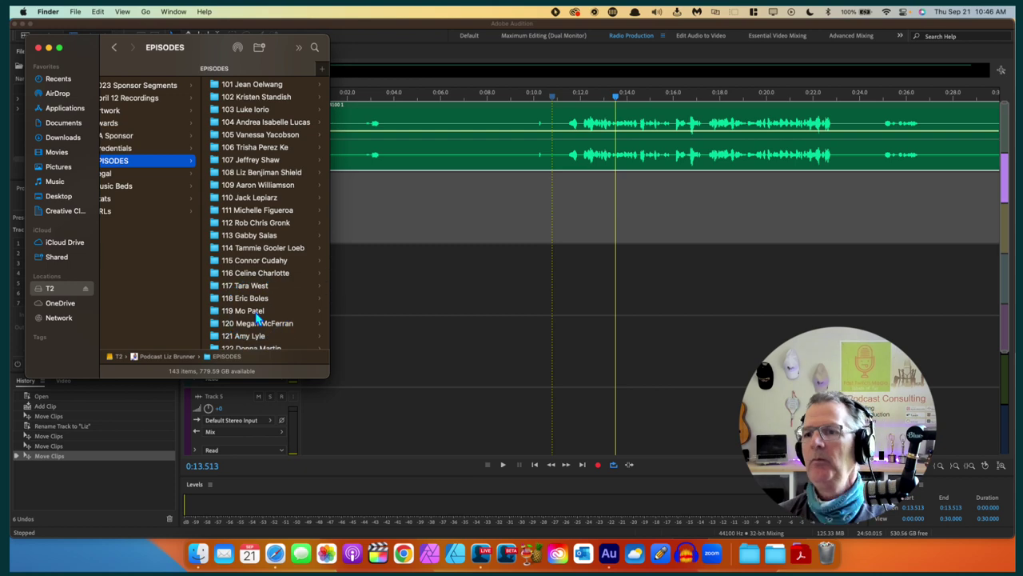
scroll(258, 318, "down", 11)
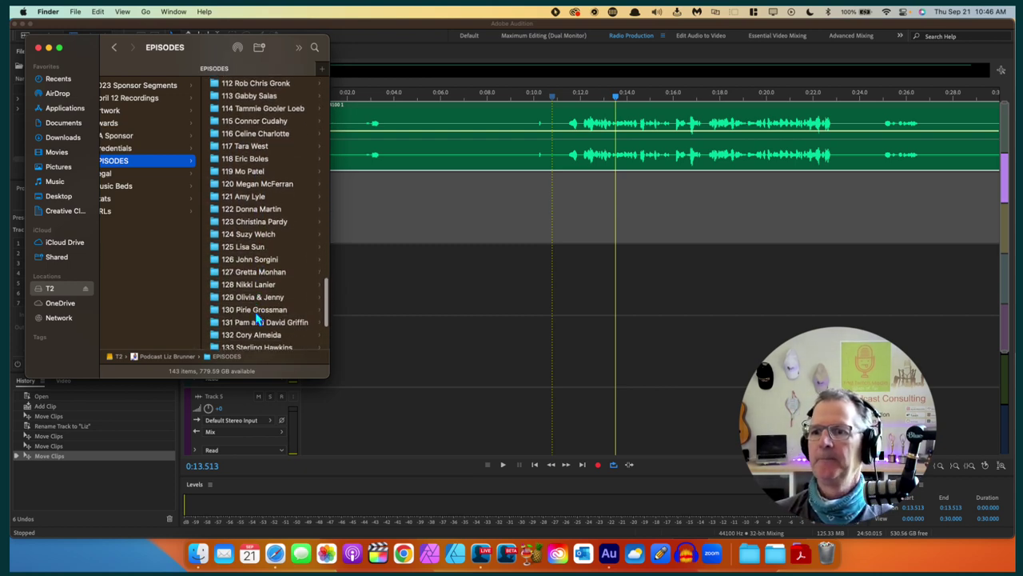
scroll(258, 318, "down", 11)
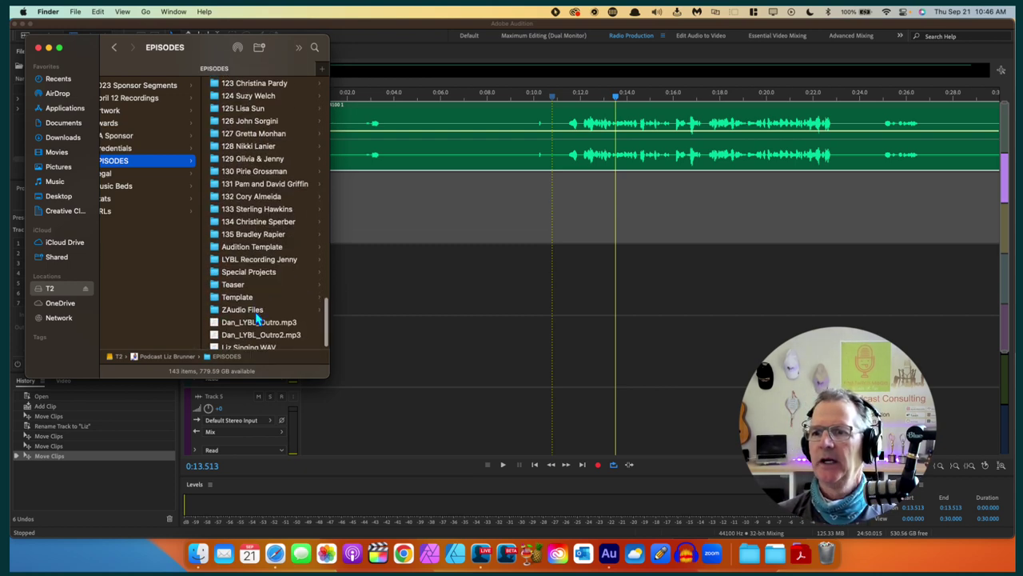
scroll(257, 318, "up", 4)
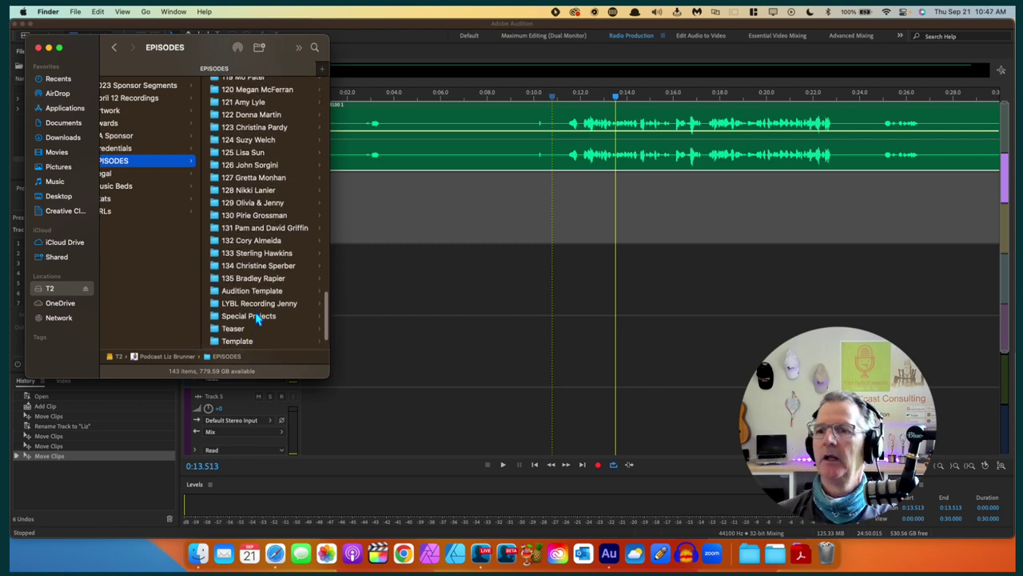
scroll(258, 318, "up", 4)
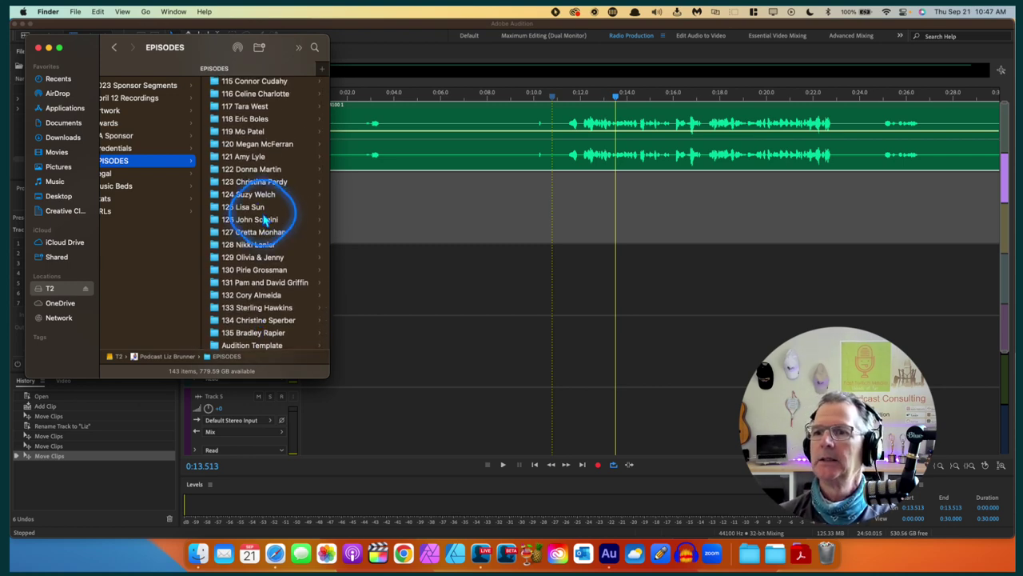
Step: Open episode 123's Ecamm Live recording copy folder and select 13 Guest 2.m4a
left_click(249, 181)
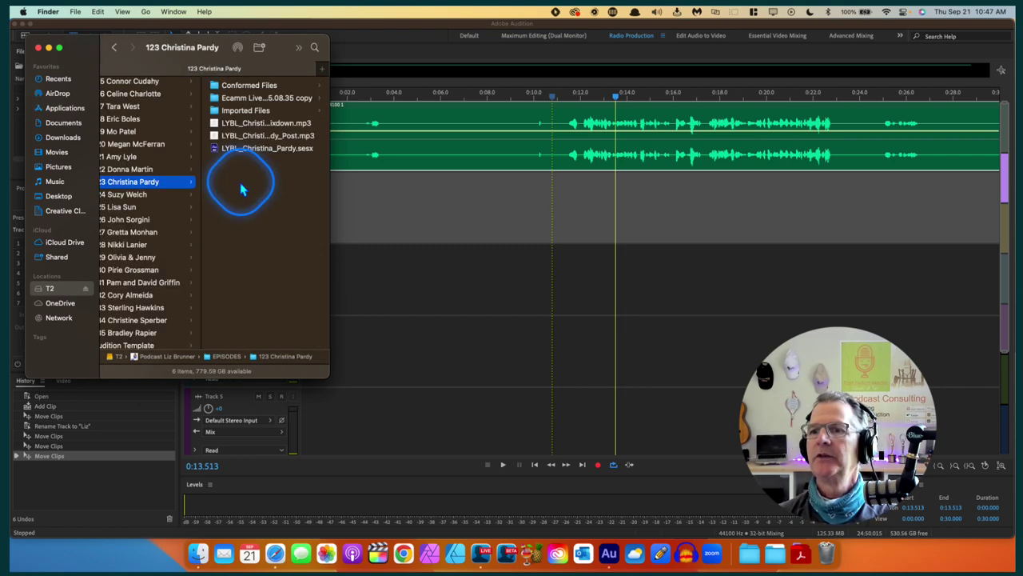
left_click(226, 97)
left_click(218, 111)
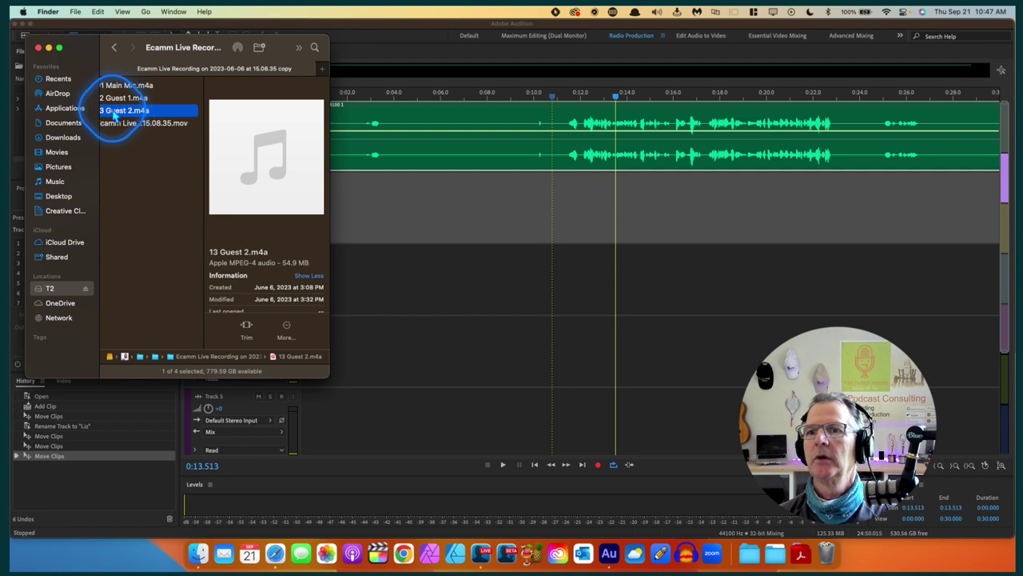
scroll(124, 114, "left", 5)
Step: Drop 13 Guest 2.m4a onto Track 2 and accept converting it to the session sample rate
left_click_drag(240, 115, 404, 194)
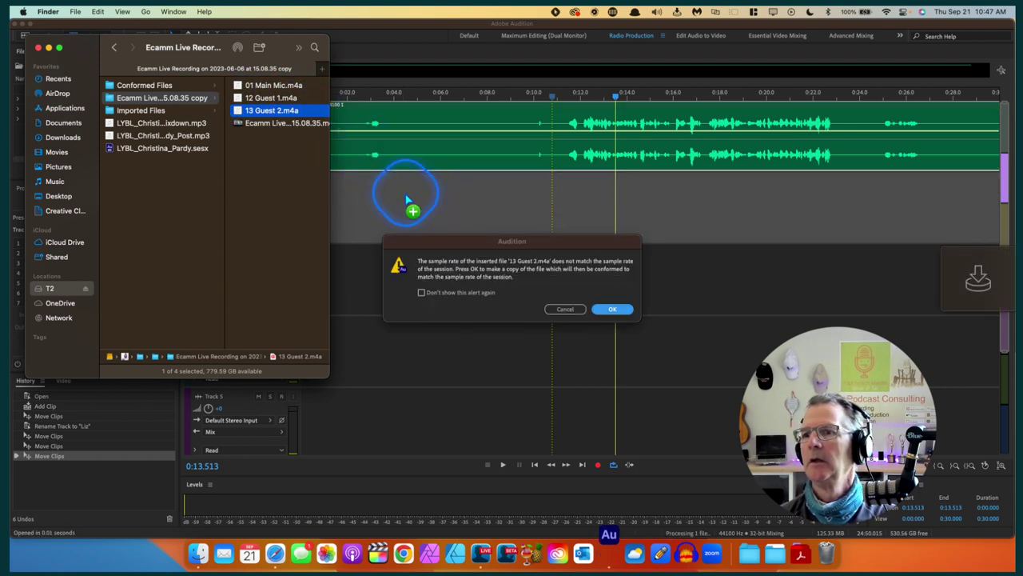
left_click(611, 311)
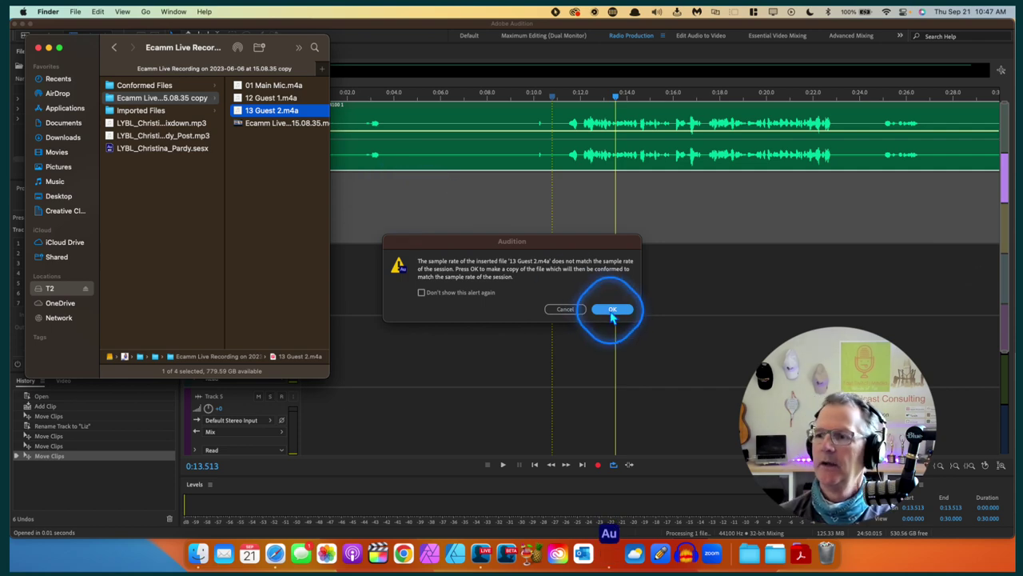
left_click(611, 317)
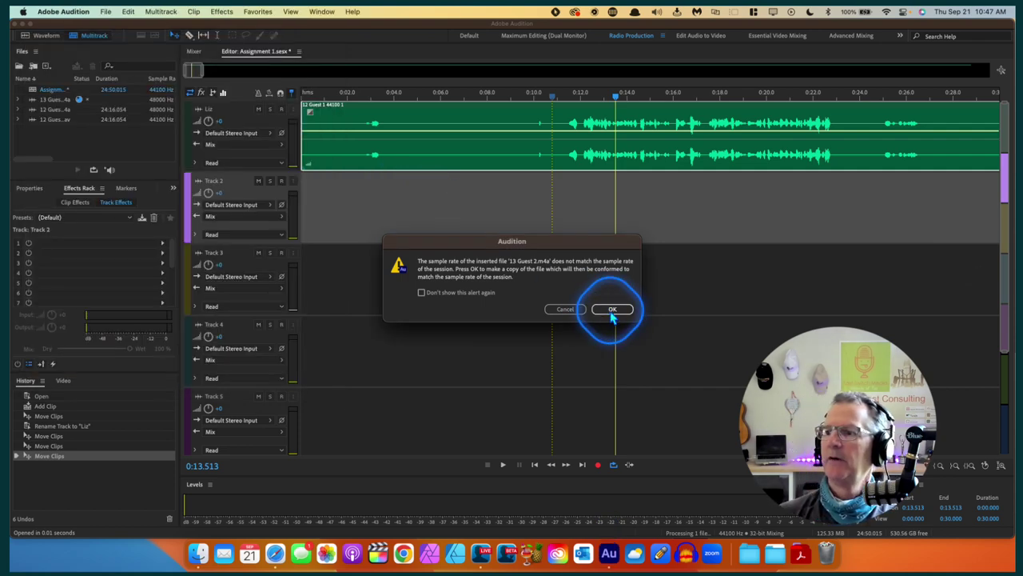
left_click(611, 312)
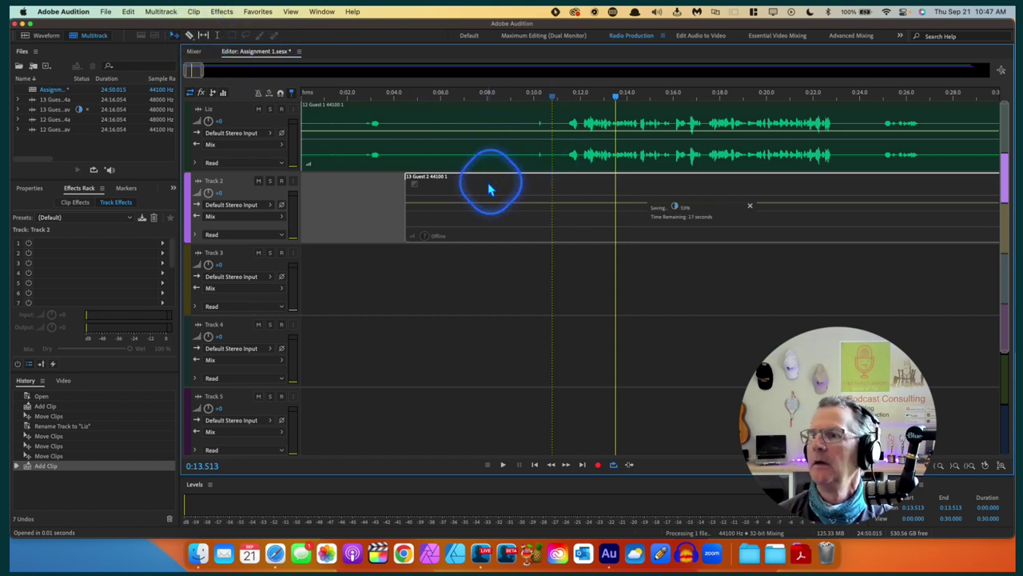
Step: Slide the Guest 2 clip to 0:00 on Track 2, then select the top track's clip
left_click_drag(525, 183, 424, 186)
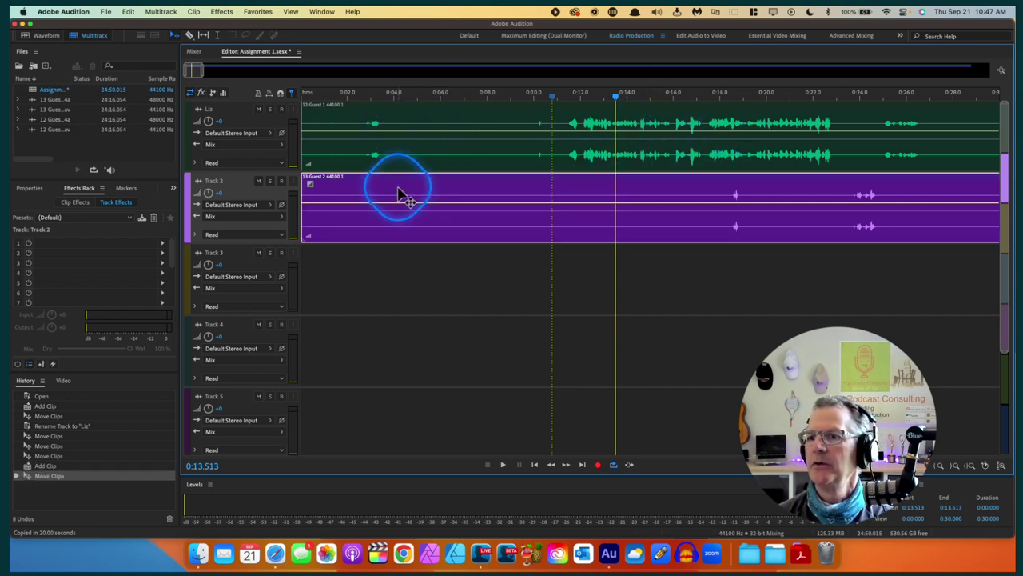
mouse_move(395, 183)
left_mouse_down()
mouse_move(475, 183)
mouse_move(397, 182)
left_mouse_up()
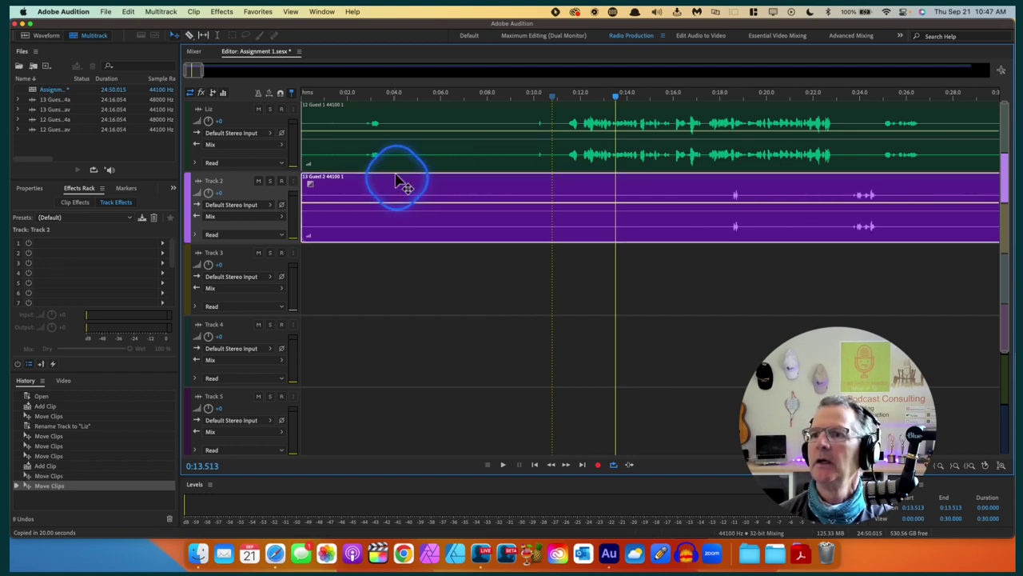
left_click(394, 111)
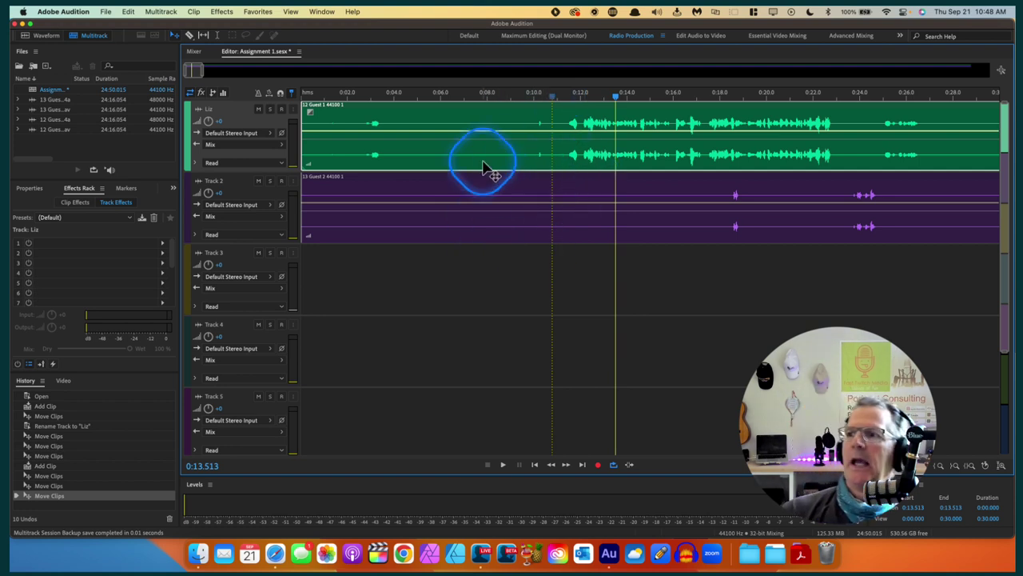
Step: Move the playhead to about 0:28 and zoom out to show the full 24-minute session
left_click(954, 100)
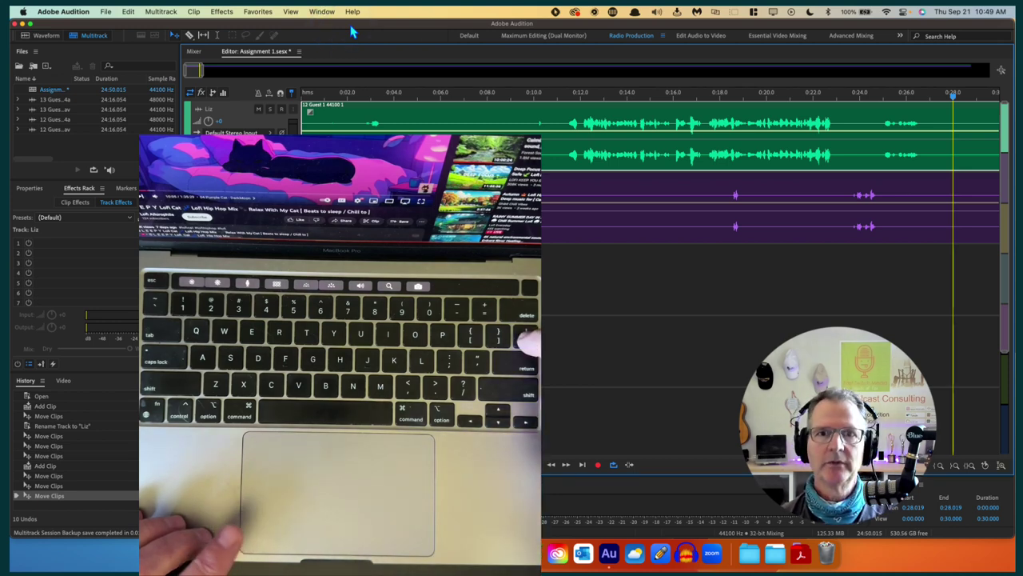
key("backslash")
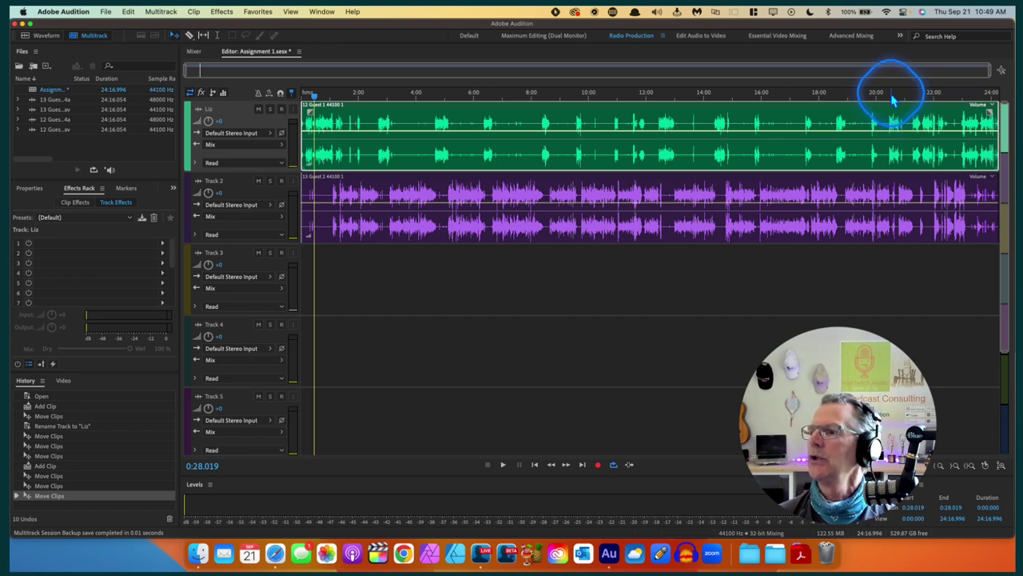
Step: Pick the Time Selection Tool and place the playhead at 20:38.392 in Track 3
left_click(217, 36)
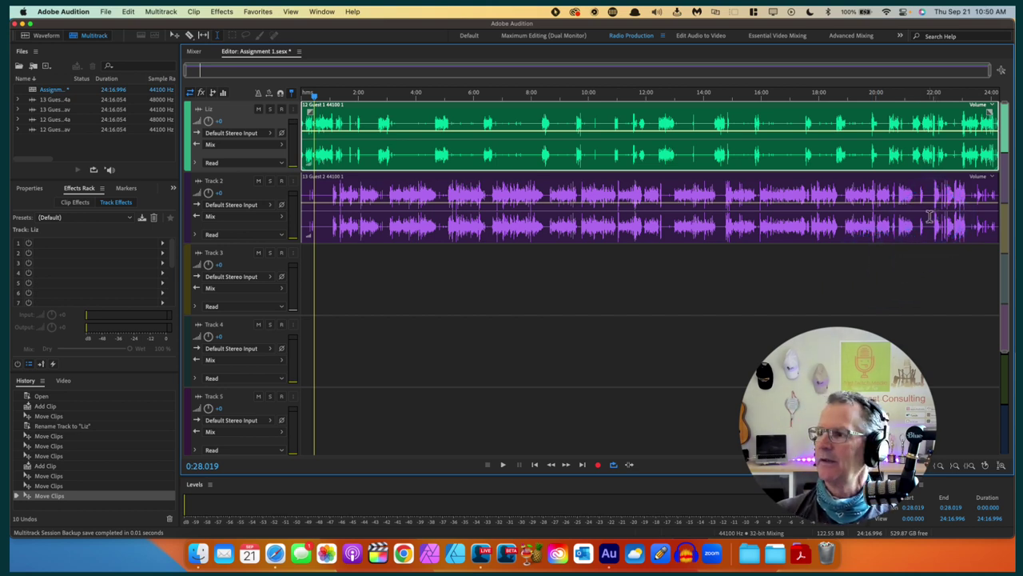
left_click(894, 257)
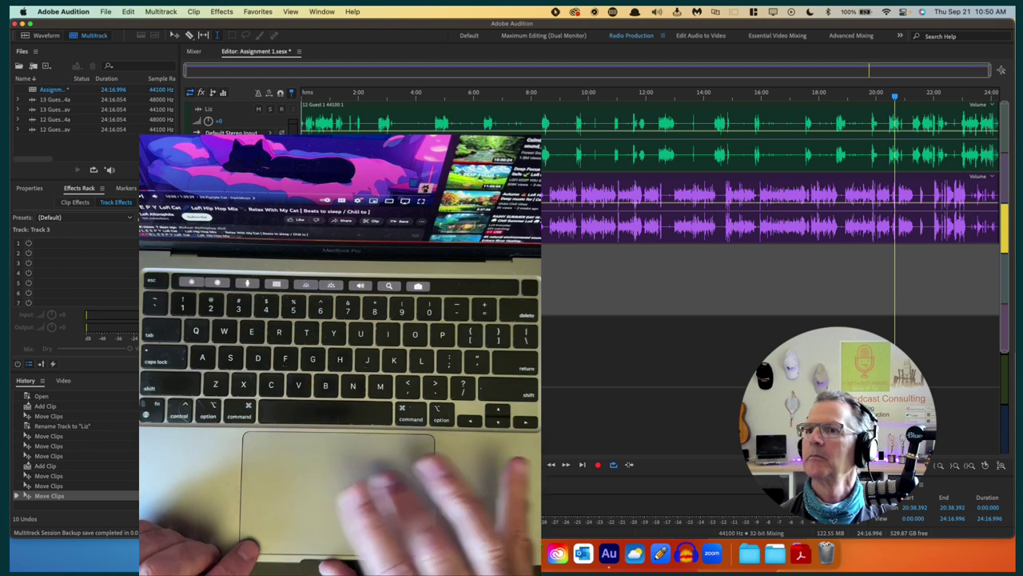
Step: Zoom the timeline in to about a 30-second span around the 20:38 playhead
key("equal")
key("equal")
key("equal")
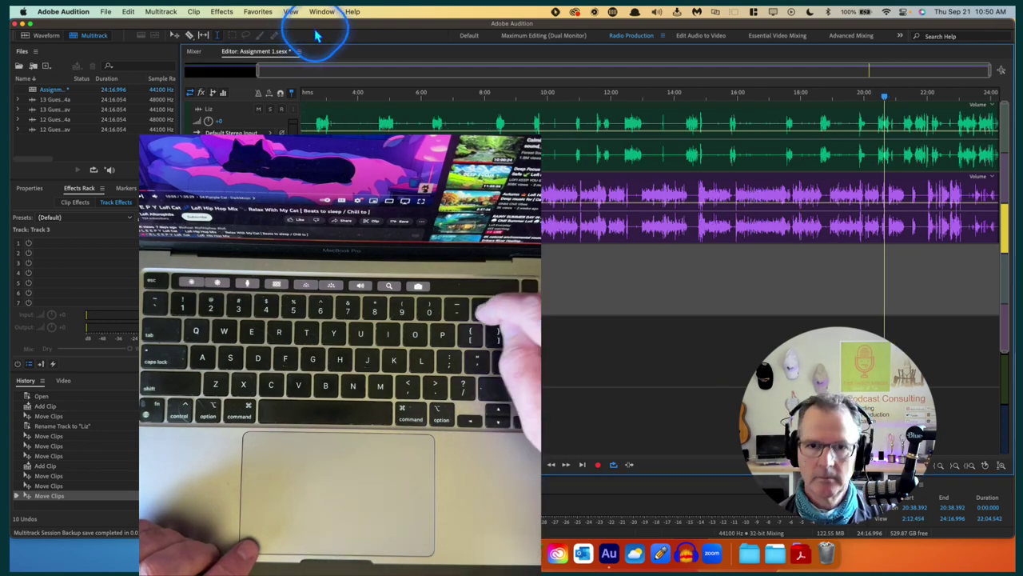
key("equal")
key("equal")
key("equal")
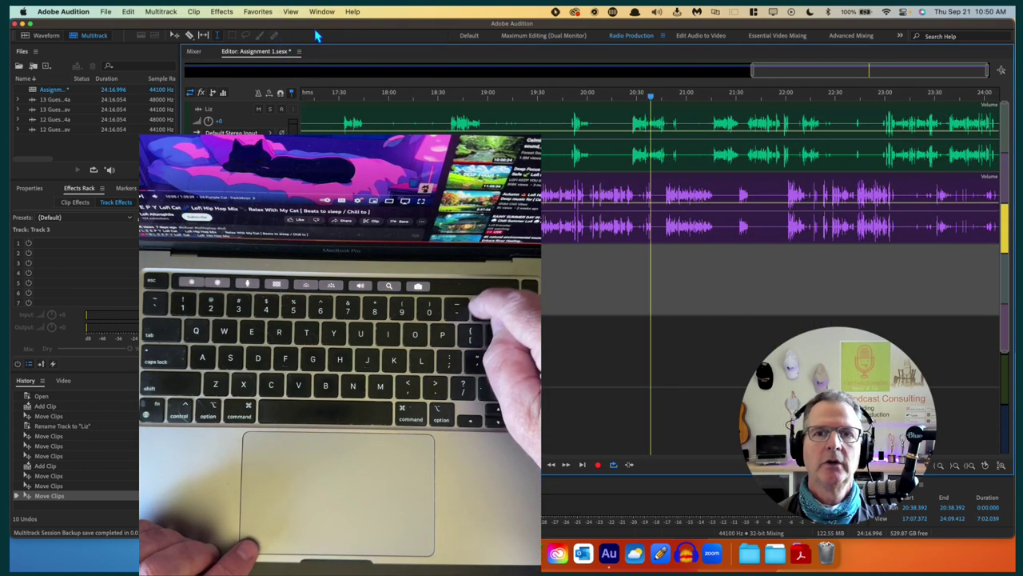
key("equal")
key("equal")
key("equal")
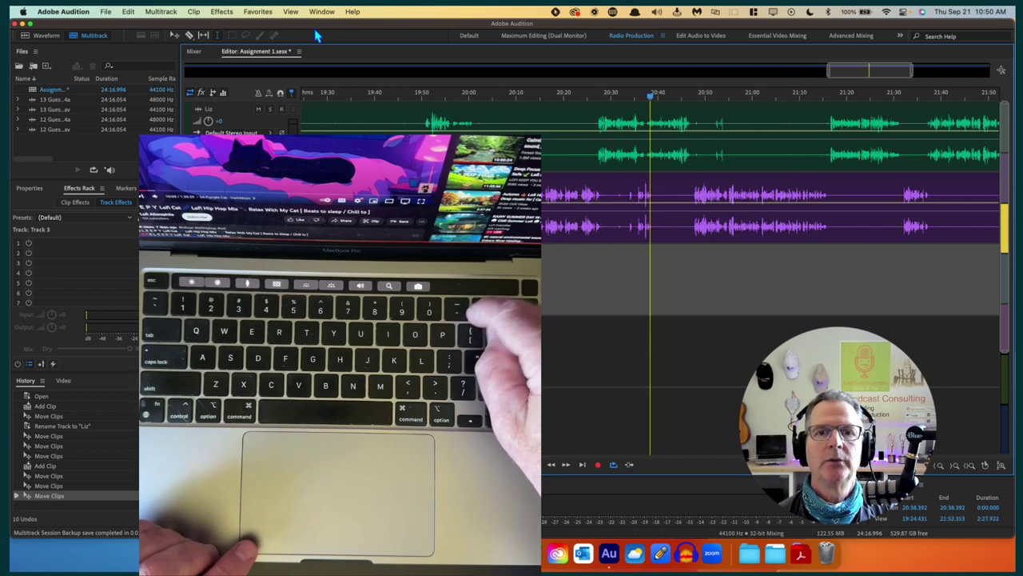
key("equal")
key("equal")
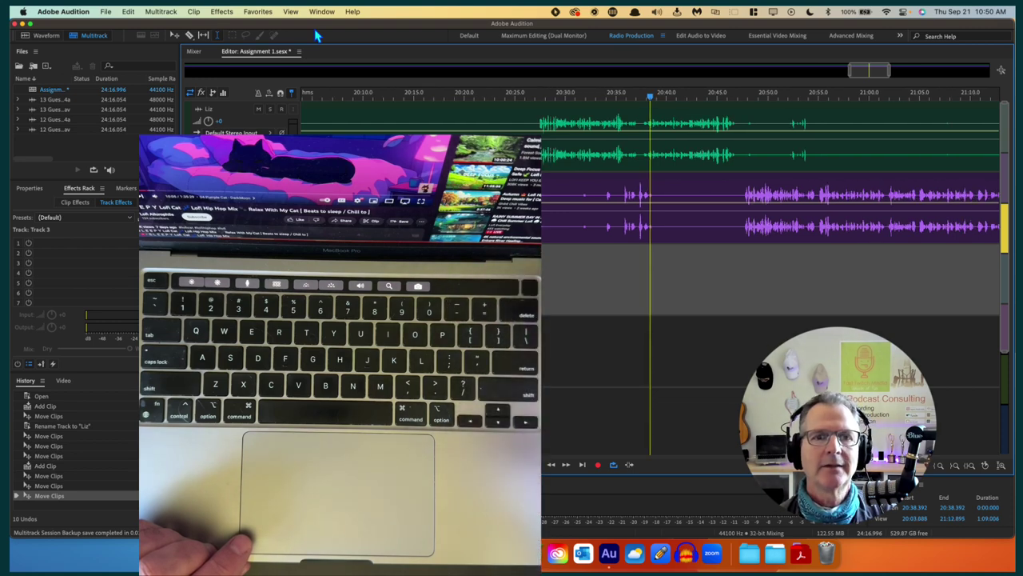
key("minus")
key("minus")
key("minus")
key("minus")
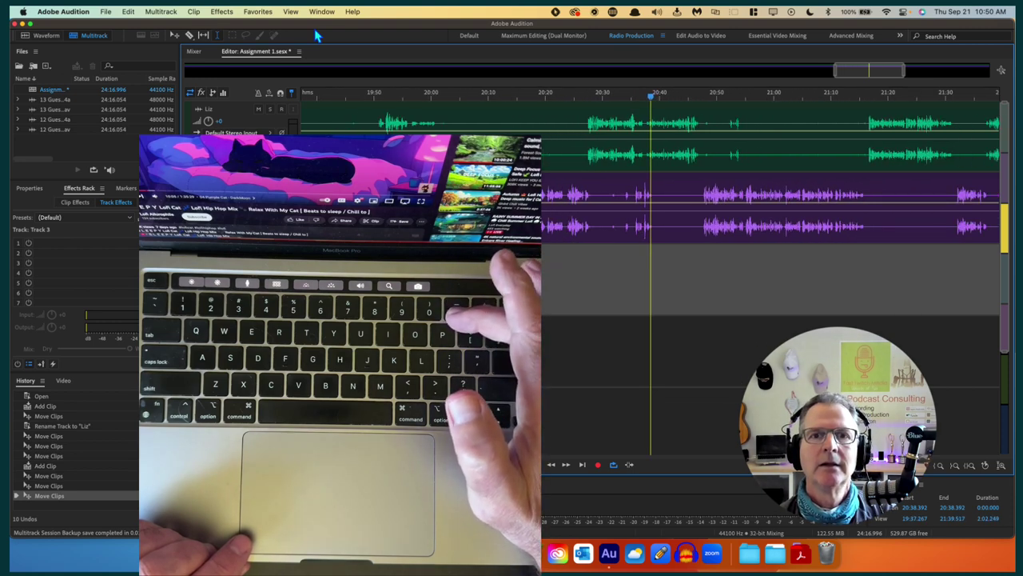
key("equal")
key("equal")
key("equal")
key("equal")
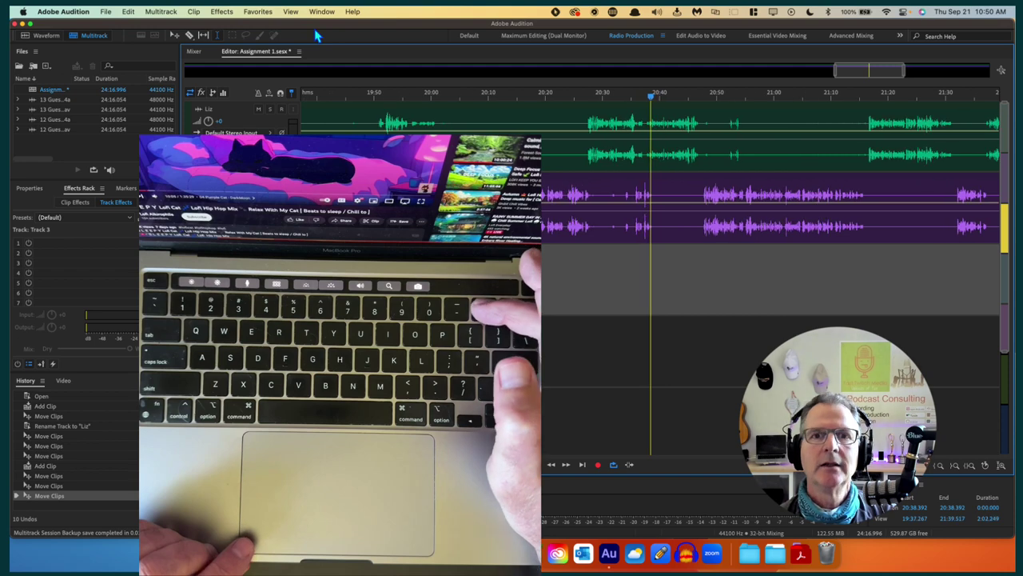
key("equal")
key("equal")
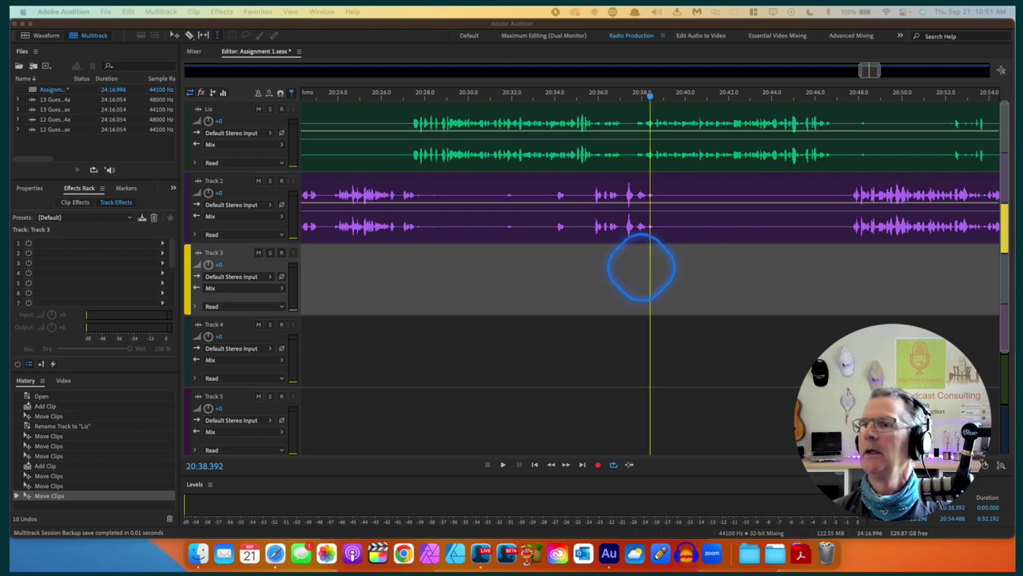
Step: Scroll the timeline right until the ruler shows roughly 23:00 to 23:30
scroll(603, 270, "right", 3)
scroll(602, 271, "right", 10)
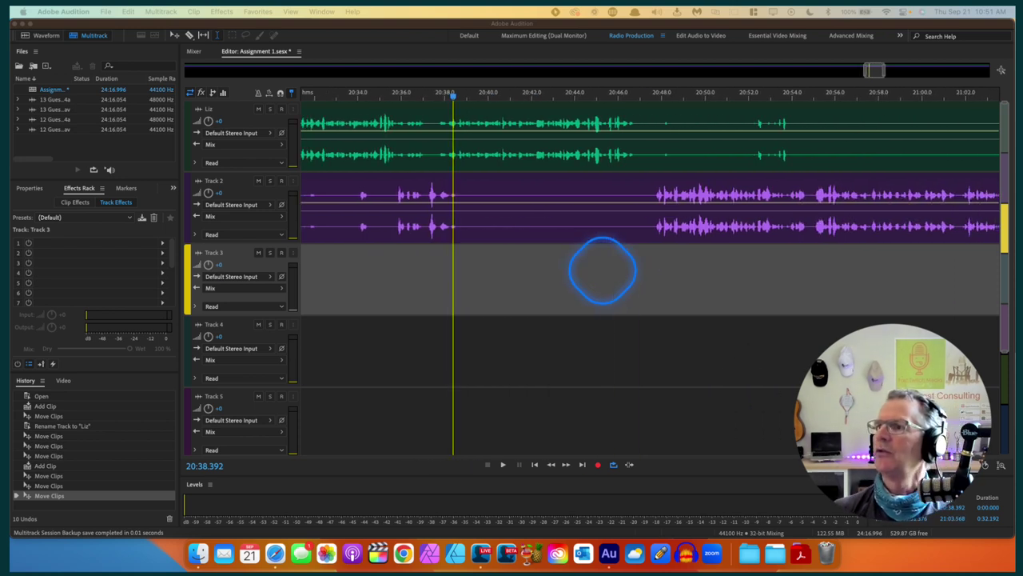
scroll(603, 270, "right", 12)
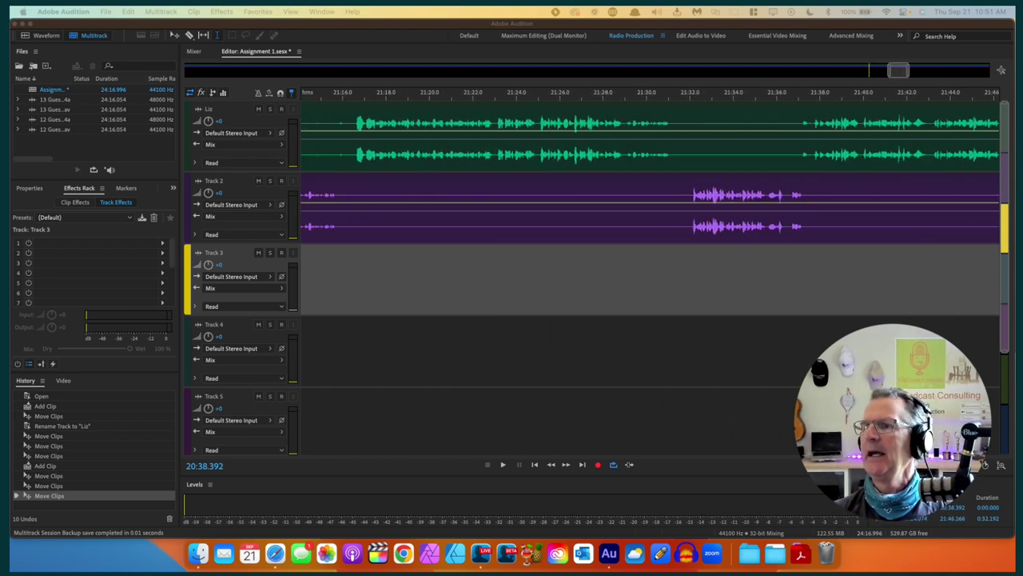
scroll(603, 270, "right", 12)
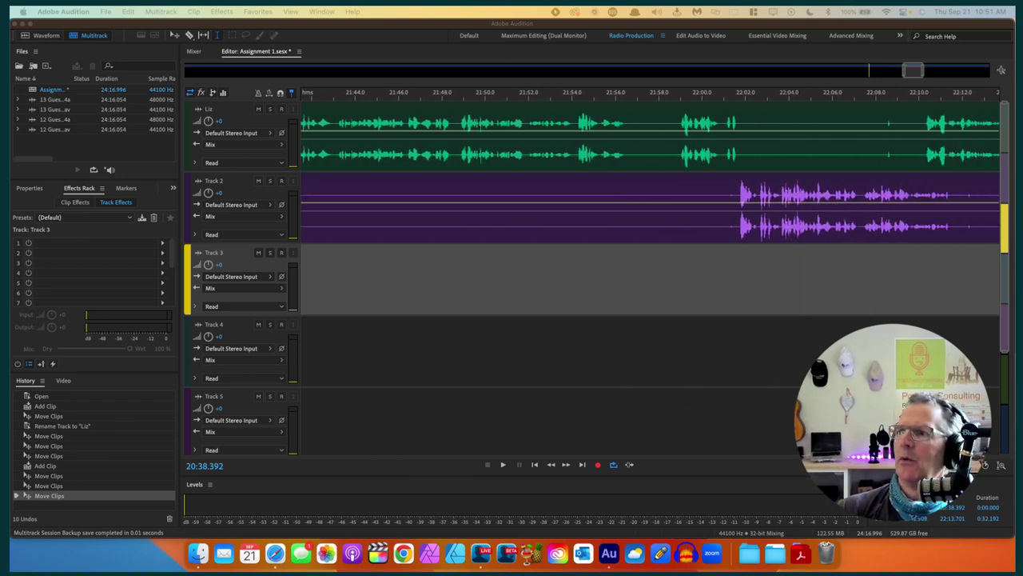
scroll(773, 282, "right", 15)
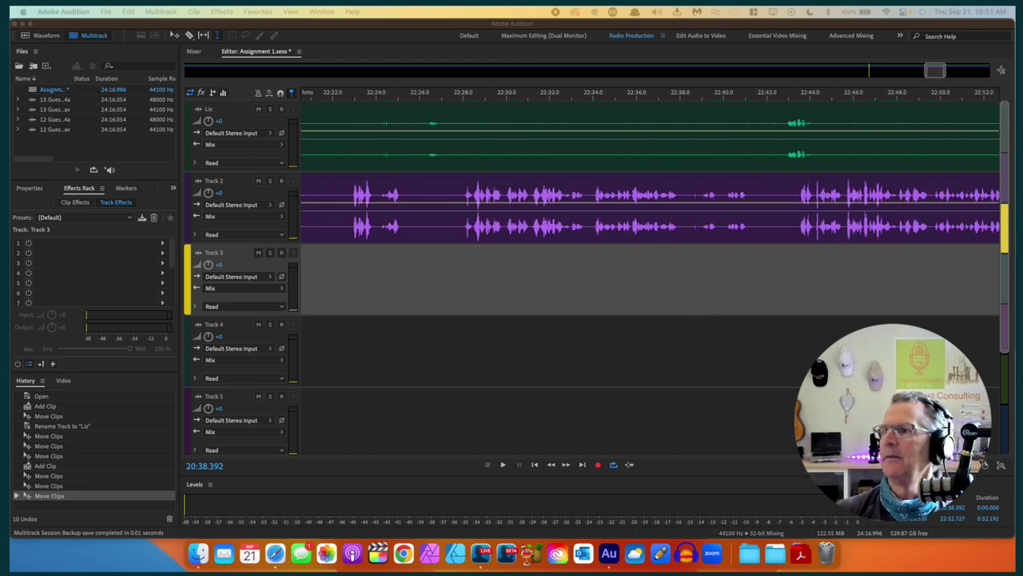
scroll(773, 282, "right", 6)
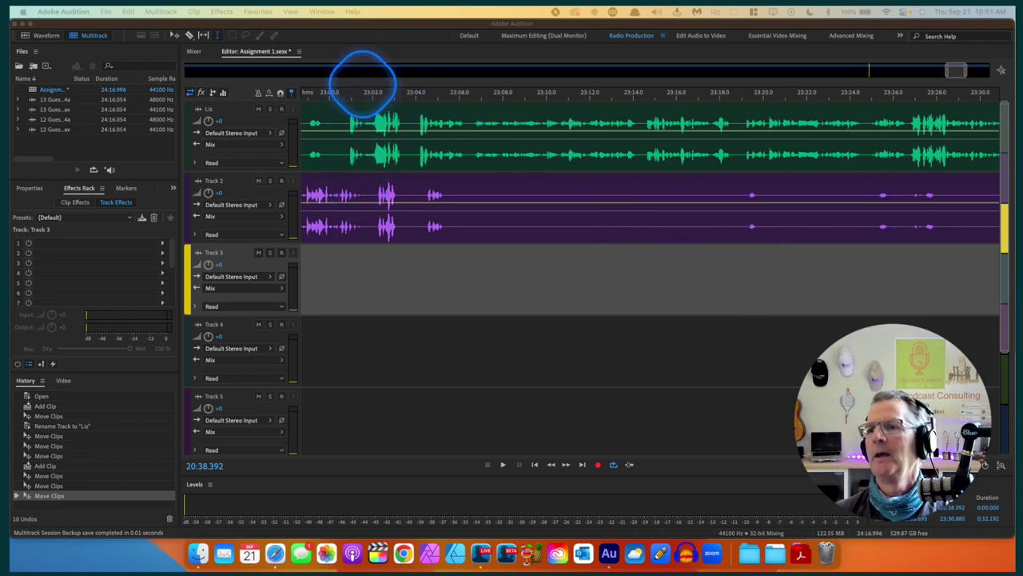
Step: Play the passage from just after 23:01 and stop playback at 23:08.704
left_click(359, 259)
key("space")
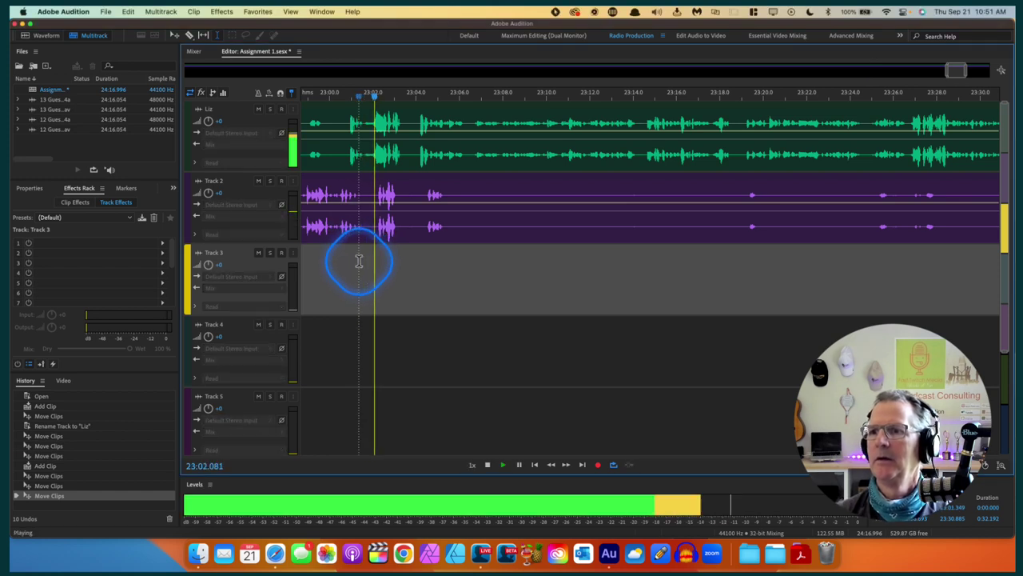
key("space")
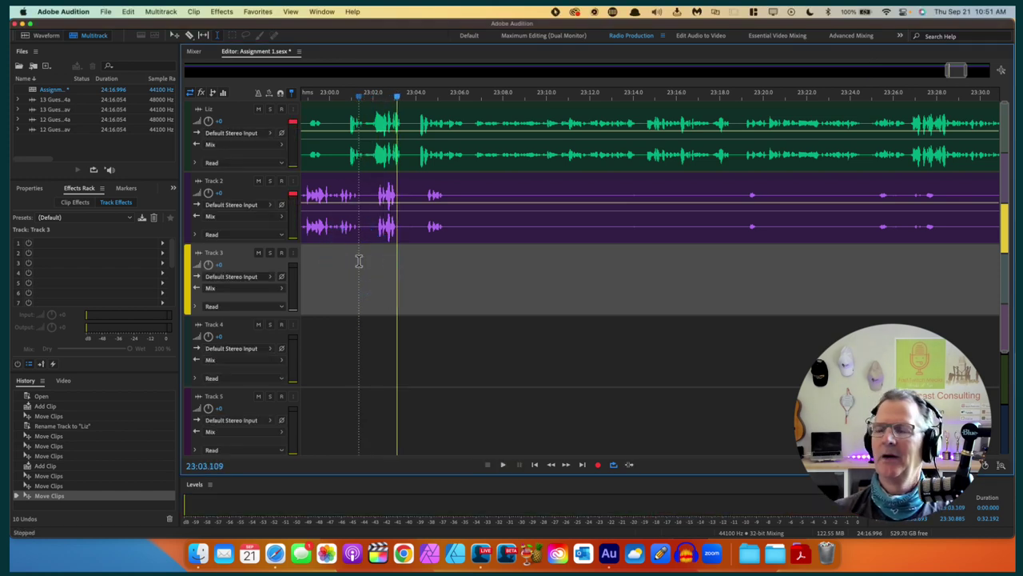
left_click(369, 259)
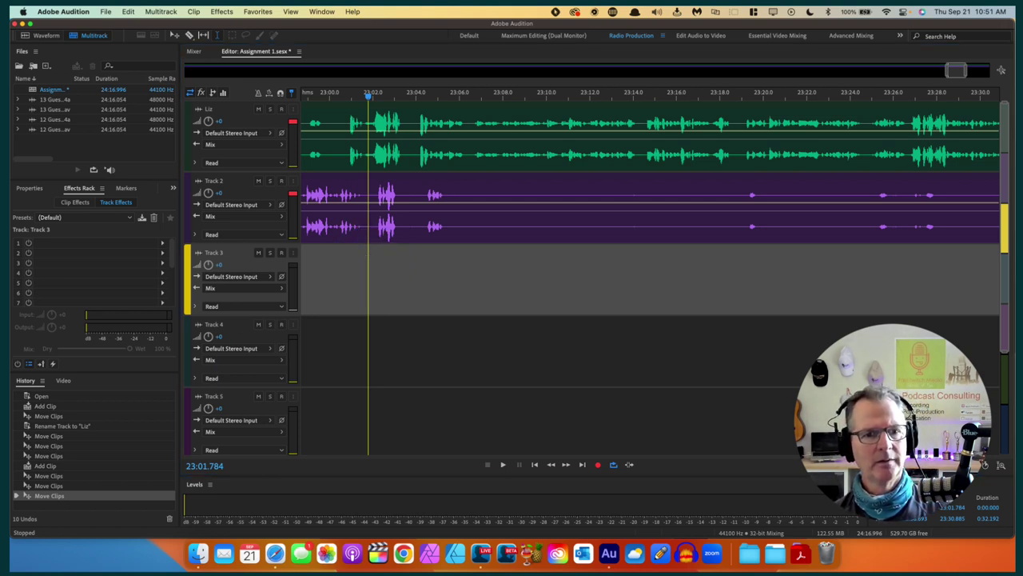
left_click(348, 306)
key("space")
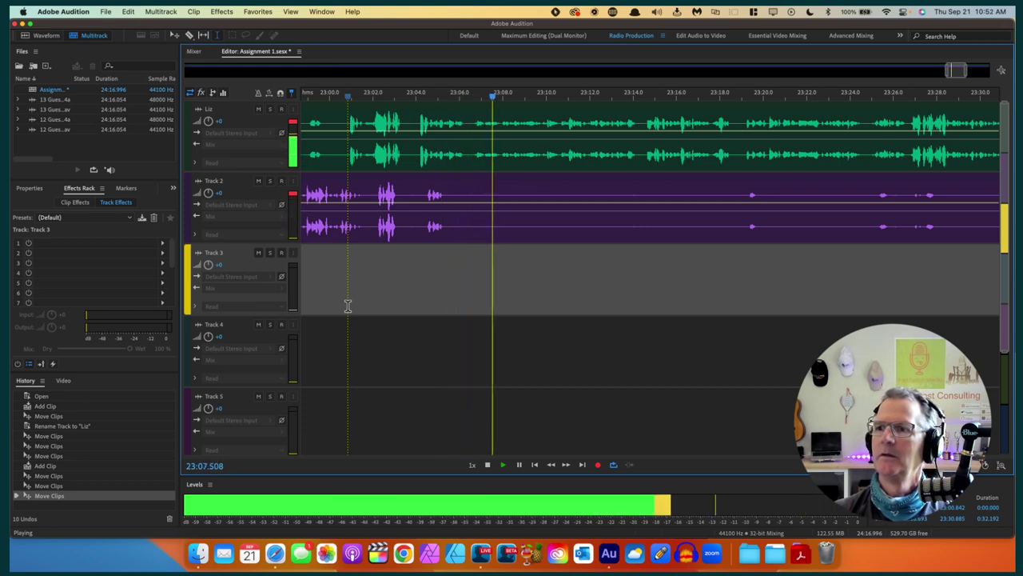
key("space")
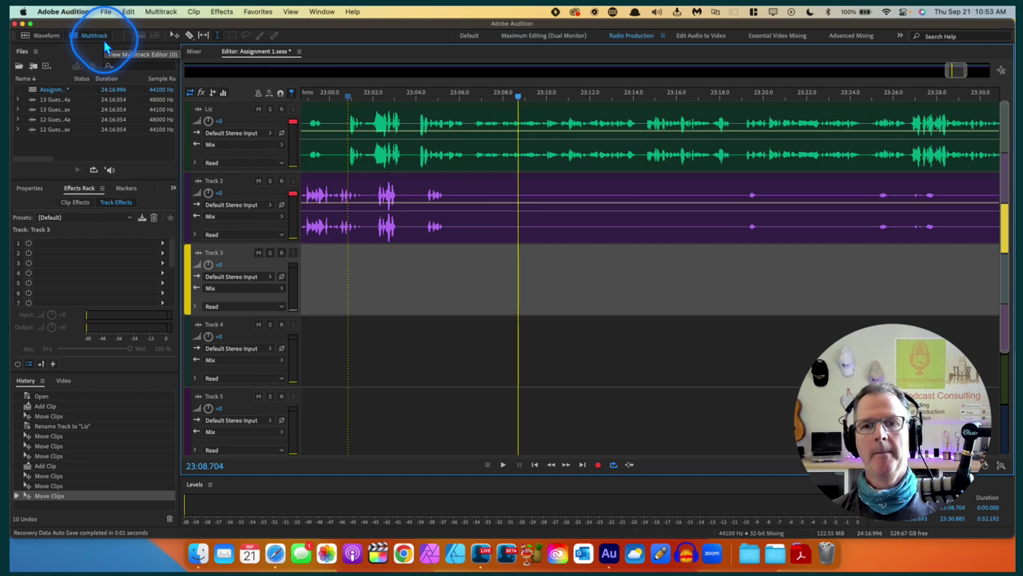
left_click(104, 45)
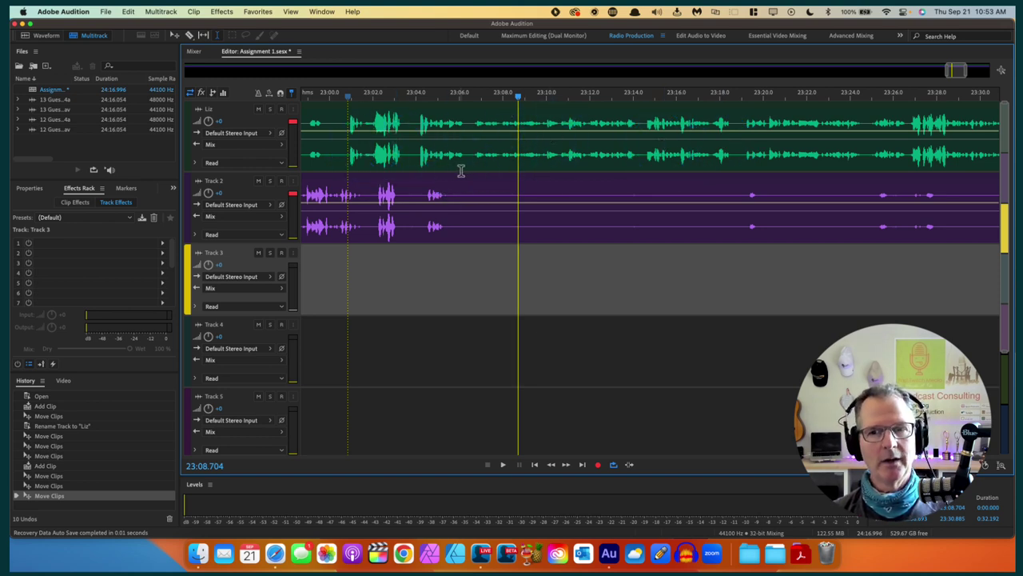
Step: Toggle between Multitrack and Waveform views, ending with 12 Guest 1.m4a in the Waveform editor
left_click(39, 36)
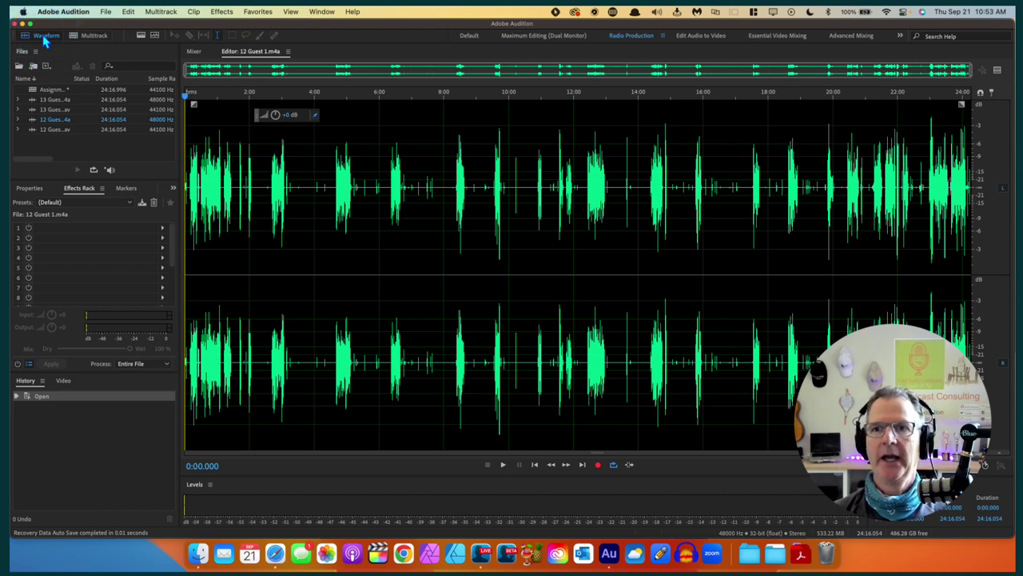
left_click(91, 36)
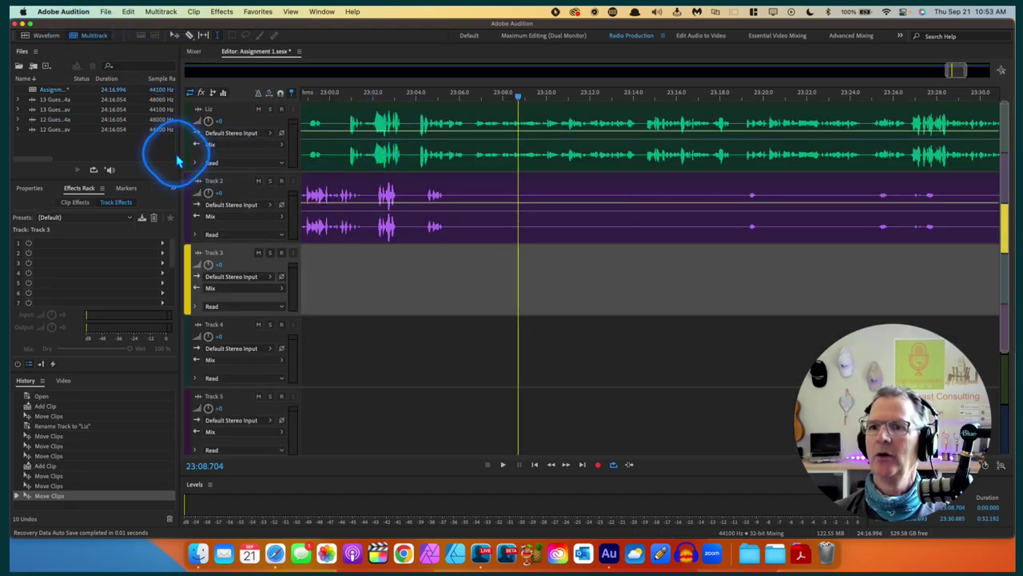
left_click(192, 134)
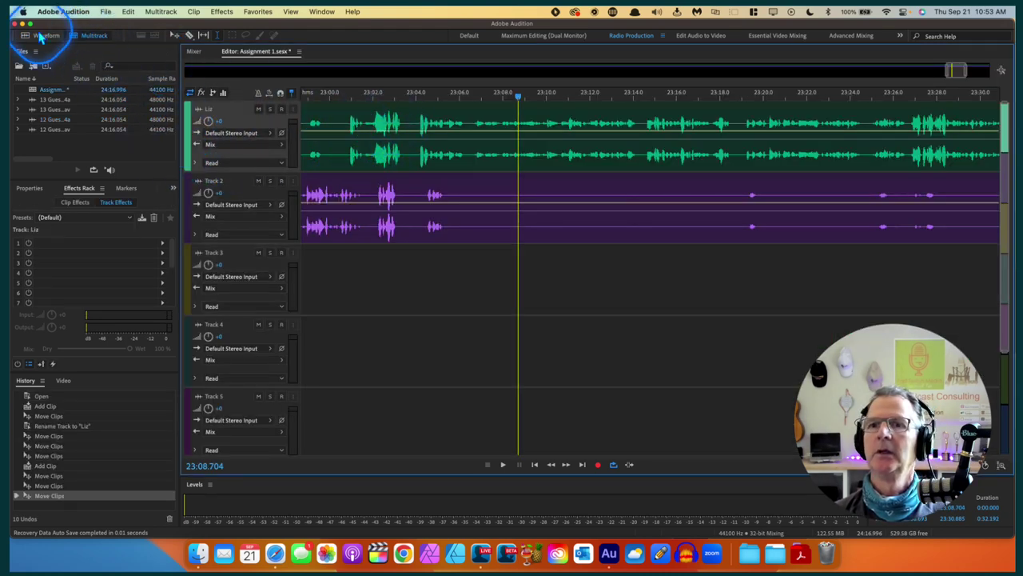
left_click(42, 36)
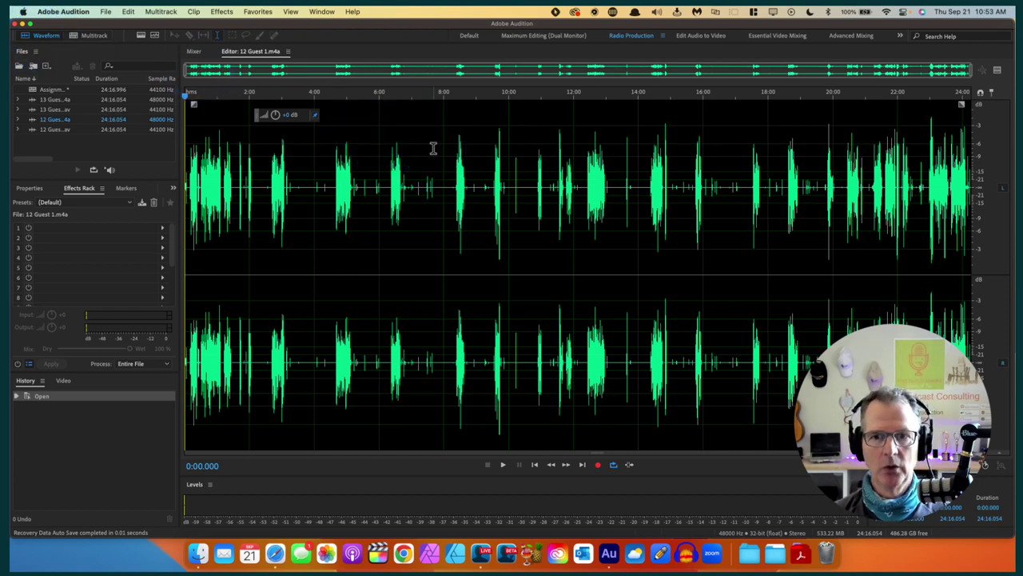
left_click(91, 38)
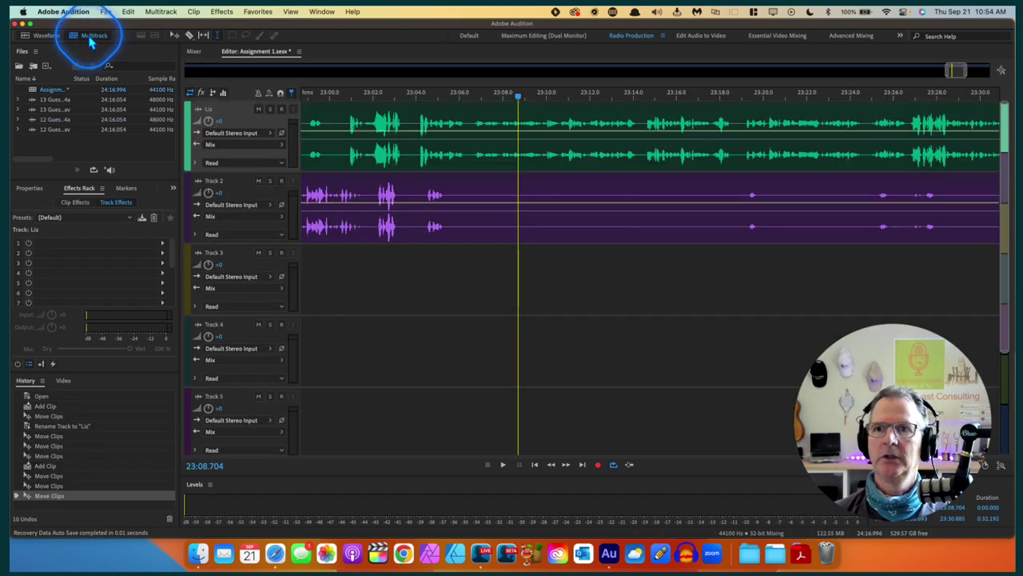
left_click(36, 37)
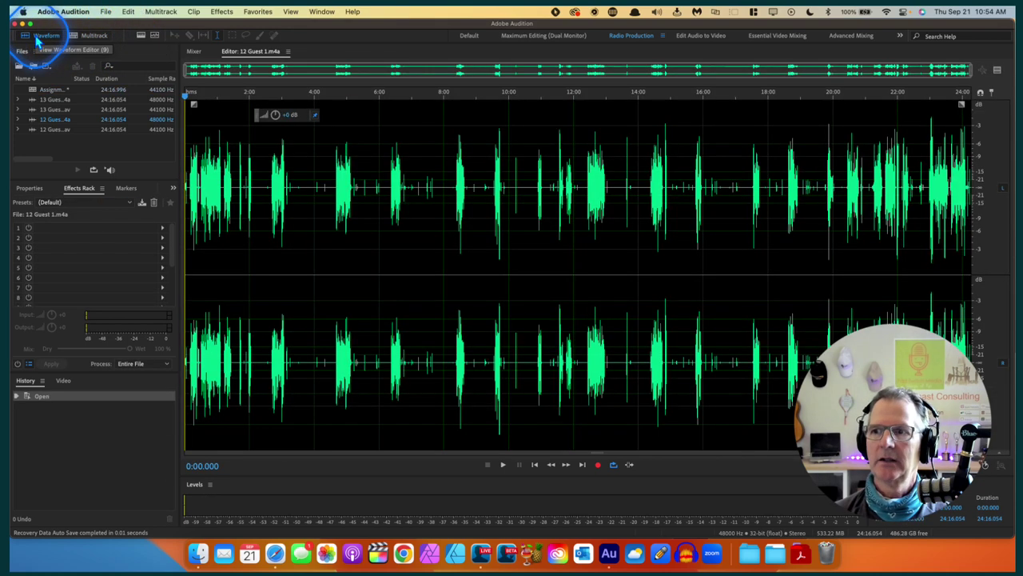
left_click(90, 37)
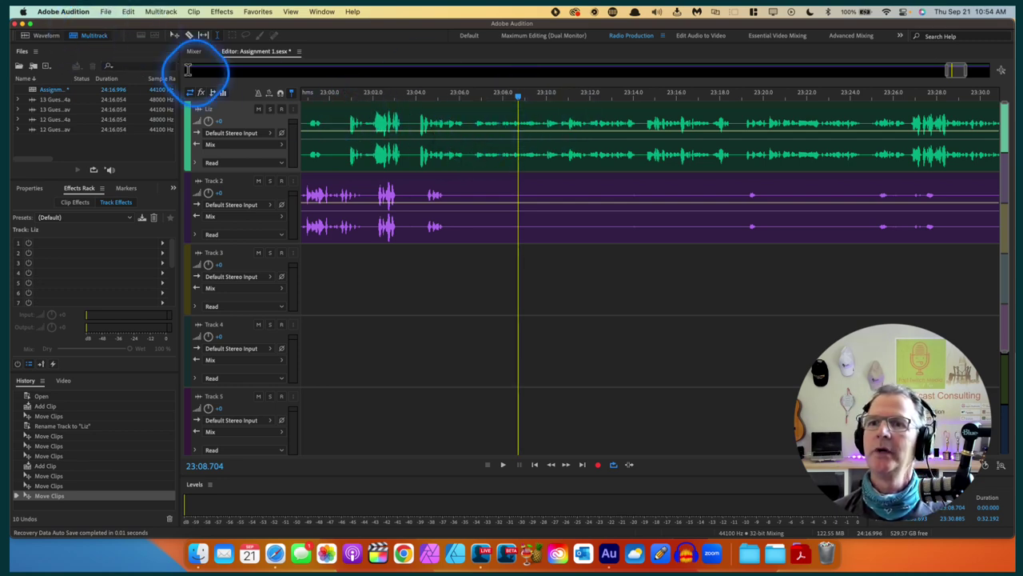
left_click(46, 36)
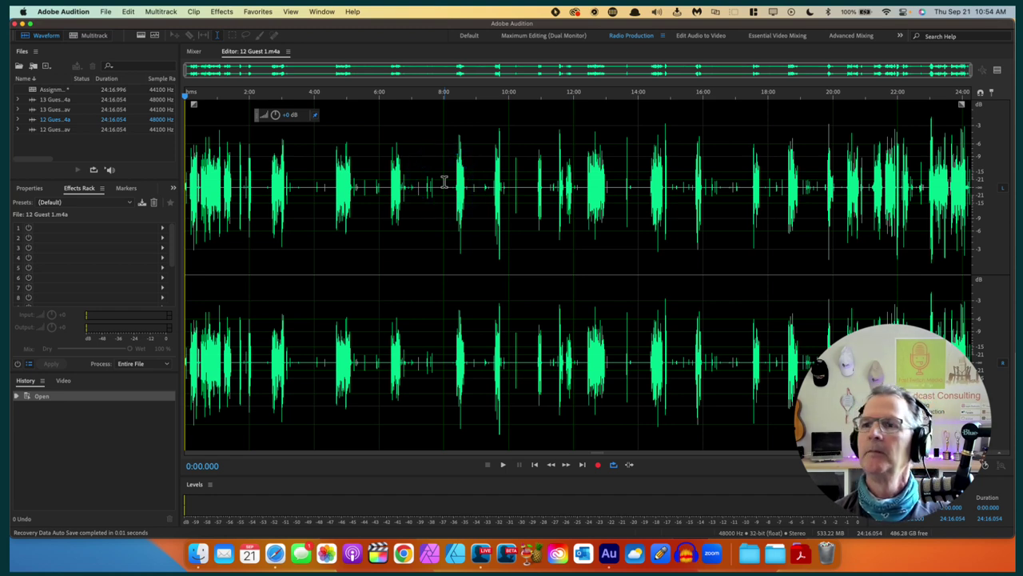
Step: Open Effects > Amplitude and Compression > Dynamics for 12 Guest 1.m4a
left_click(222, 13)
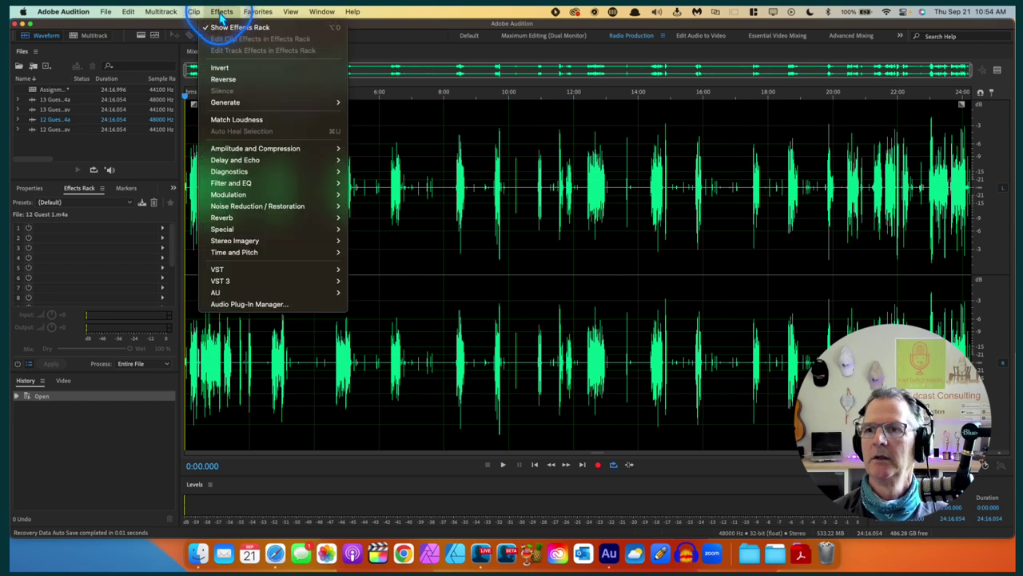
mouse_move(238, 151)
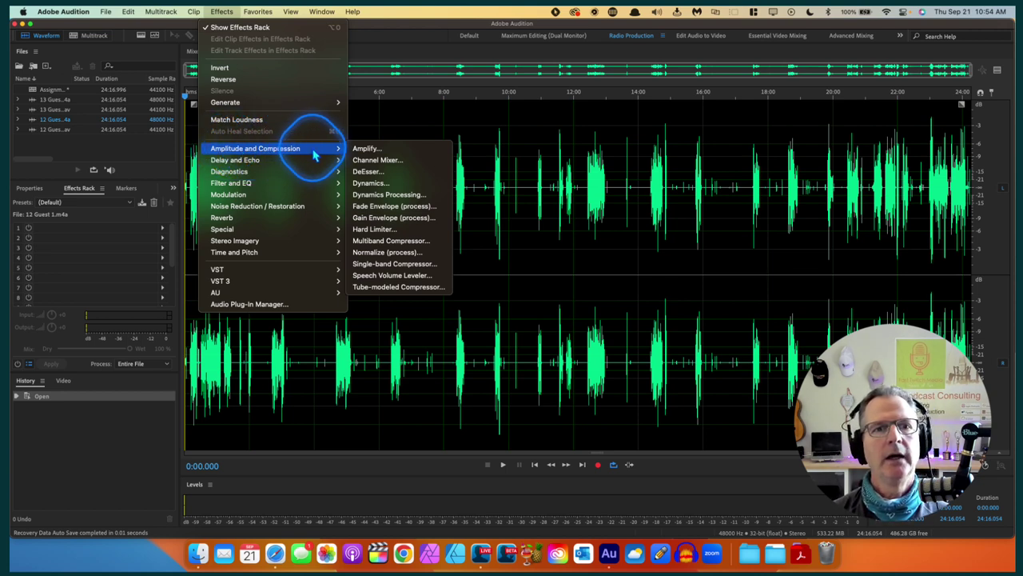
left_click(366, 184)
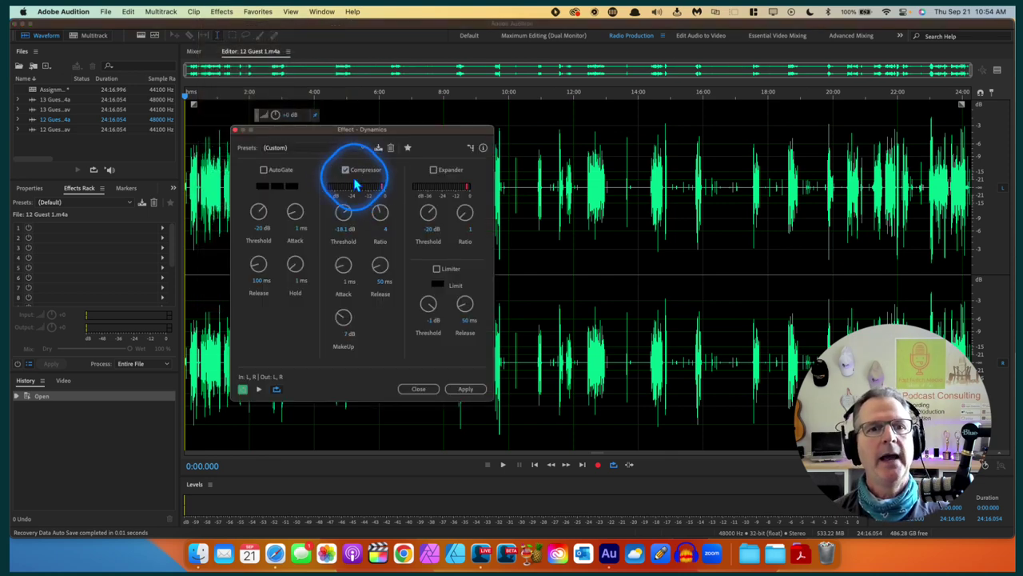
Step: Reset Dynamics to the (Default) preset and switch the Compressor on
left_click(363, 148)
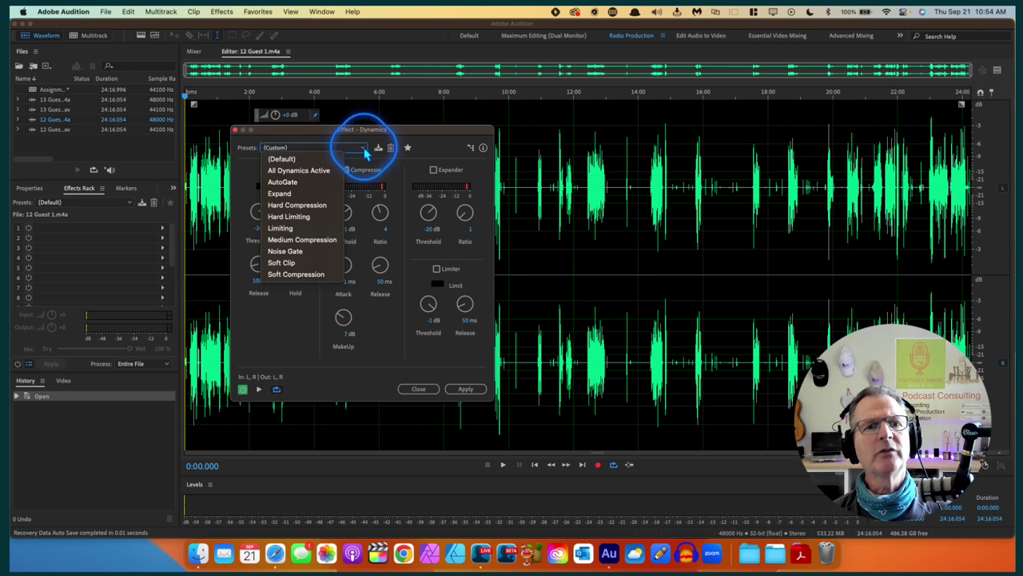
left_click(313, 157)
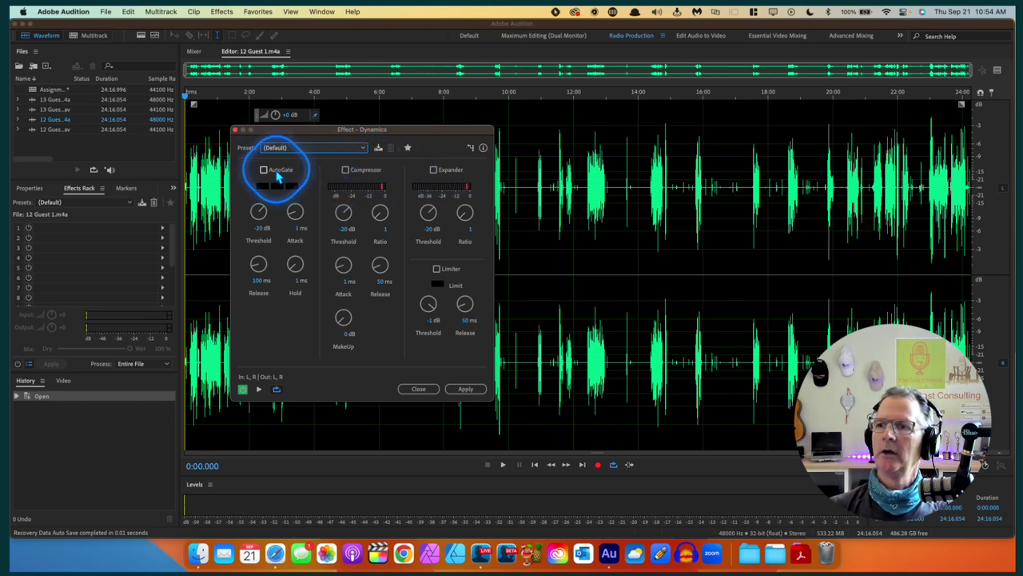
left_click(346, 171)
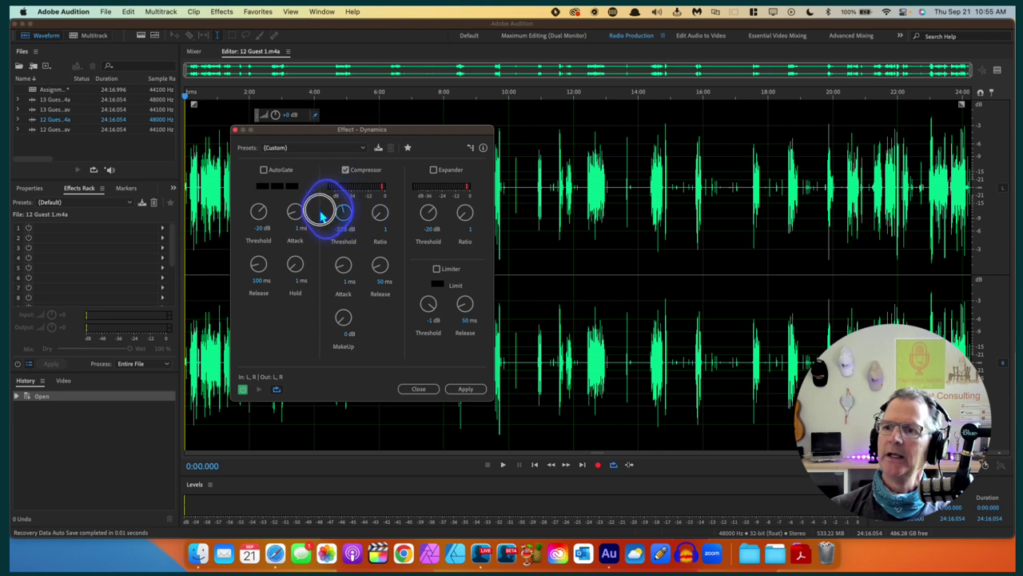
Step: Set the Compressor to a 4:1 ratio with a -18 dB threshold
left_click_drag(319, 213, 349, 194)
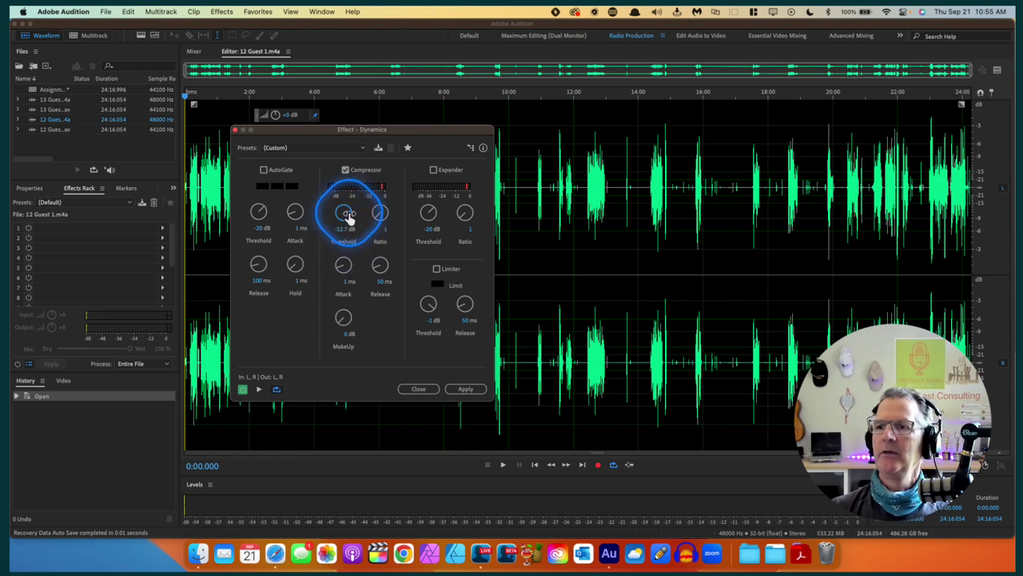
left_click_drag(346, 213, 384, 230)
left_click(381, 230)
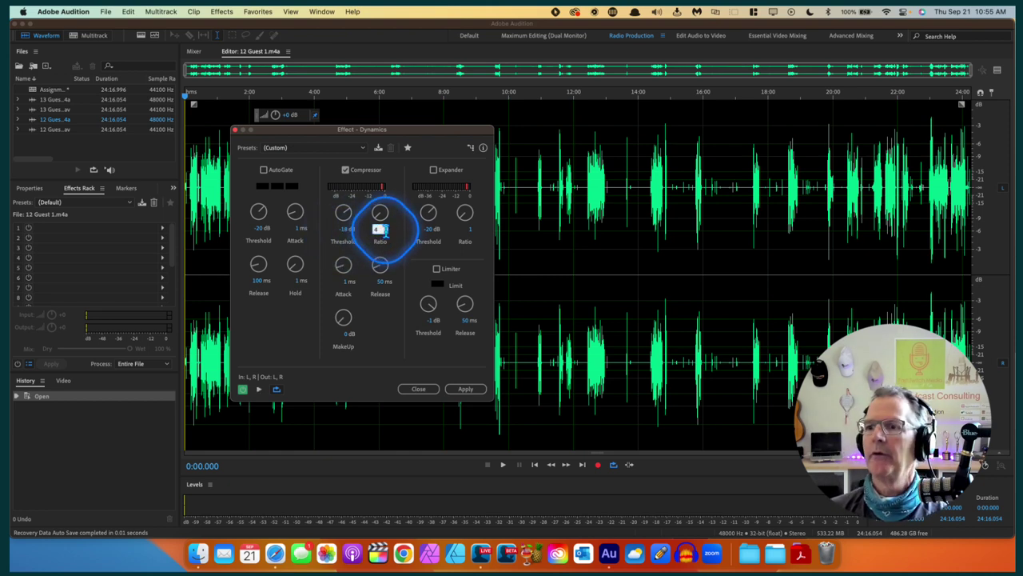
key("Return")
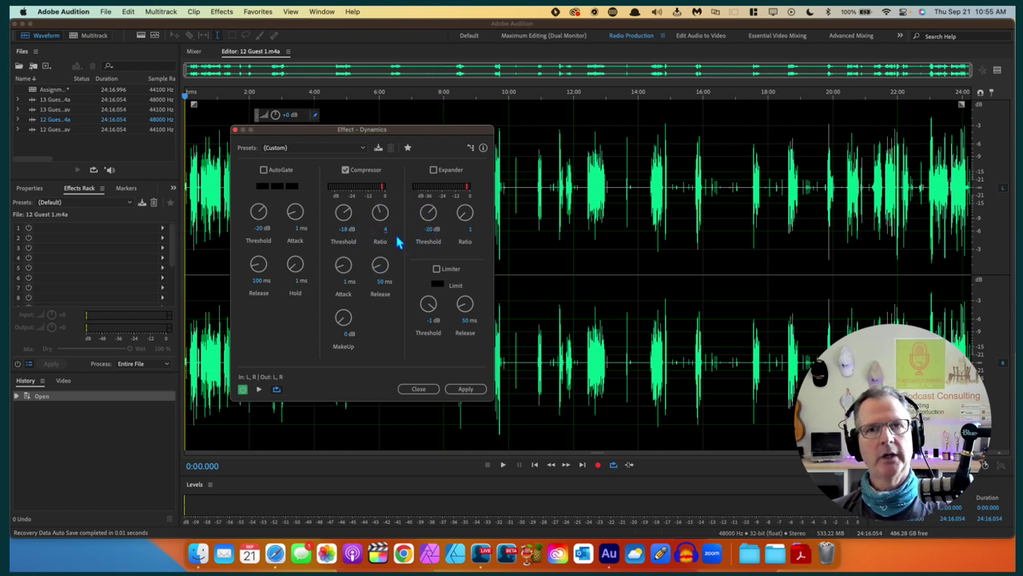
left_click(345, 230)
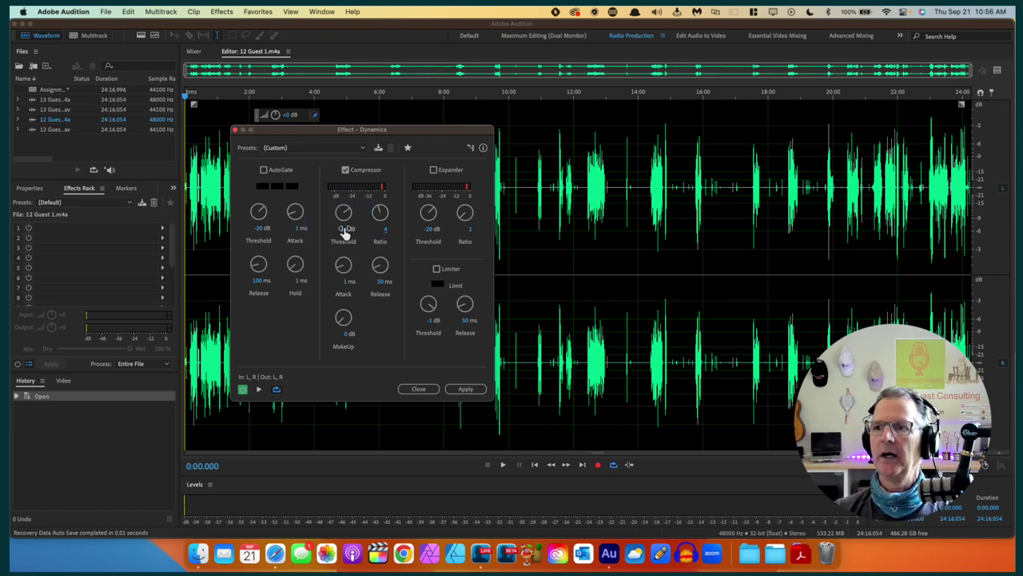
left_click_drag(345, 232, 392, 245)
Step: Raise the makeup gain and apply the Dynamics effect to the whole file
left_click(342, 344)
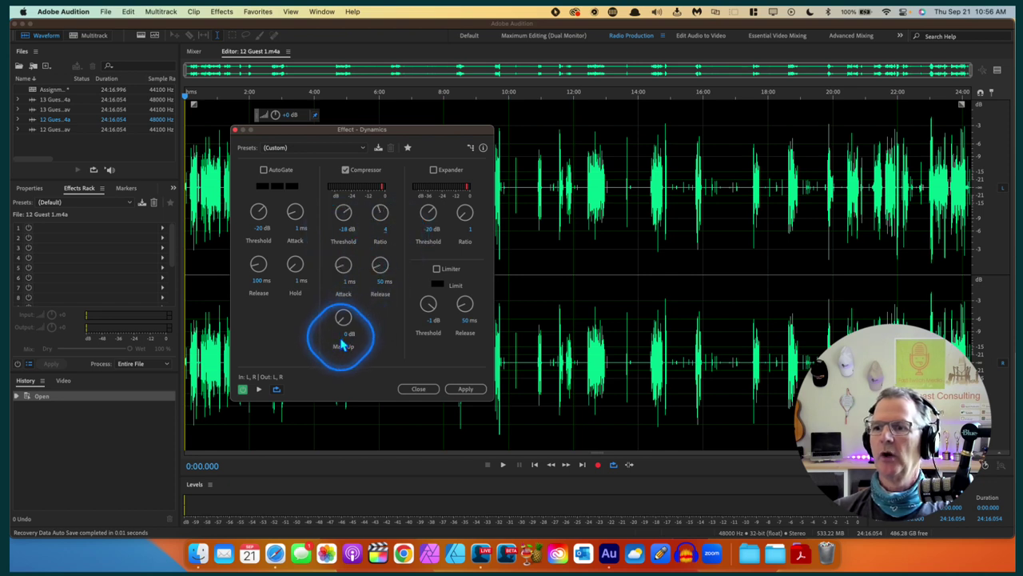
left_click(343, 344)
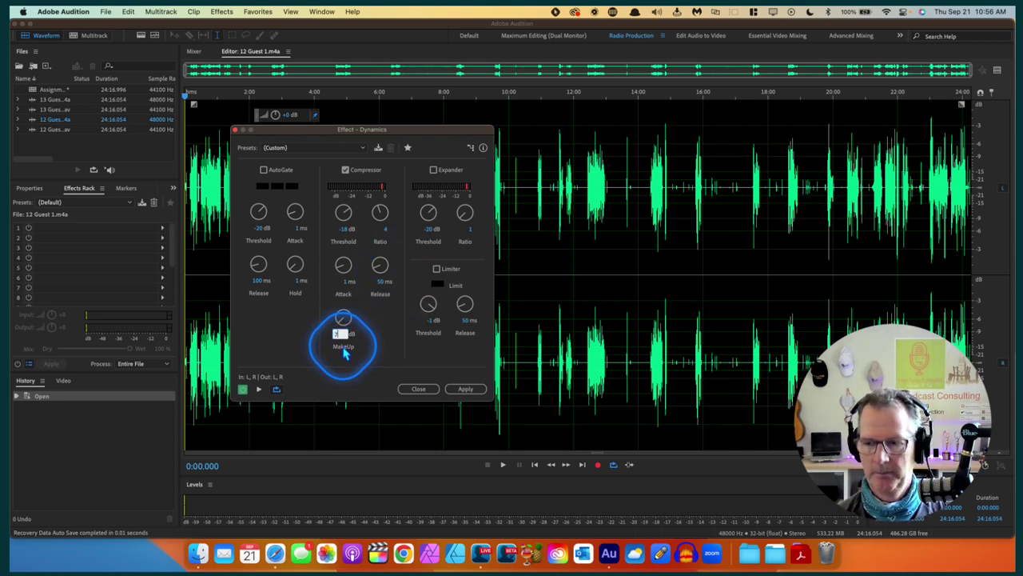
key("Return")
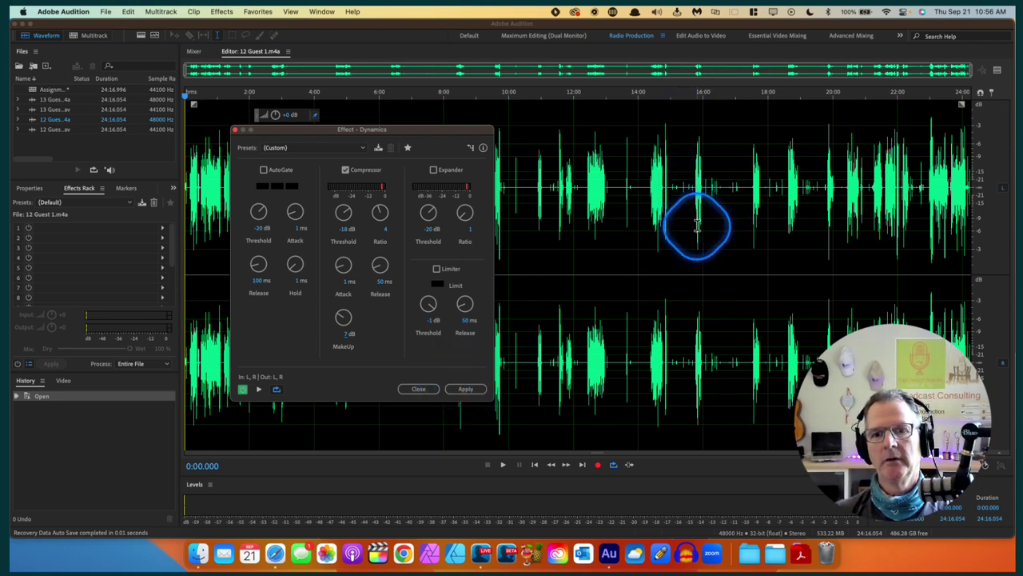
left_click(466, 388)
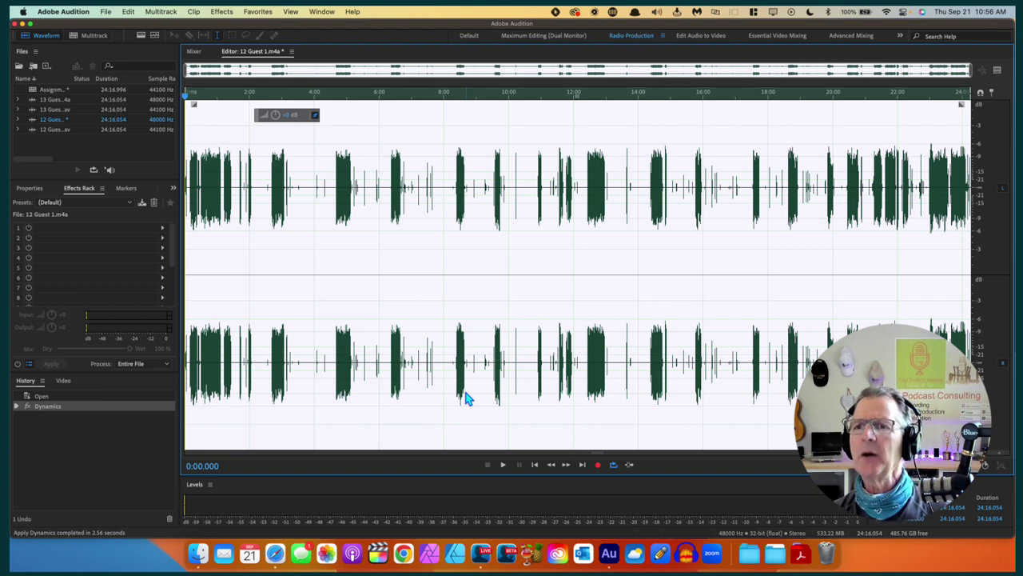
Step: Switch between the Waveform and Multitrack views, then open 12 Guest 1 44100 1.wav in the Waveform editor
left_click(90, 38)
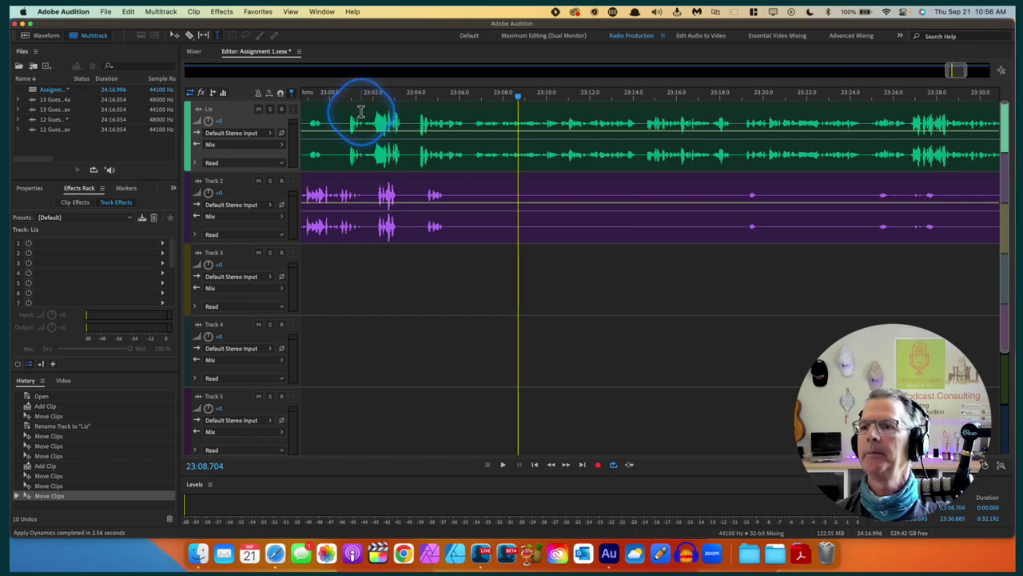
left_click(46, 35)
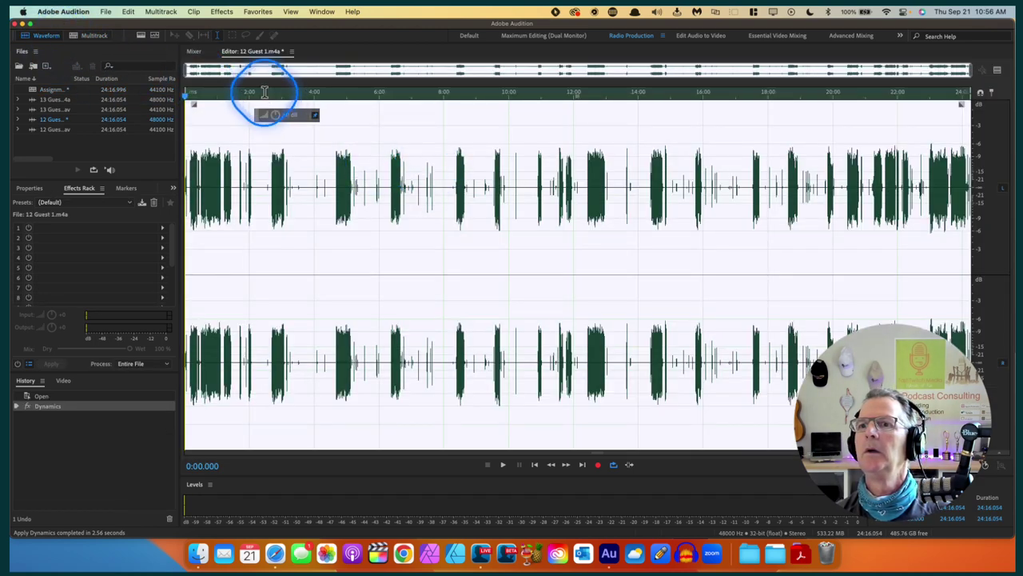
left_click(95, 37)
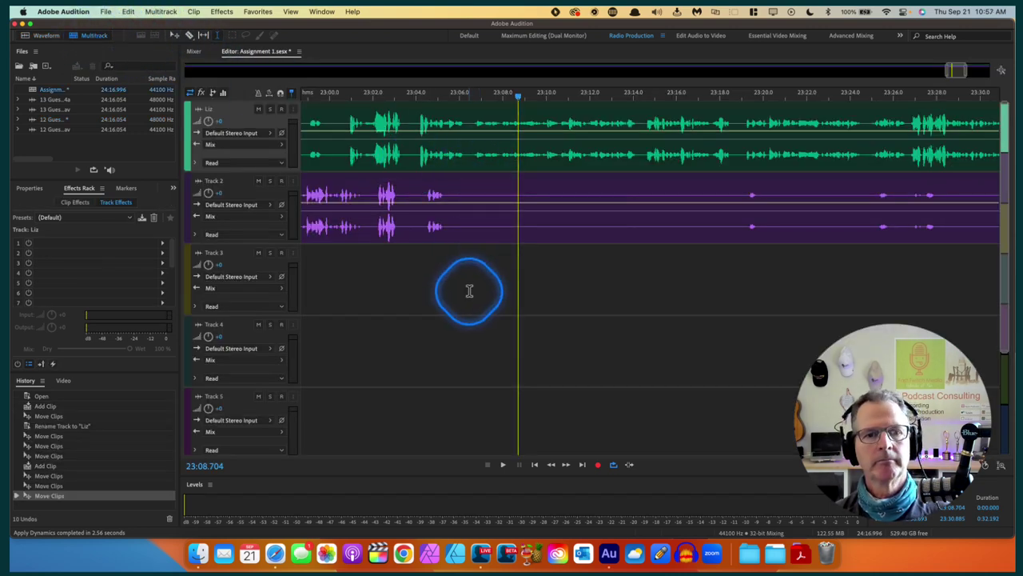
double_click(404, 112)
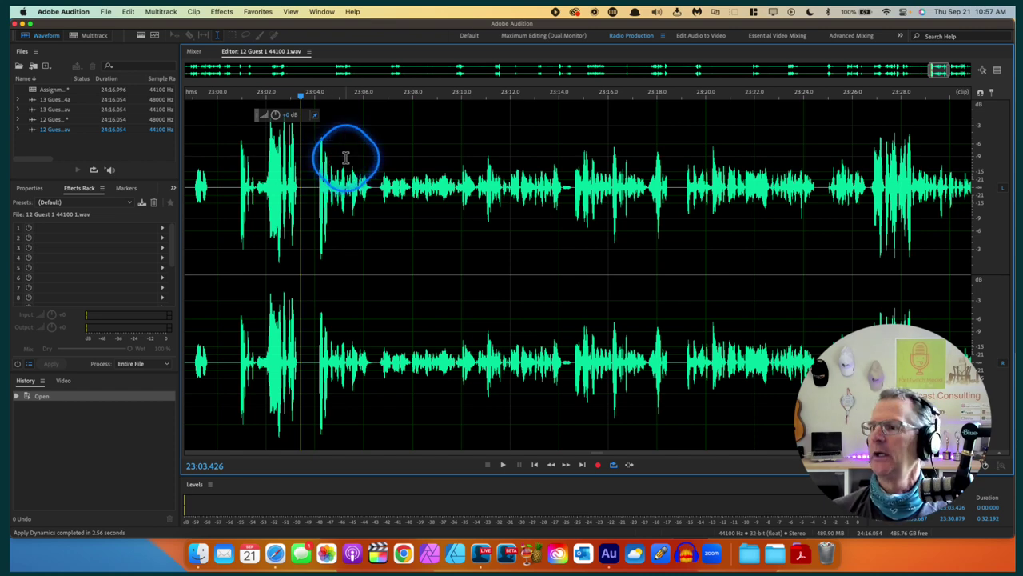
Step: Apply Dynamics compression (-18 dB threshold, 4:1 ratio, 7 dB makeup) to all of 12 Guest 1 44100 1.wav
key("backslash")
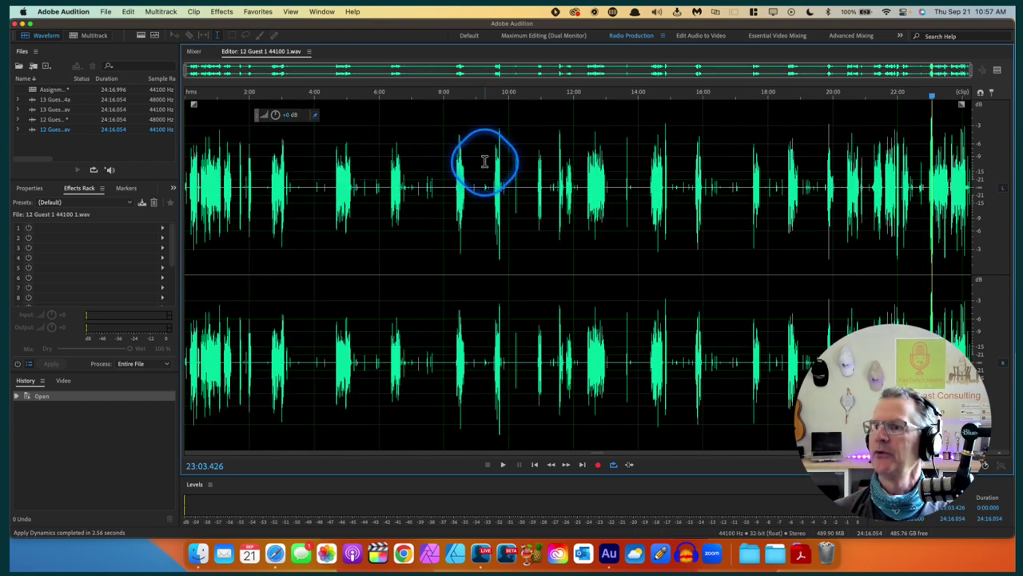
left_click(219, 12)
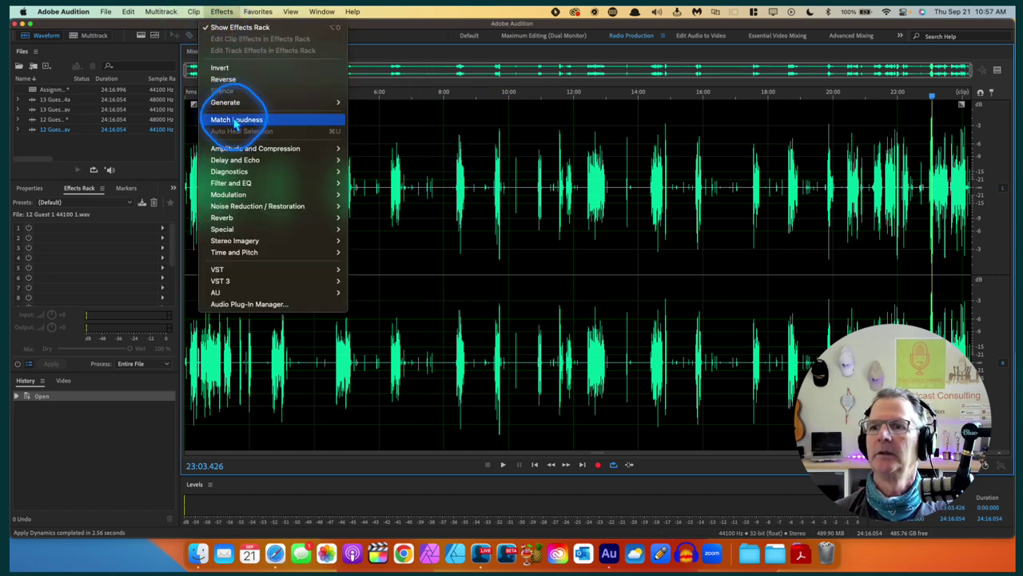
mouse_move(233, 148)
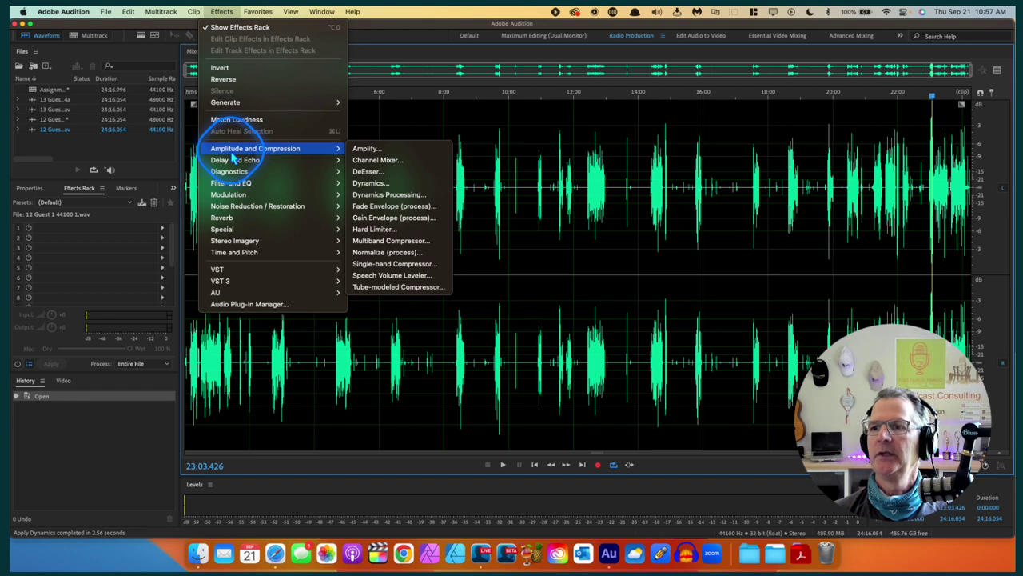
left_click(370, 184)
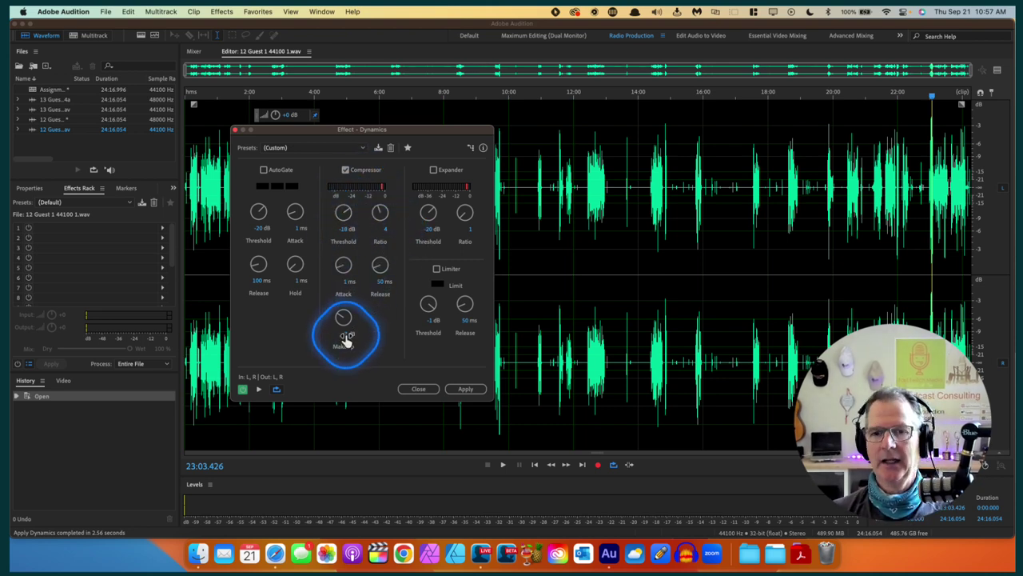
left_click(467, 391)
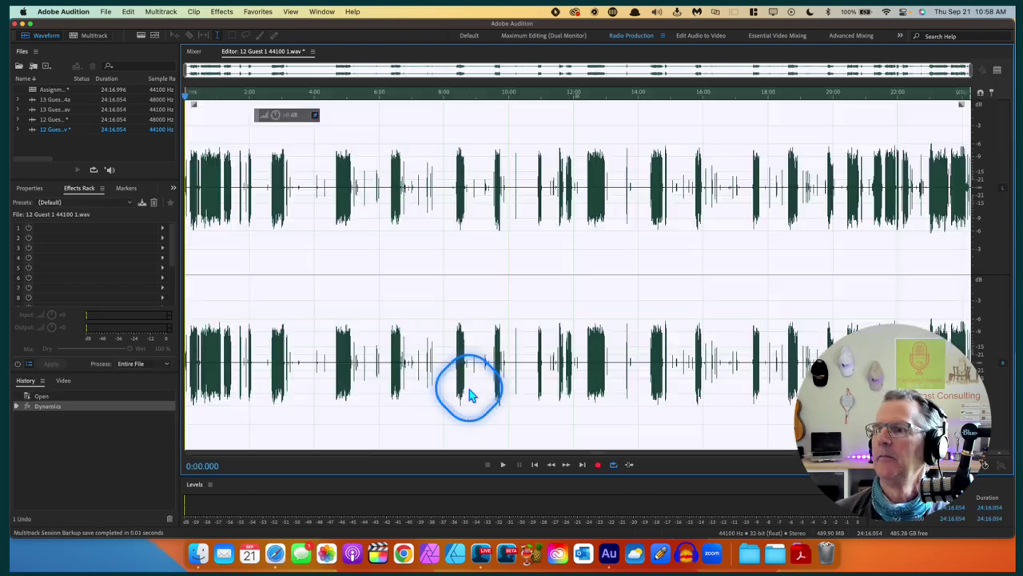
Step: In the multitrack session, play the compressed first-guest clip from 23:04.320, then zoom out to the full session
left_click(94, 35)
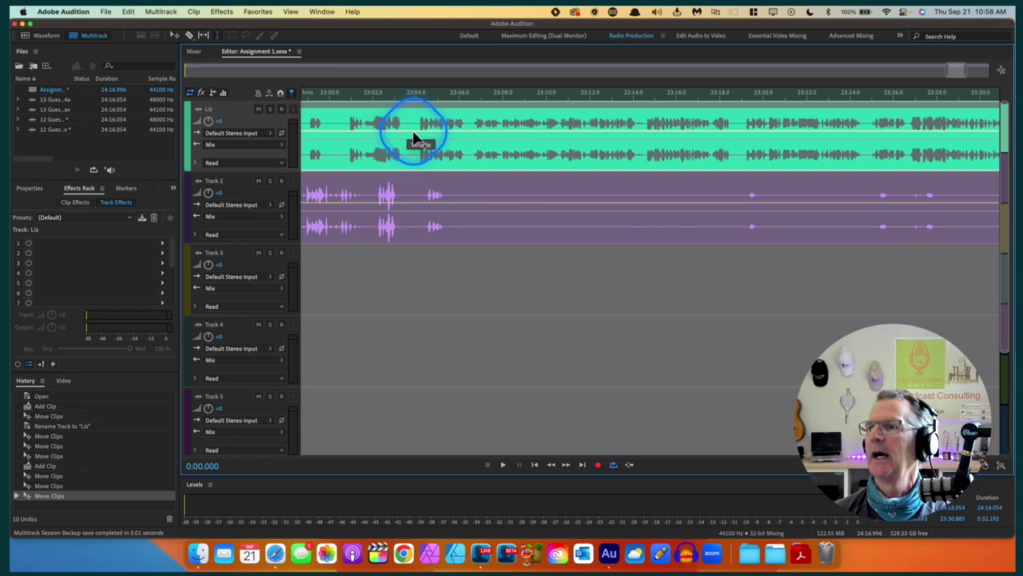
left_click(415, 137)
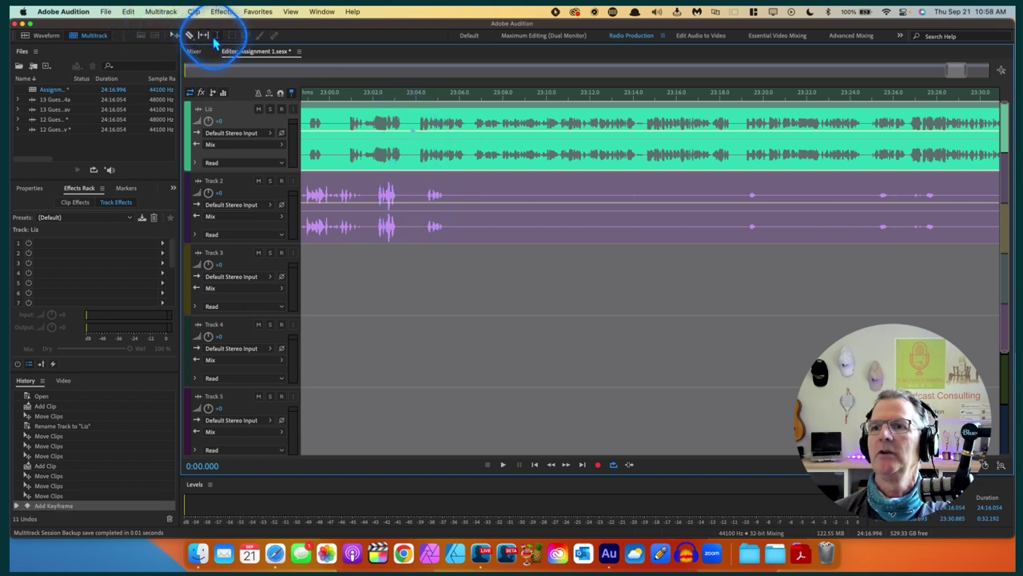
left_click(423, 289)
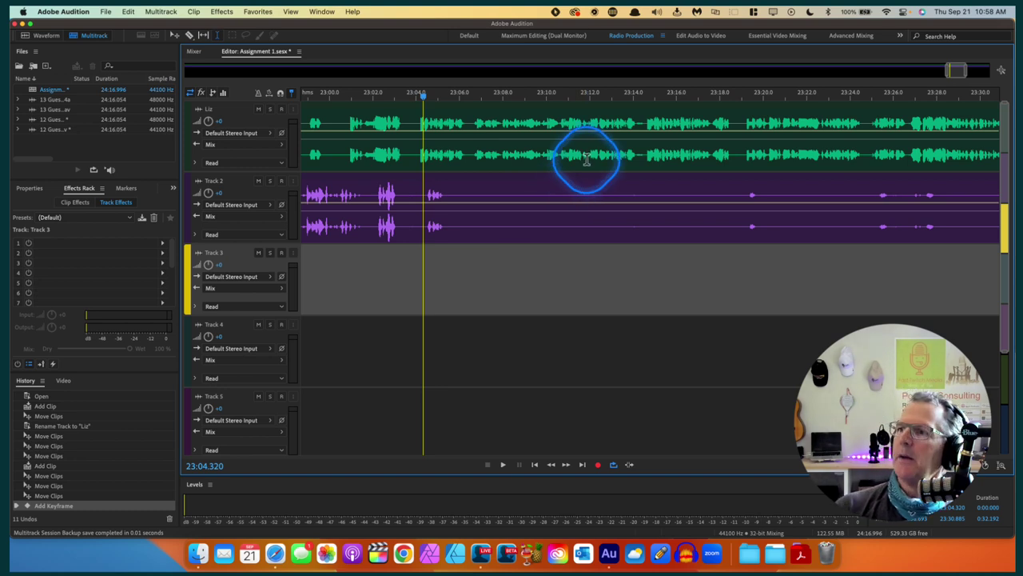
left_click(569, 112)
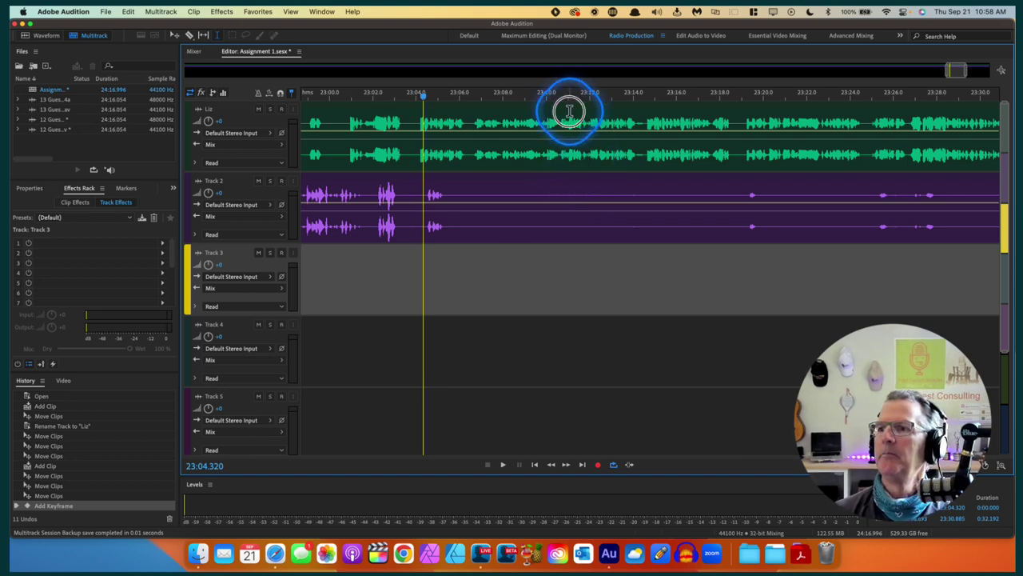
key("space")
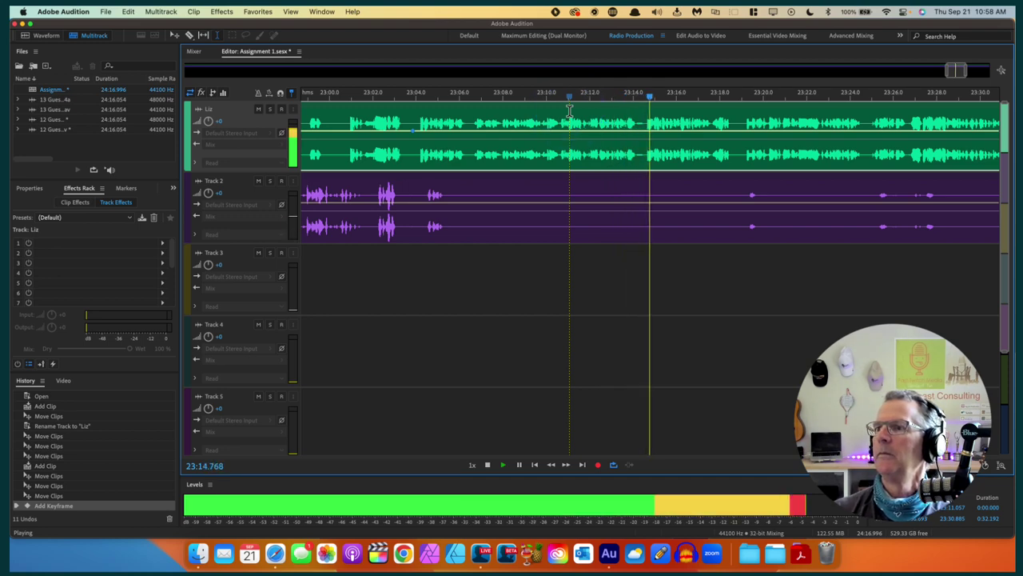
key("space")
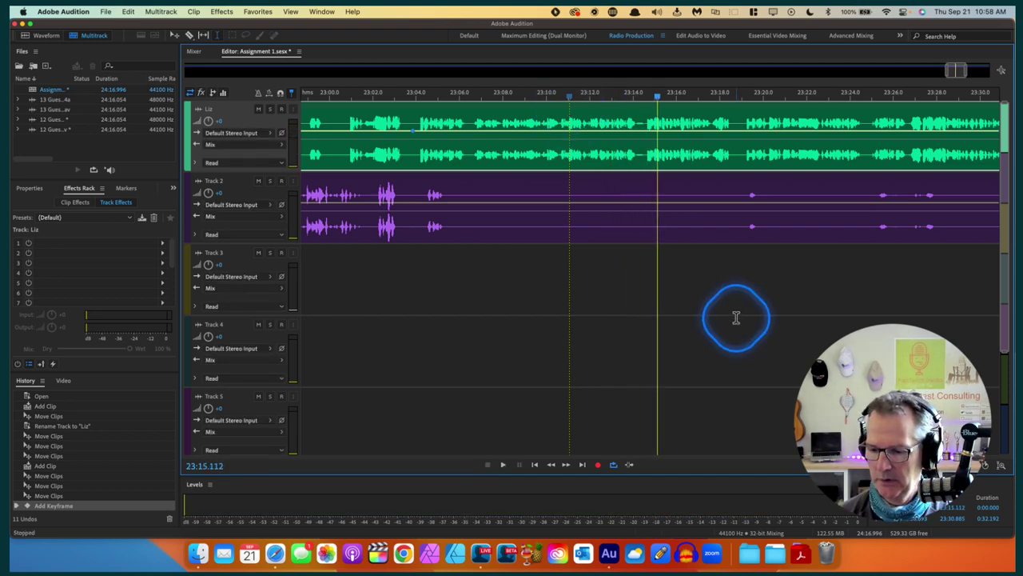
key("backslash")
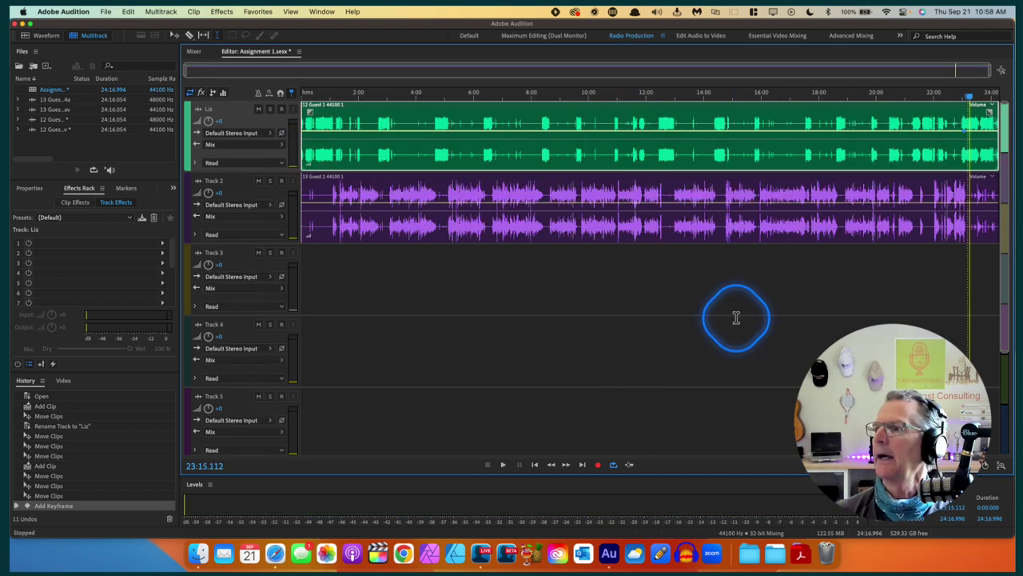
left_click(893, 108)
key("space")
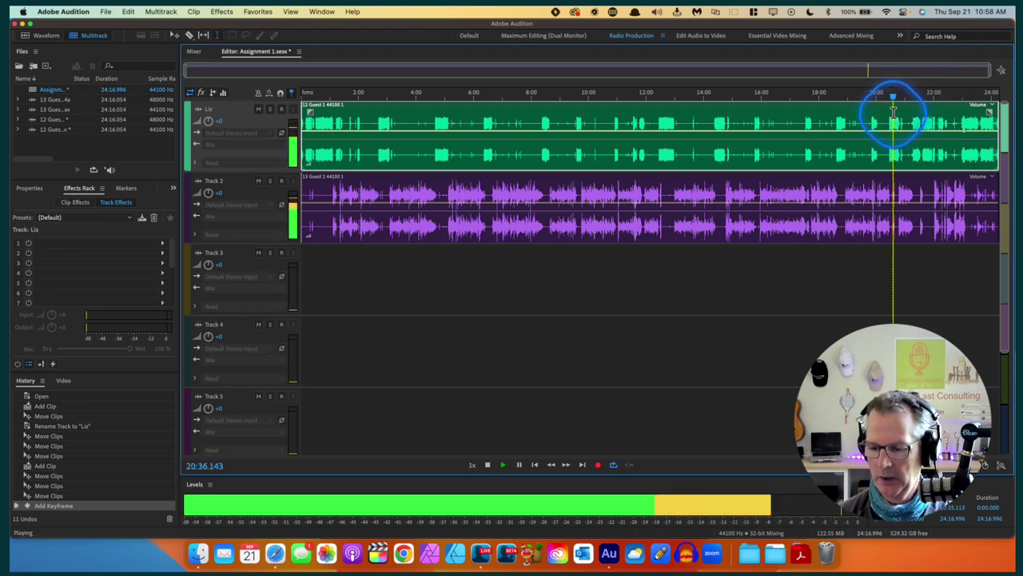
key("equal")
key("equal")
key("equal")
key("equal")
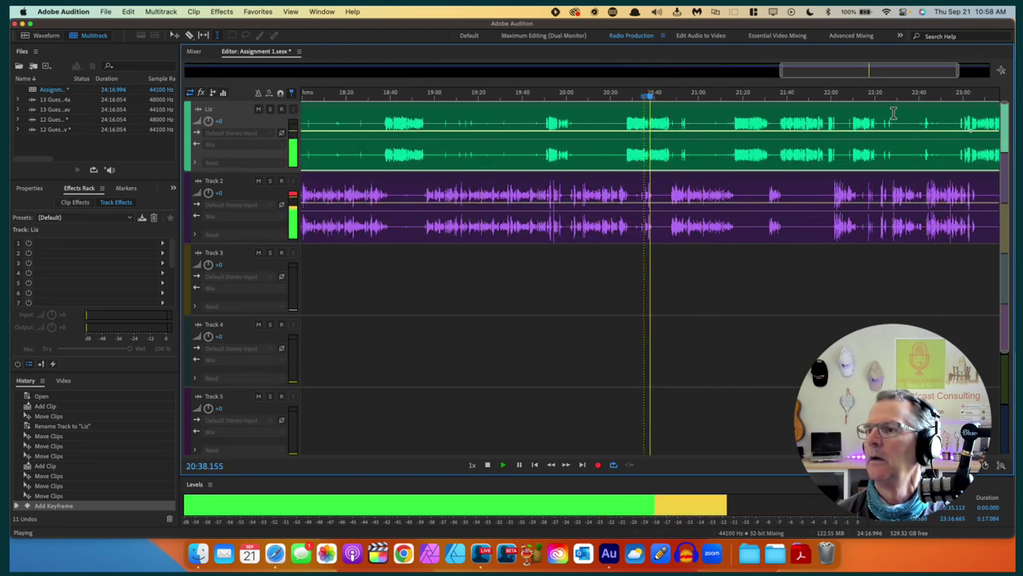
key("equal")
key("equal")
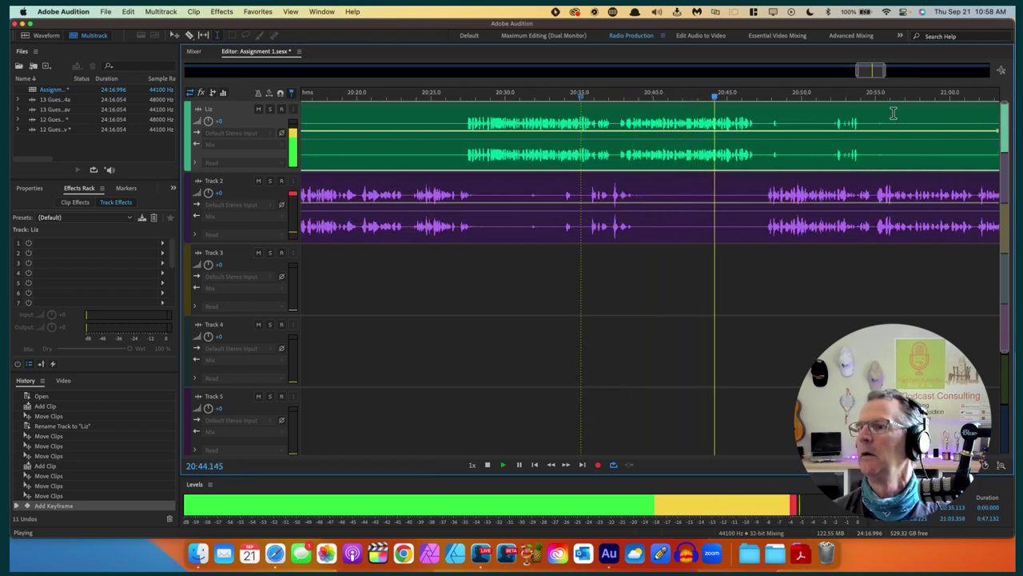
key("space")
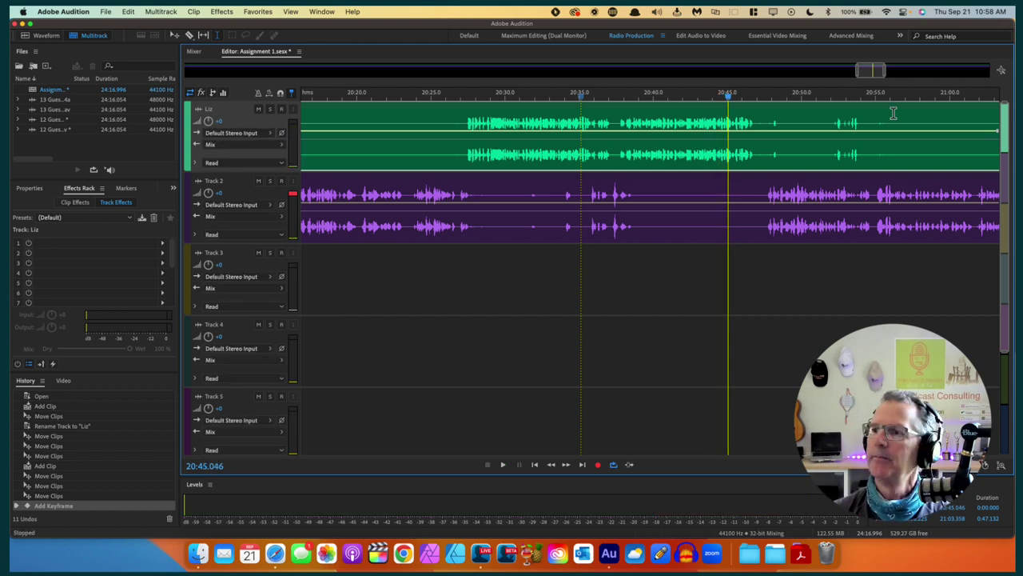
left_click(459, 110)
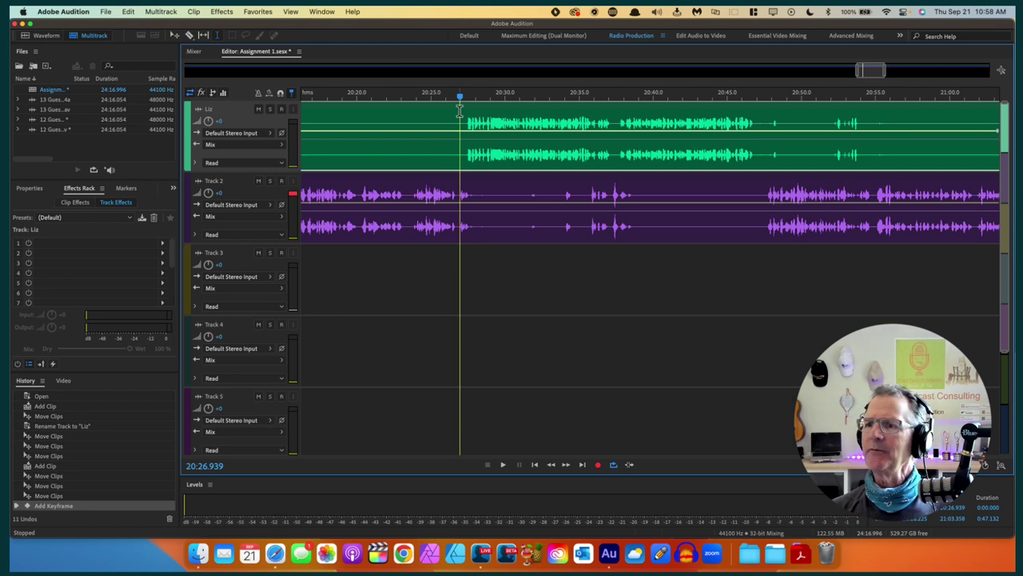
key("space")
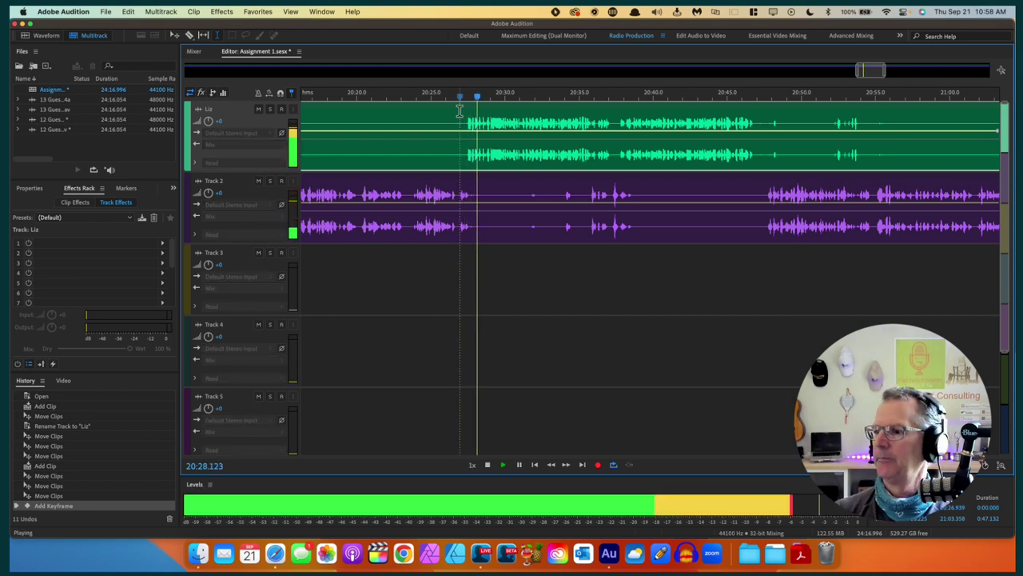
key("space")
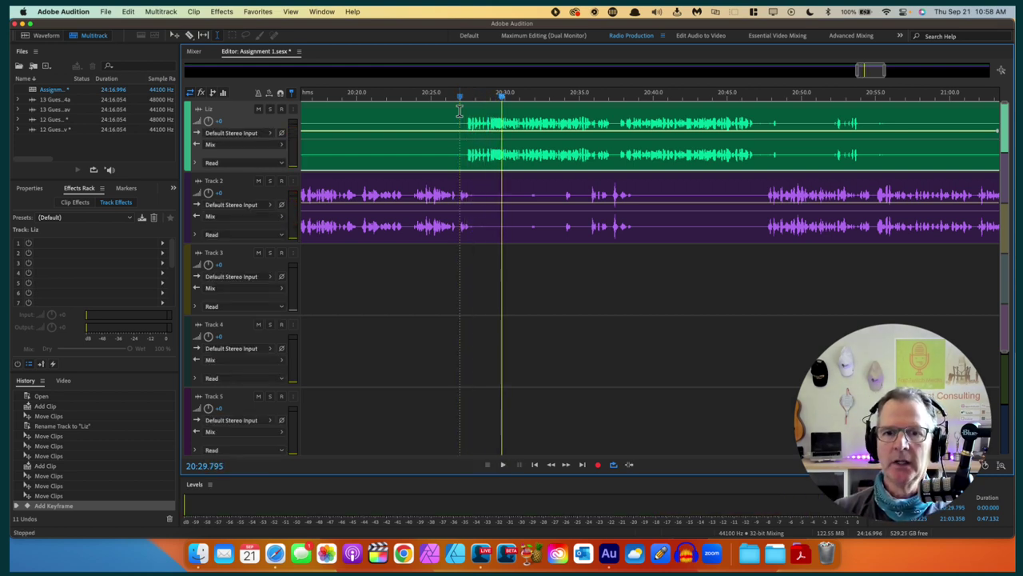
left_click(736, 263)
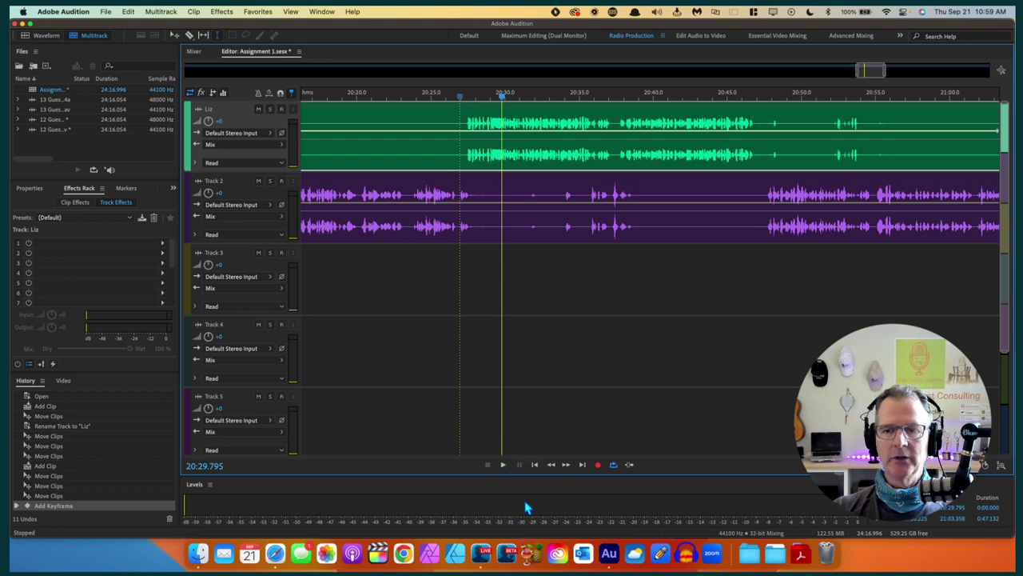
key("space")
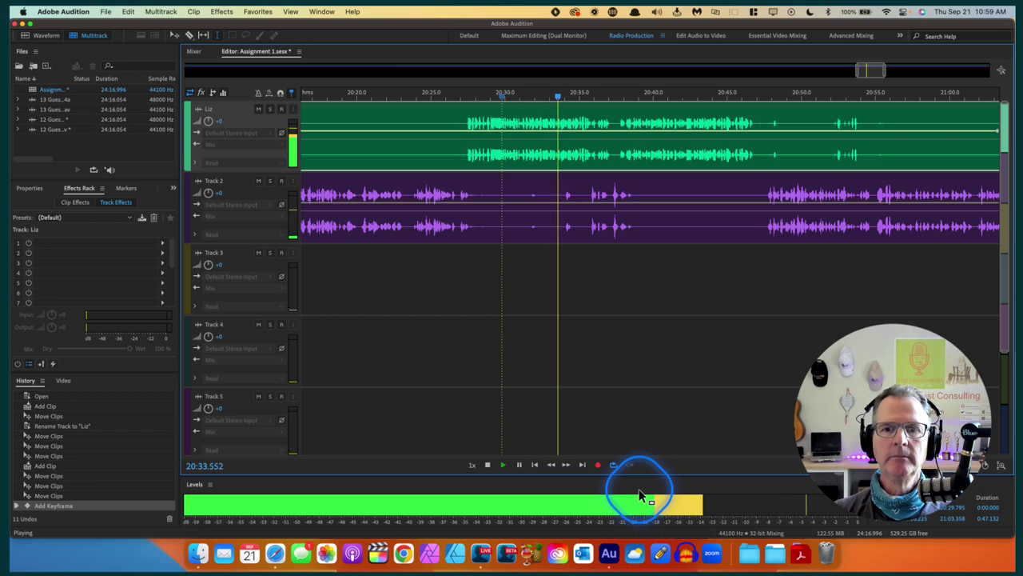
key("space")
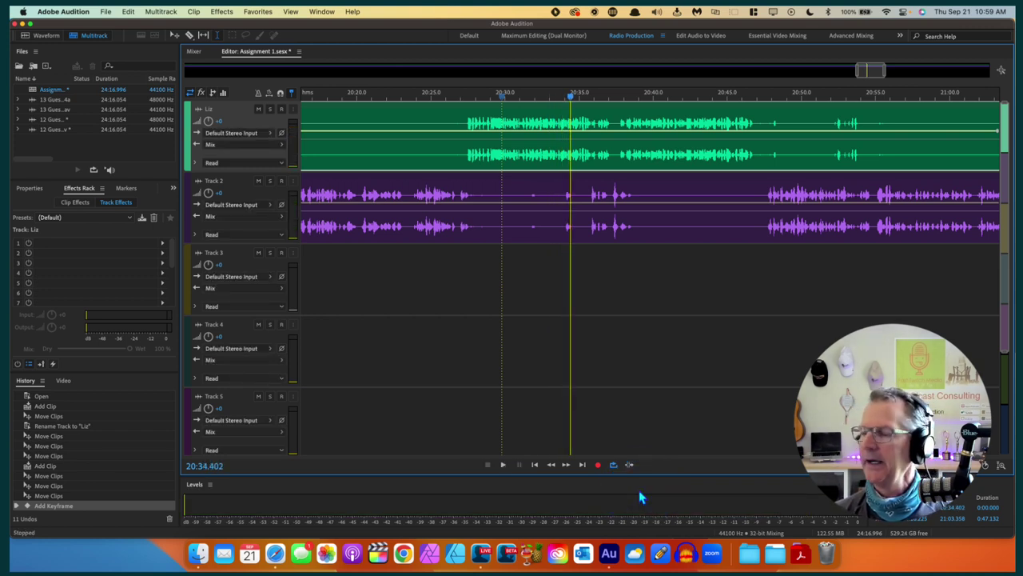
left_click(755, 506)
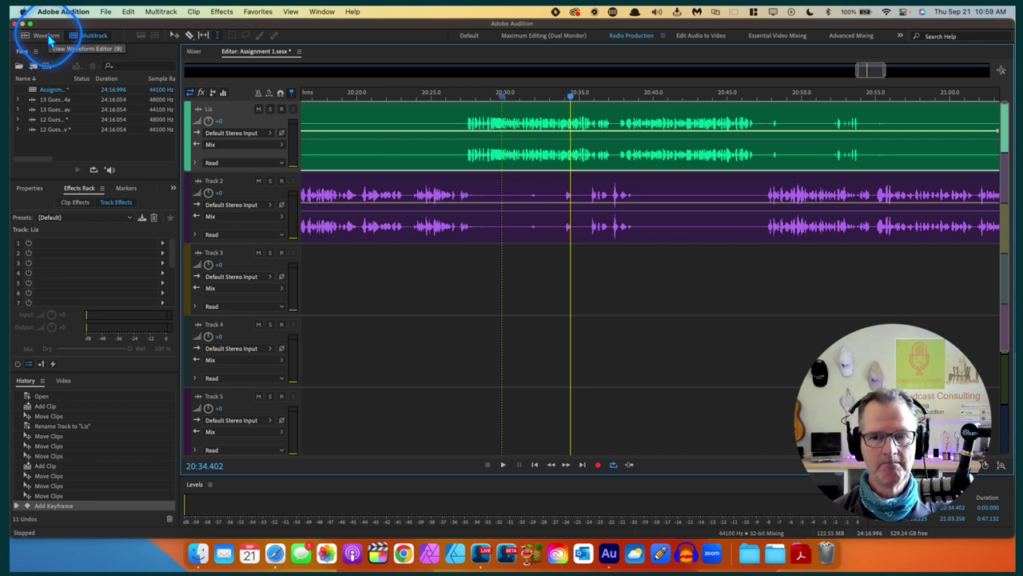
left_click(100, 224)
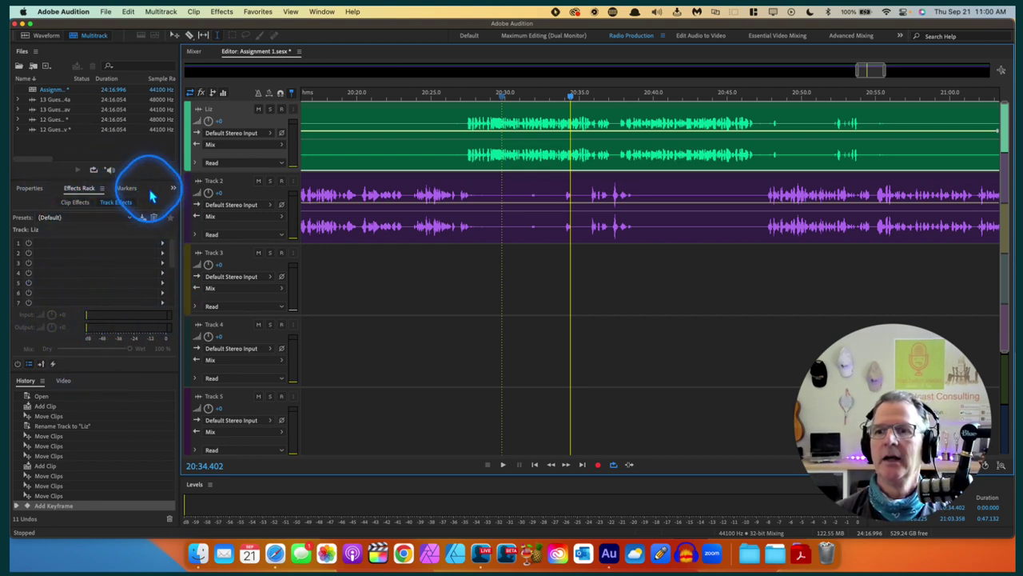
left_click(127, 191)
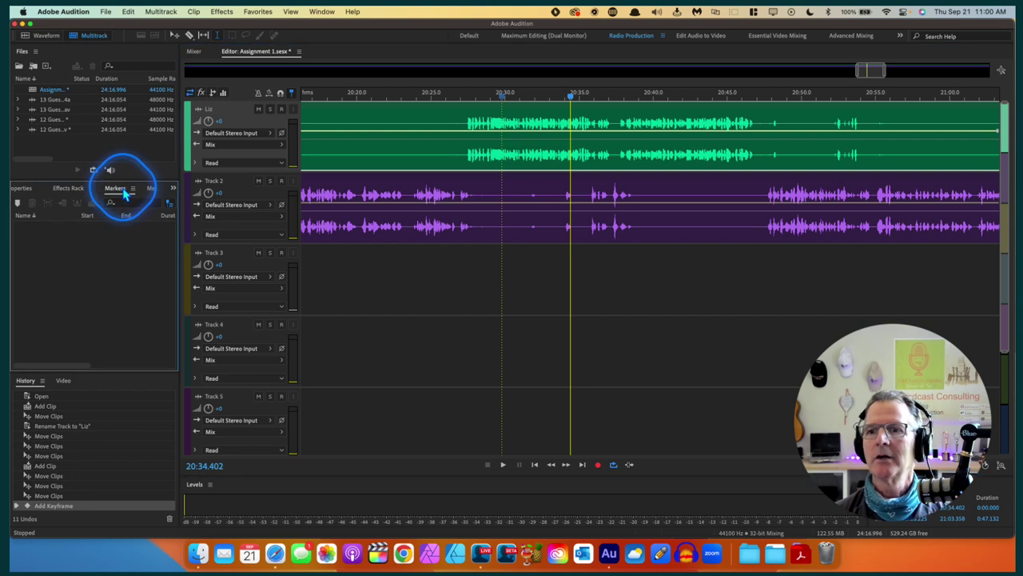
left_click(150, 190)
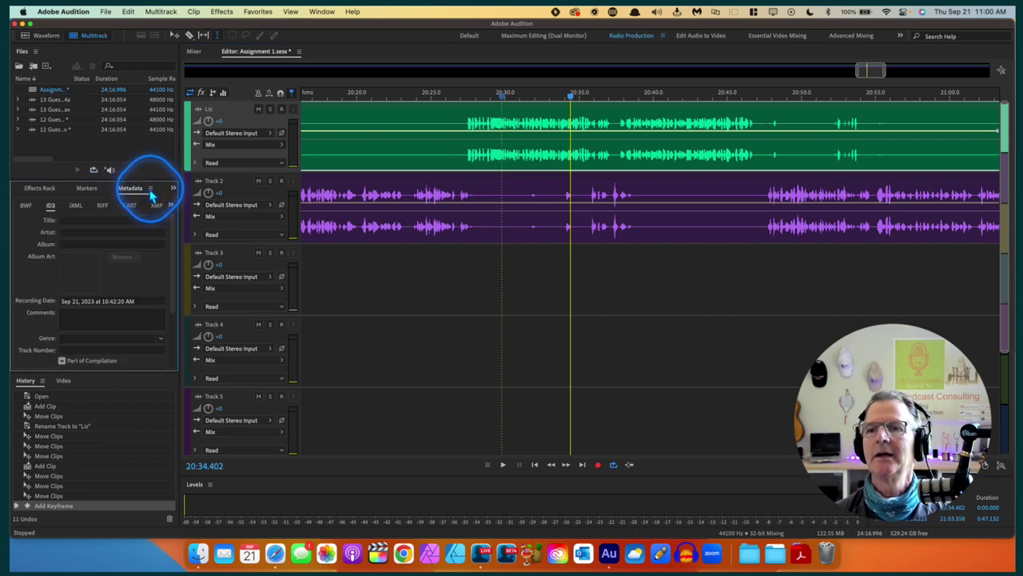
left_click(35, 190)
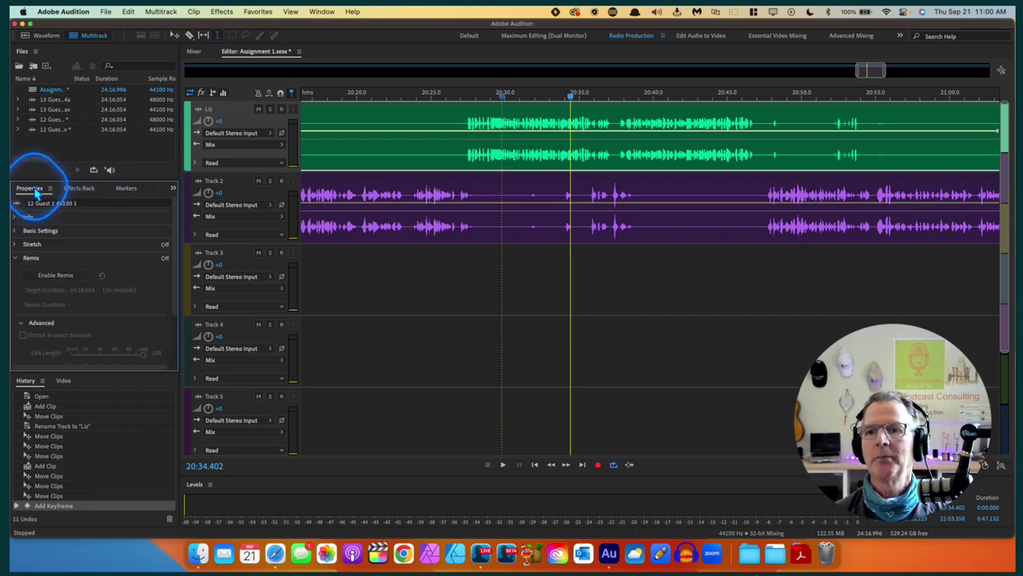
left_click(77, 188)
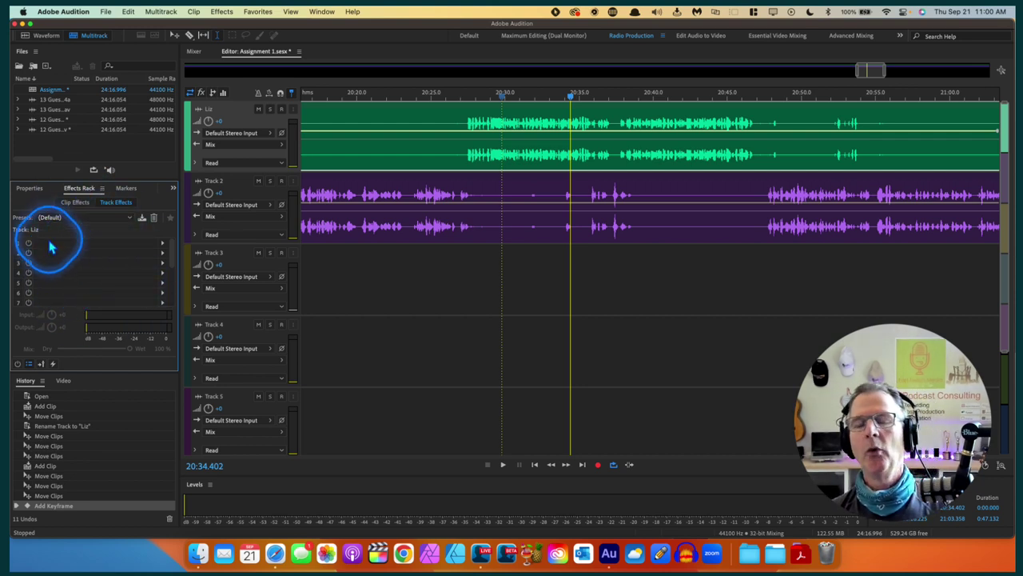
scroll(88, 284, "down", 5)
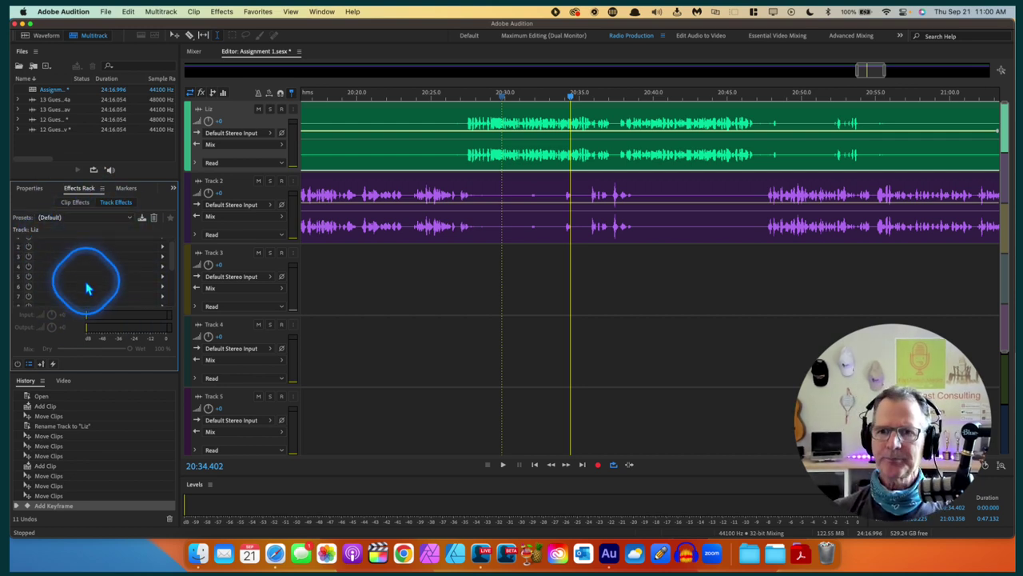
scroll(88, 289, "down", 2)
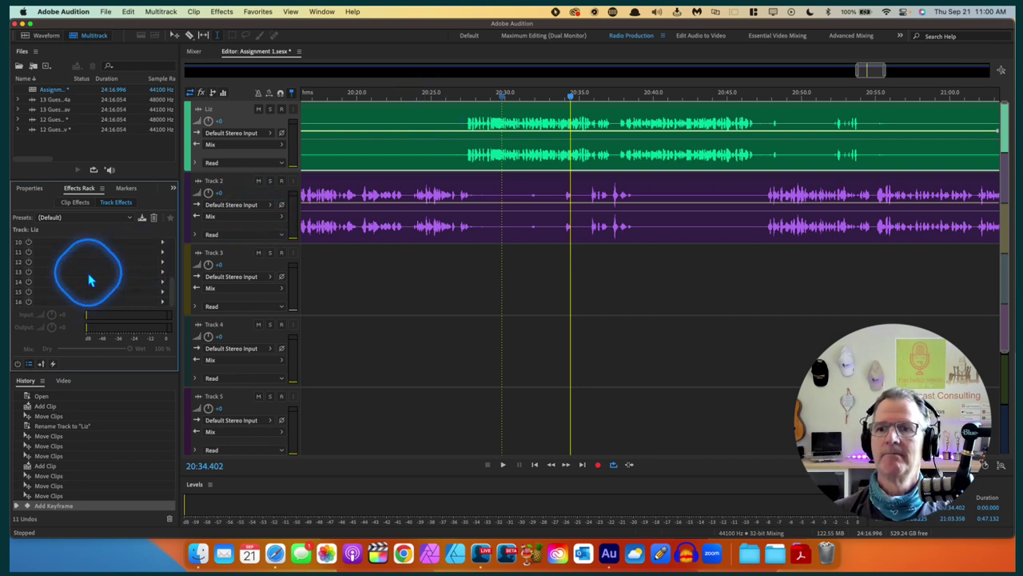
scroll(89, 279, "up", 7)
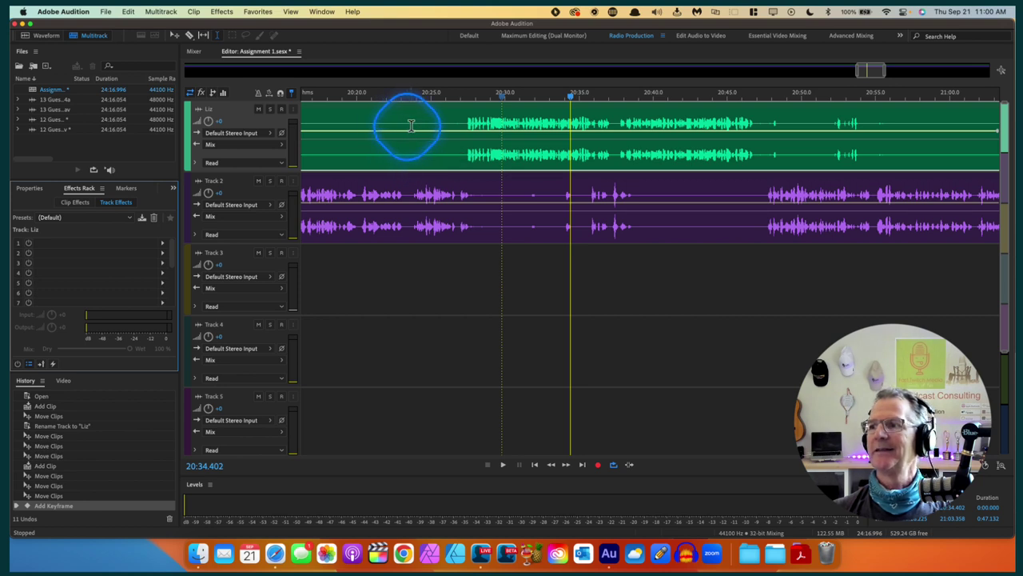
left_click(446, 187)
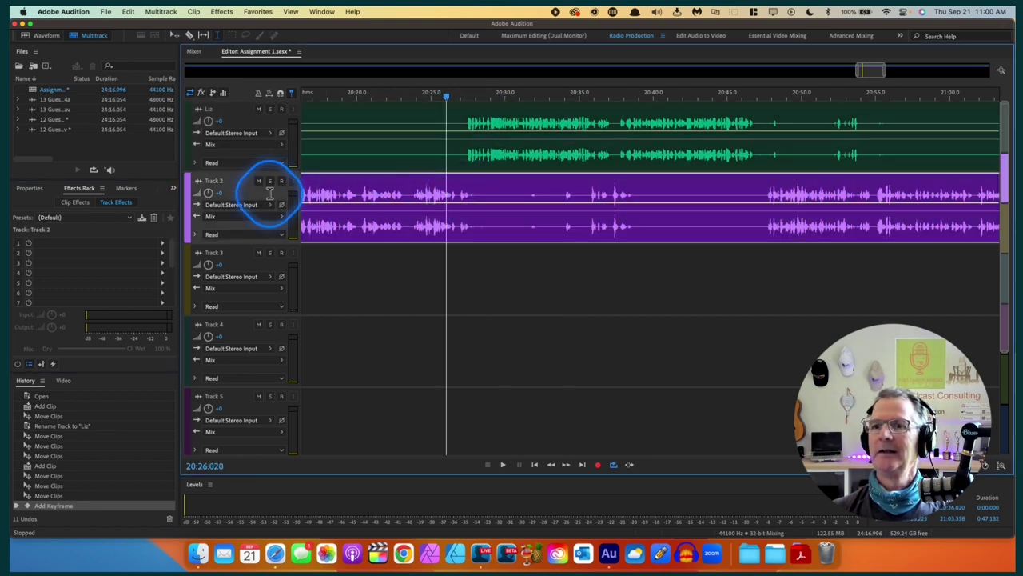
left_click(189, 148)
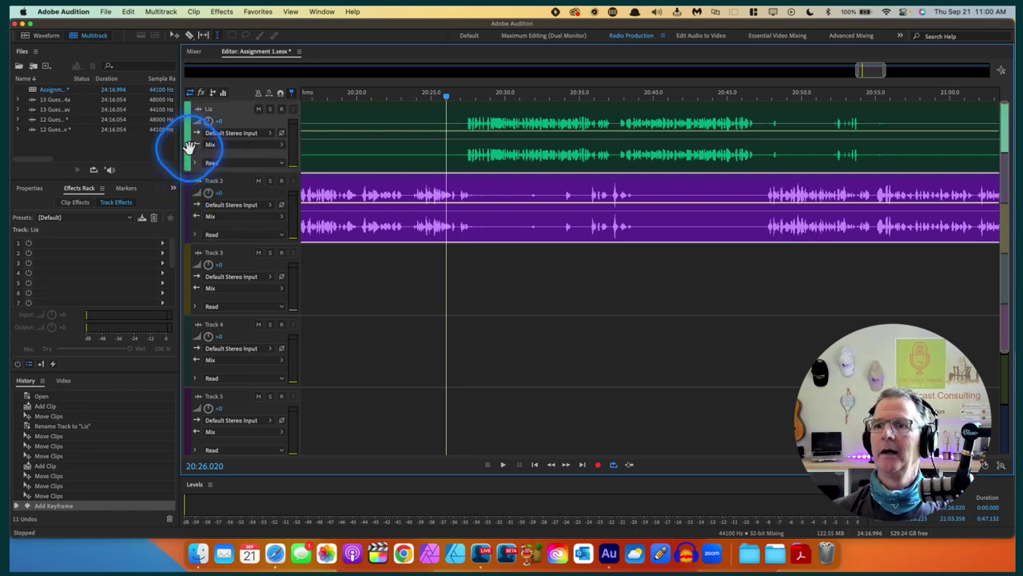
left_click(385, 151)
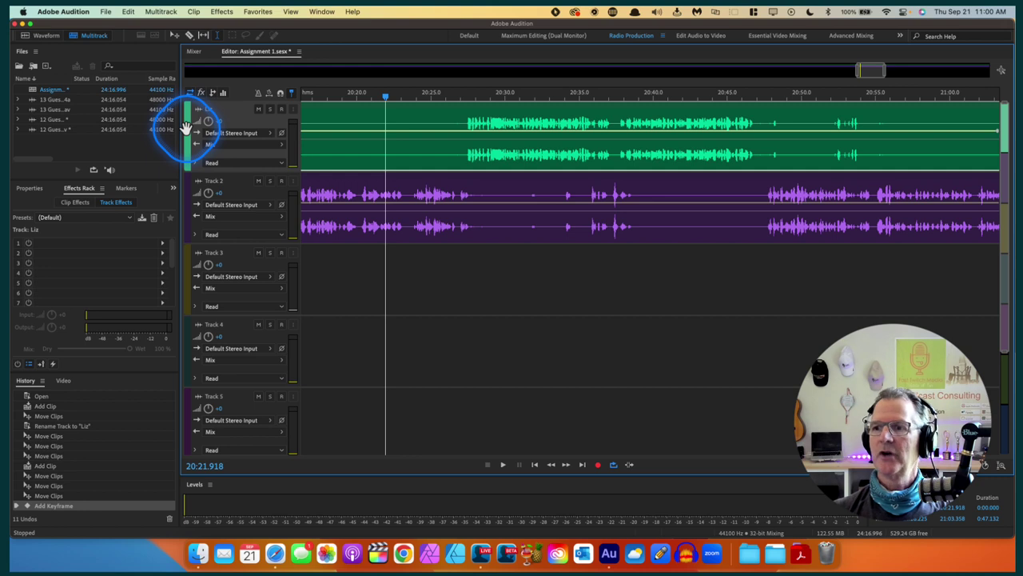
Step: Put Amplitude and Compression > Hard Limiter in effect slot 1 of the first guest's track
left_click(162, 244)
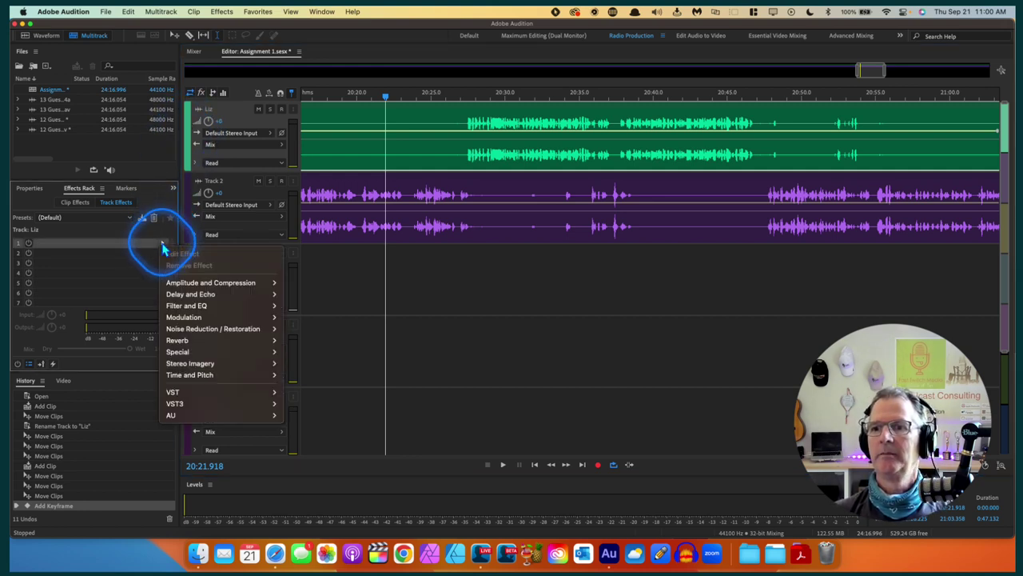
mouse_move(216, 296)
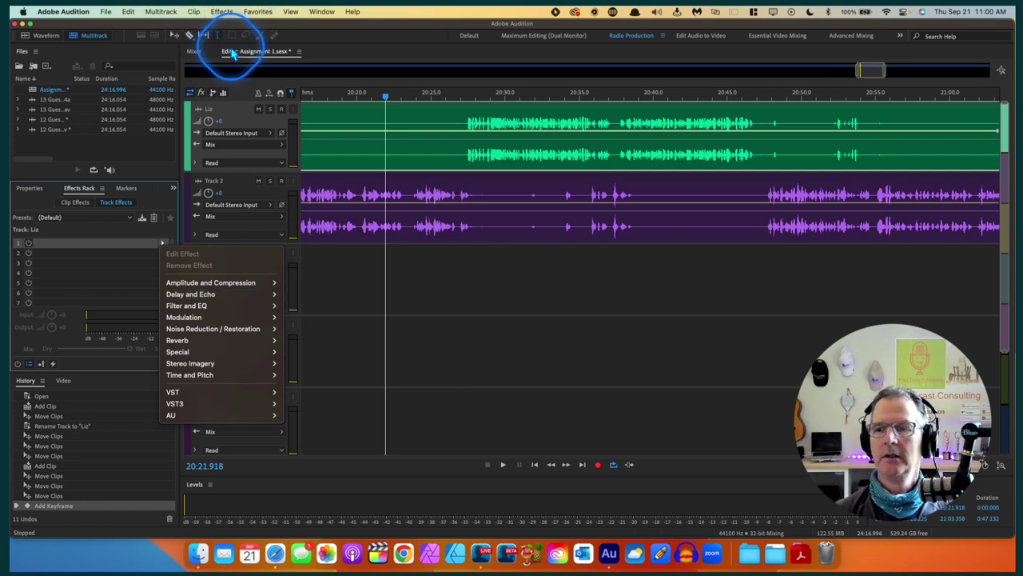
mouse_move(222, 286)
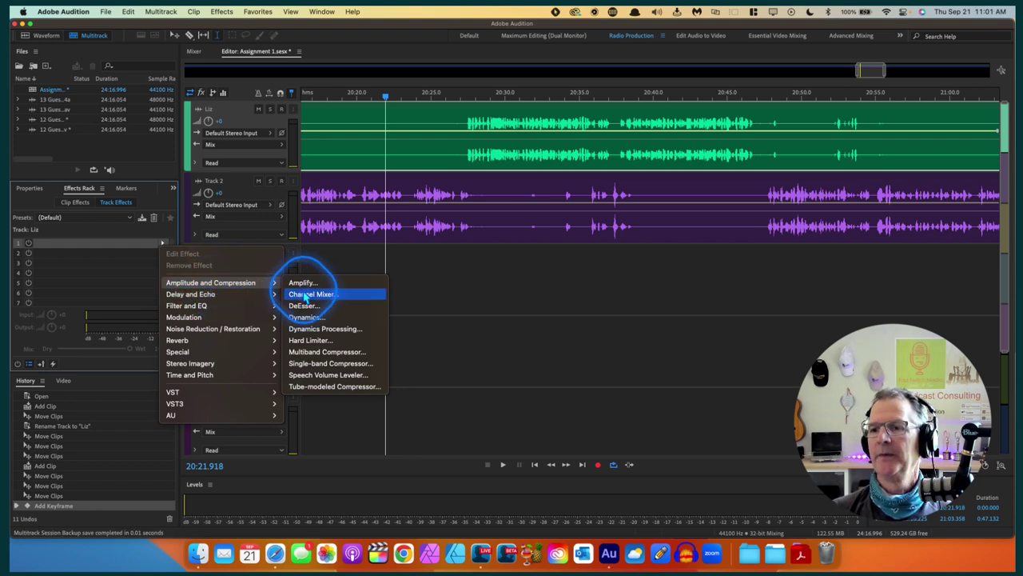
left_click(310, 340)
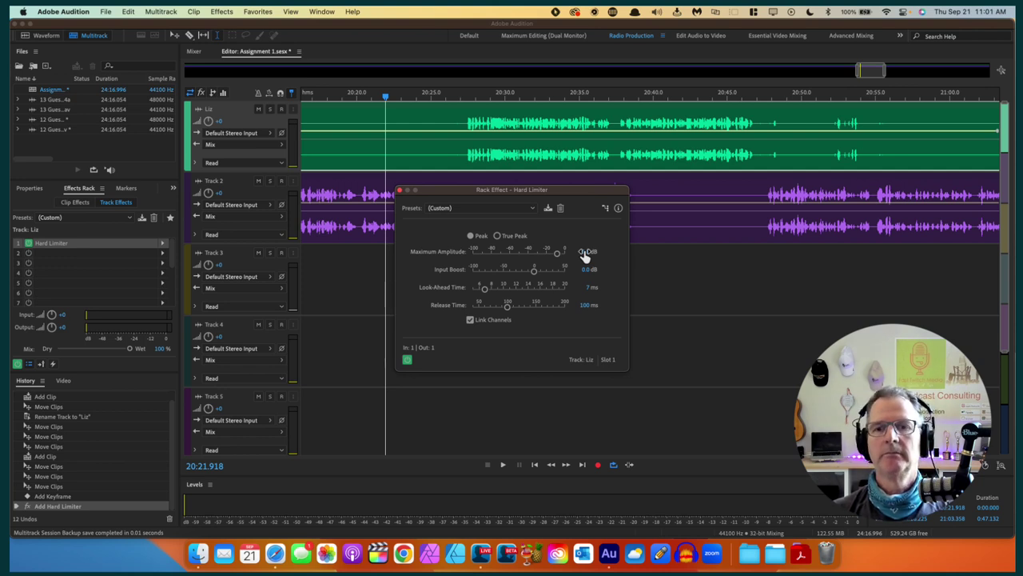
Step: Set the Hard Limiter's Maximum Amplitude to -12 dB
left_click_drag(585, 255, 588, 260)
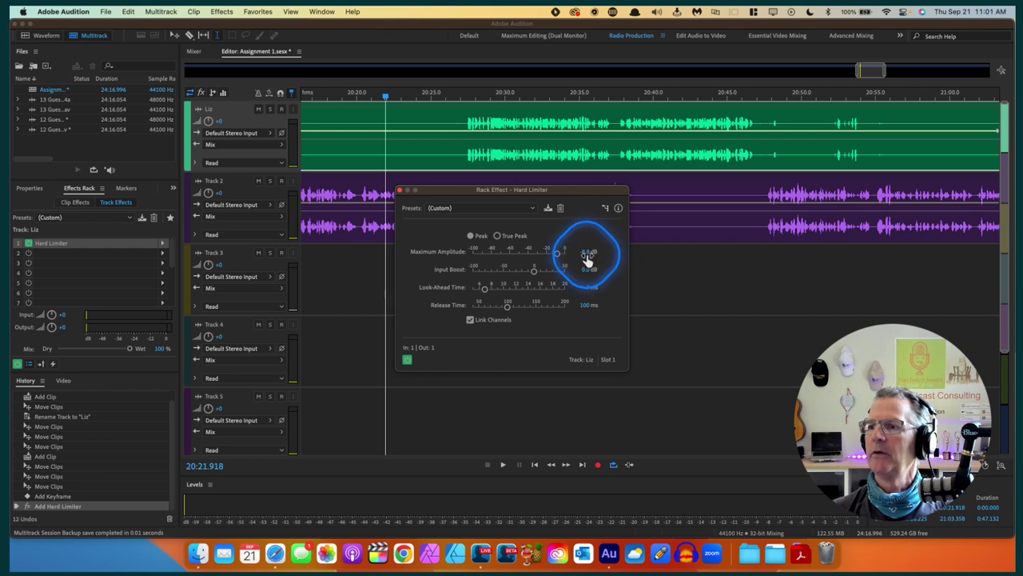
left_click(585, 252)
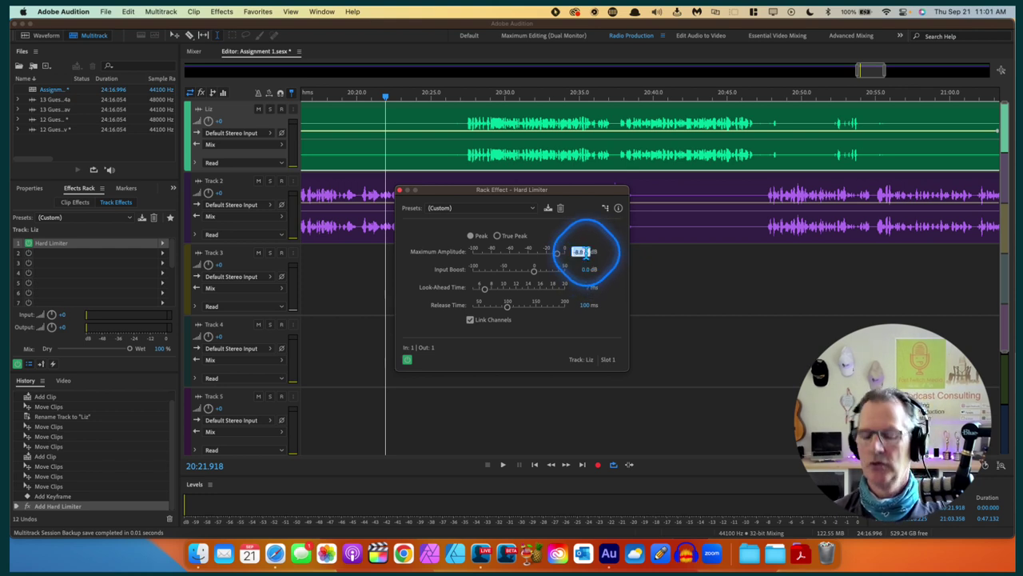
type("-12")
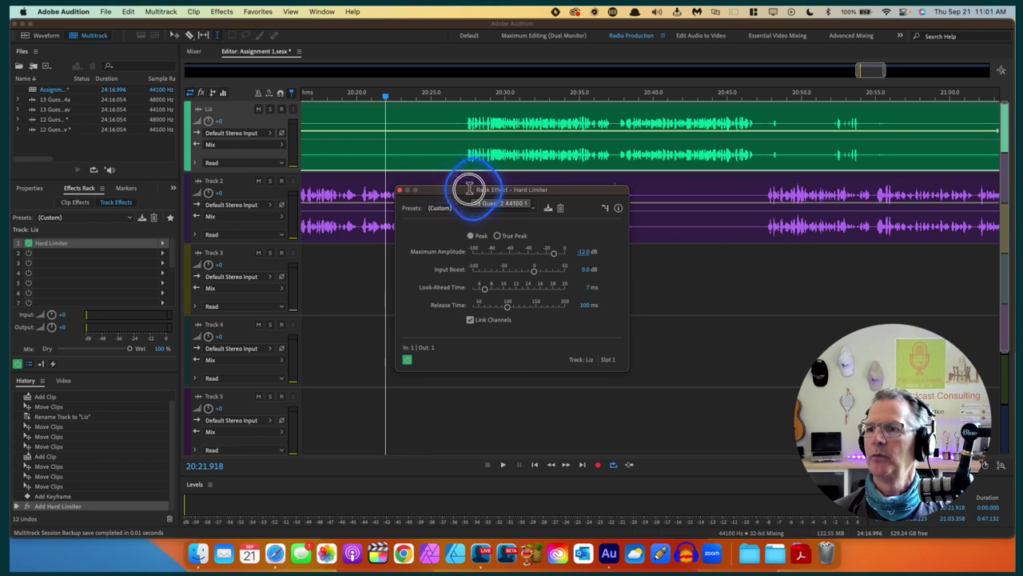
Step: Move the limiter window aside and play the track from about 20:27
left_click_drag(458, 188, 187, 156)
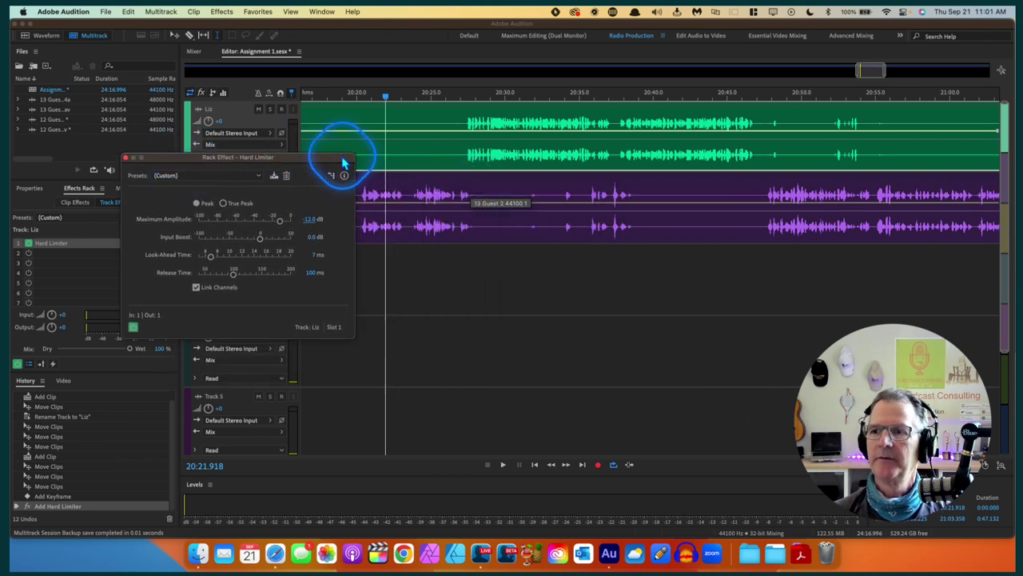
left_click(462, 108)
key("space")
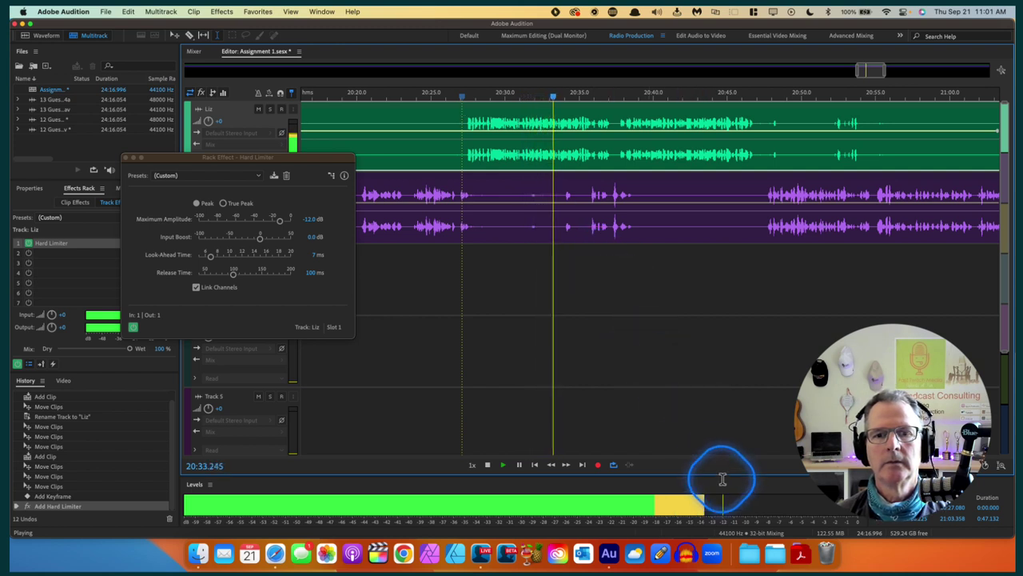
key("space")
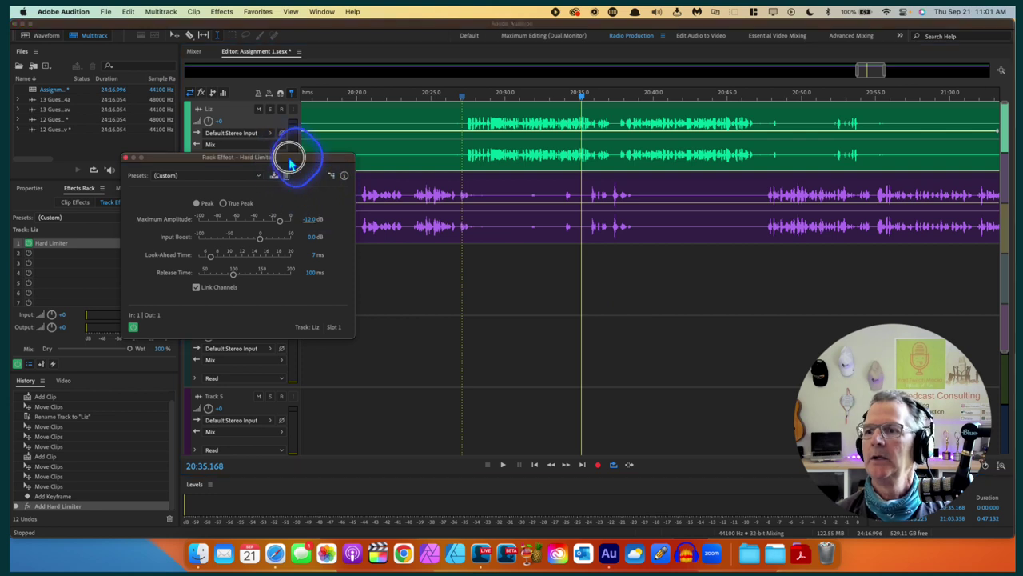
left_click_drag(290, 161, 728, 270)
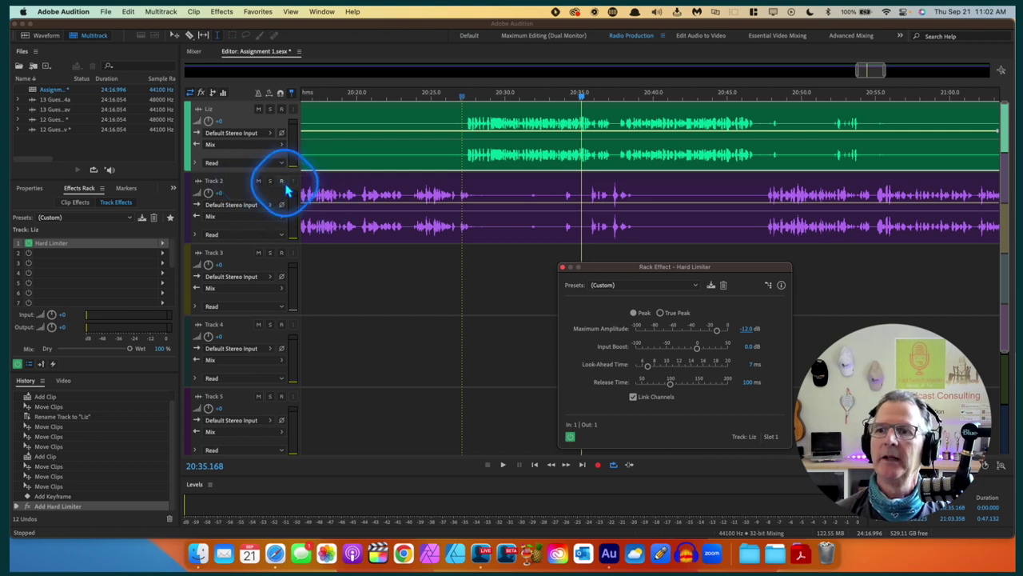
Step: Mute Track 2, then play from about 20:30.5 to hear the limited voice alone and stop
left_click(192, 198)
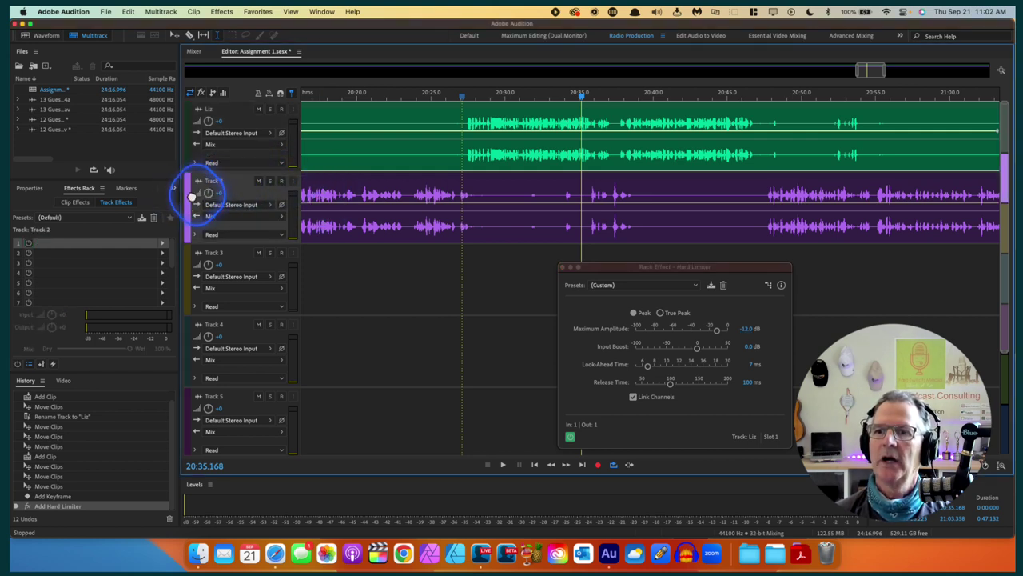
left_click(258, 183)
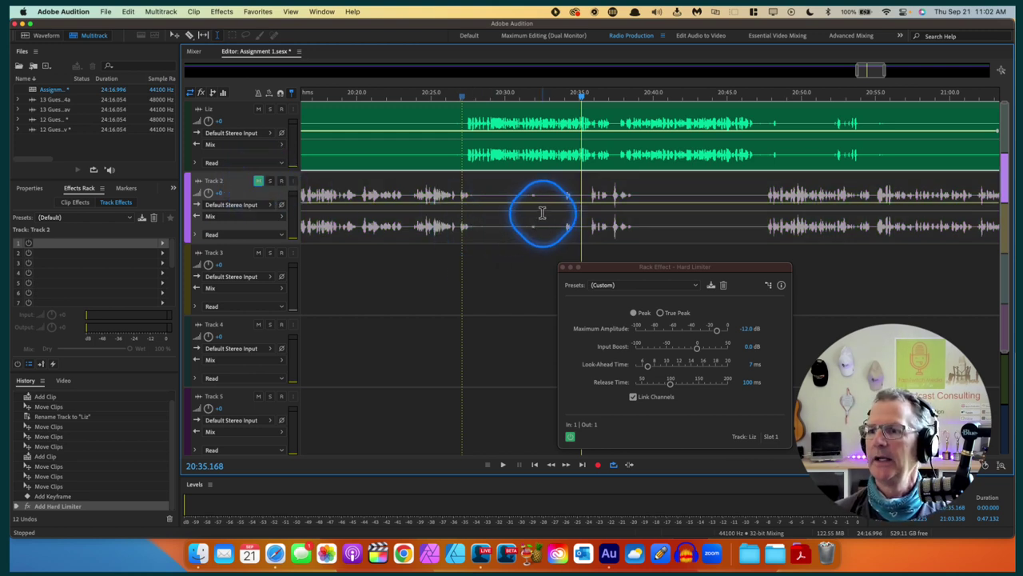
left_click(513, 209)
key("space")
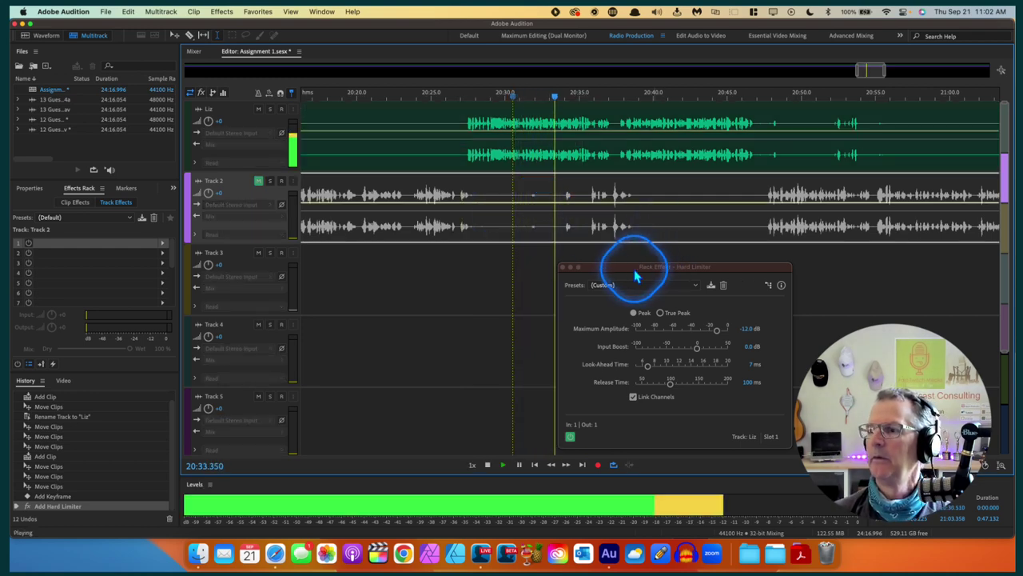
left_click_drag(631, 266, 406, 160)
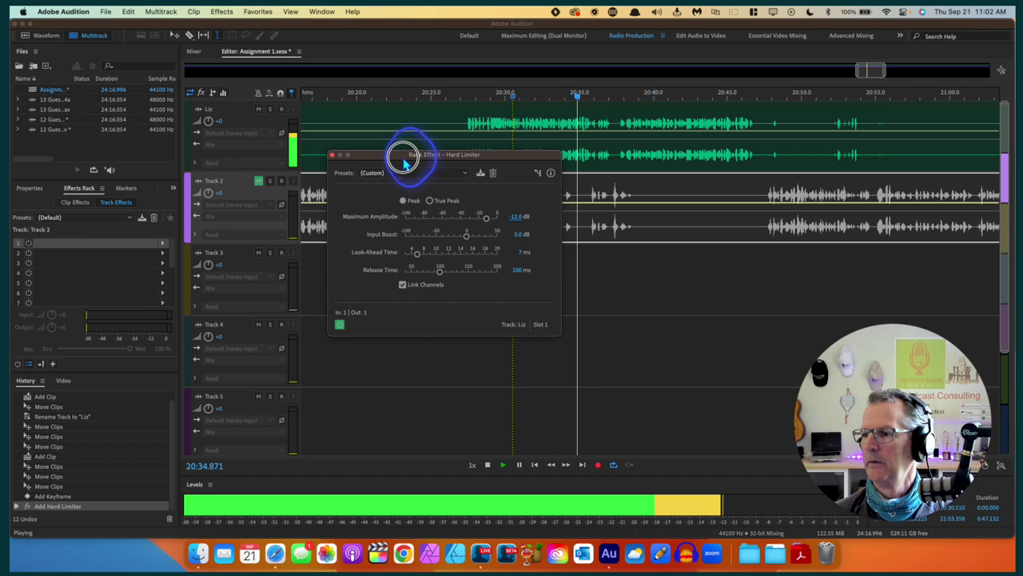
left_click(749, 453)
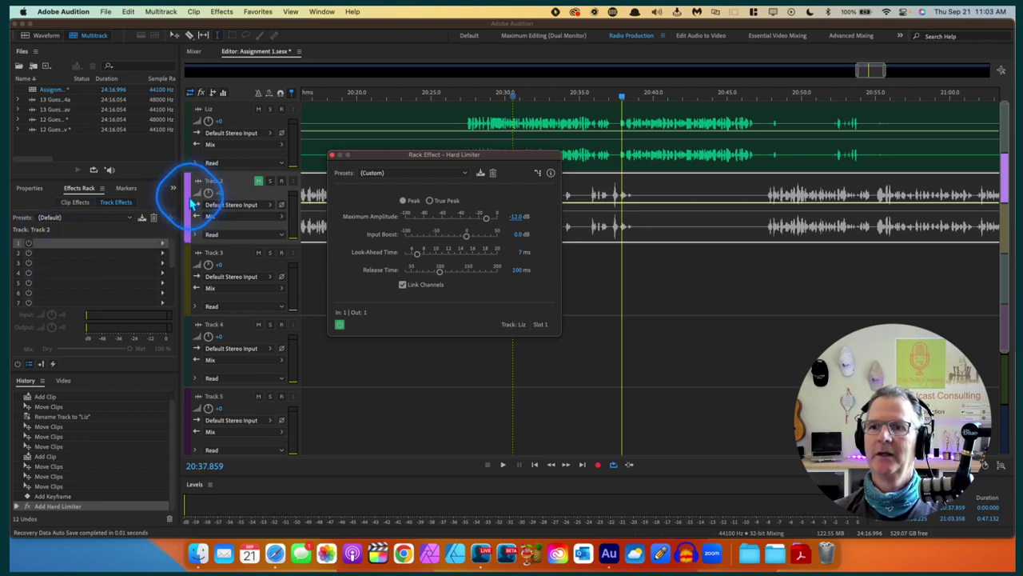
left_click(186, 142)
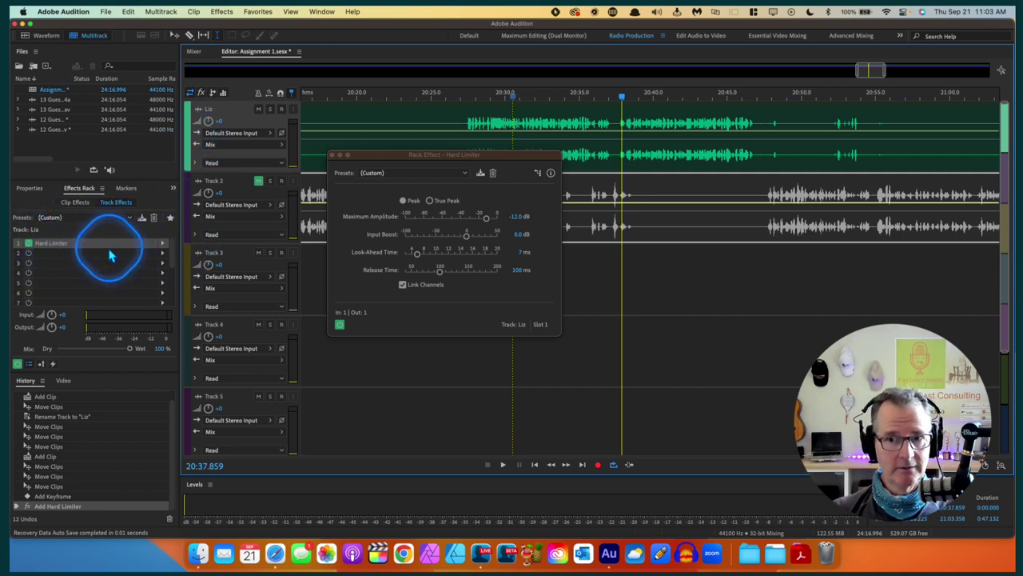
left_click(189, 191)
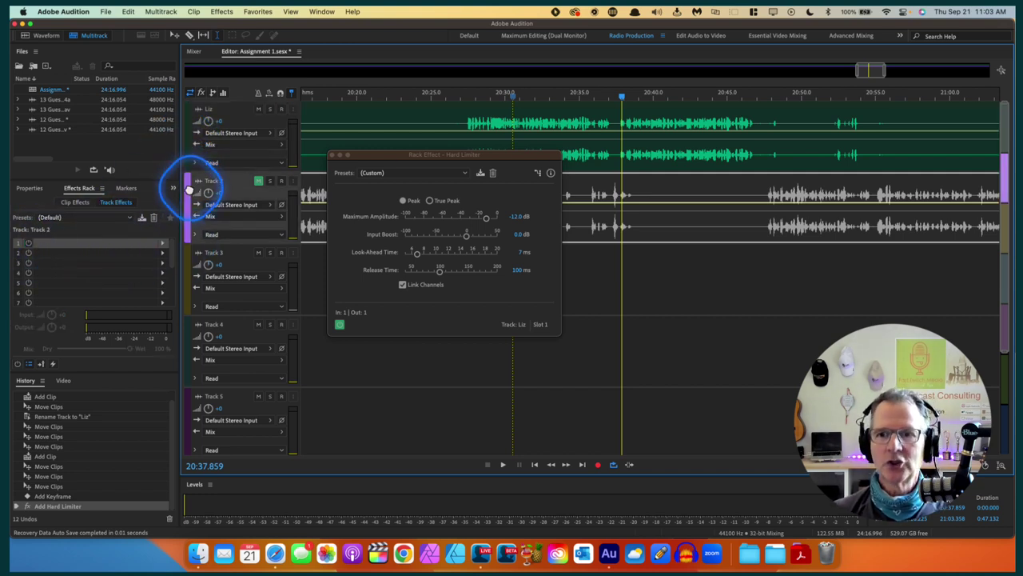
left_click(190, 136)
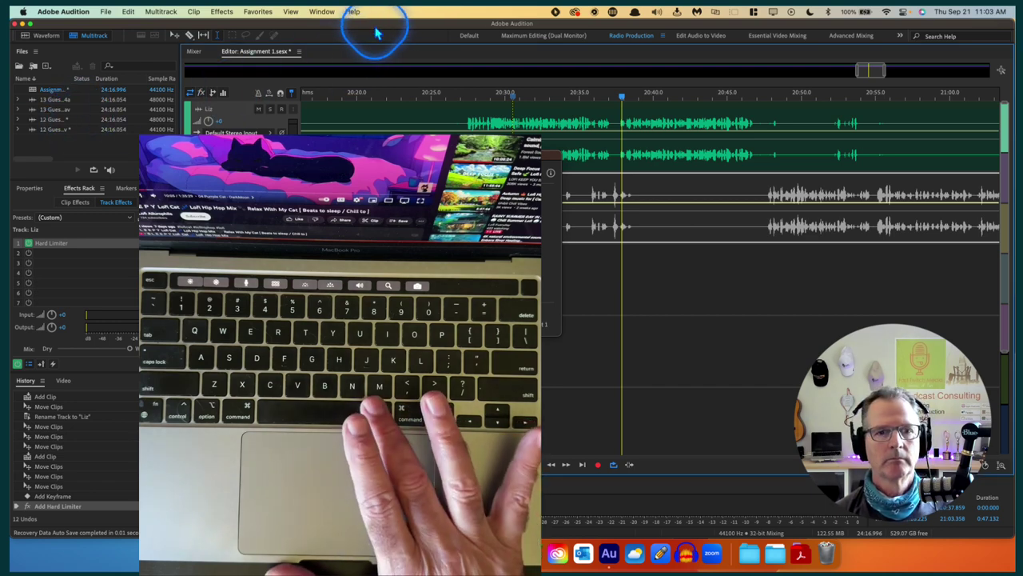
key("space")
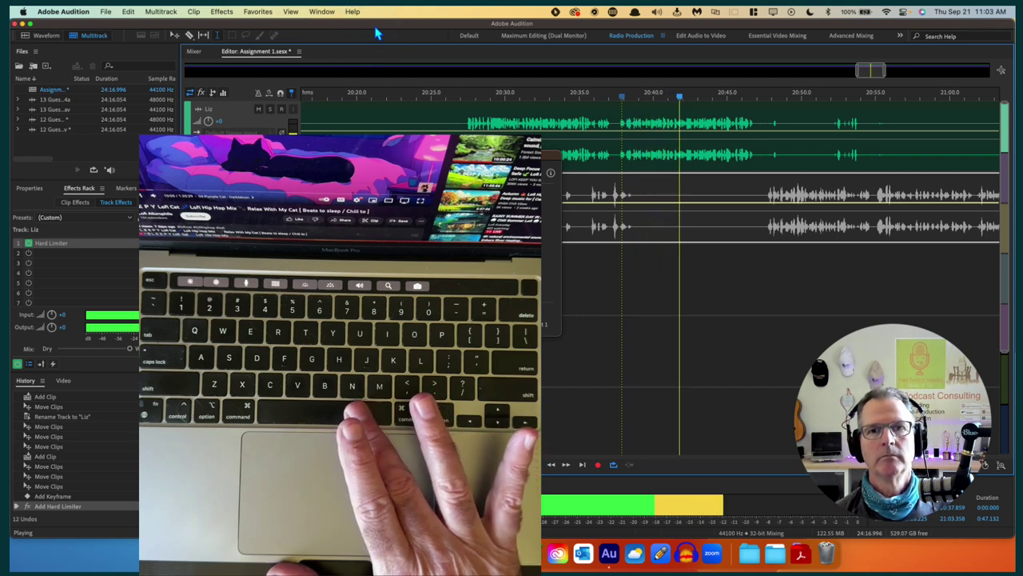
key("space")
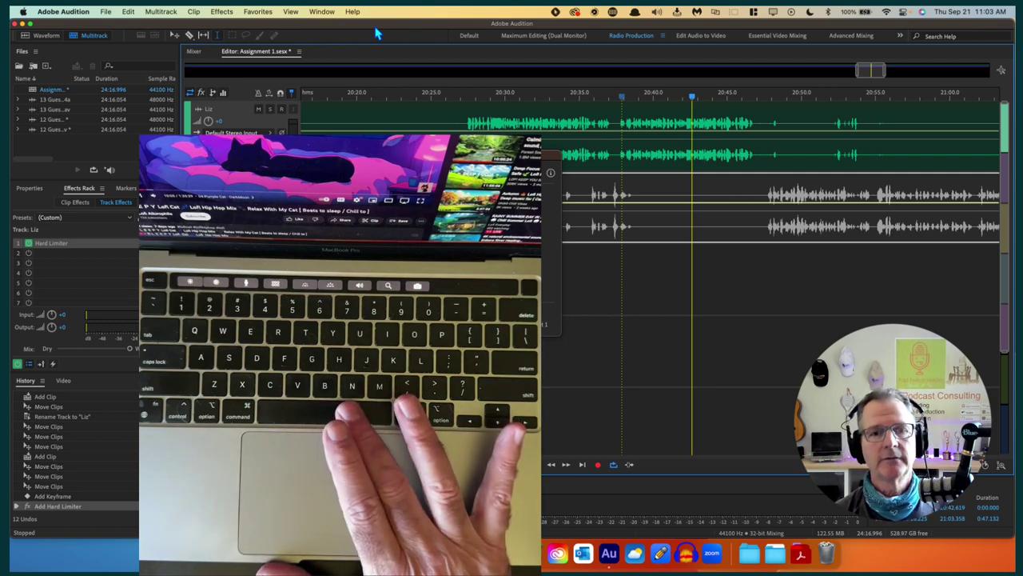
key("space")
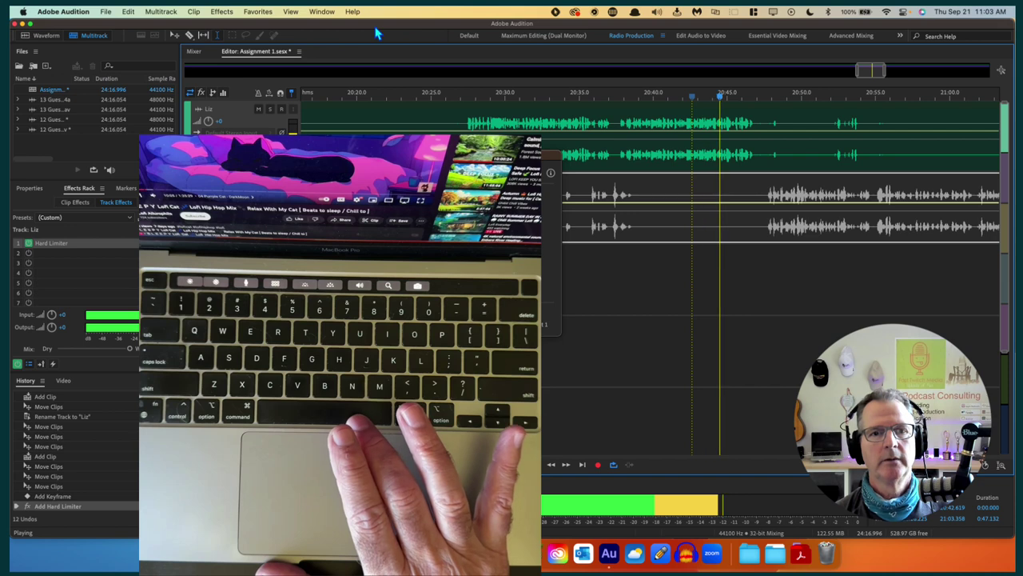
key("space")
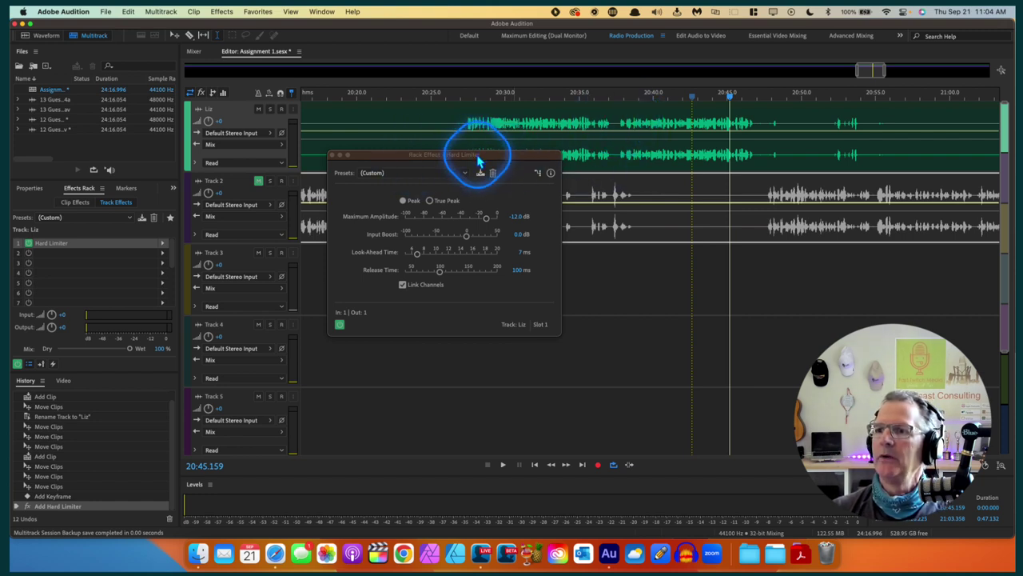
left_click(619, 109)
key("space")
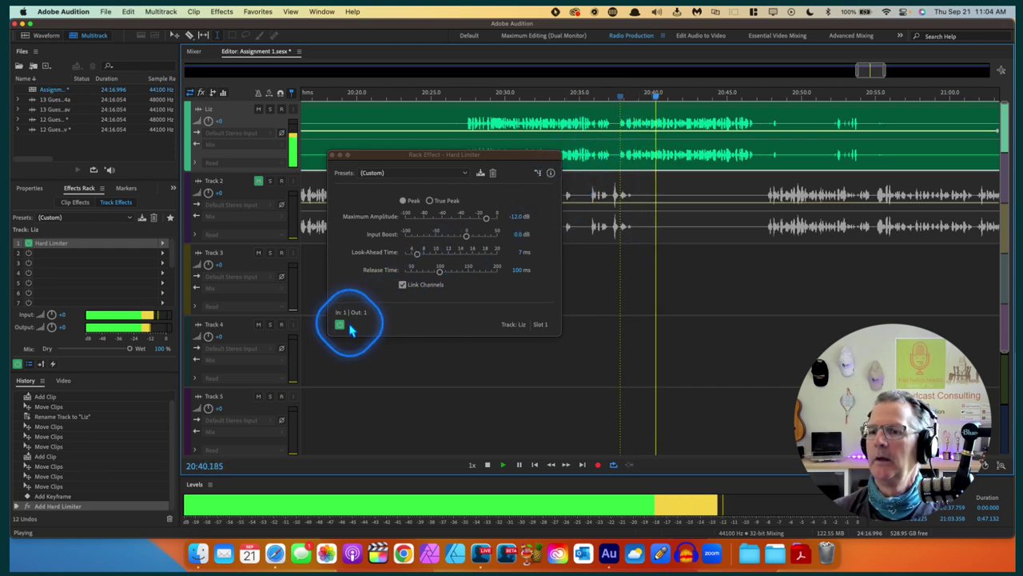
key("space")
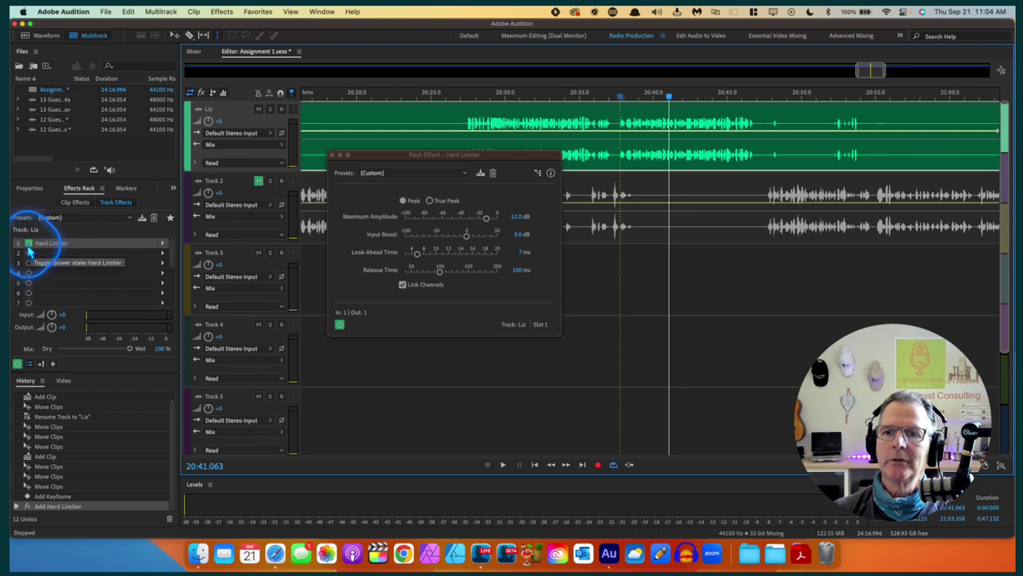
left_click(340, 326)
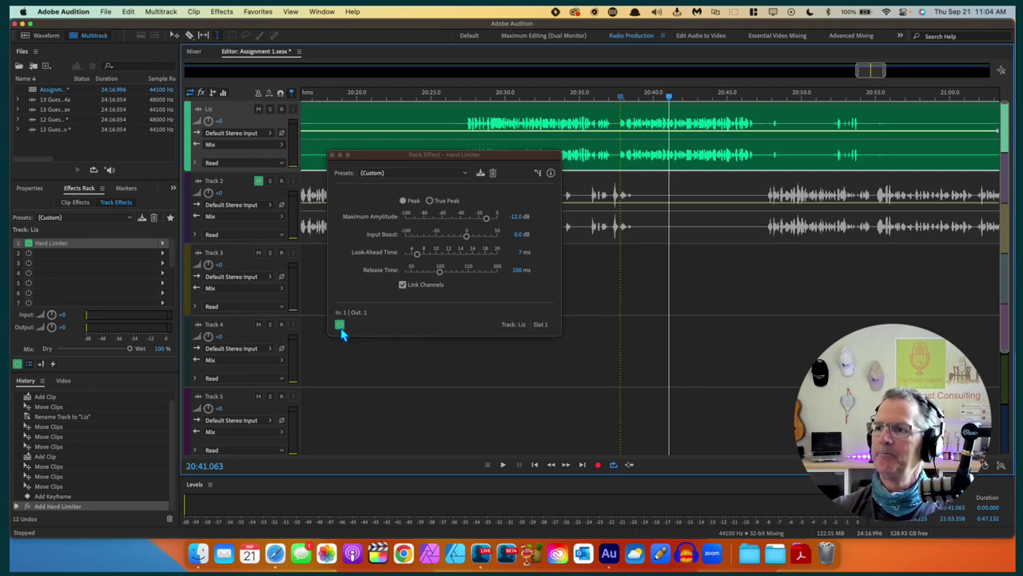
key("space")
left_click(340, 325)
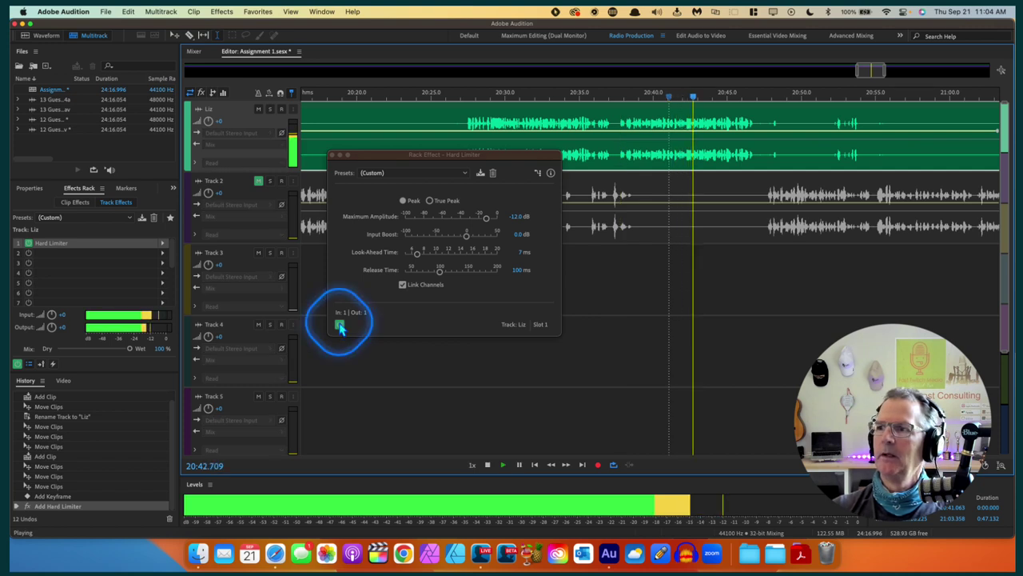
key("space")
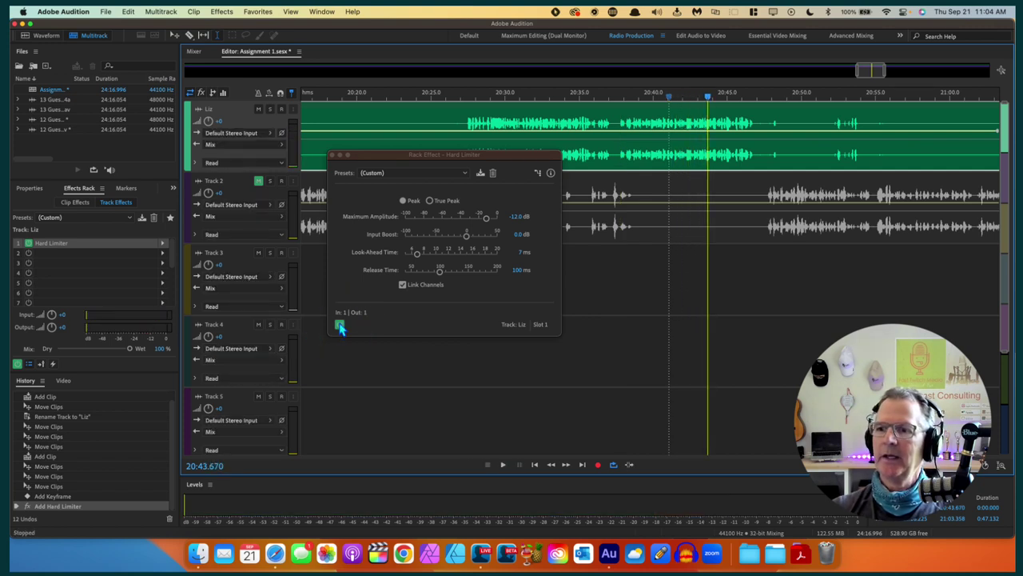
left_click(339, 325)
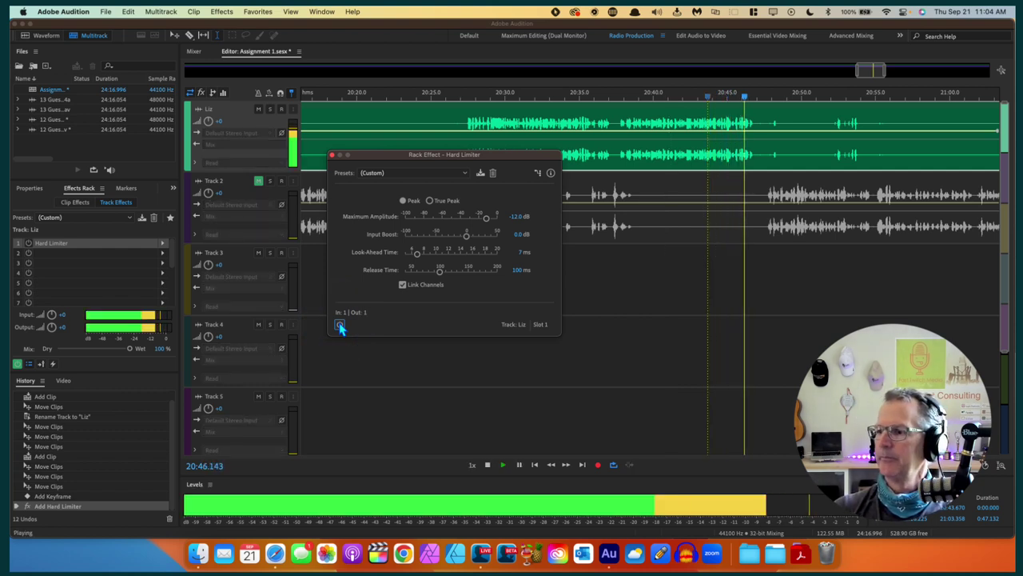
left_click(340, 326)
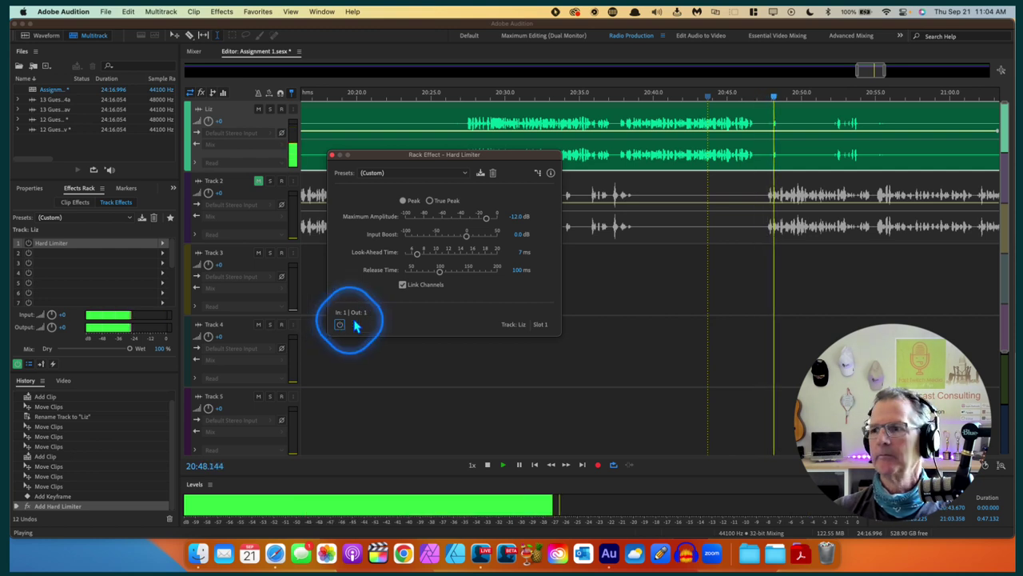
left_click(432, 306)
key("space")
left_click(659, 277)
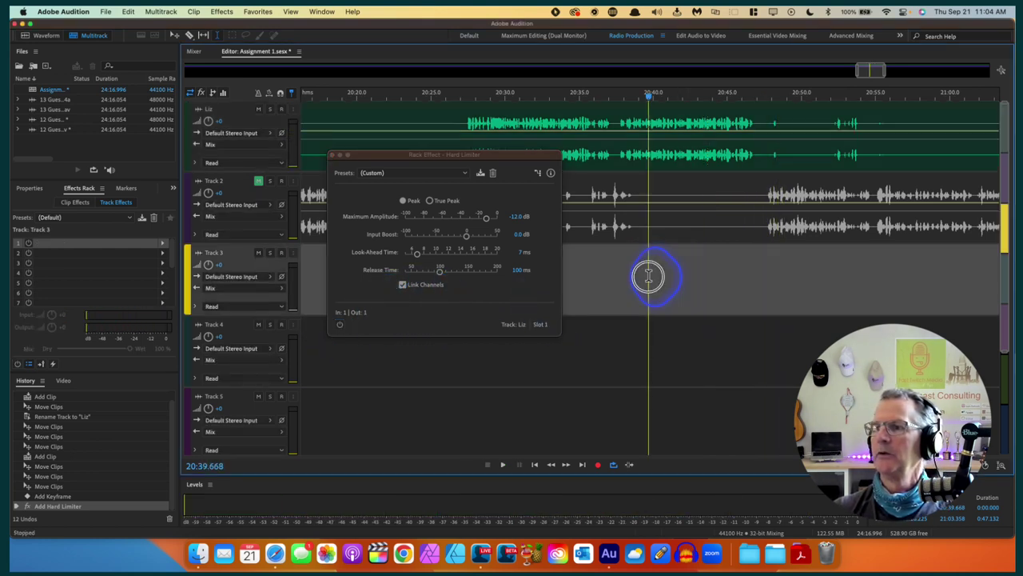
key("space")
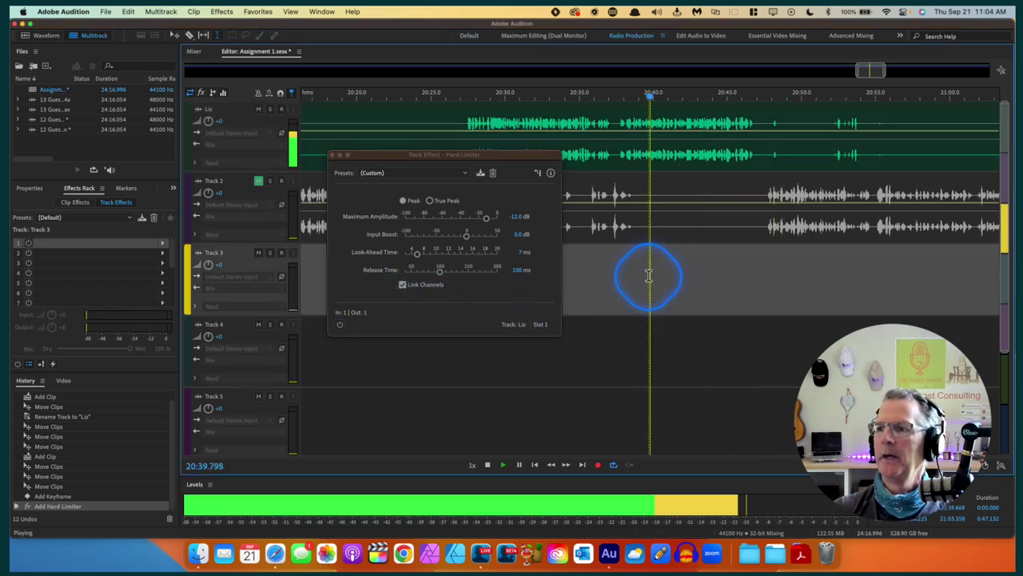
left_click(340, 326)
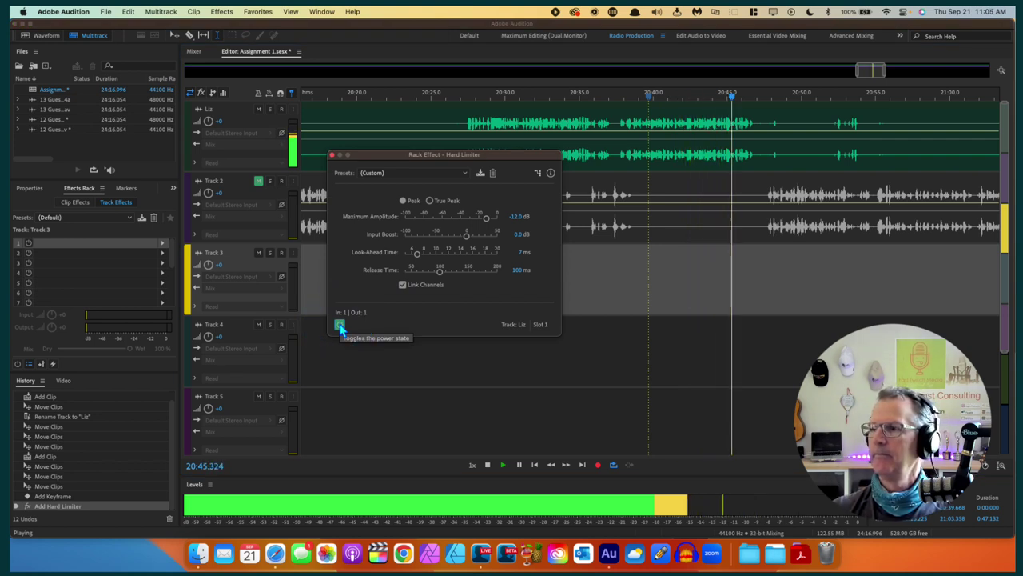
left_click(340, 325)
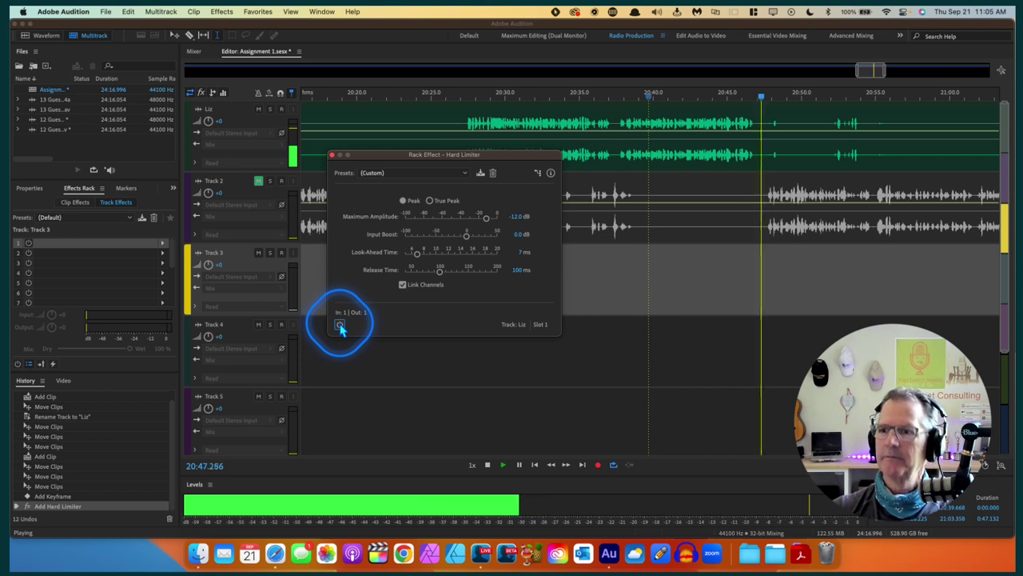
left_click(340, 325)
key("space")
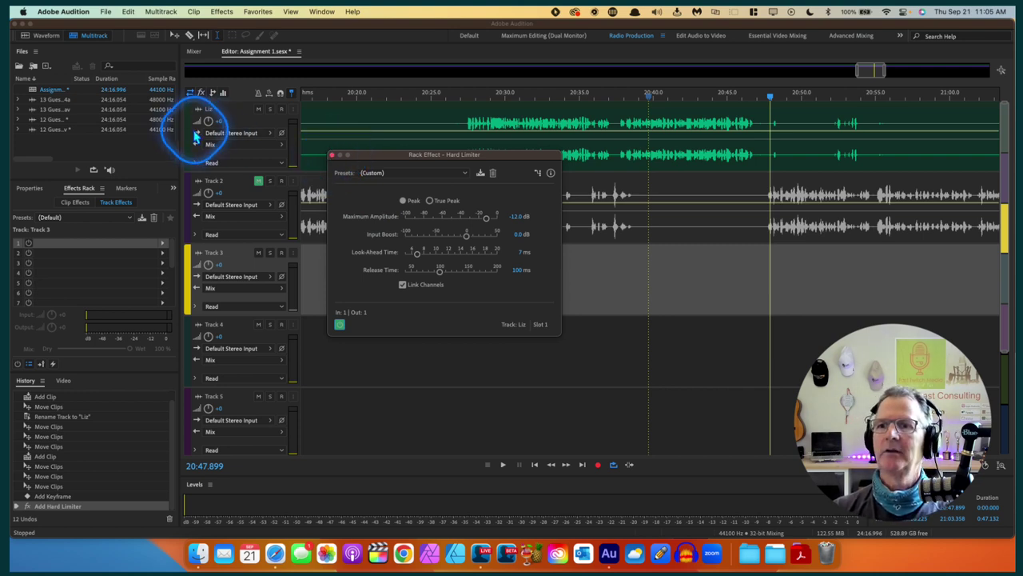
left_click(192, 122)
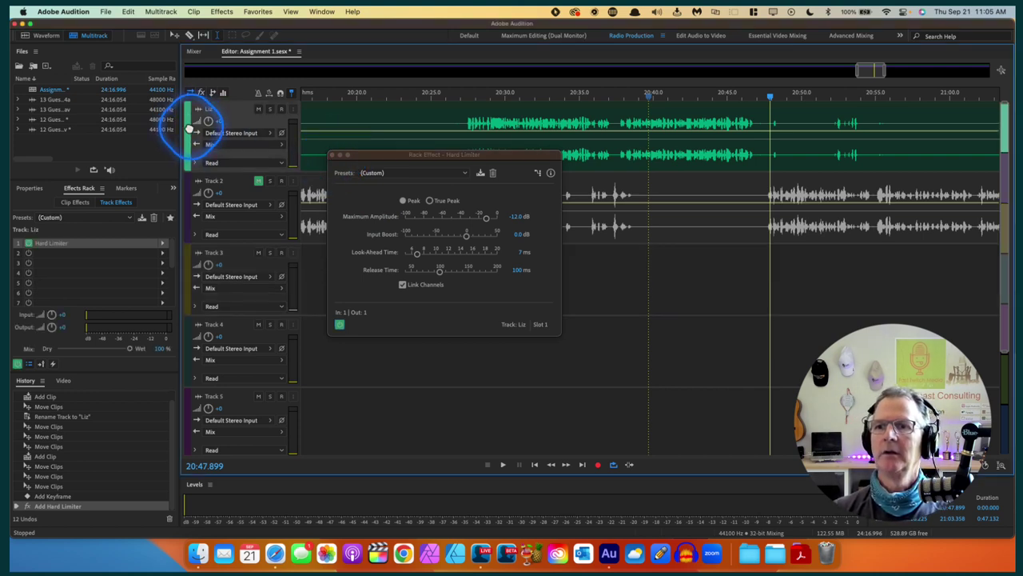
Step: Close the Hard Limiter window, reopen it through the slot's Edit Effect, then close it again
left_click(339, 155)
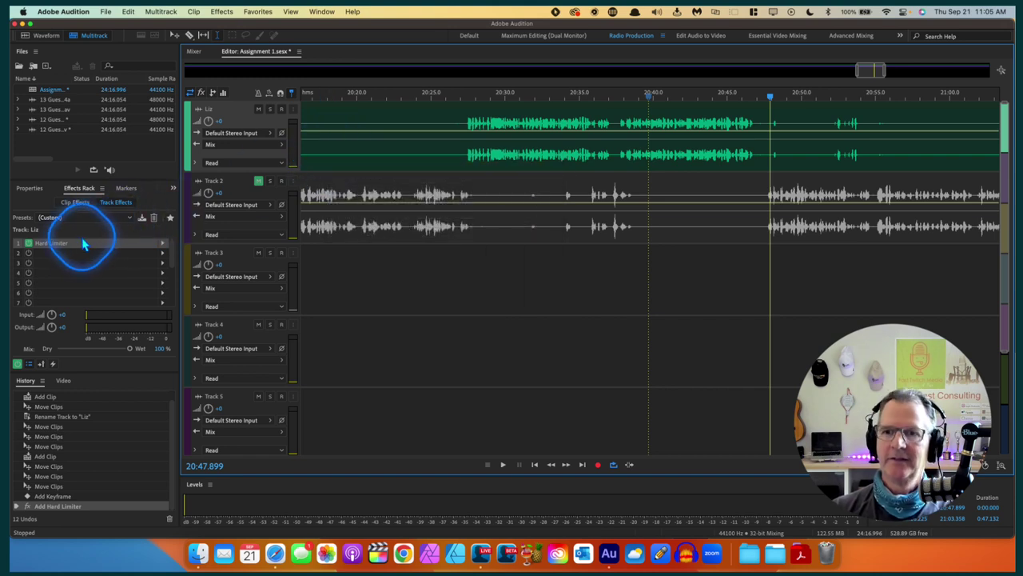
left_click(163, 244)
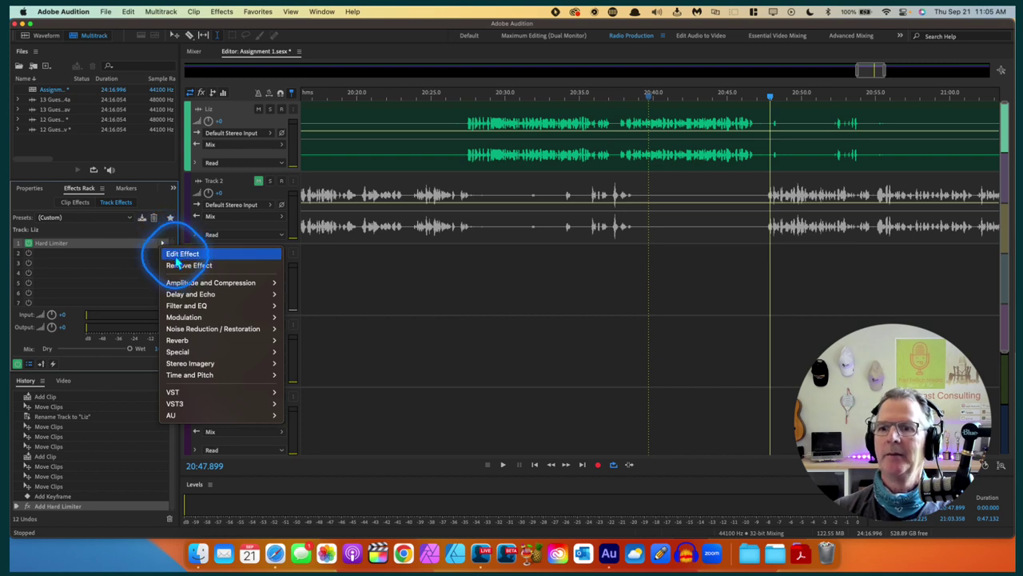
left_click(171, 254)
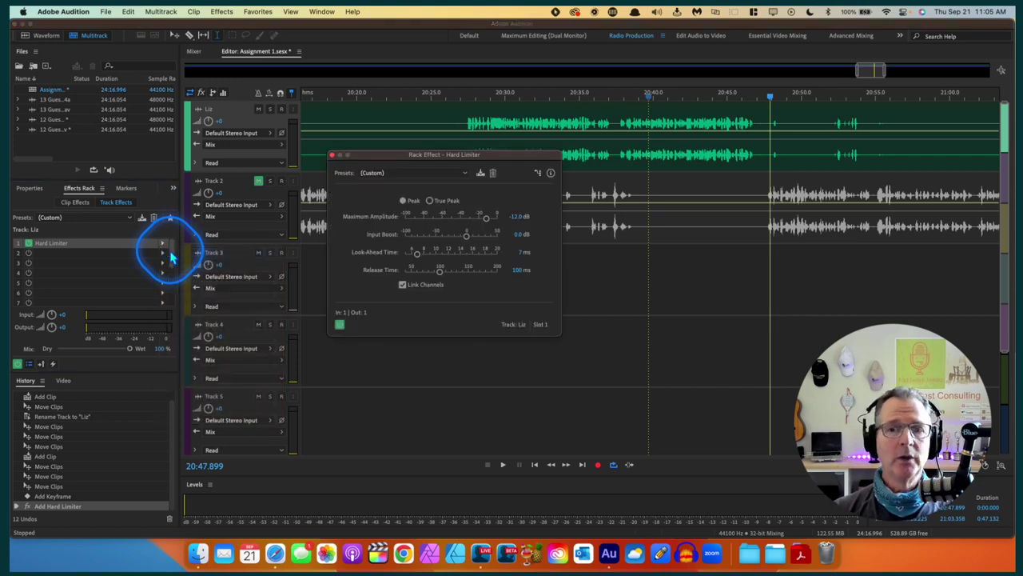
left_click(332, 155)
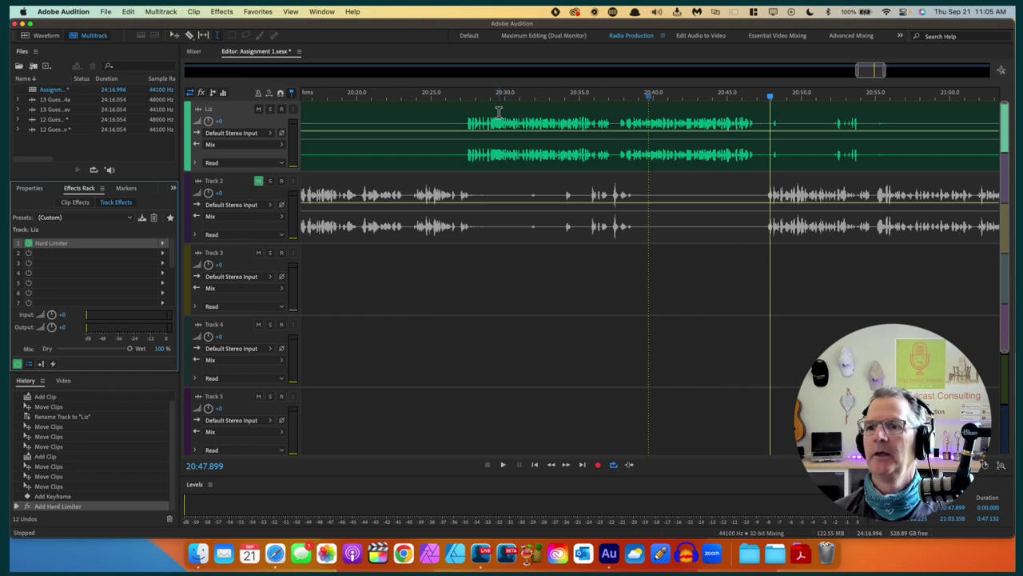
Step: Unmute Track 2 and rename it with the second guest's first name
left_click(259, 182)
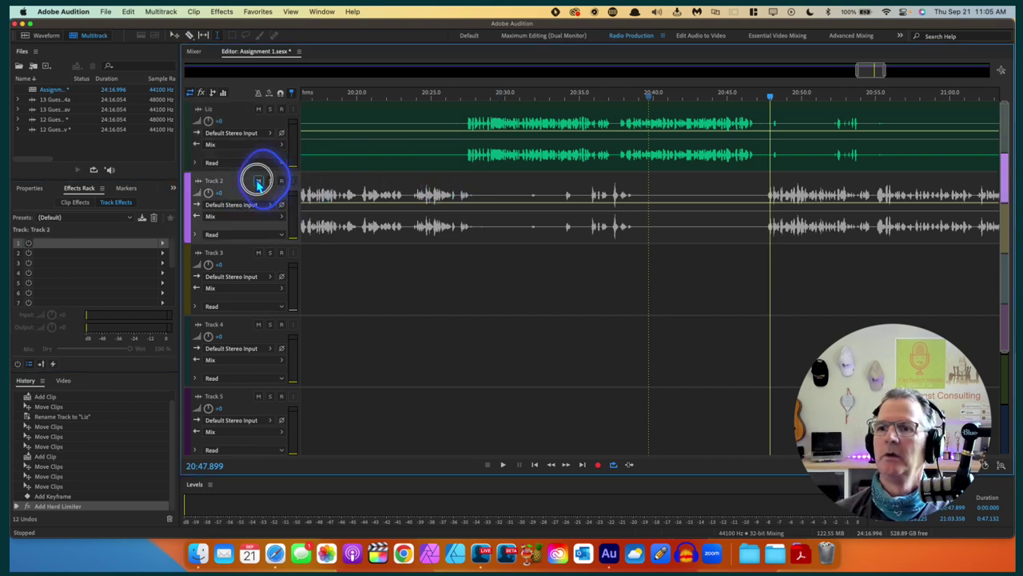
left_click(259, 182)
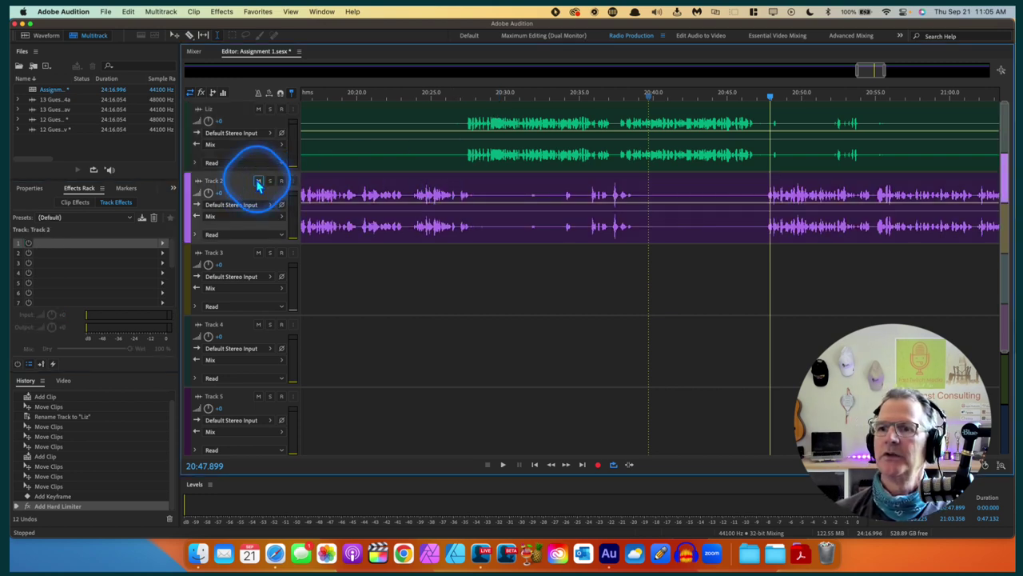
double_click(214, 183)
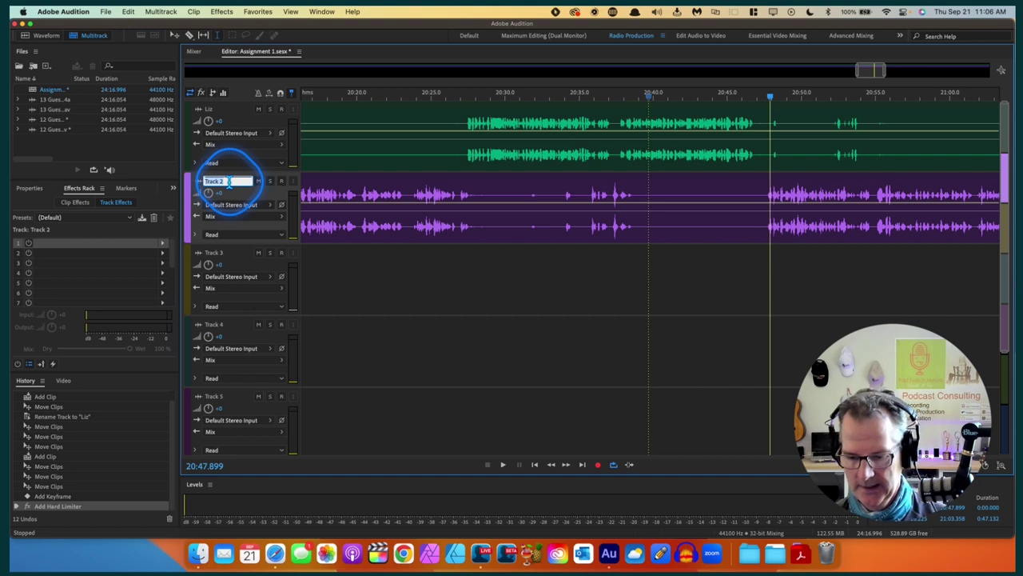
type("G")
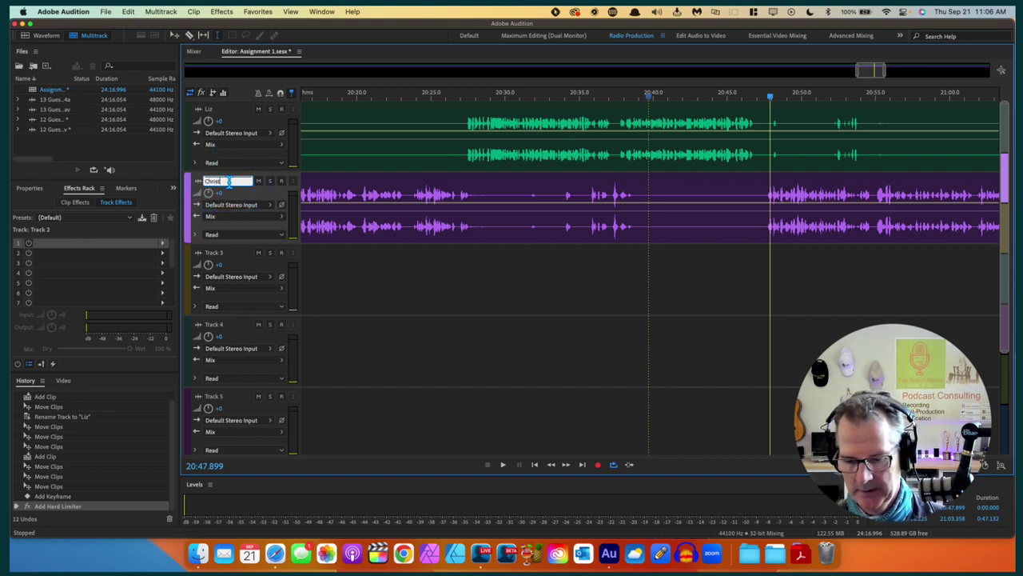
key("Return")
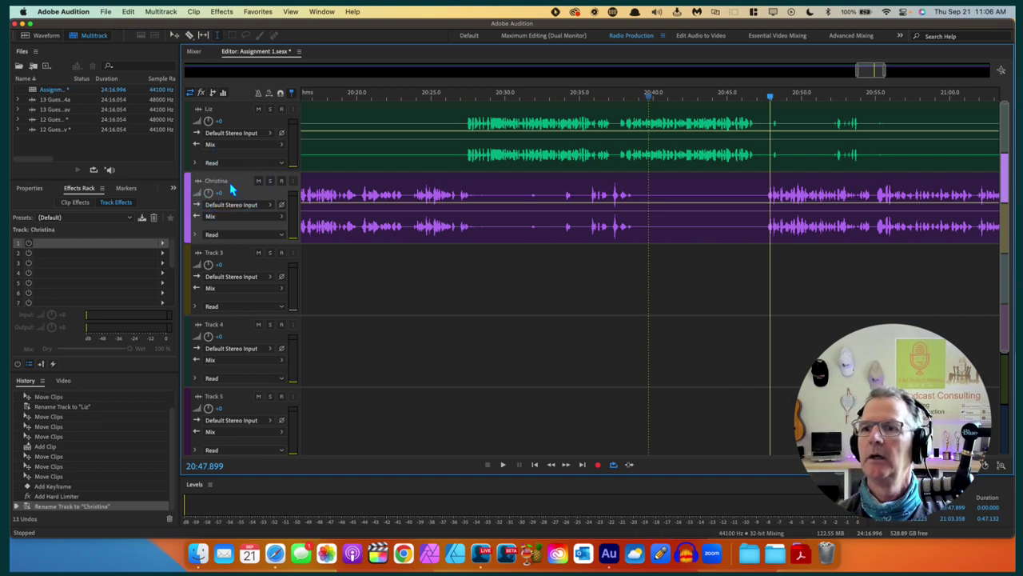
Step: Drag the renamed track to a new position relative to Track 3
left_click(185, 204)
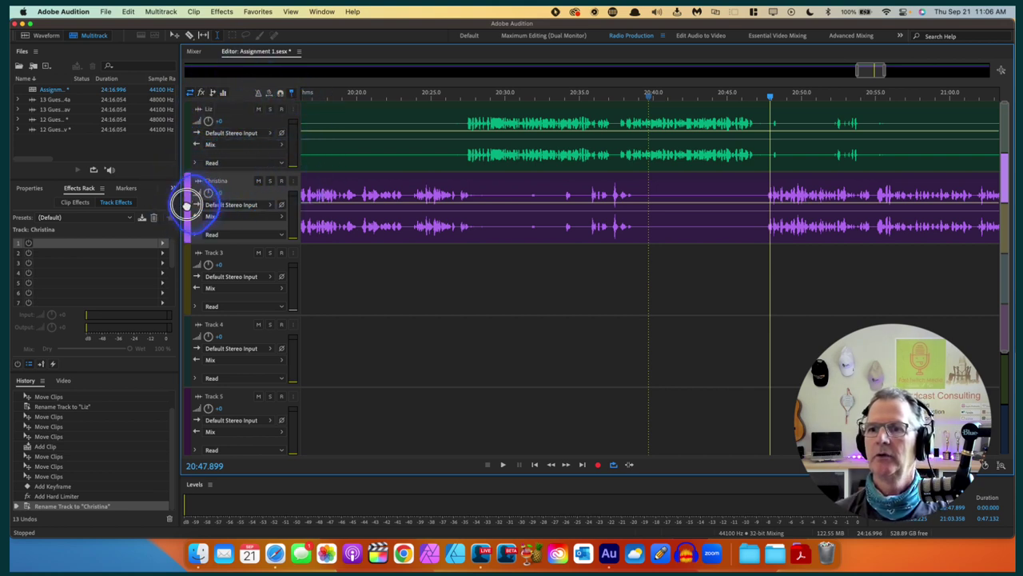
left_click(185, 205)
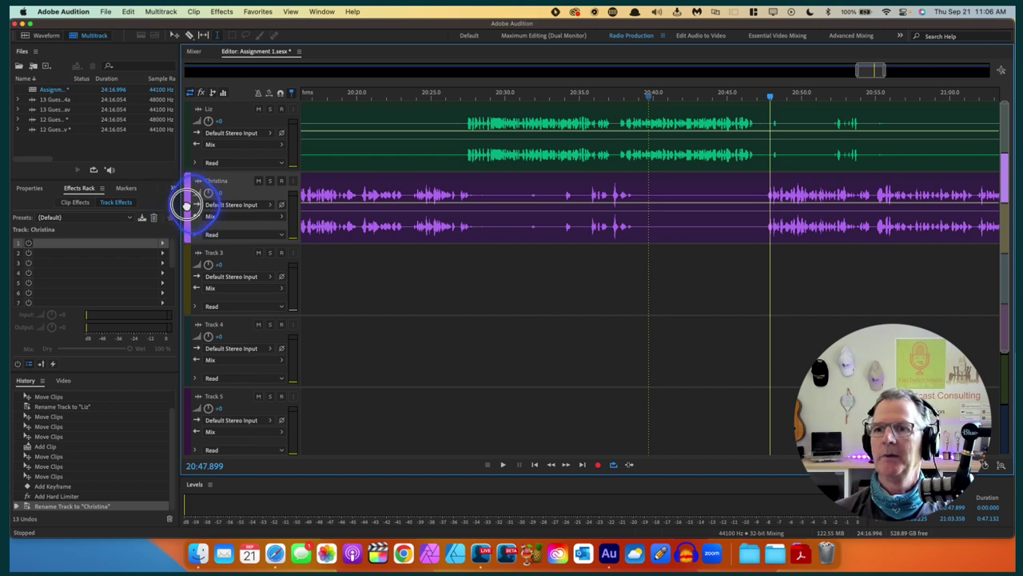
left_click_drag(185, 205, 187, 172)
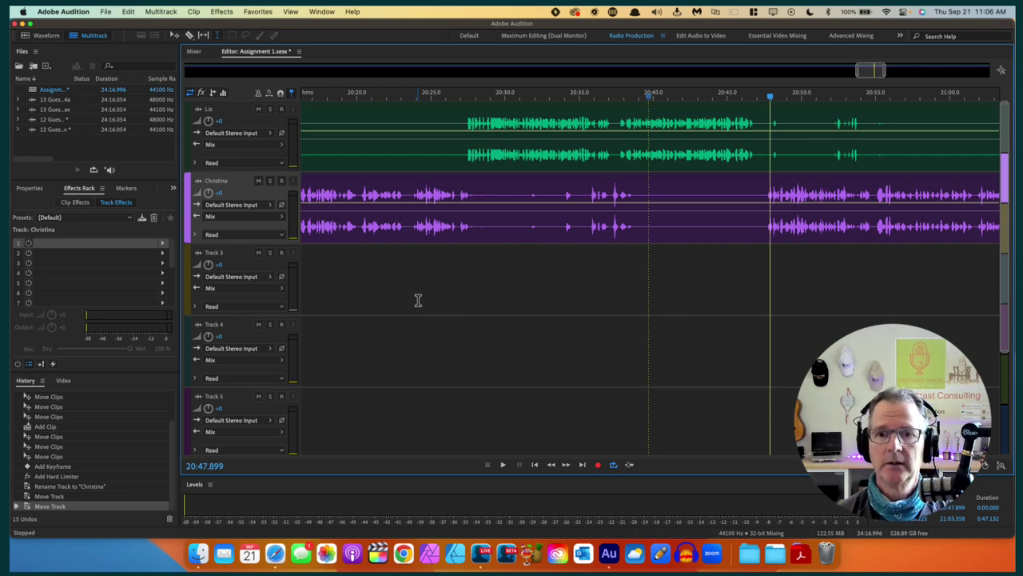
Step: Zoom the timeline out three steps, select both guest tracks, and nudge the second guest's clip with the Move tool
key("minus")
key("minus")
key("minus")
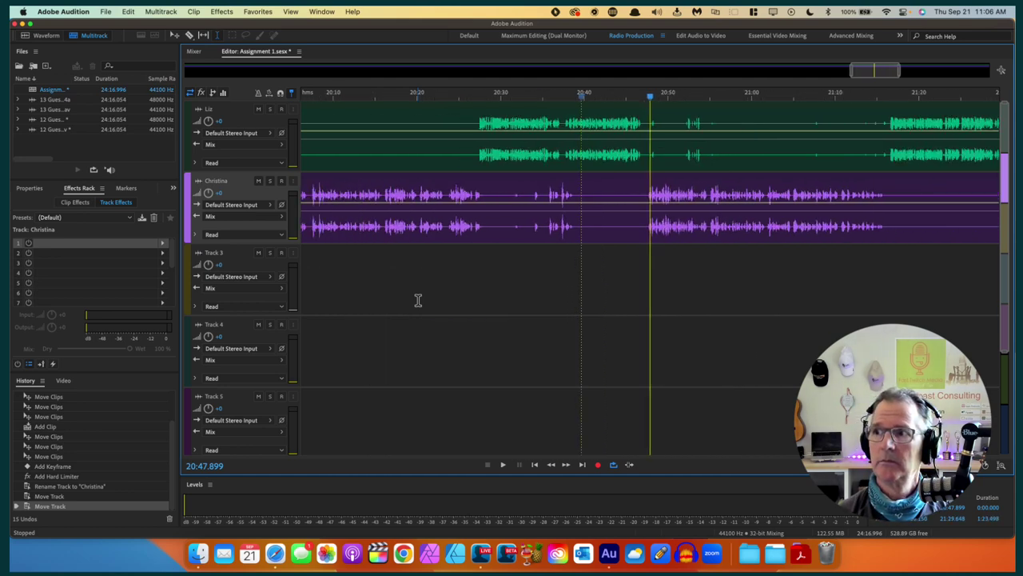
key("minus")
key("minus")
key("minus")
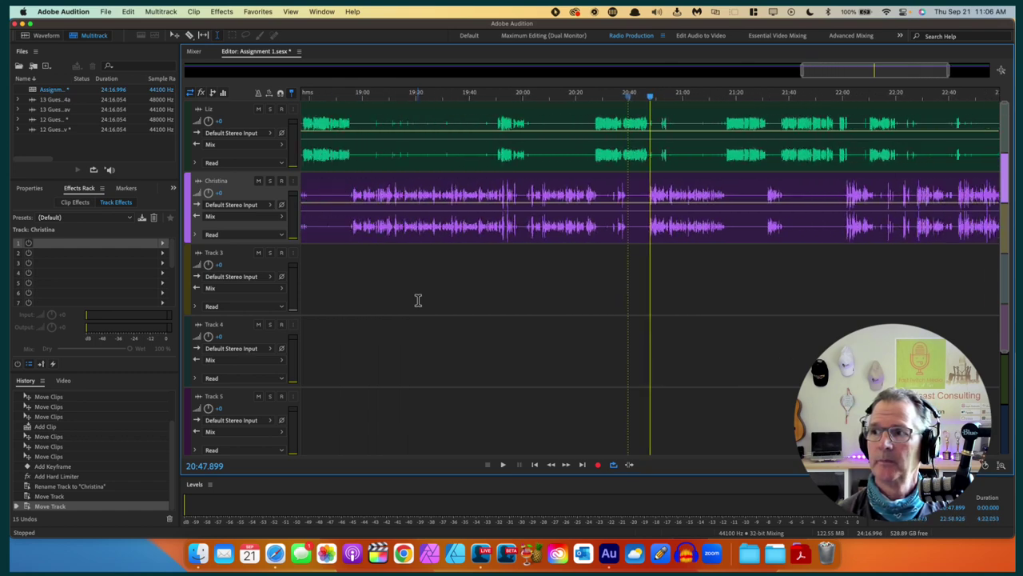
key("minus")
key("minus")
key("minus")
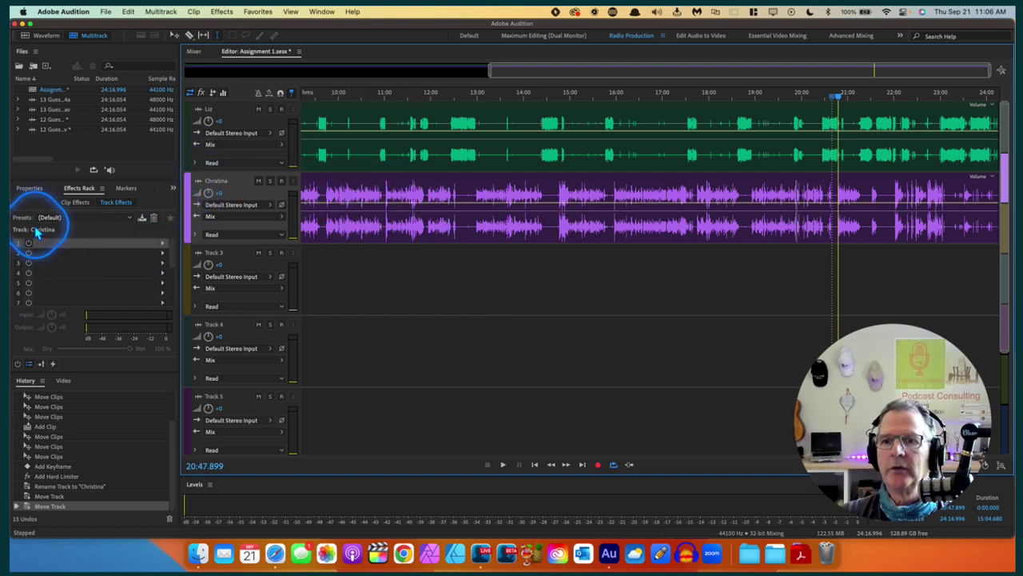
left_click(186, 137)
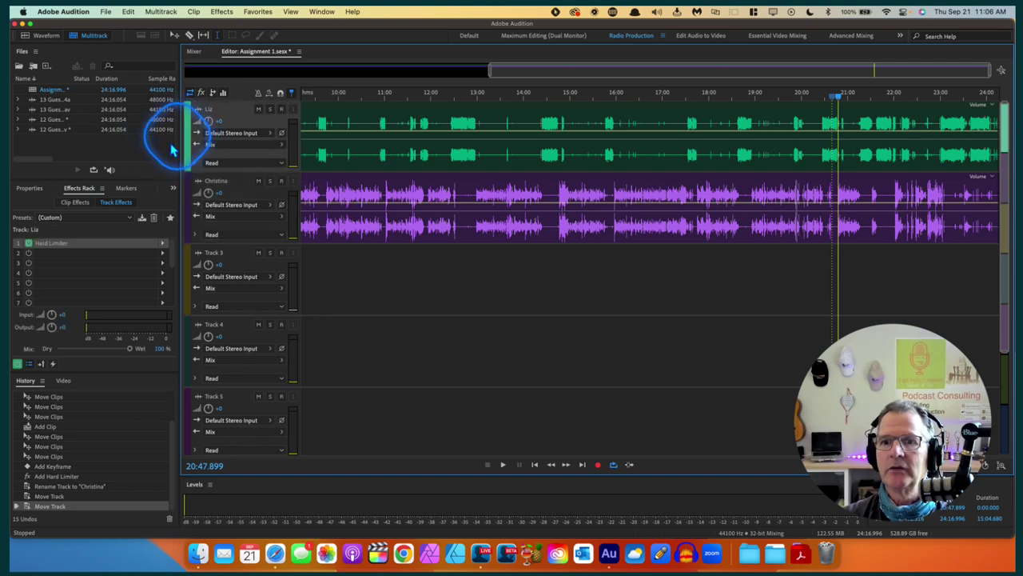
left_click(187, 192)
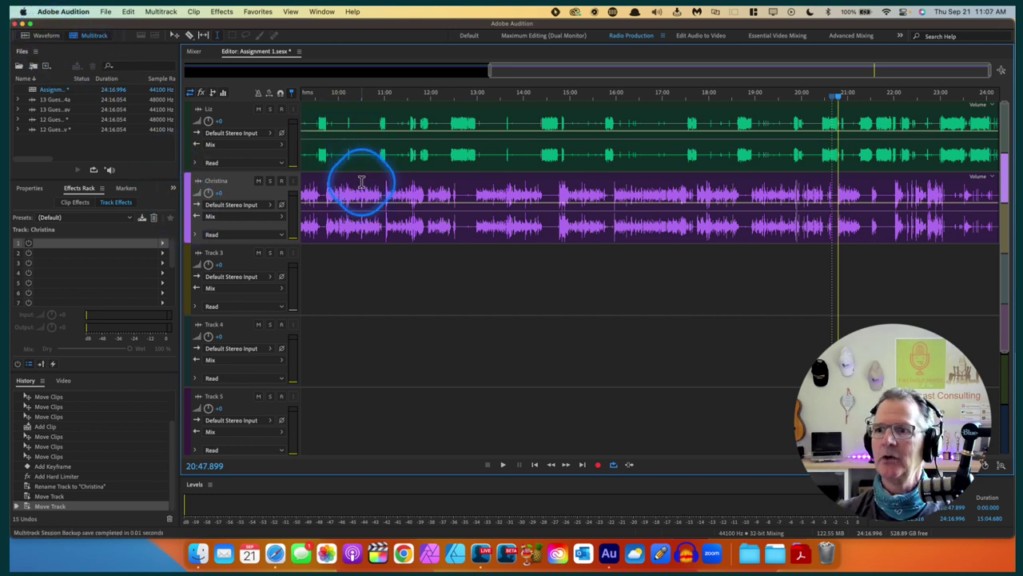
left_click(175, 35)
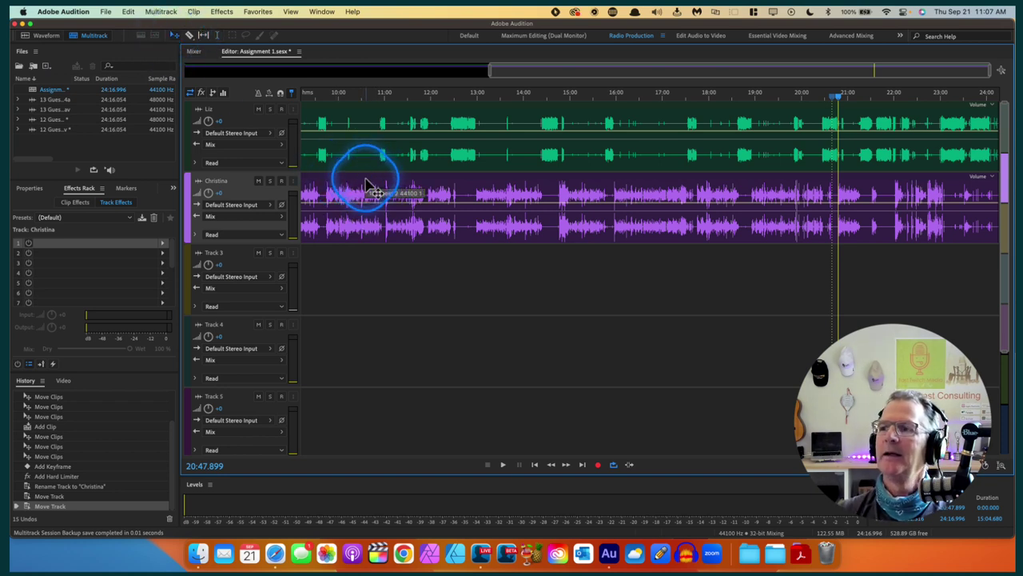
mouse_move(361, 183)
left_mouse_down()
mouse_move(429, 210)
mouse_move(368, 185)
left_mouse_up()
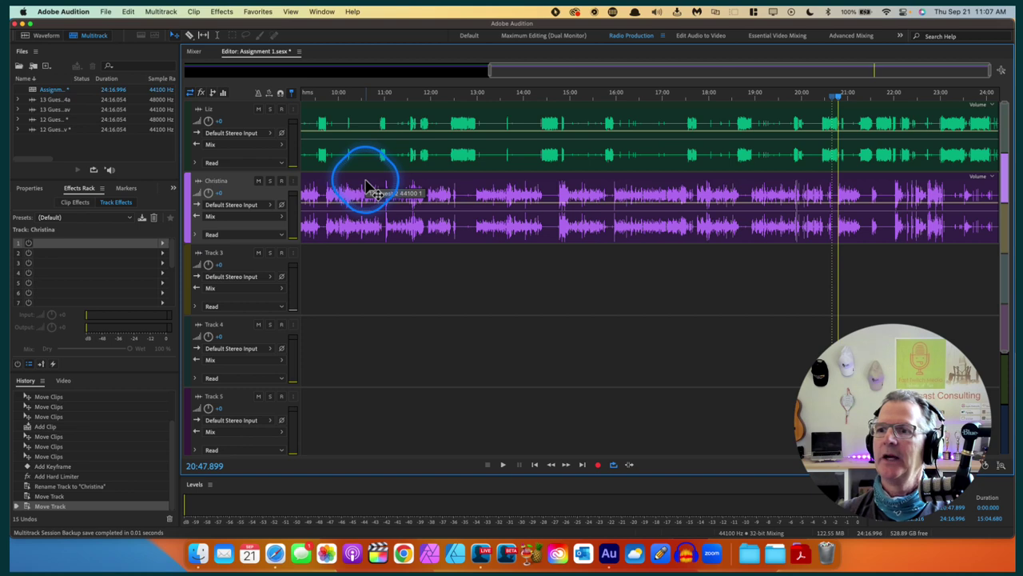
Step: Open the second guest's 13 Guest 2 44100 1.wav clip in the Waveform editor
double_click(366, 186)
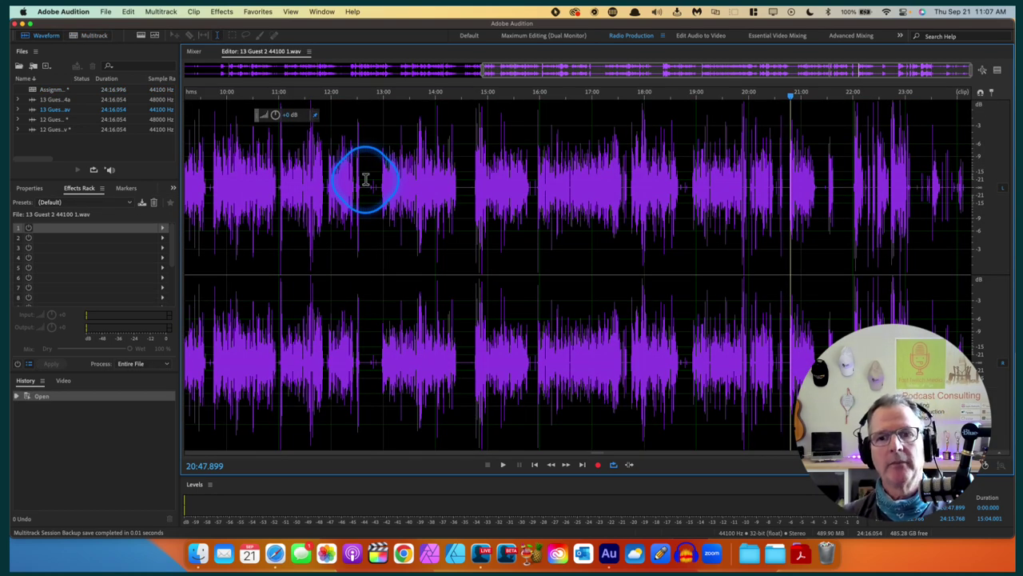
left_click(88, 37)
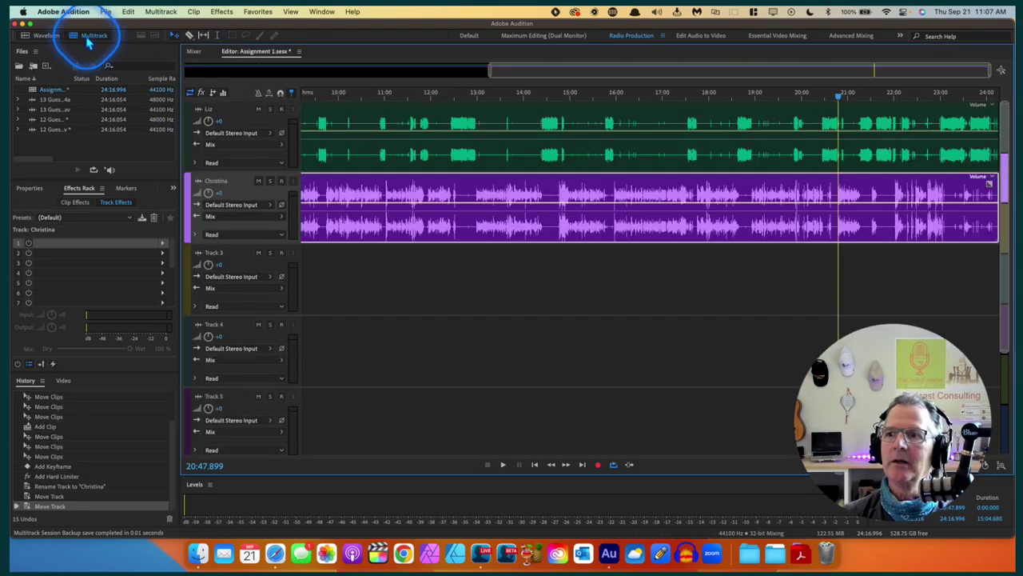
left_click_drag(314, 181, 358, 189)
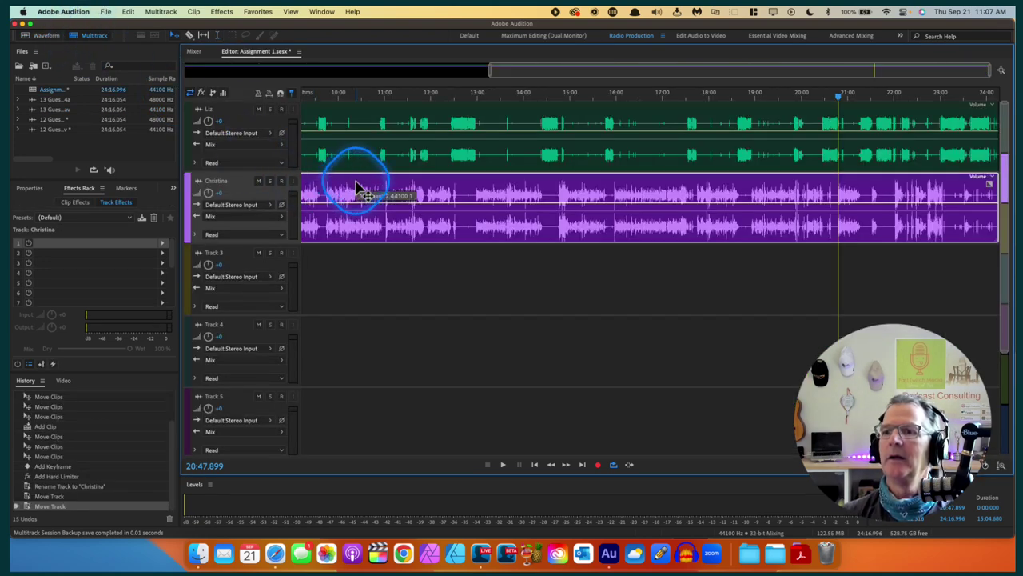
double_click(358, 189)
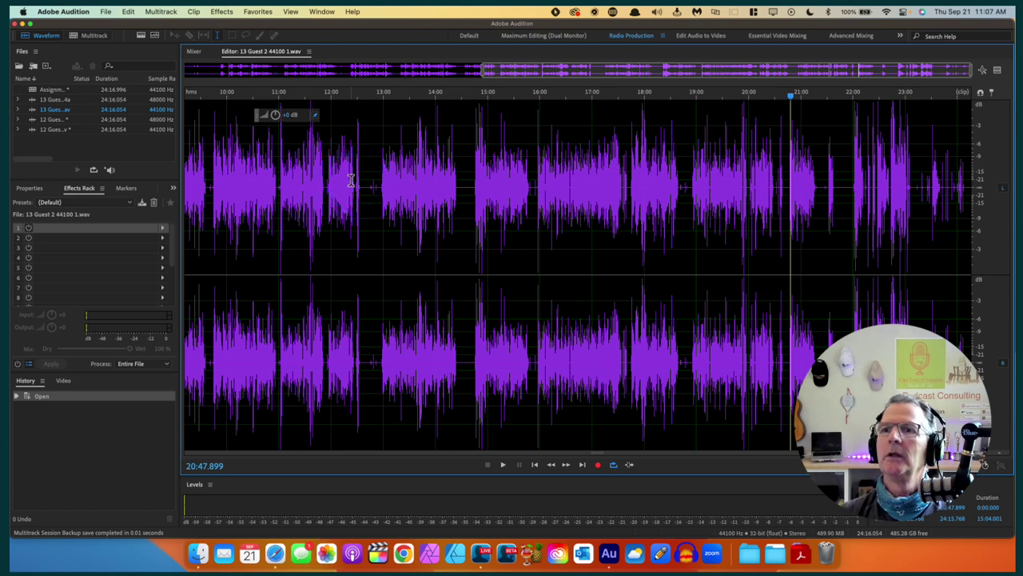
Step: Apply Dynamics compression to the entire file and return to the Assignment 1 session
left_click(222, 12)
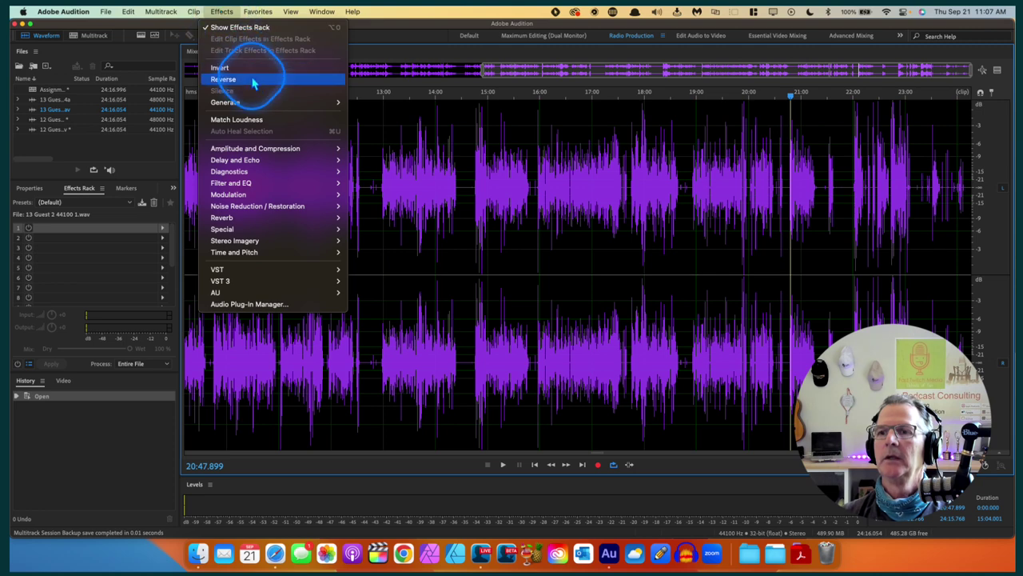
mouse_move(246, 151)
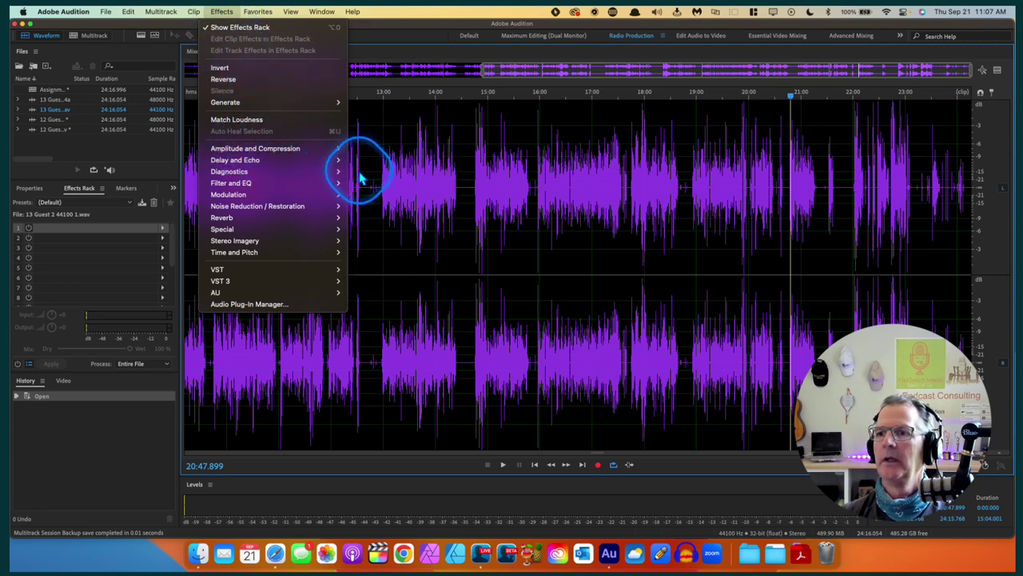
mouse_move(320, 149)
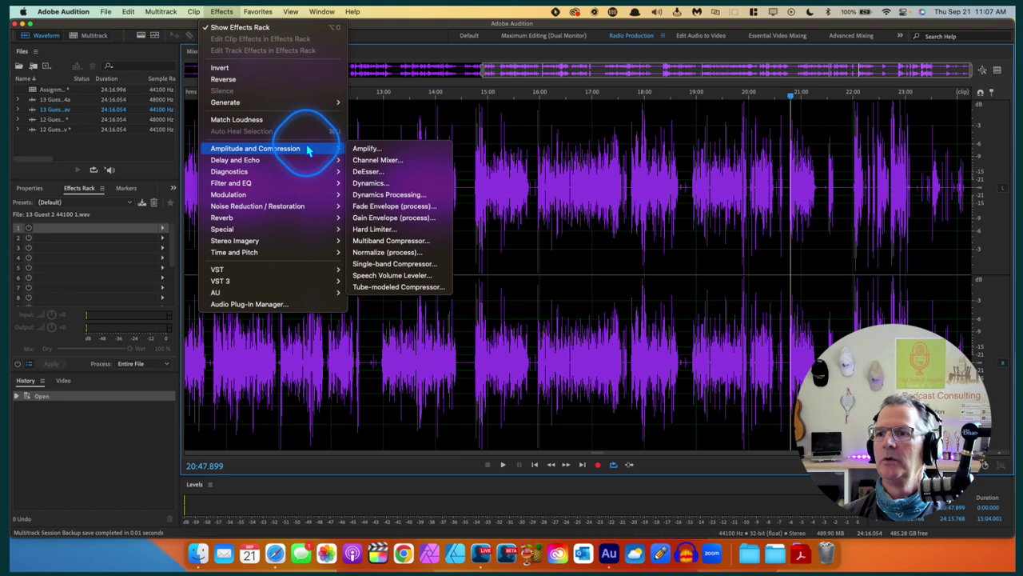
left_click(372, 184)
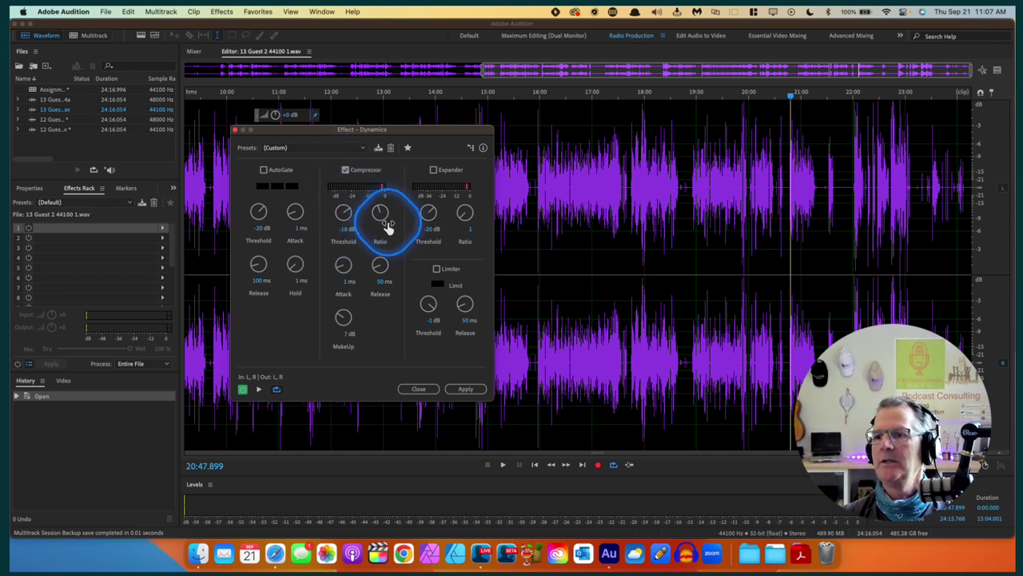
left_click(468, 390)
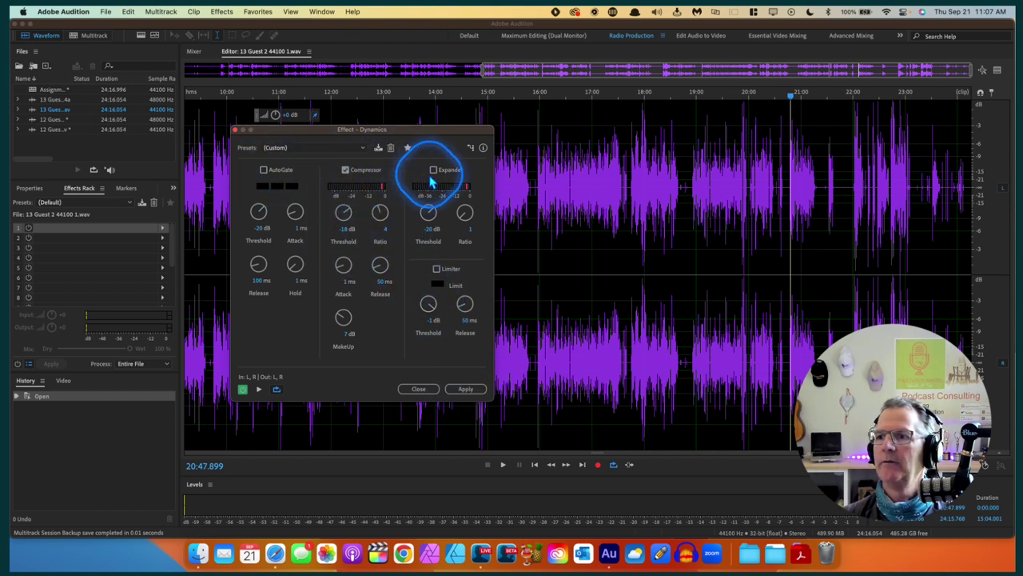
left_click(472, 395)
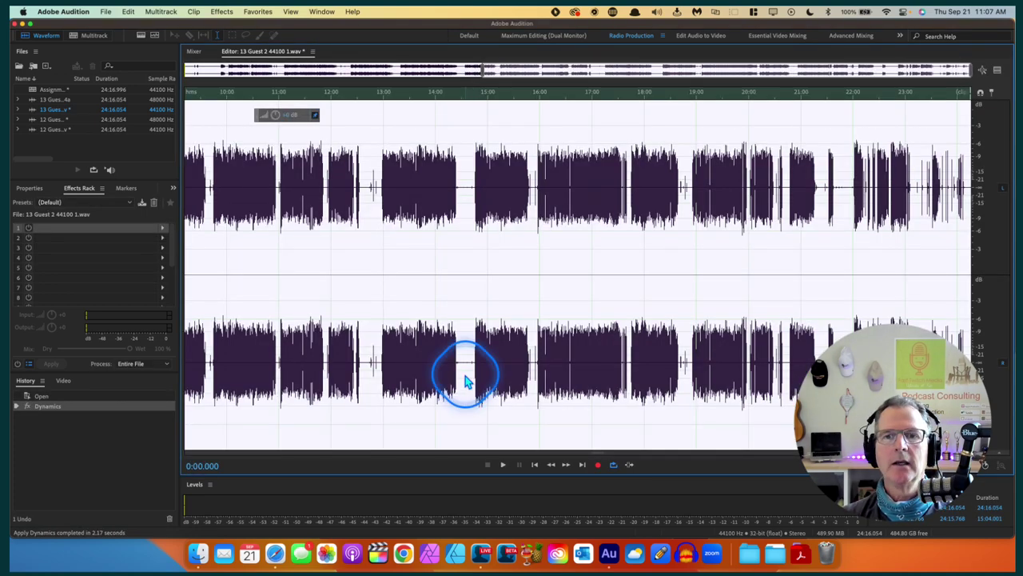
left_click(92, 36)
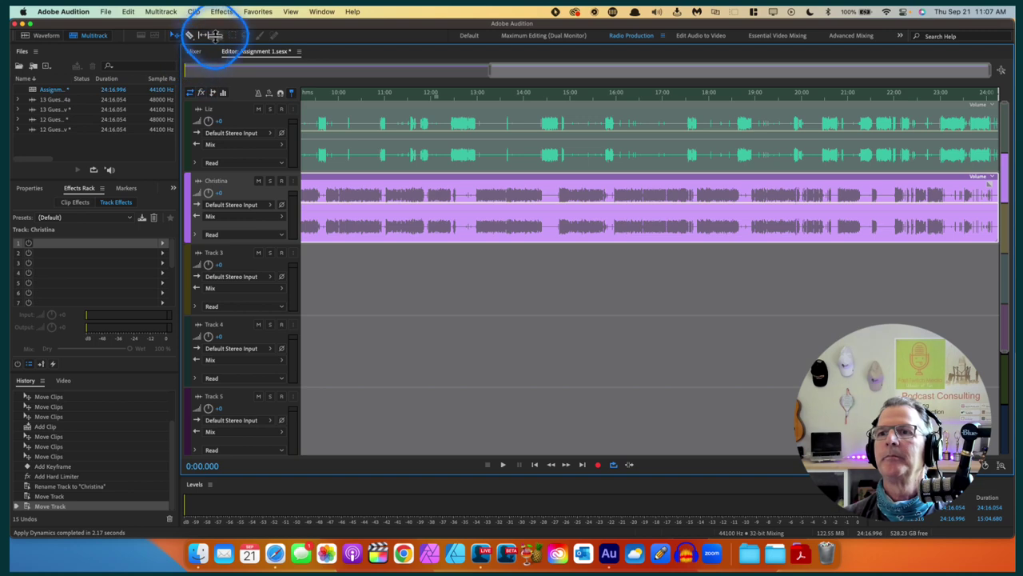
left_click(352, 280)
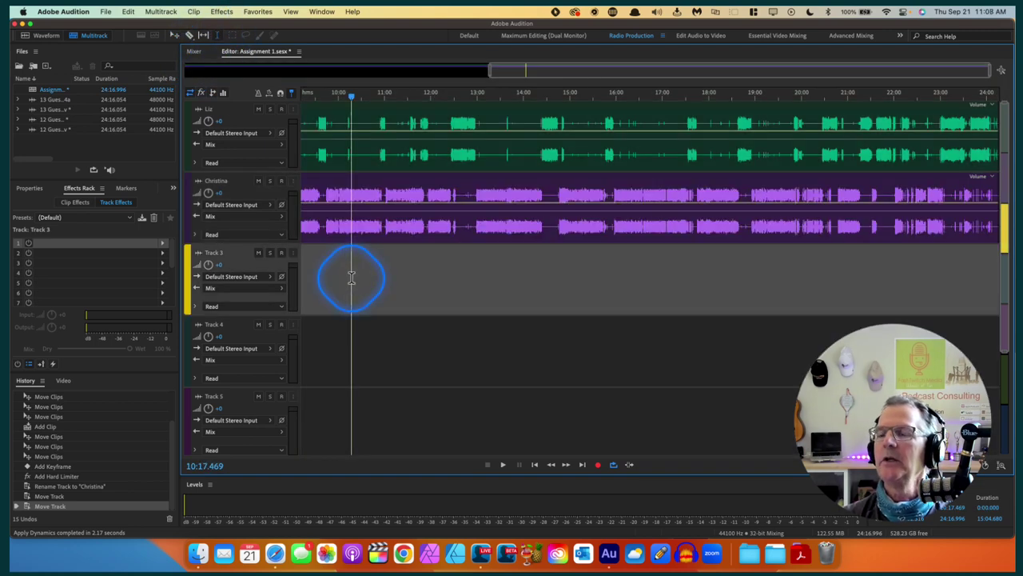
key("space")
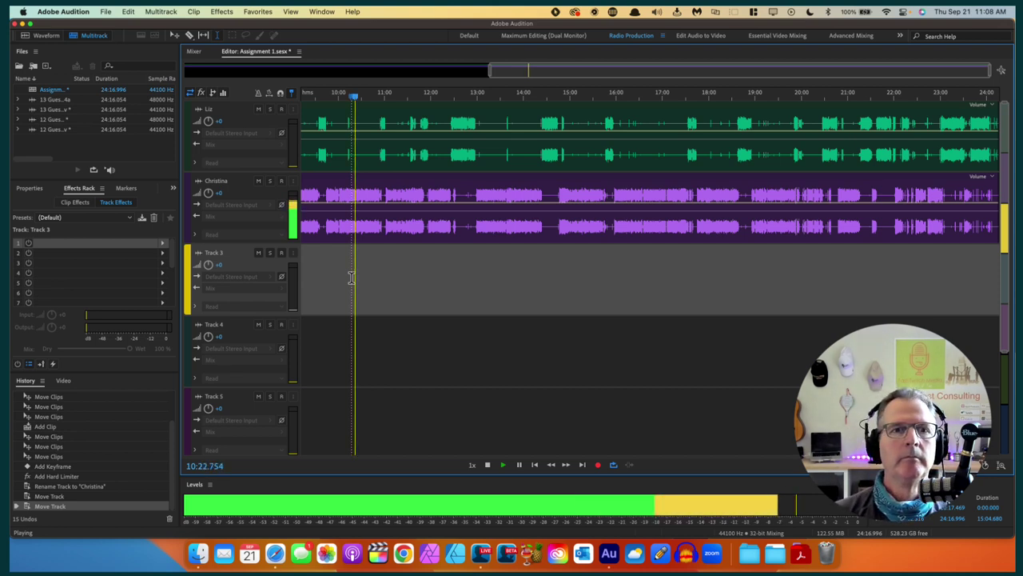
key("space")
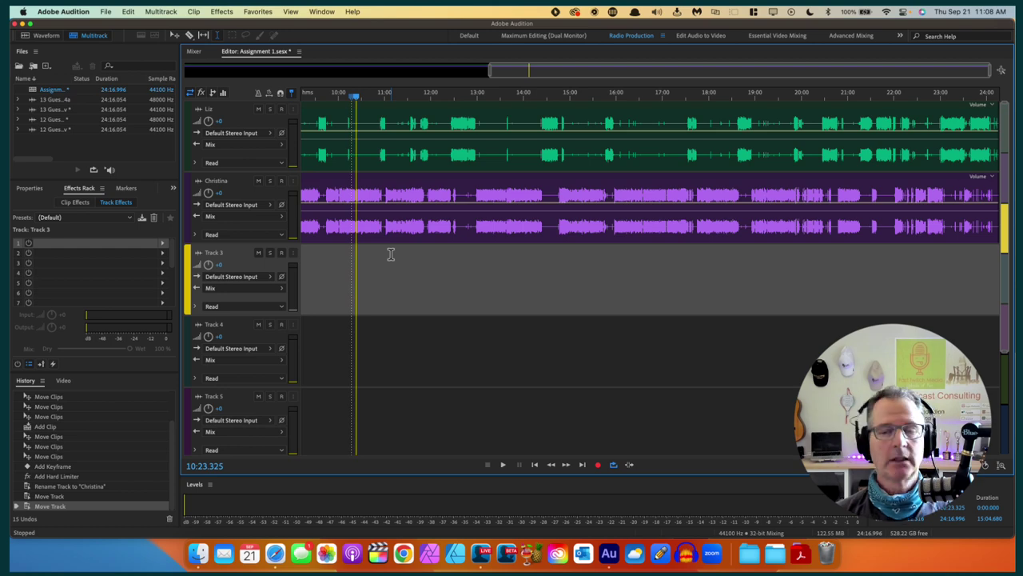
scroll(391, 254, "left", 10)
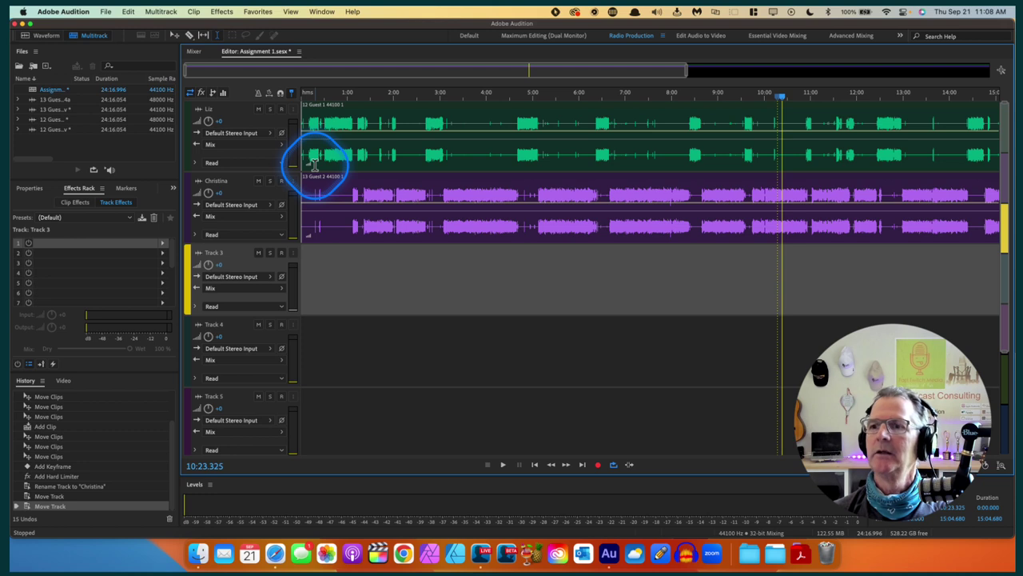
Step: Zoom in on the timeline start near 0:21, then undo a +2.4 dB Liz clip gain raise
left_click(317, 255)
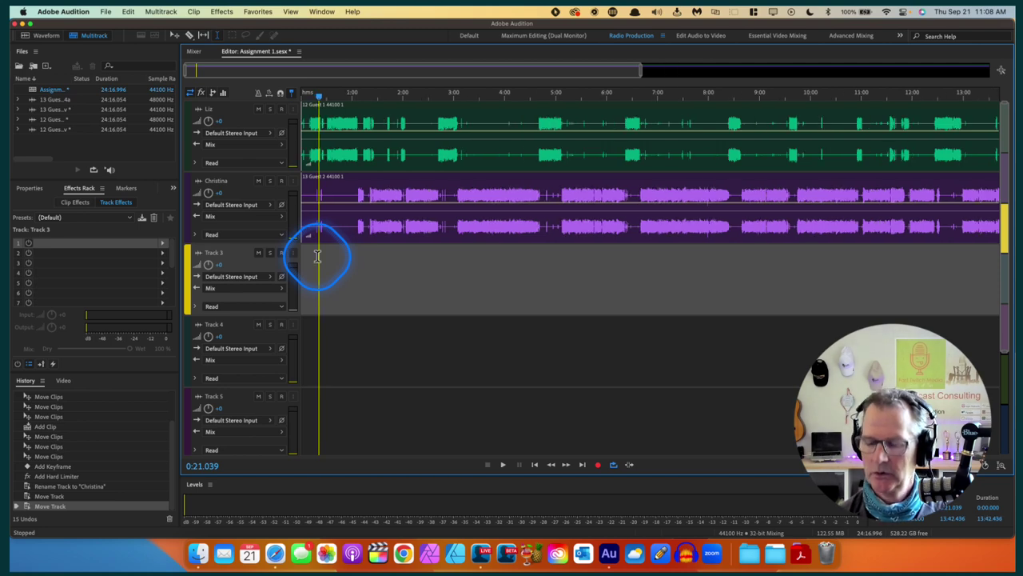
scroll(317, 256, "up", 5)
scroll(317, 256, "up", 3)
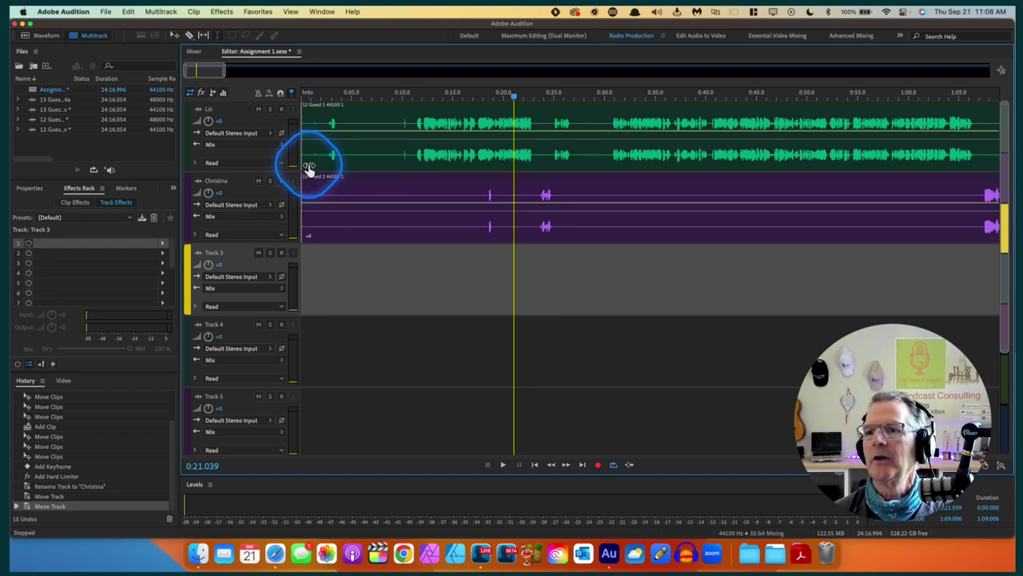
left_click_drag(310, 171, 320, 166)
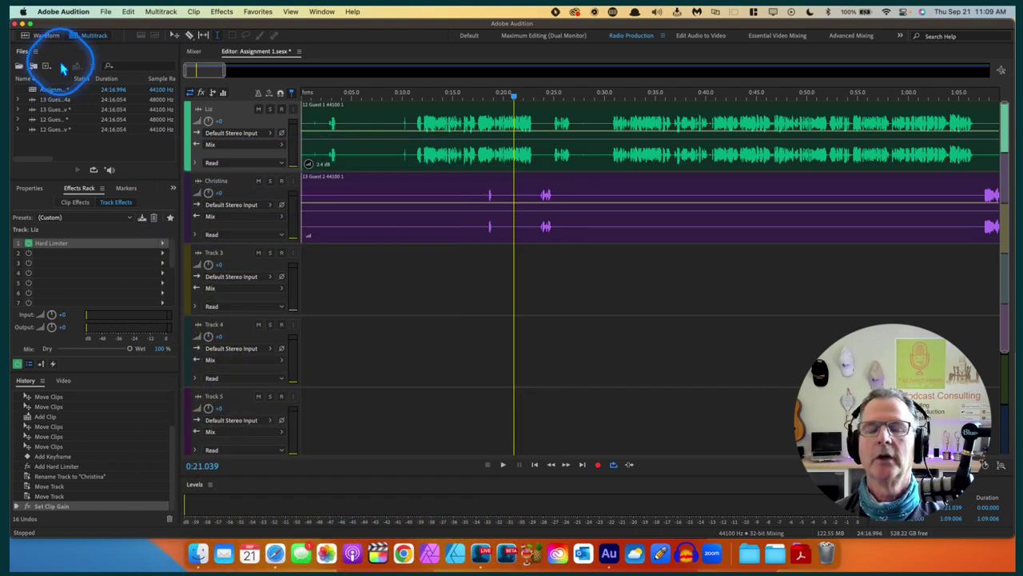
key("super+z")
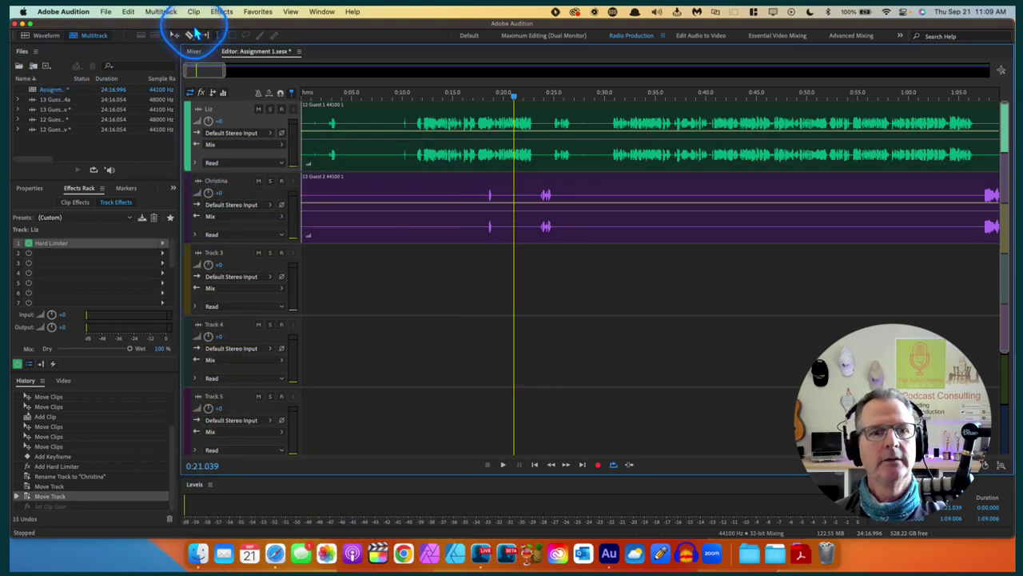
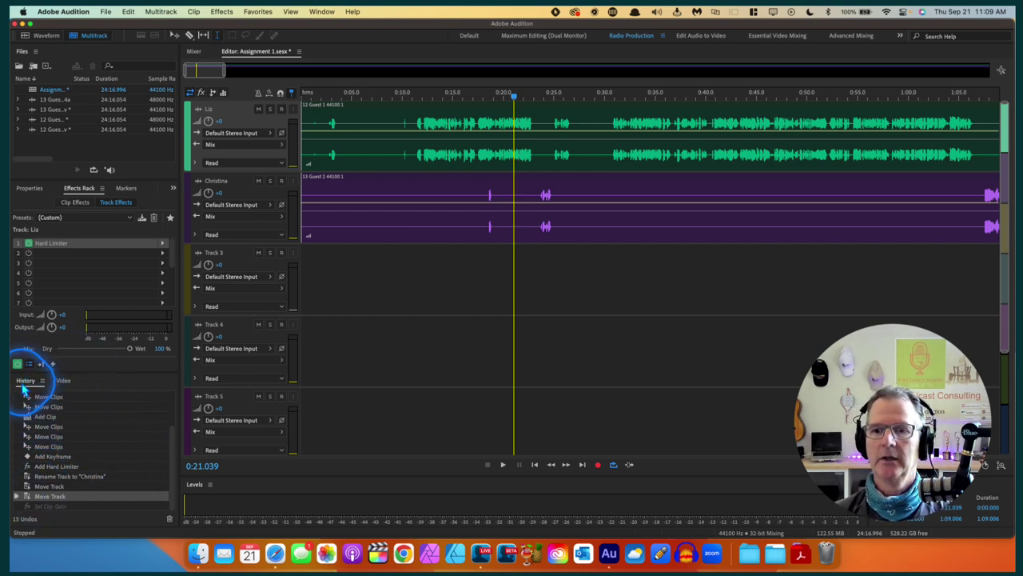
Step: Select the Christina track header so the Effects Rack shows Track: Christina's empty effects
left_click(65, 382)
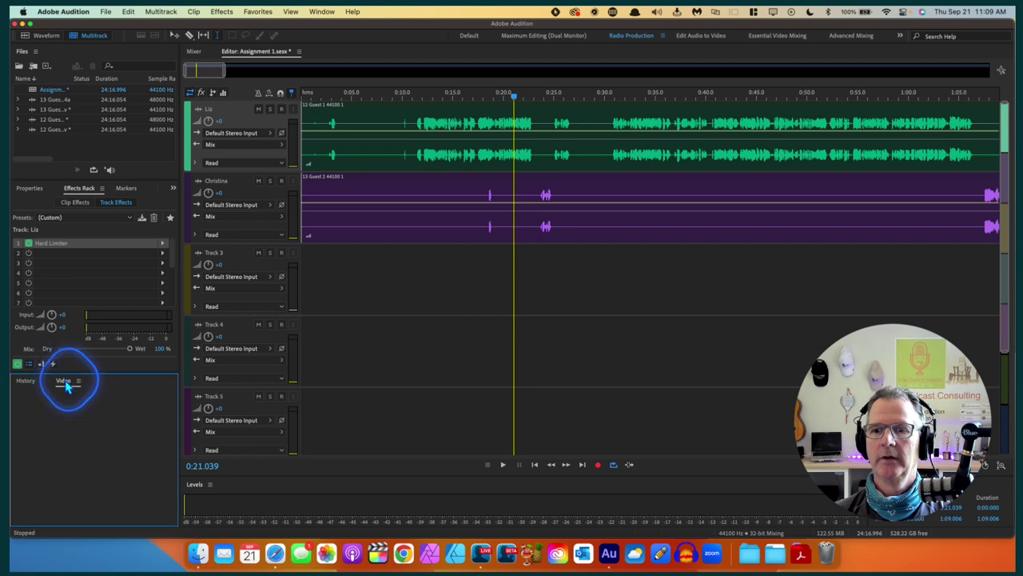
left_click(25, 382)
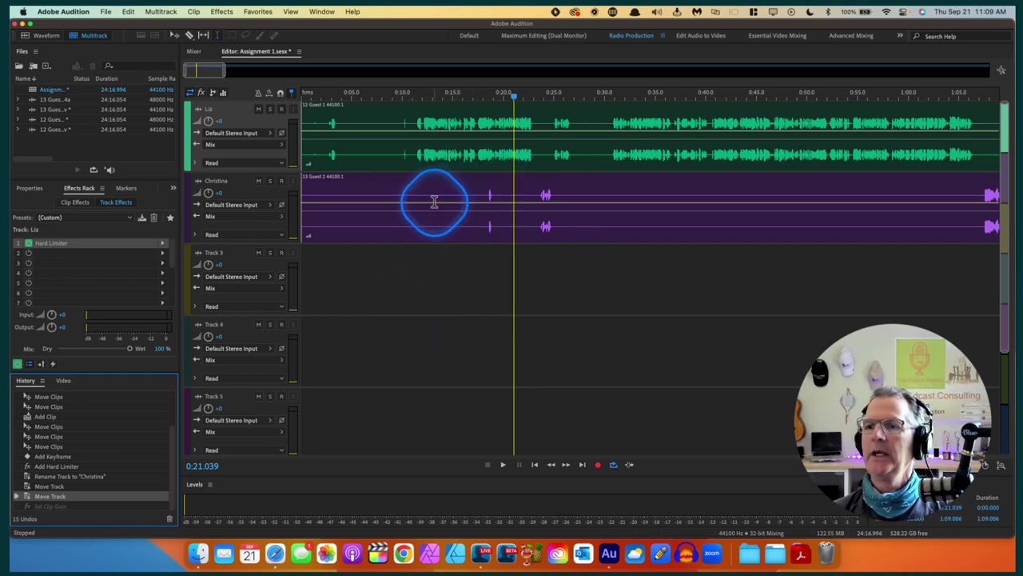
left_click(186, 193)
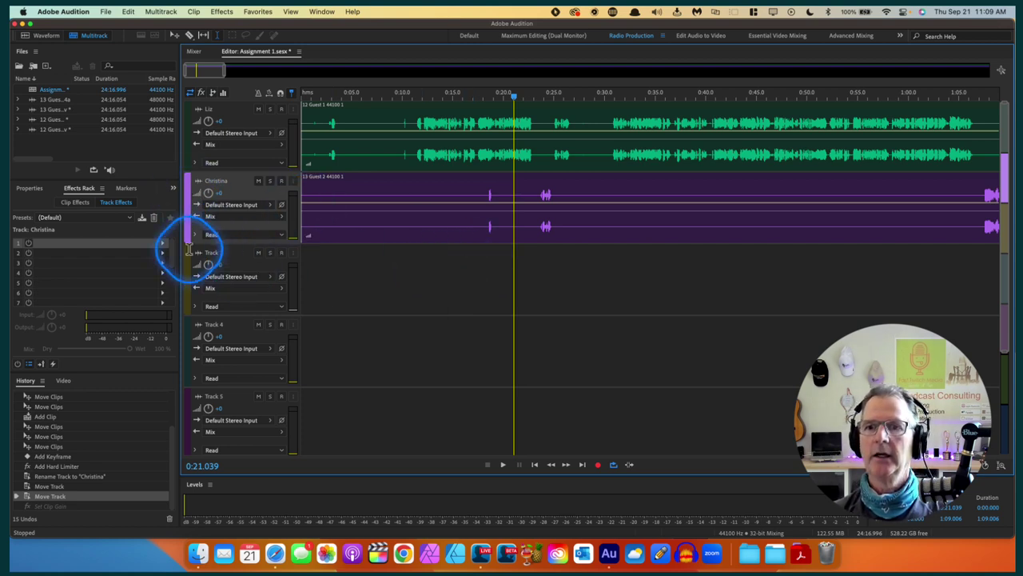
Step: Add a Hard Limiter to Christina's slot 1 with Maximum Amplitude set to -12 dB
left_click(163, 243)
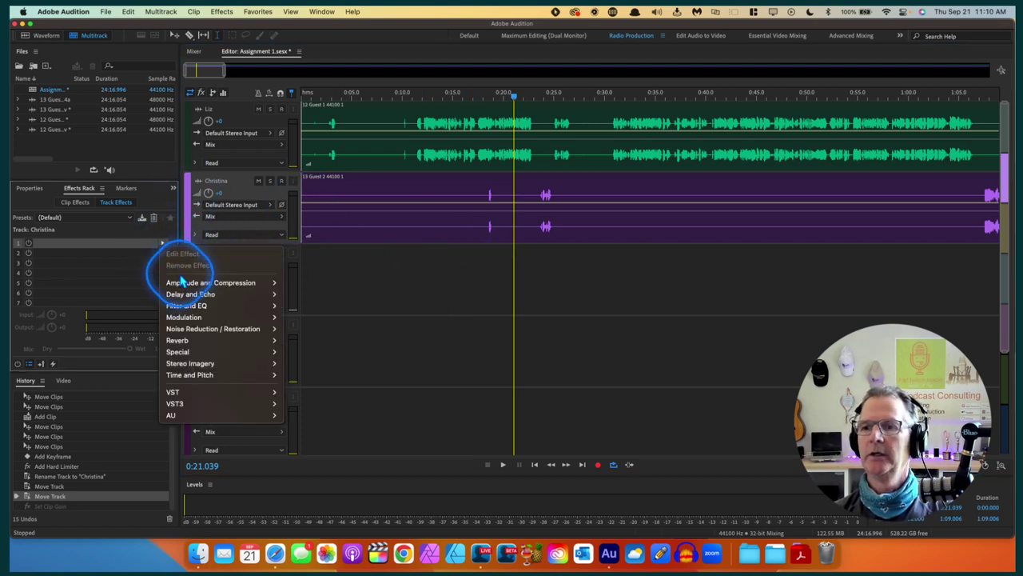
mouse_move(177, 284)
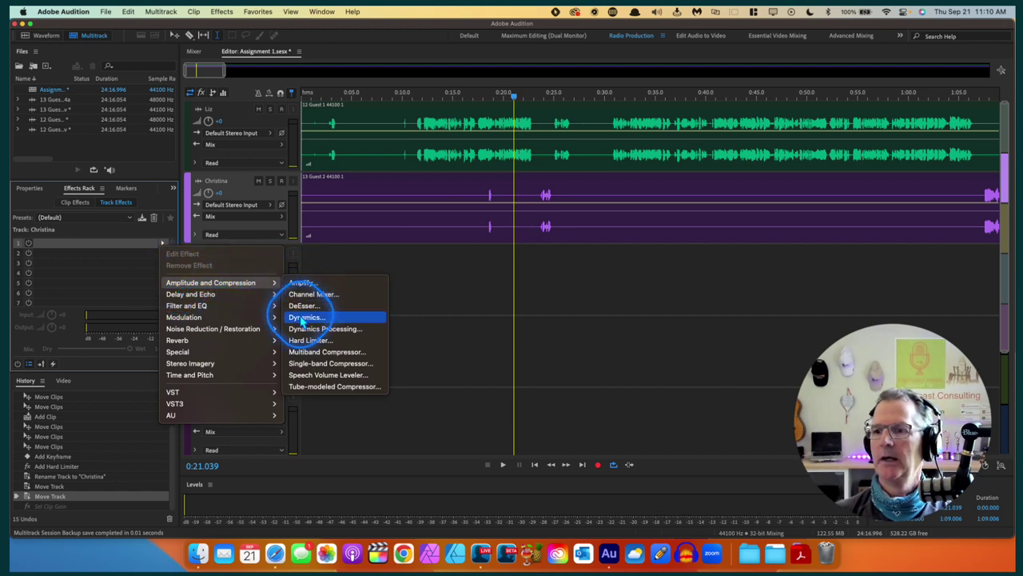
left_click(299, 341)
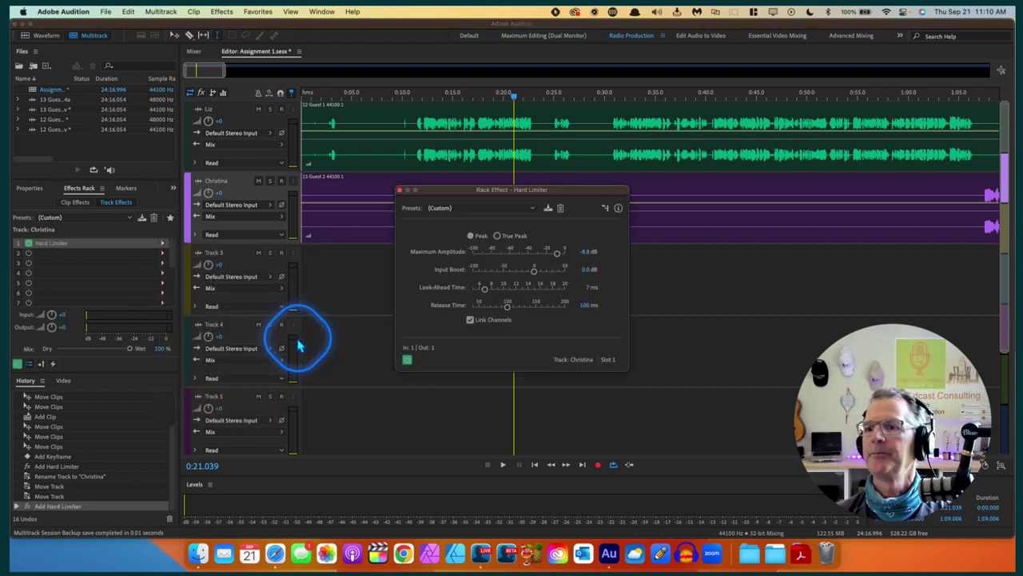
left_click(582, 252)
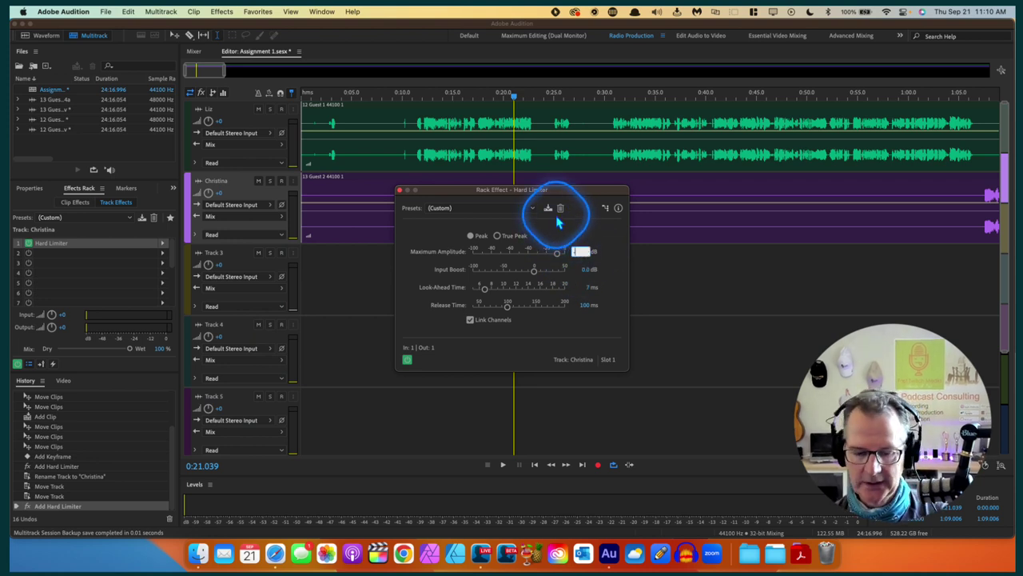
type("-12")
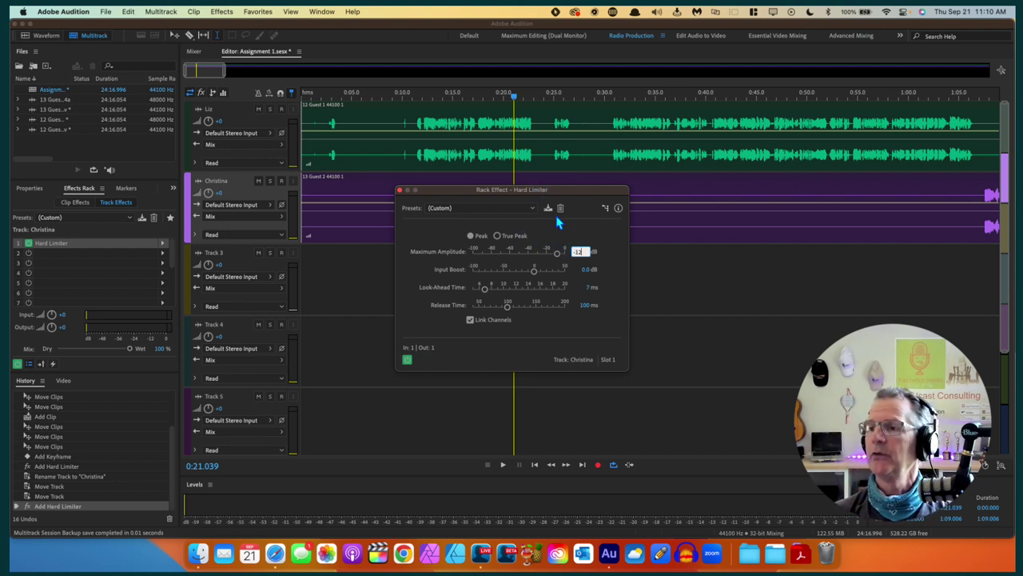
left_click(611, 344)
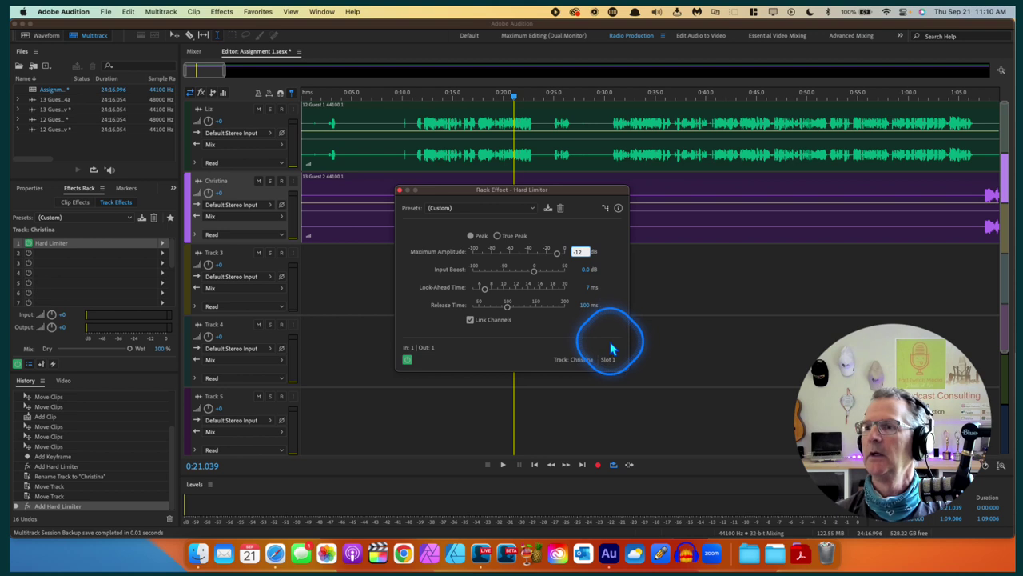
Step: Audition the limited voice around 1:09–1:14, then close the Hard Limiter window
scroll(679, 381, "right", 5)
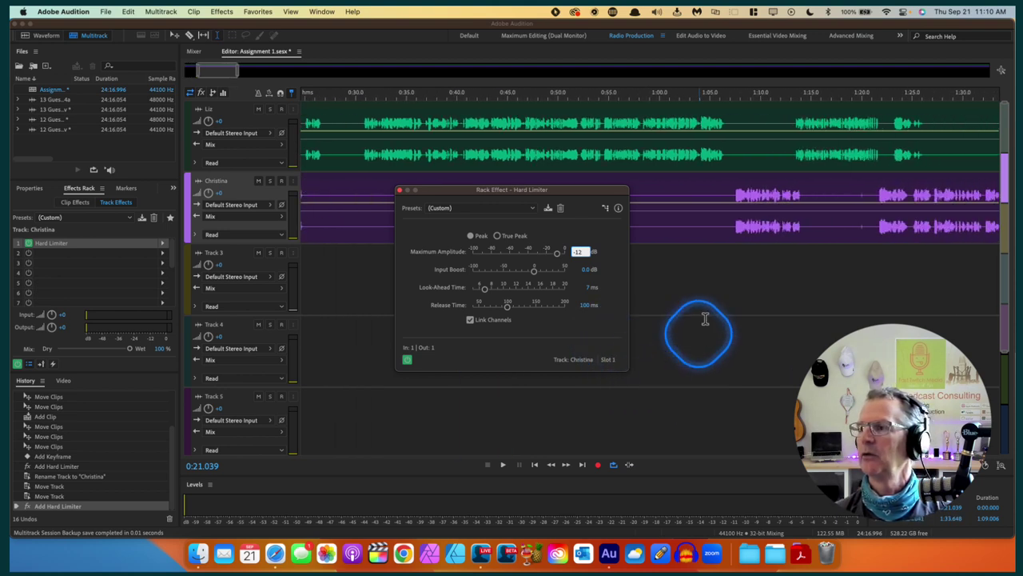
left_click(740, 256)
key("space")
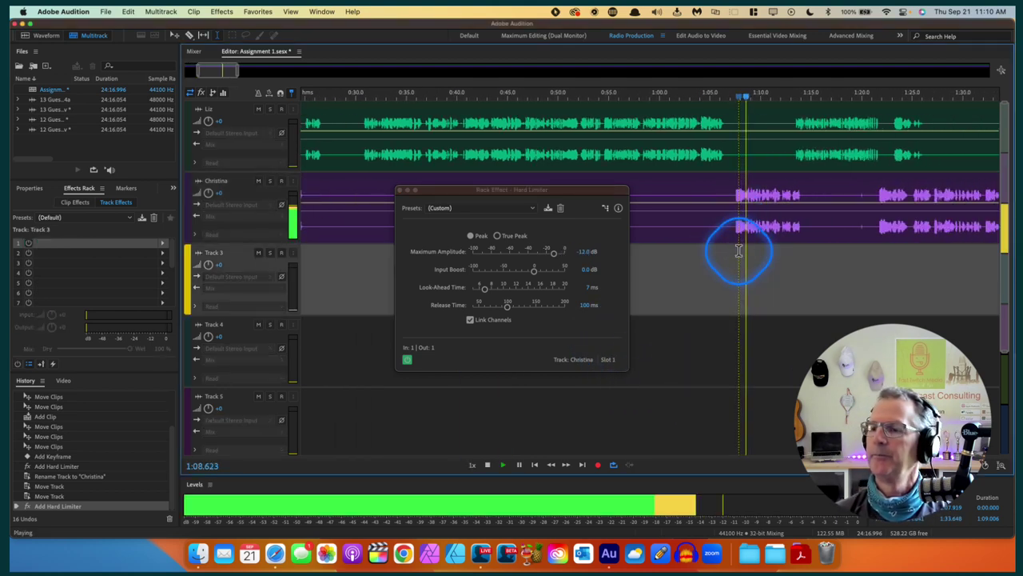
key("space")
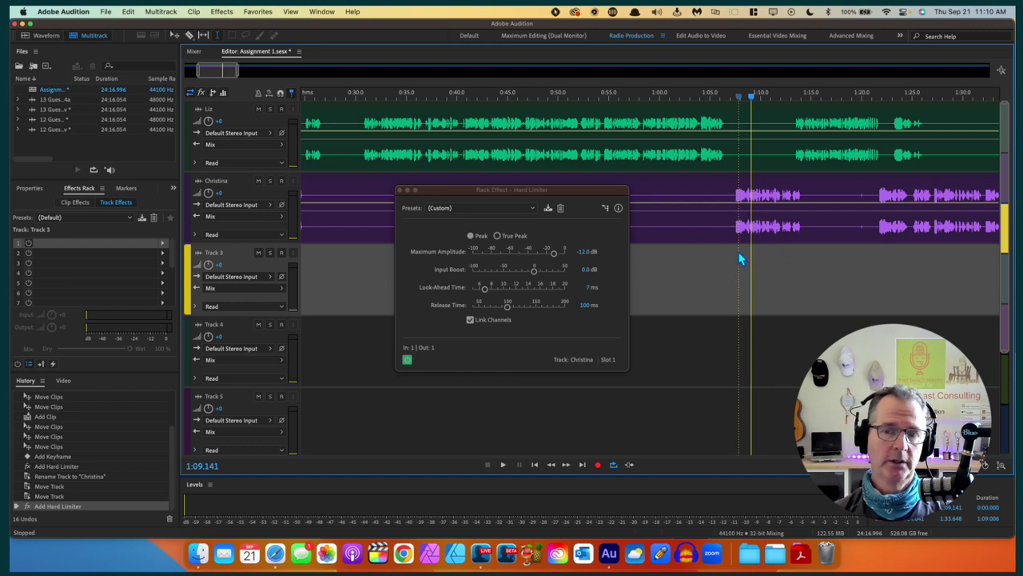
key("space")
left_click(736, 297)
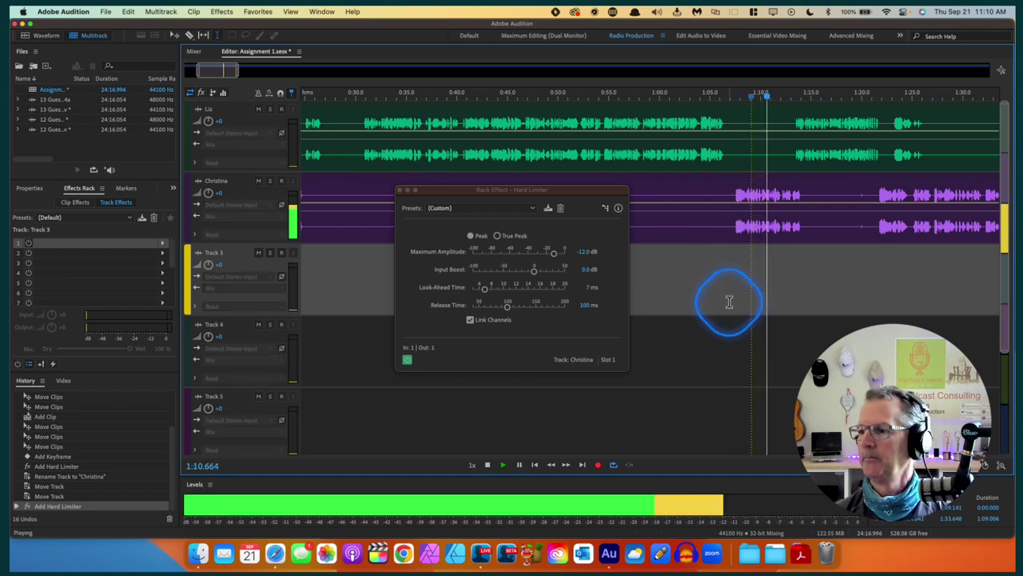
key("space")
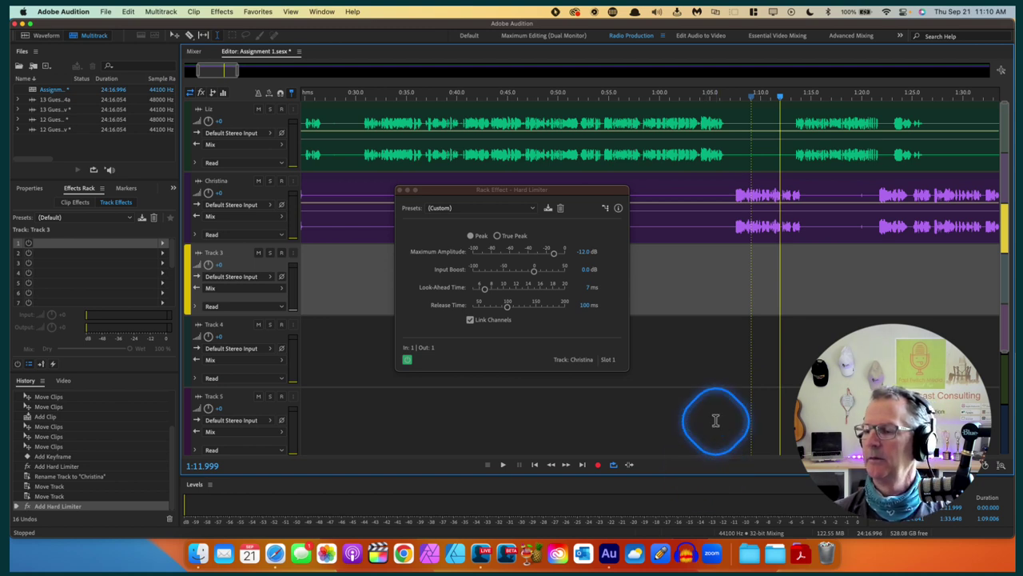
key("space")
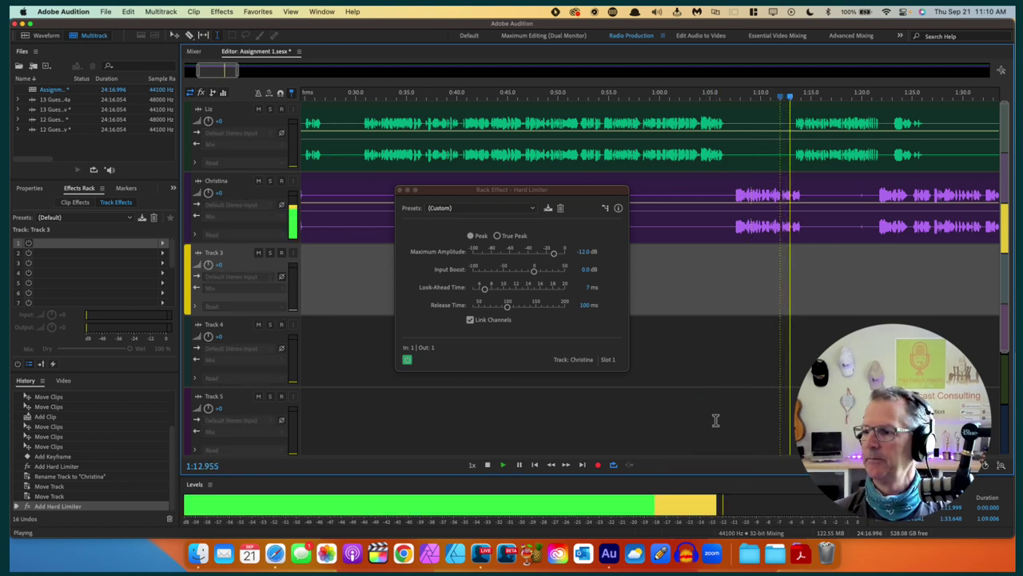
key("space")
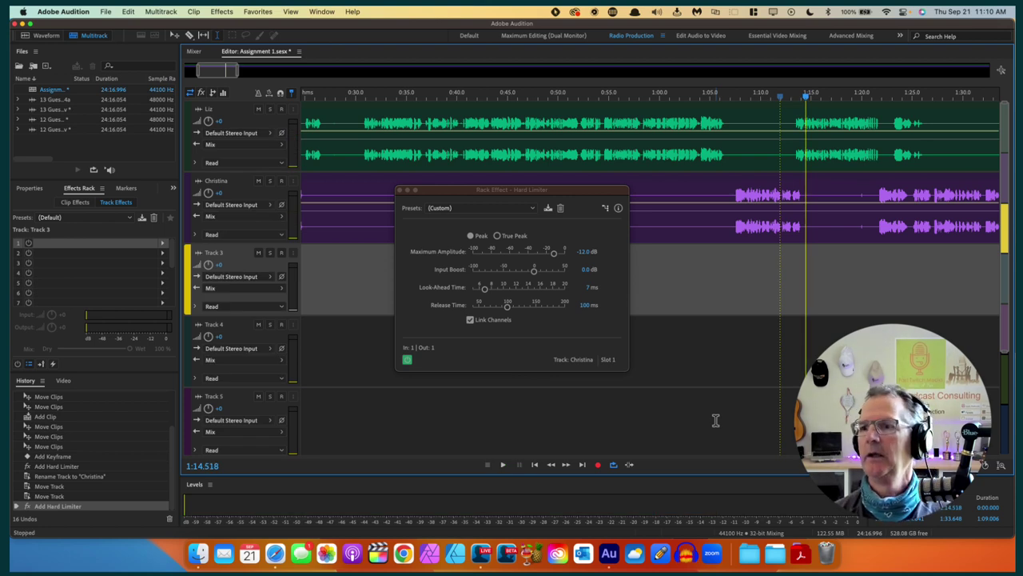
left_click(433, 192)
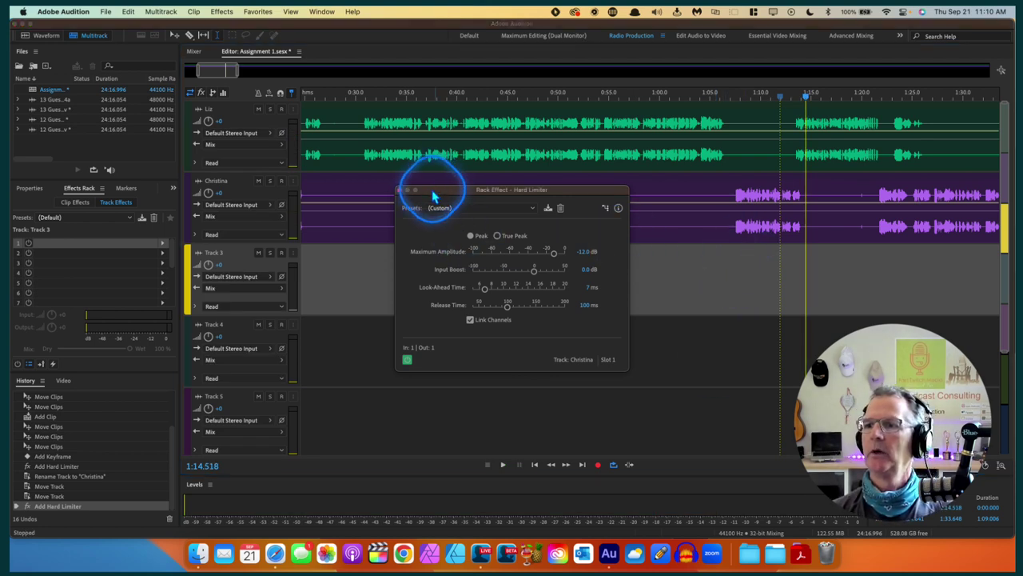
left_click(400, 194)
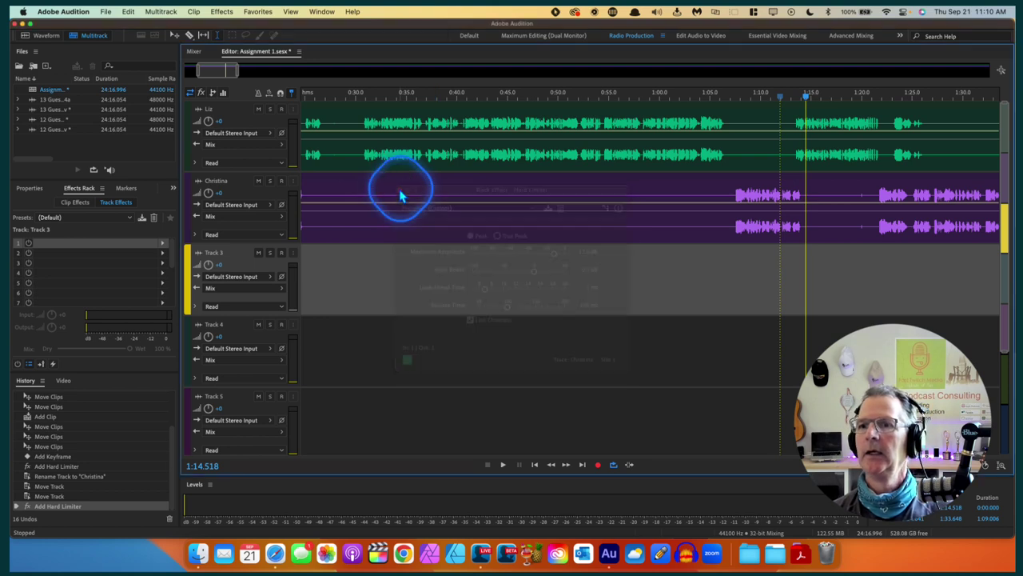
left_click(186, 211)
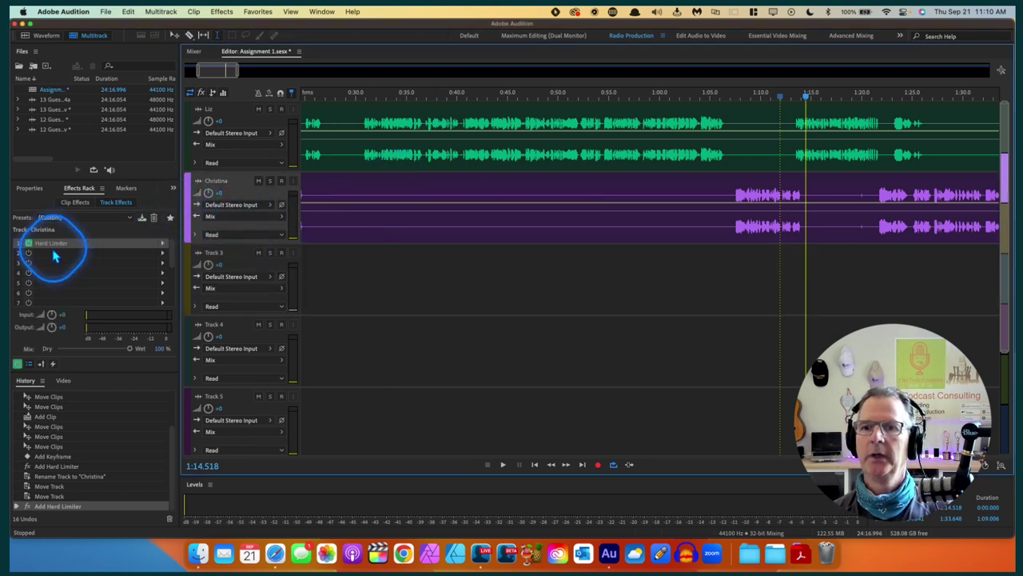
left_click(163, 243)
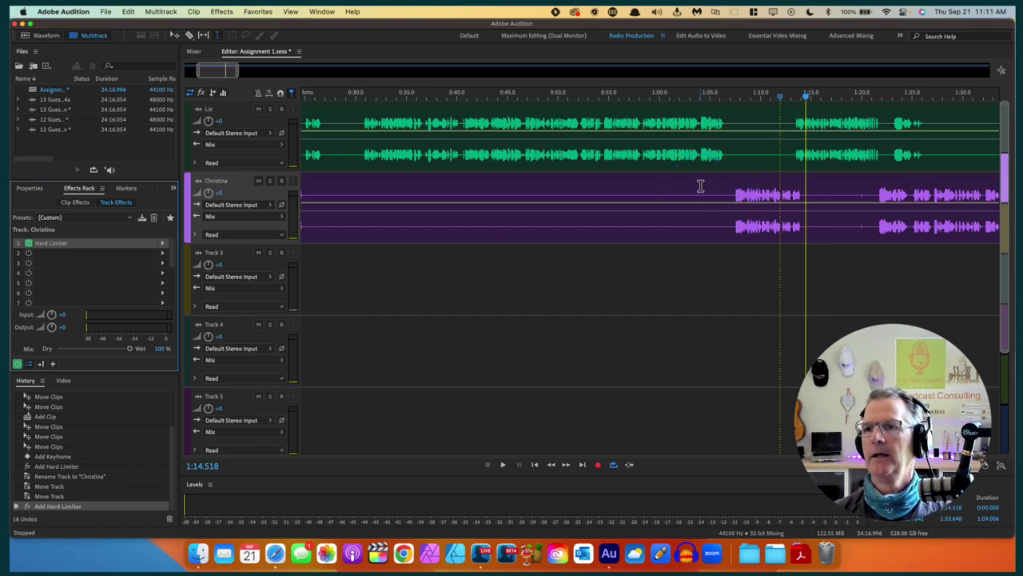
scroll(559, 282, "left", 5)
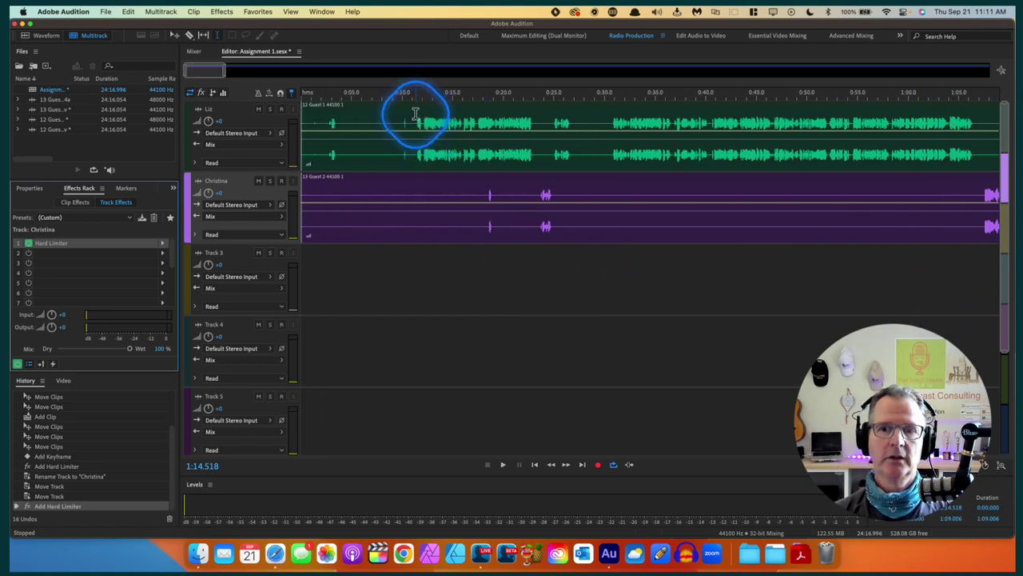
left_click(415, 113)
key("space")
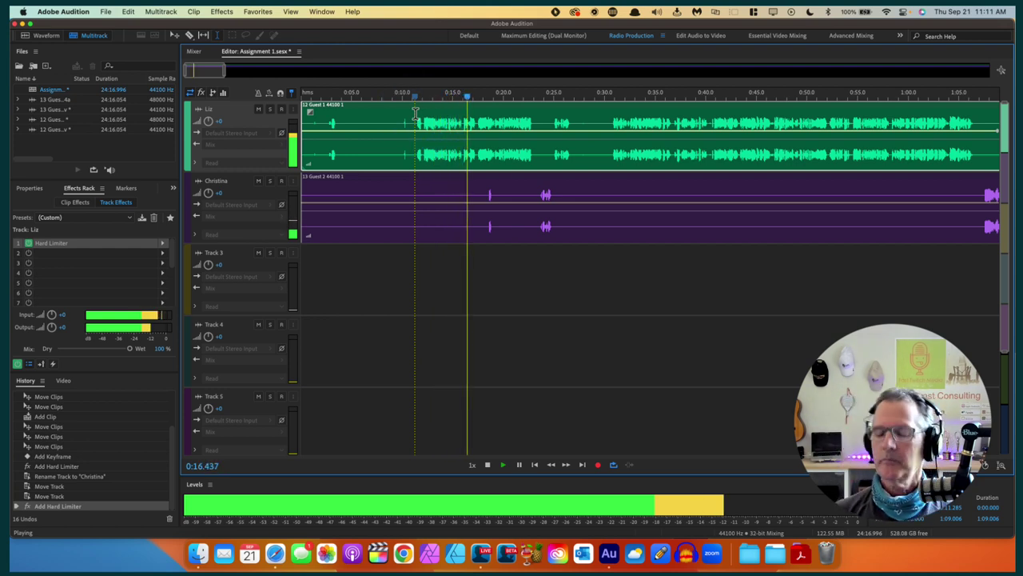
key("space")
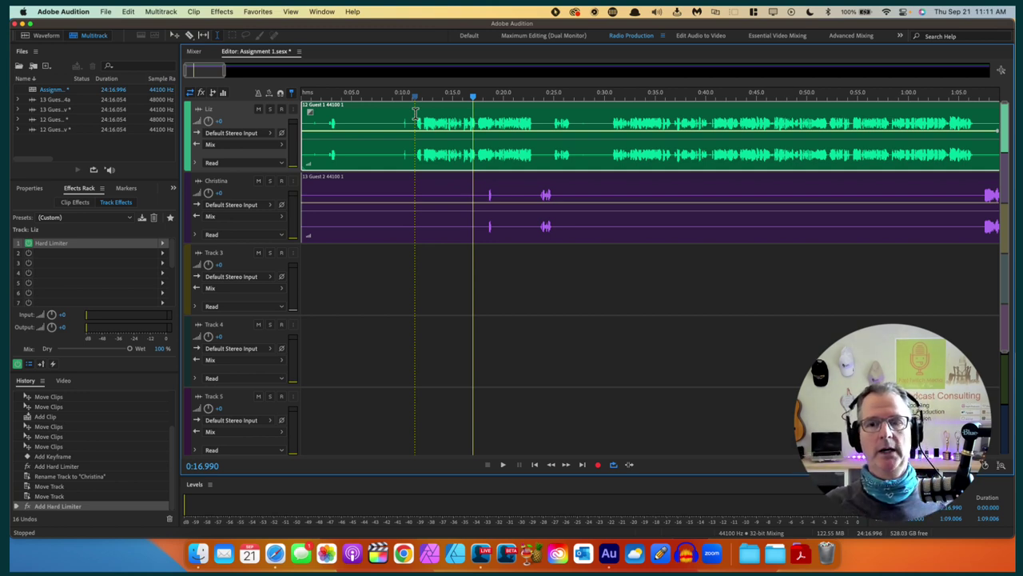
key("space")
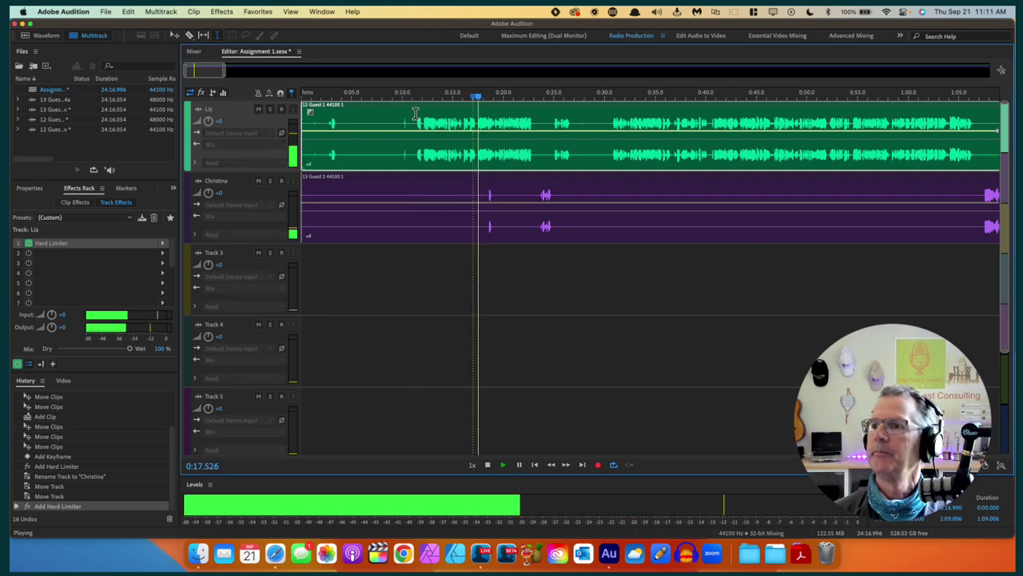
scroll(513, 304, "right", 5)
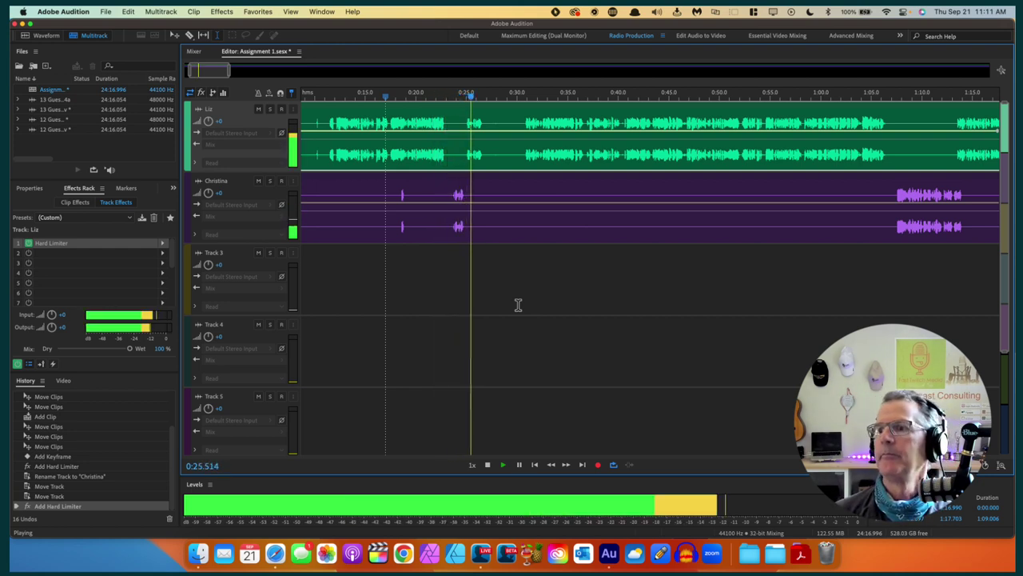
left_click(438, 330)
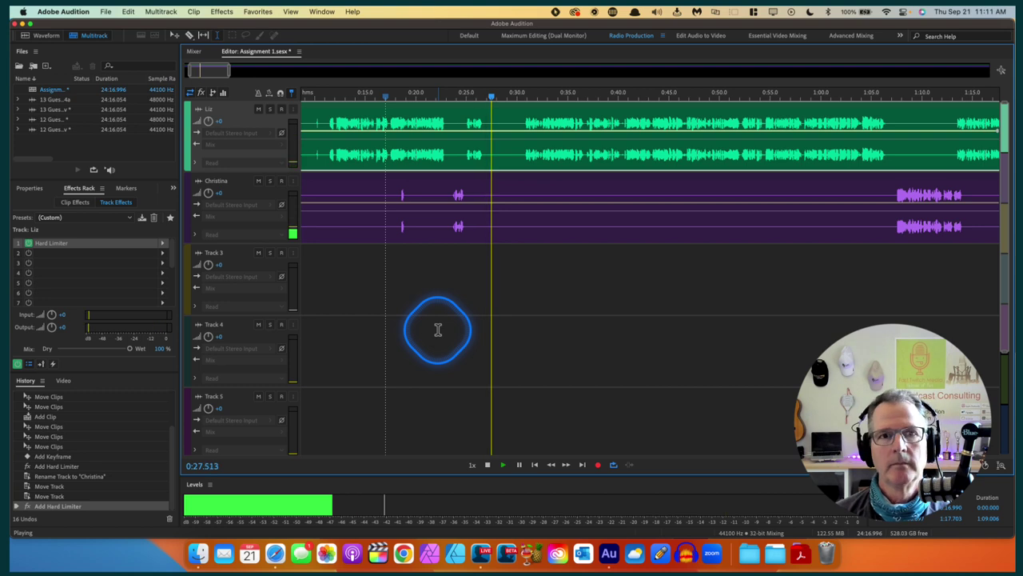
key("space")
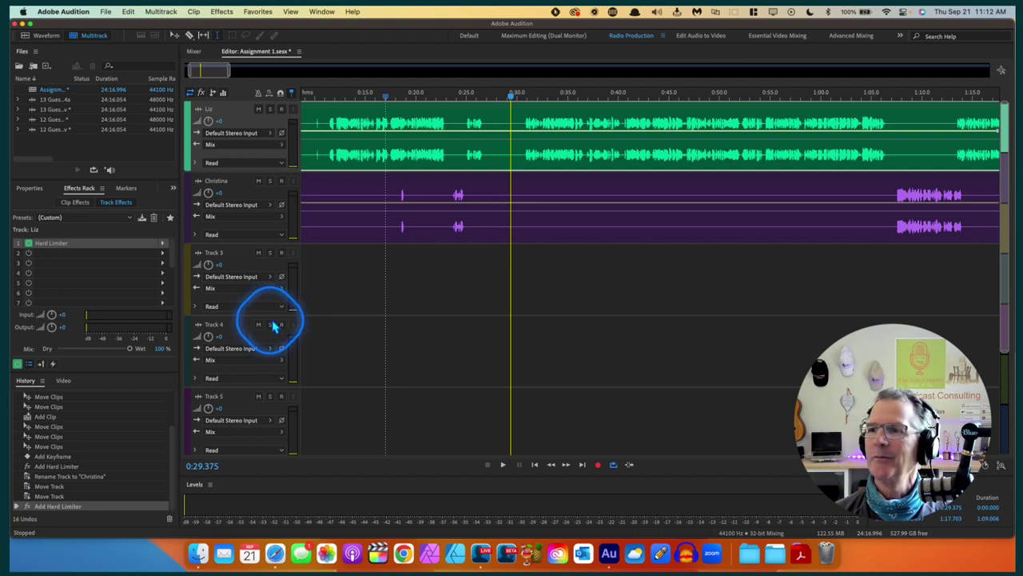
left_click(478, 195)
key("space")
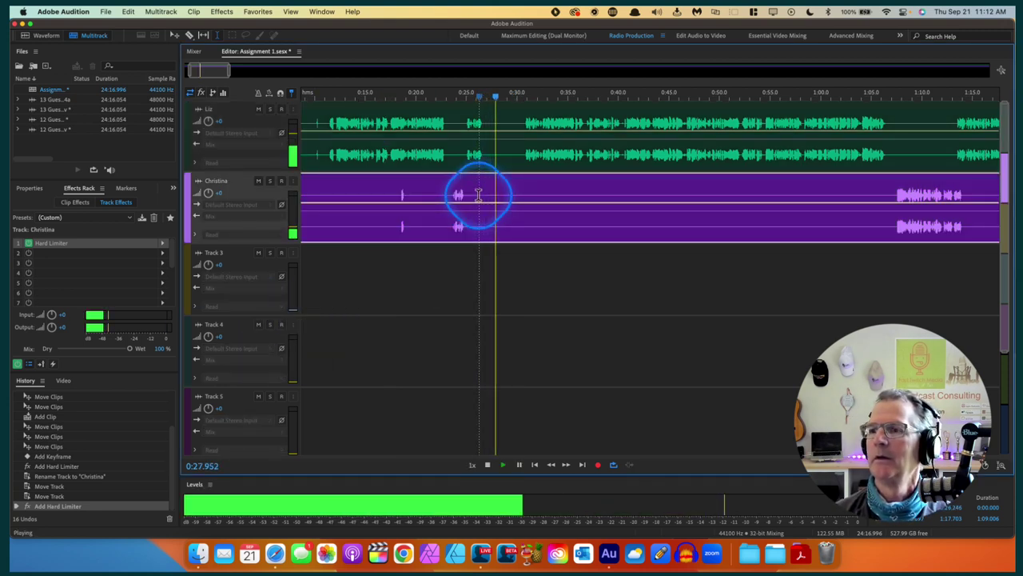
key("space")
left_click(488, 192)
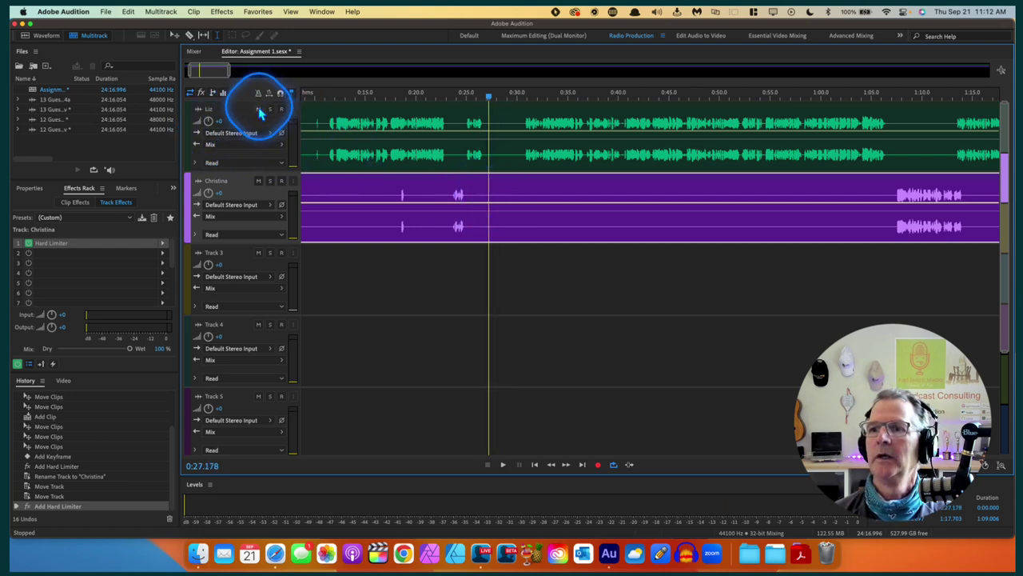
Step: Mute each speaker in turn and play to hear Christina, then Liz, alone
left_click(258, 108)
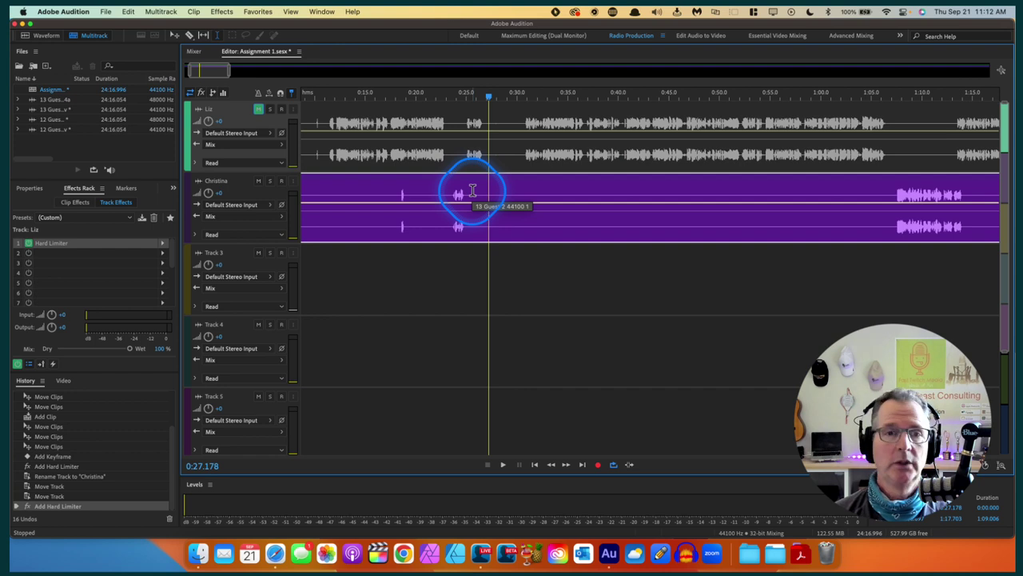
key("space")
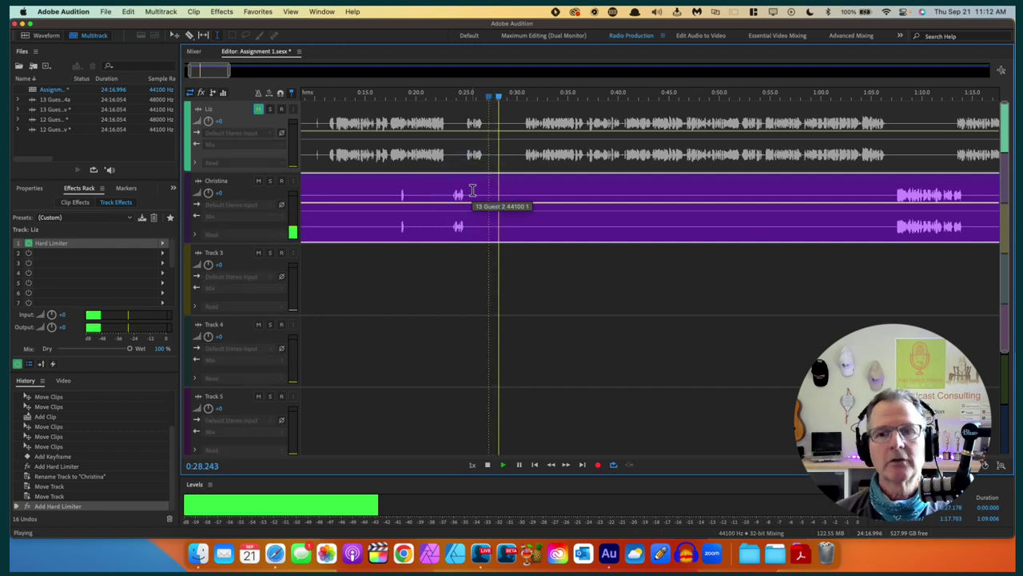
key("space")
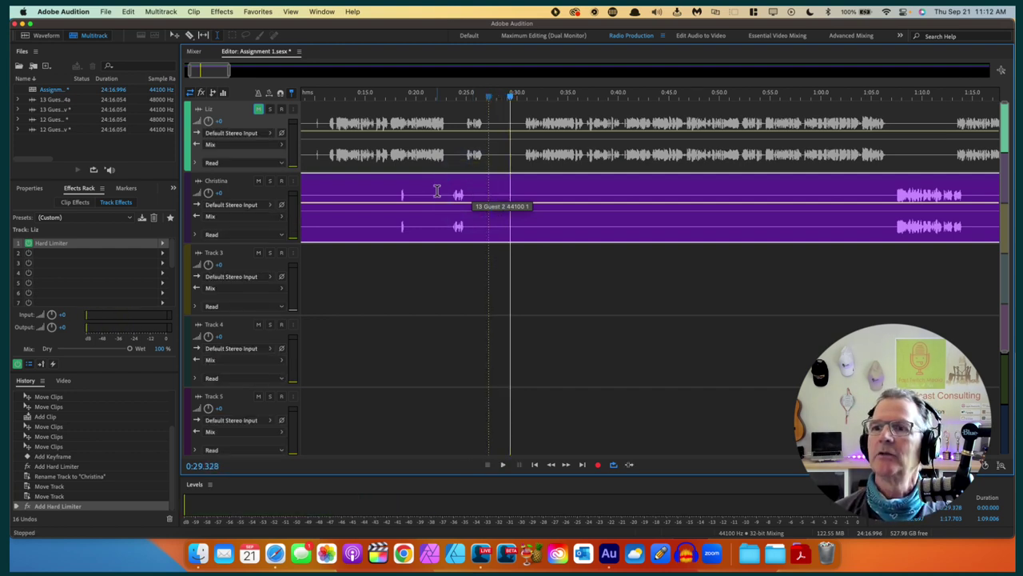
left_click(258, 181)
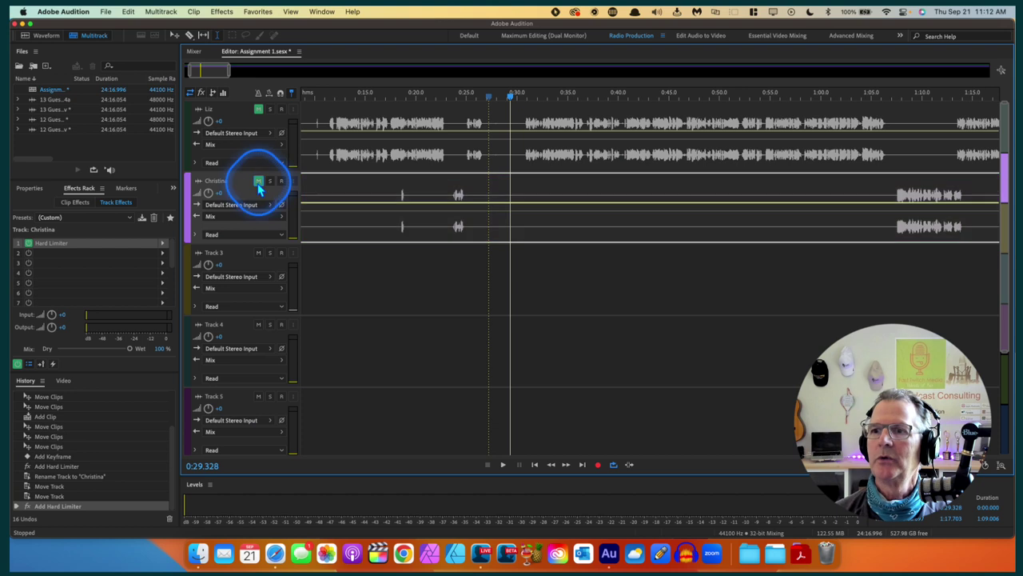
left_click(258, 113)
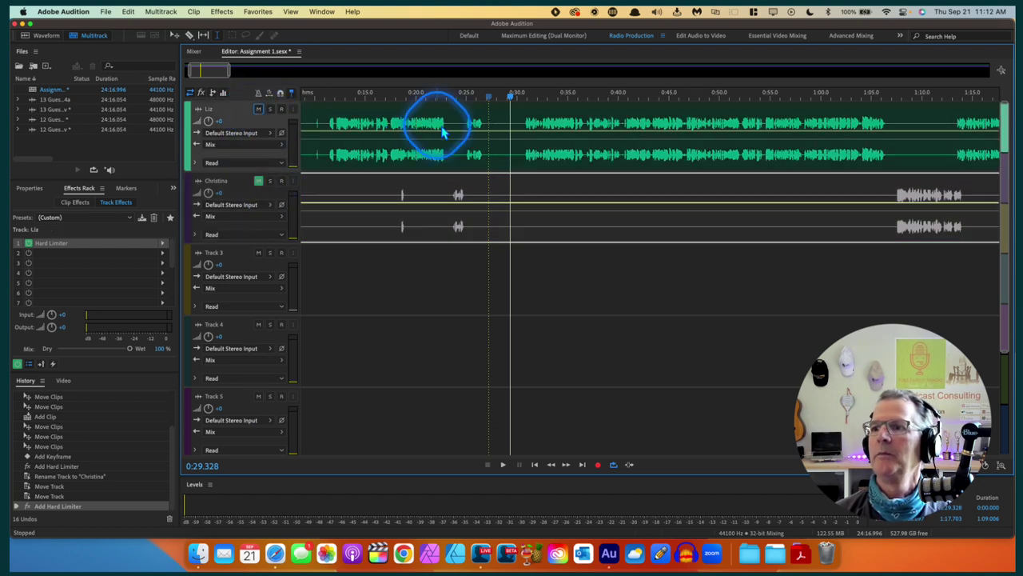
left_click(492, 118)
key("space")
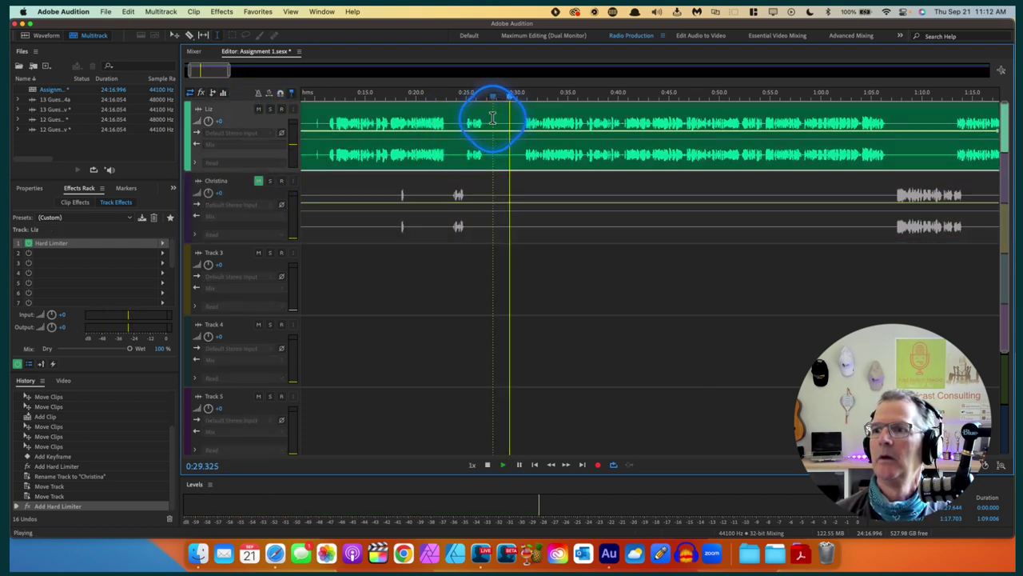
key("space")
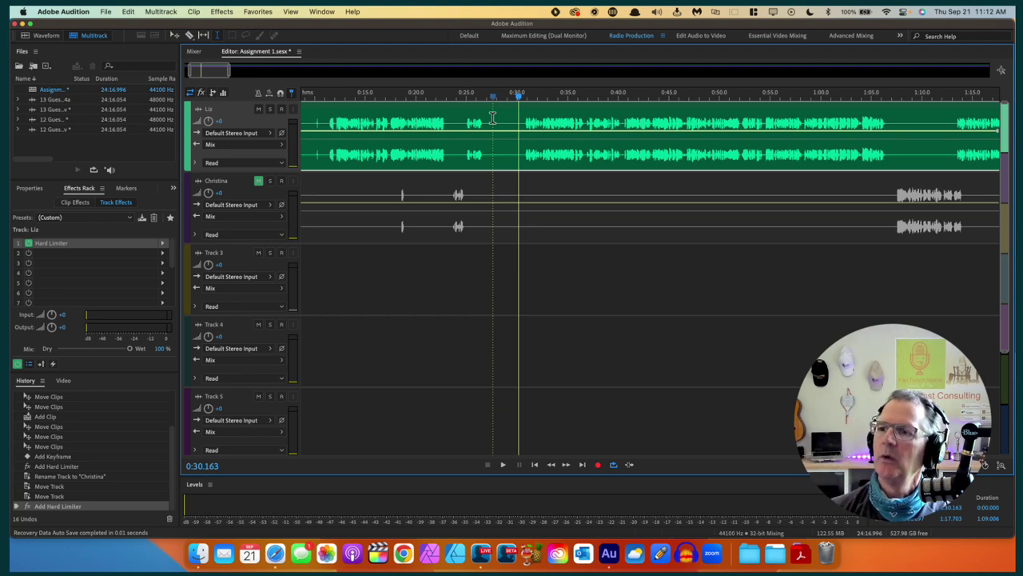
Step: Unmute Christina and compare playback from 0:25.469, then leave Liz muted and select Christina's track
left_click(471, 193)
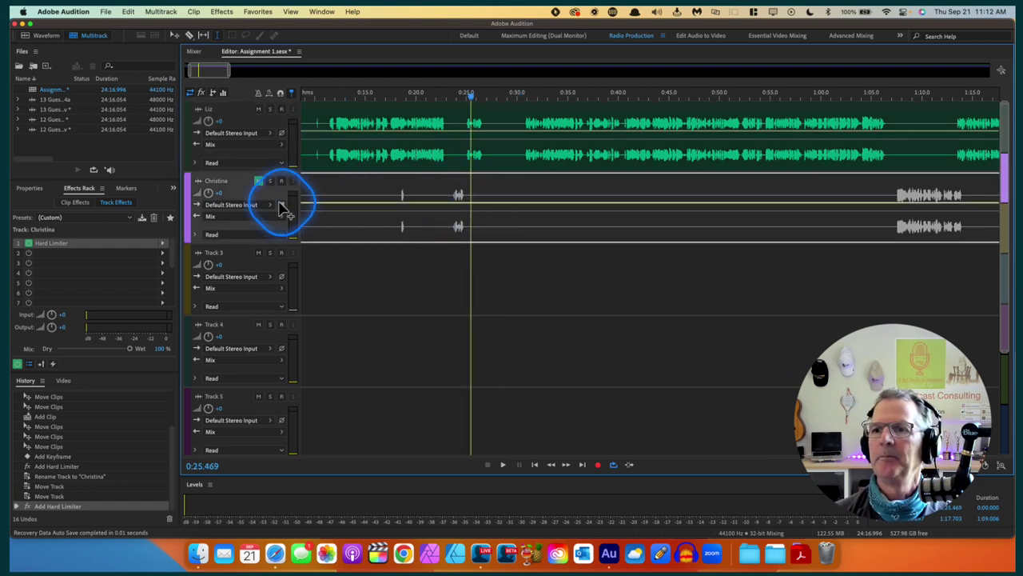
left_click(258, 183)
key("space")
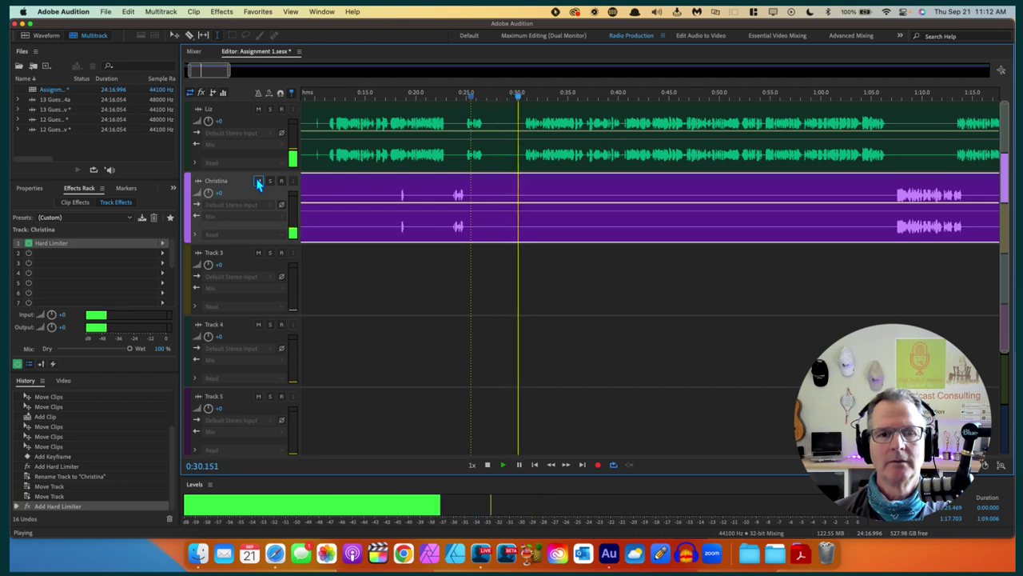
key("space")
left_click_drag(342, 206, 347, 258)
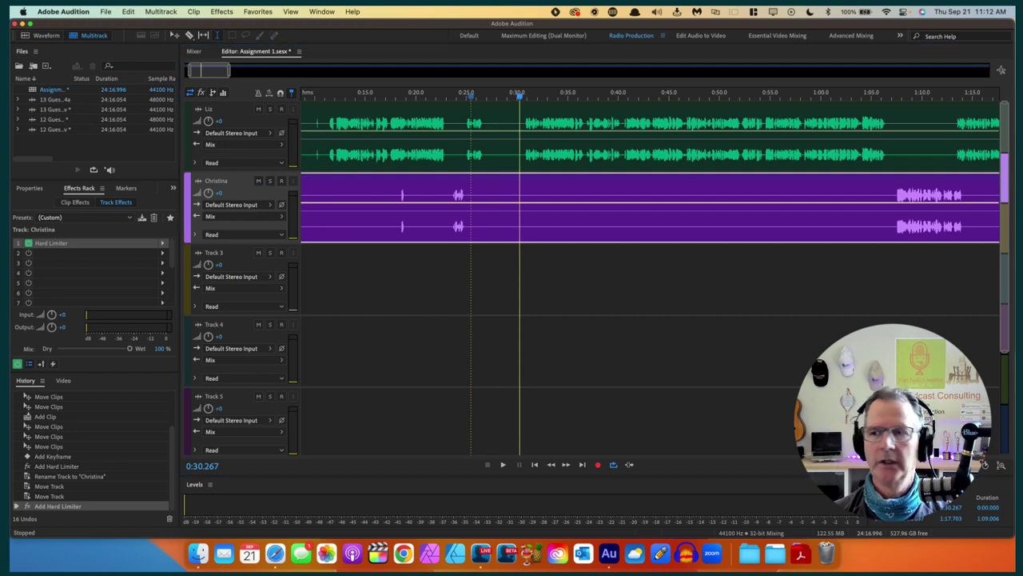
left_click(486, 124)
key("space")
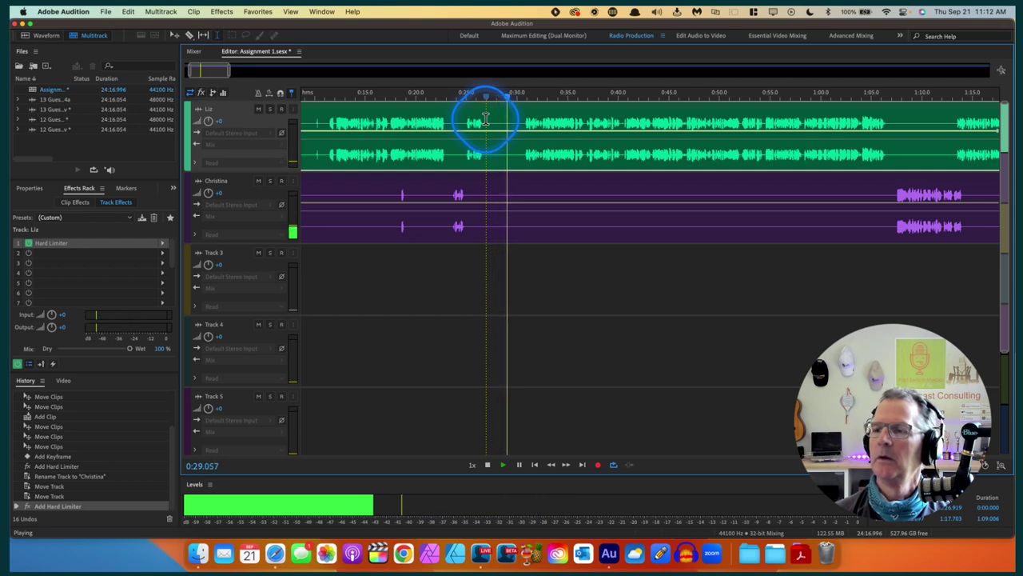
key("space")
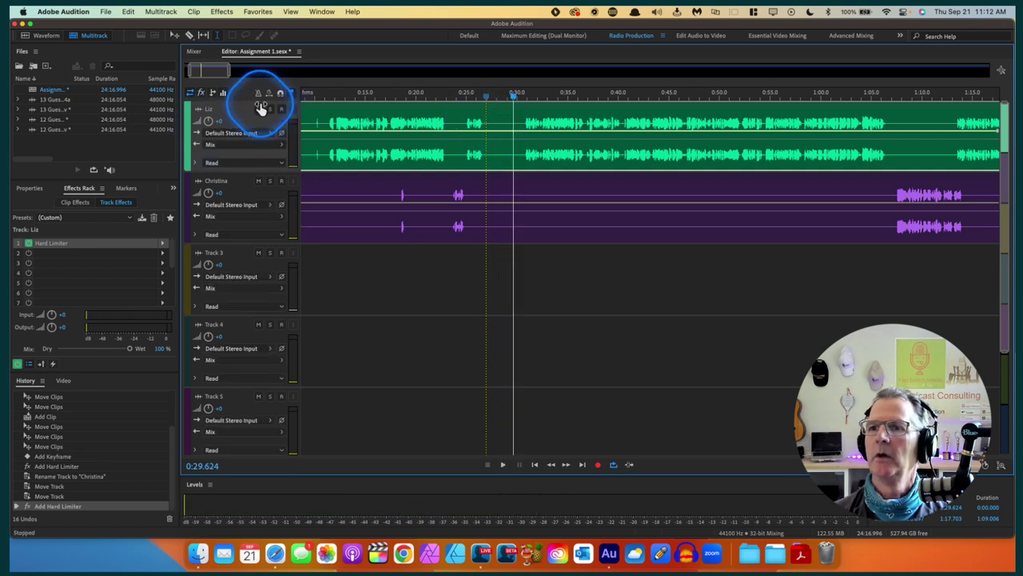
left_click(258, 108)
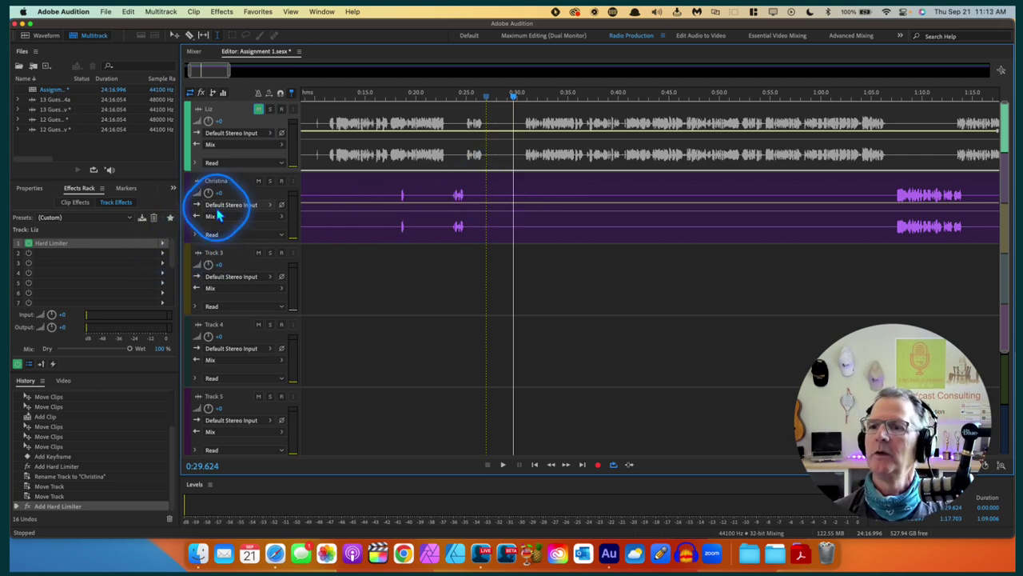
left_click(190, 206)
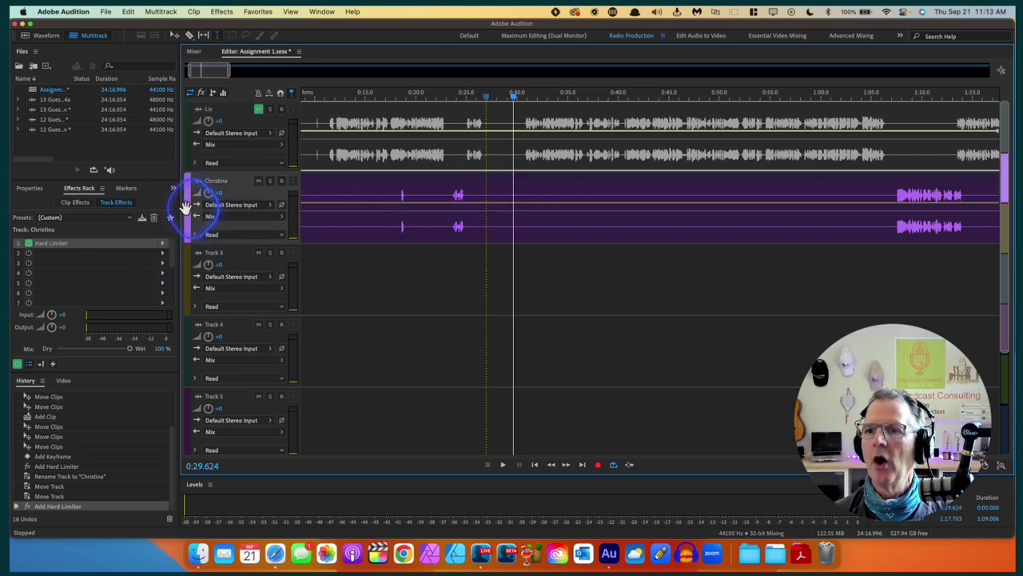
Step: Show Noise Reduction / Restoration effects, including DeNoise, in slot 2's effect list
left_click(162, 257)
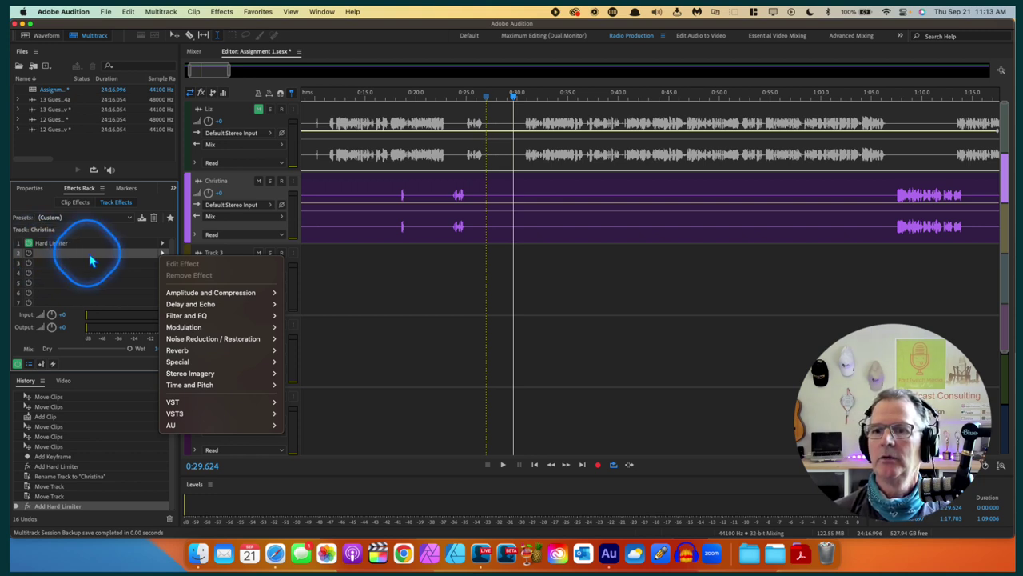
mouse_move(190, 342)
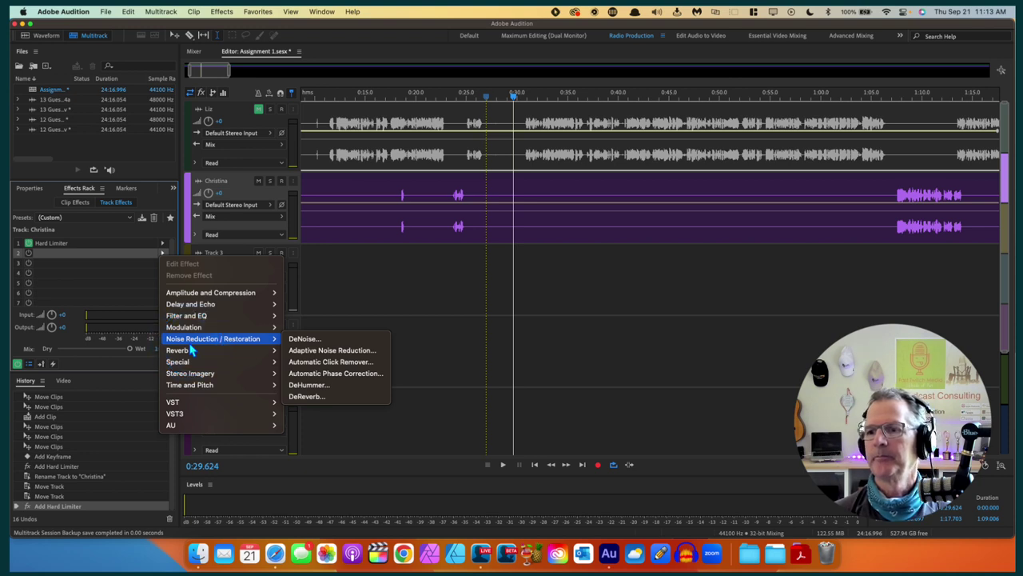
Step: Add DeNoise to slot 2, and try other processing focus shapes before returning to broadband while playing
left_click(304, 339)
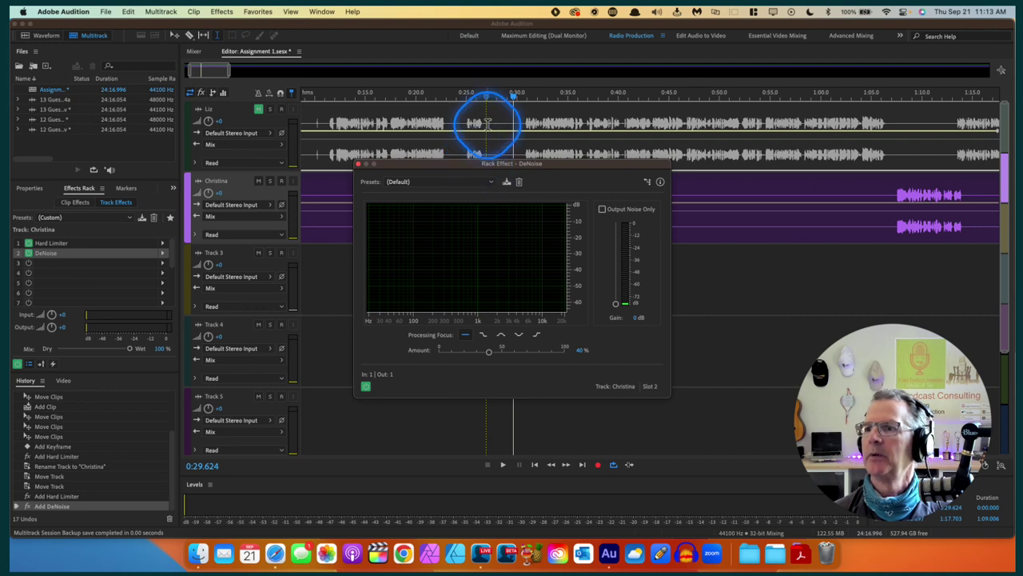
key("space")
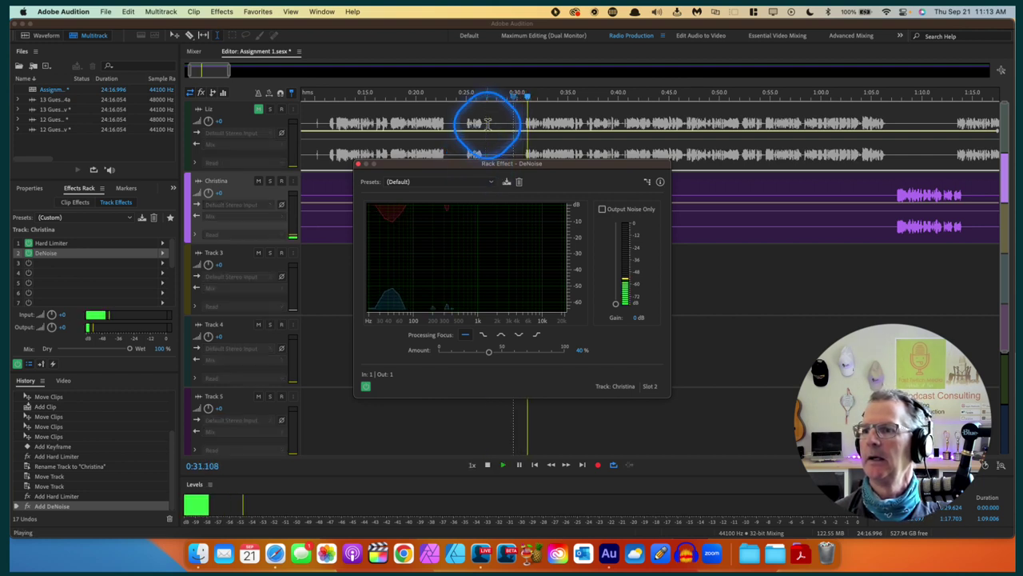
key("space")
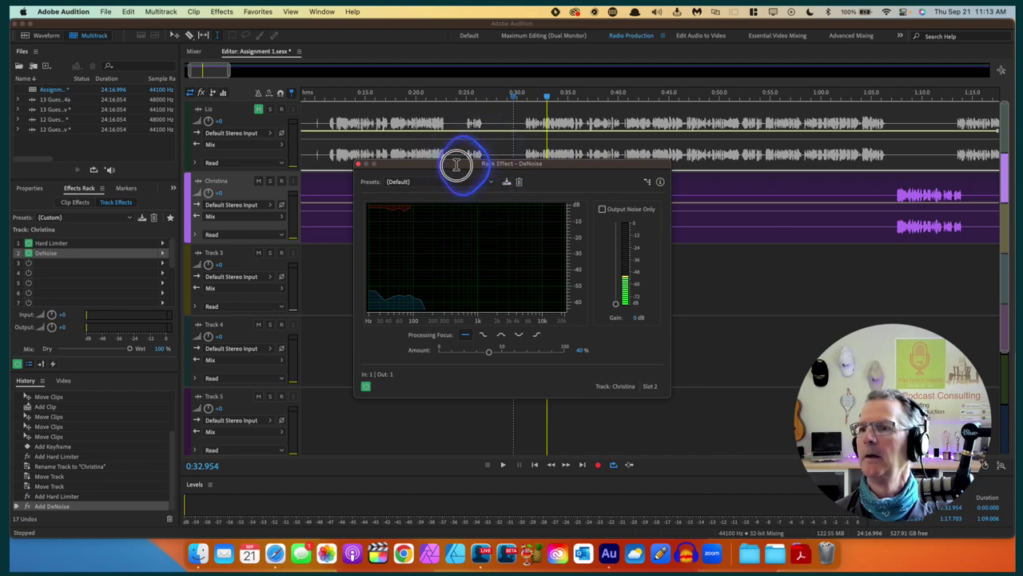
left_click_drag(455, 164, 182, 204)
left_click(481, 195)
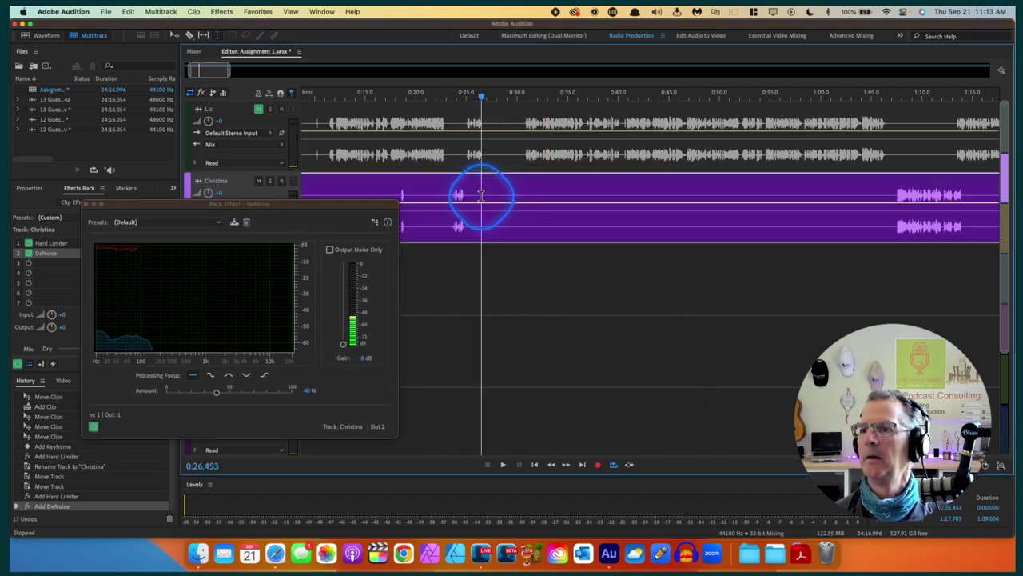
key("space")
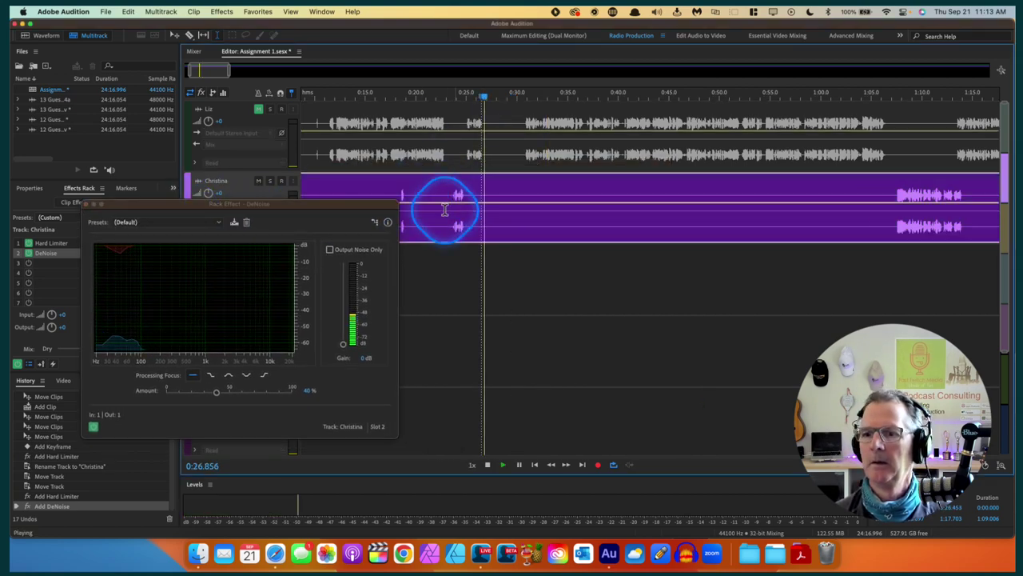
left_click(229, 375)
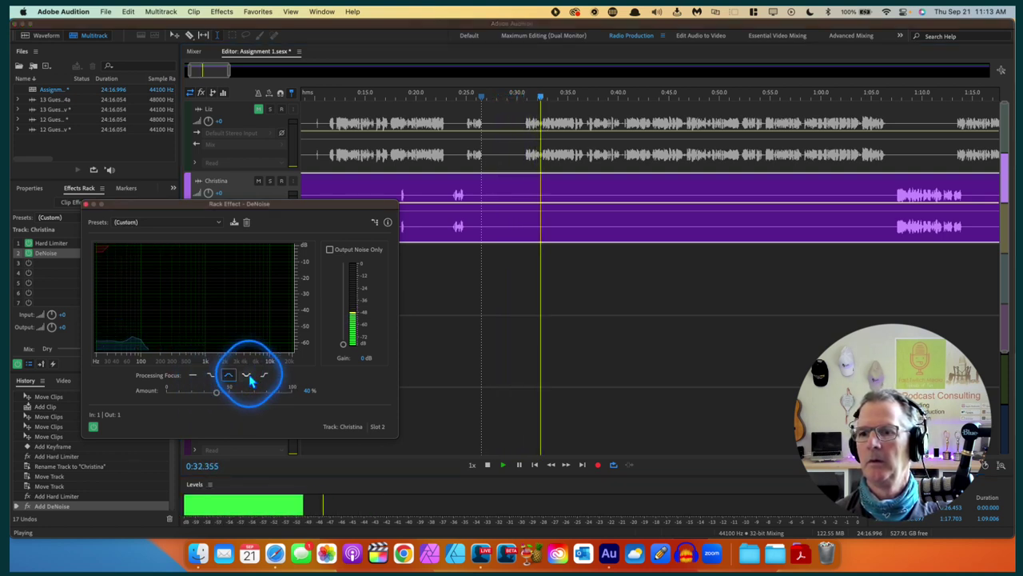
left_click(250, 380)
left_click(193, 380)
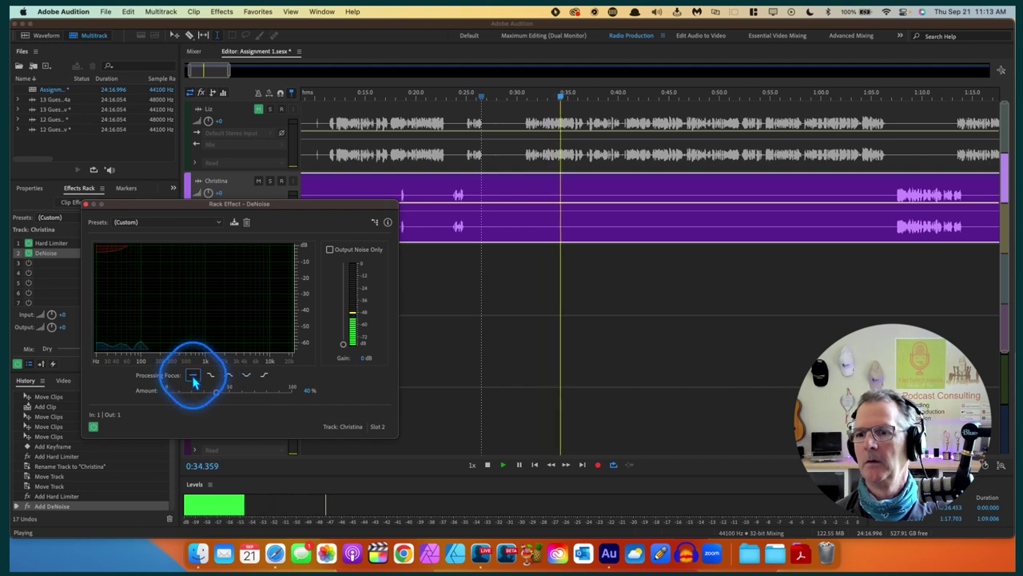
key("space")
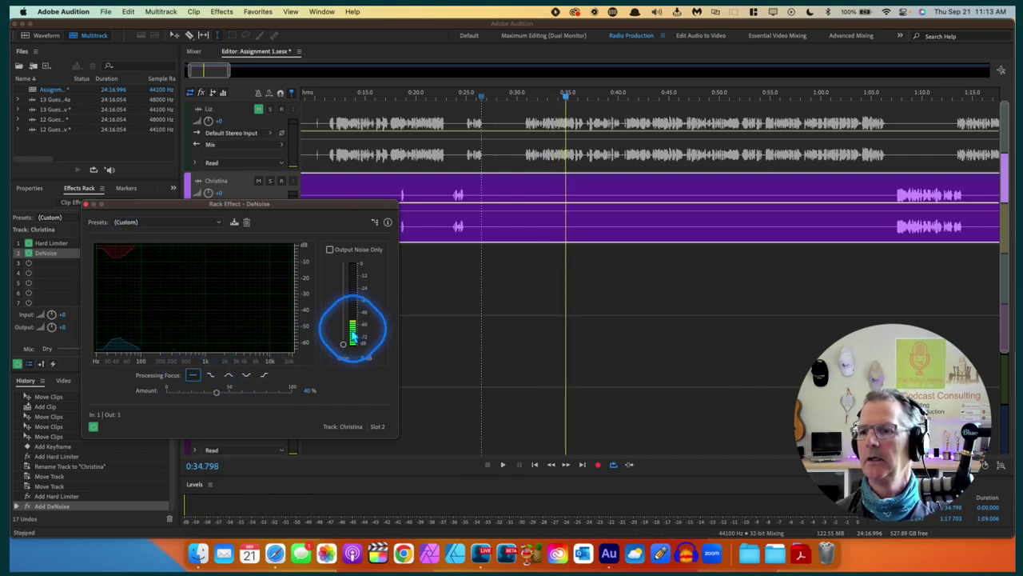
key("space")
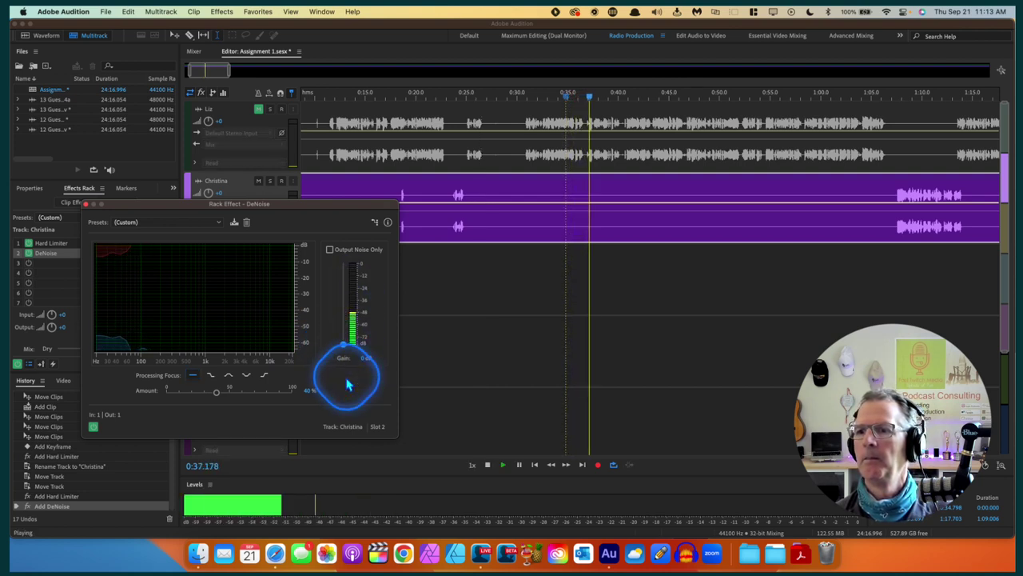
key("space")
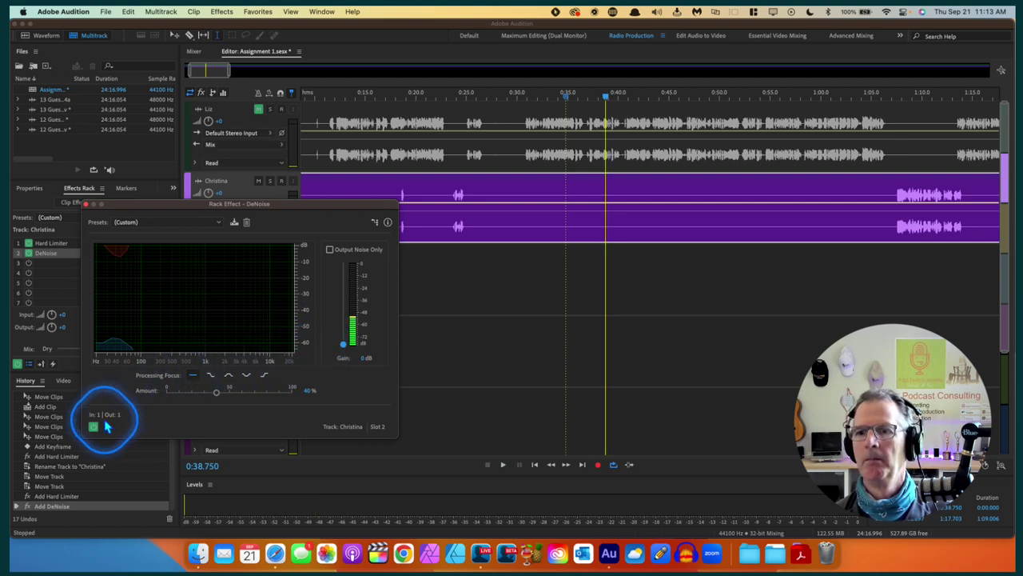
Step: Try the Heavy Noise Reduction preset during playback, then revert DeNoise to Default
left_click(220, 224)
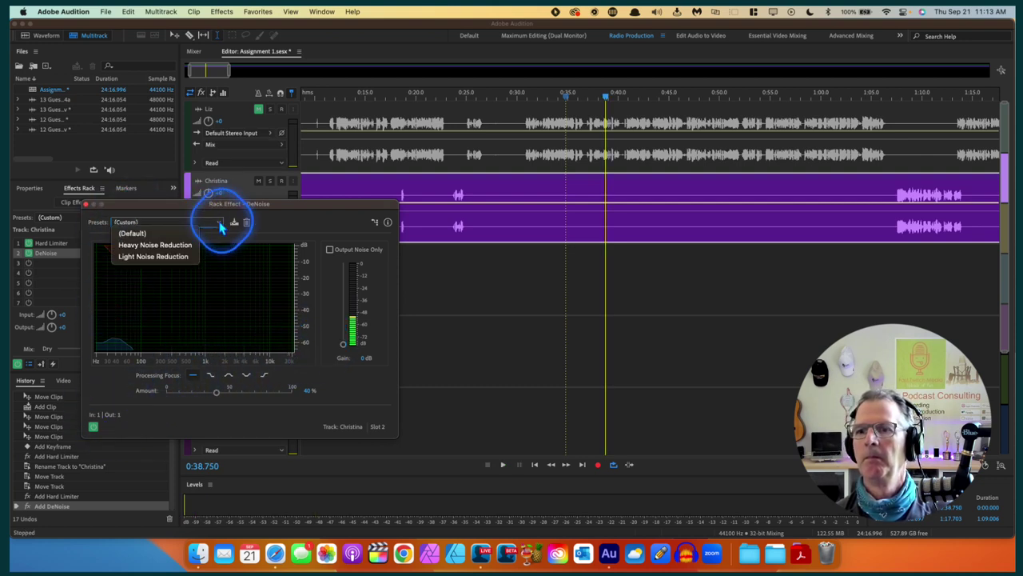
left_click(160, 245)
left_click(486, 211)
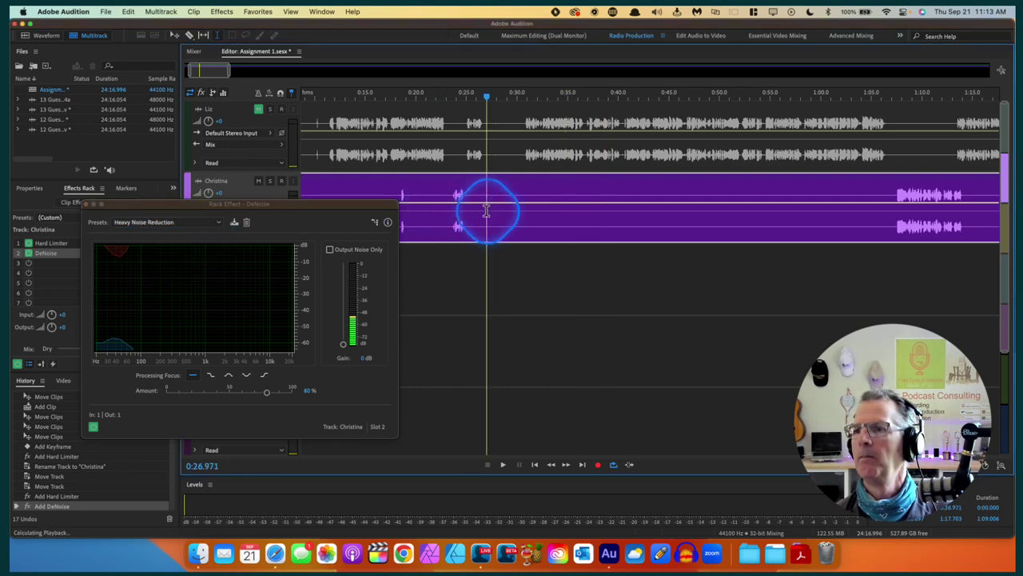
key("space")
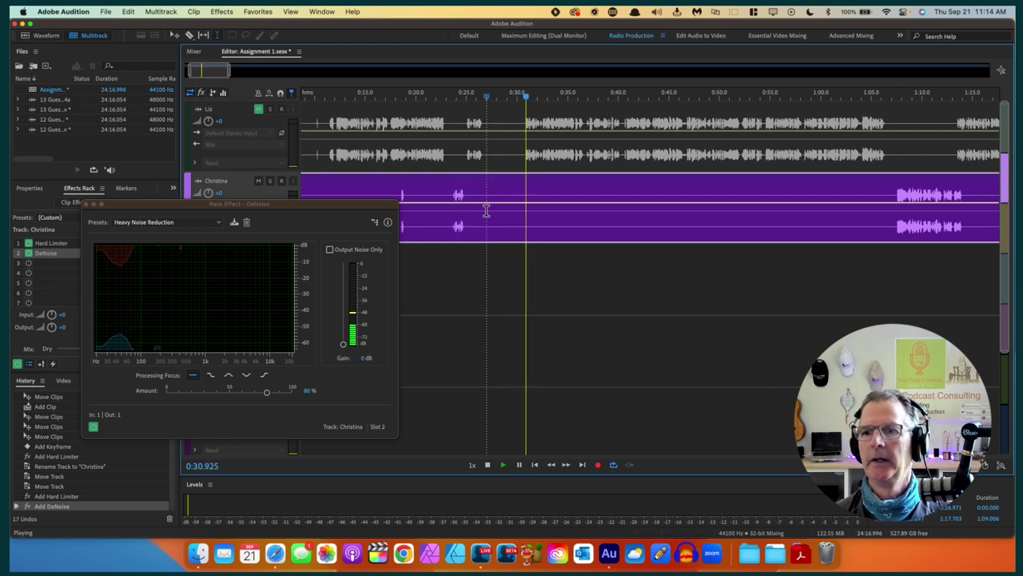
key("space")
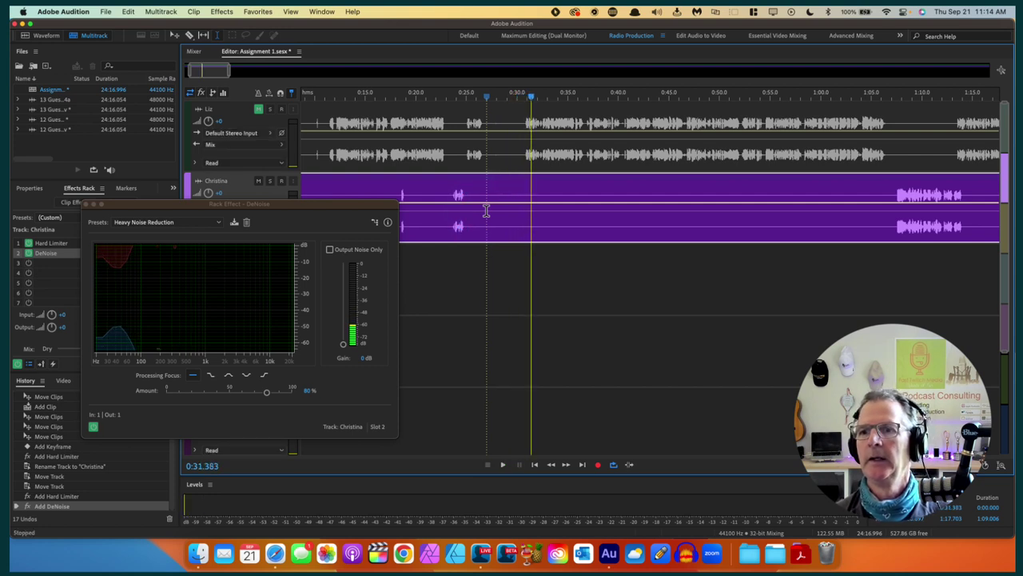
left_click(219, 224)
left_click(168, 233)
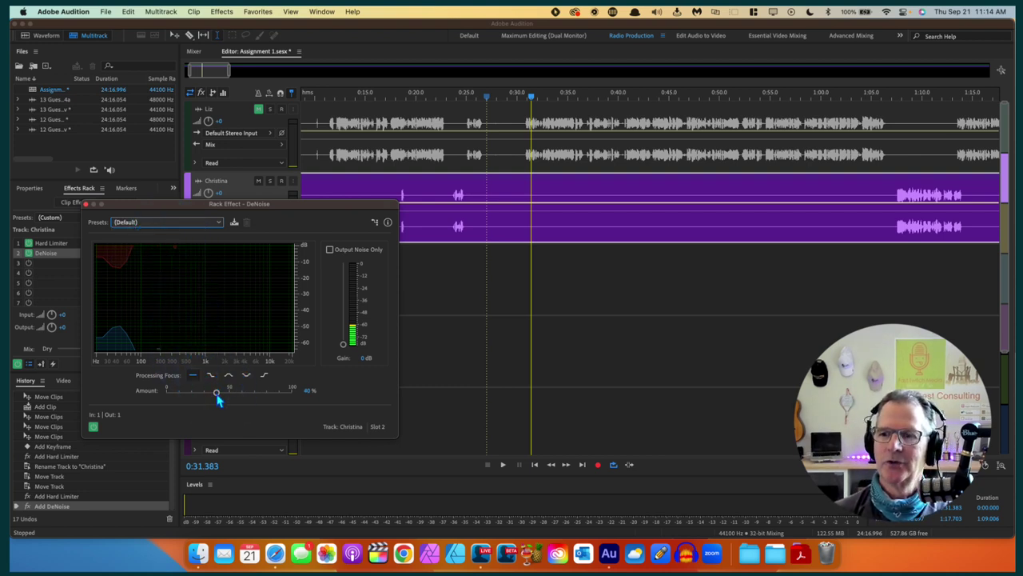
Step: Adjust the DeNoise Amount to 58% while playing from 0:27, then close the DeNoise window
left_click(488, 200)
key("space")
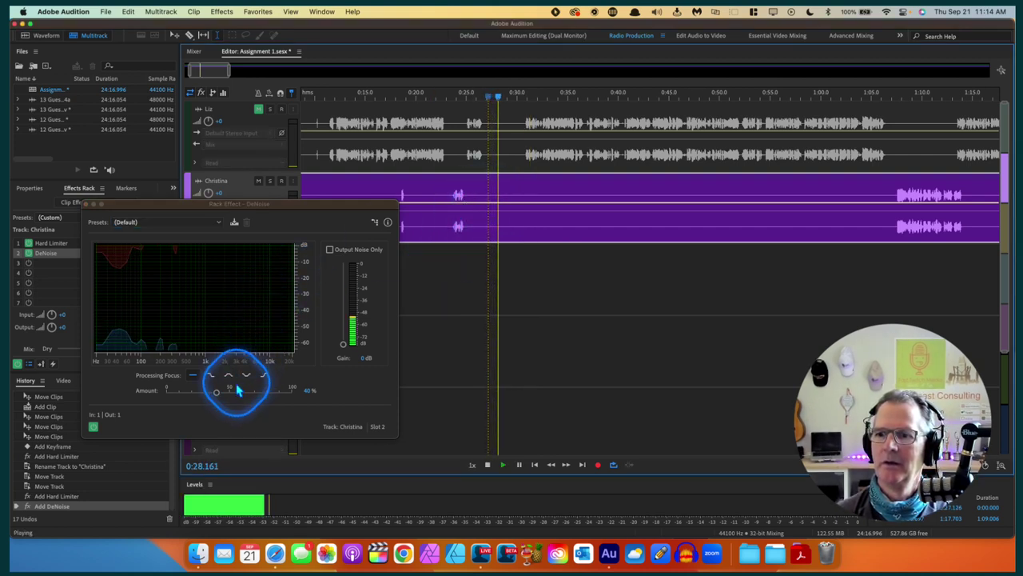
left_click_drag(217, 391, 238, 392)
left_click(438, 364)
left_click(245, 393)
left_click(93, 427)
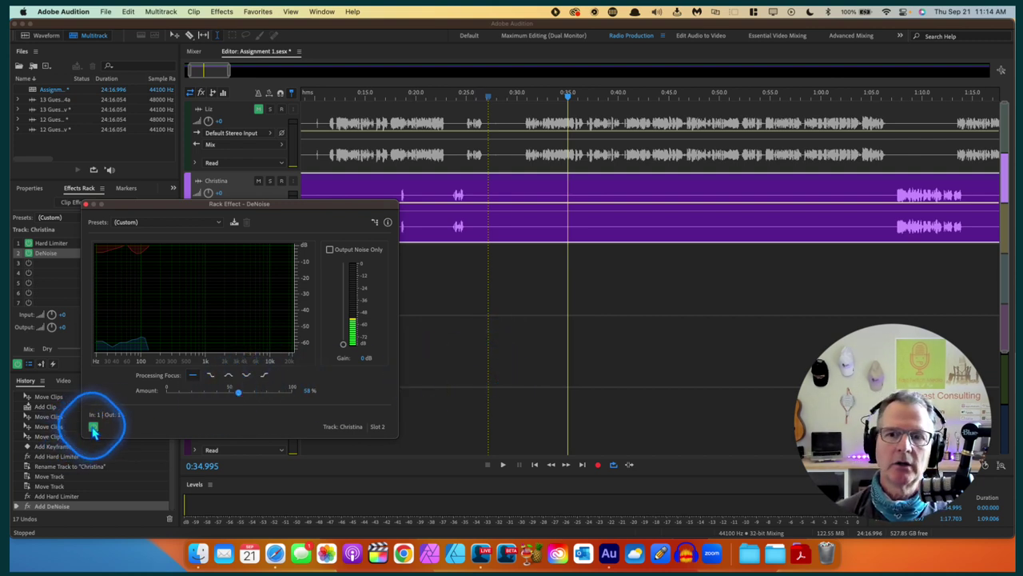
left_click(86, 204)
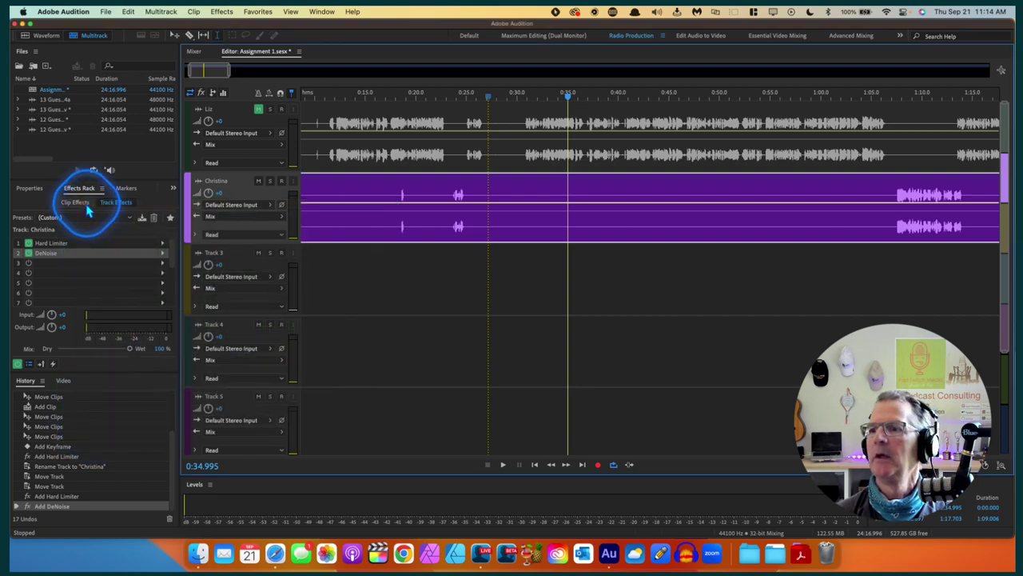
key("space")
left_click(445, 150)
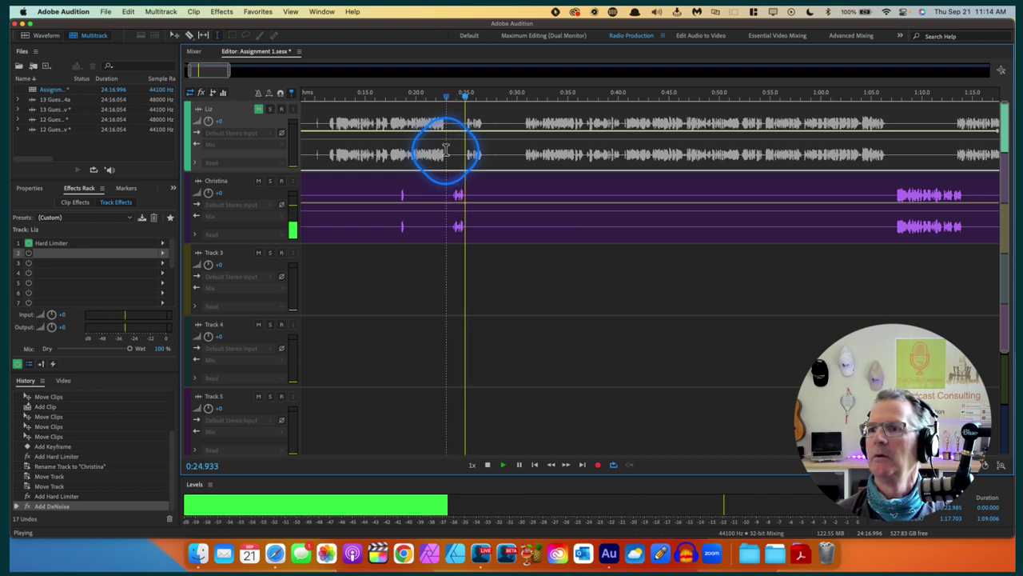
key("space")
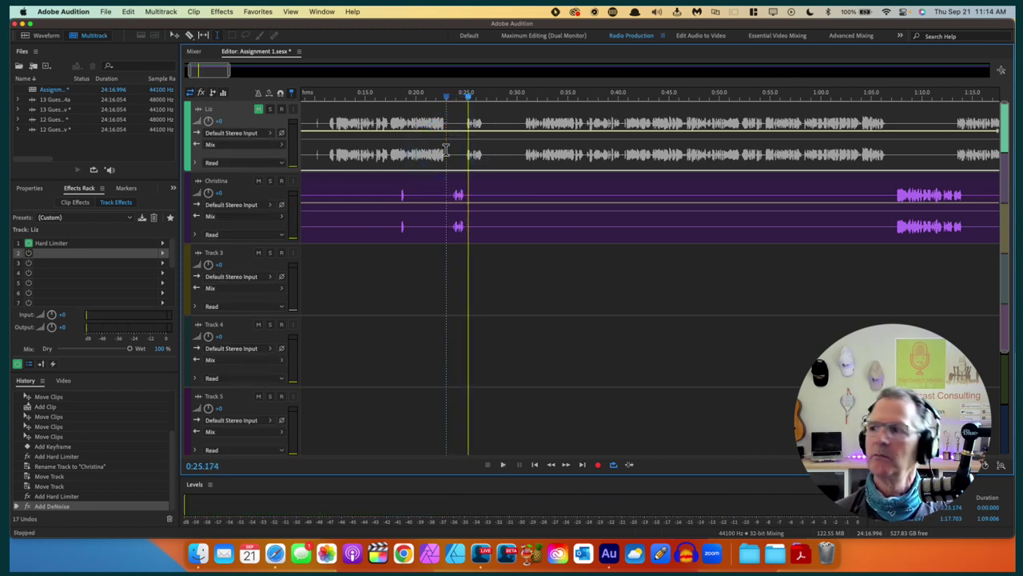
left_click(891, 146)
key("space")
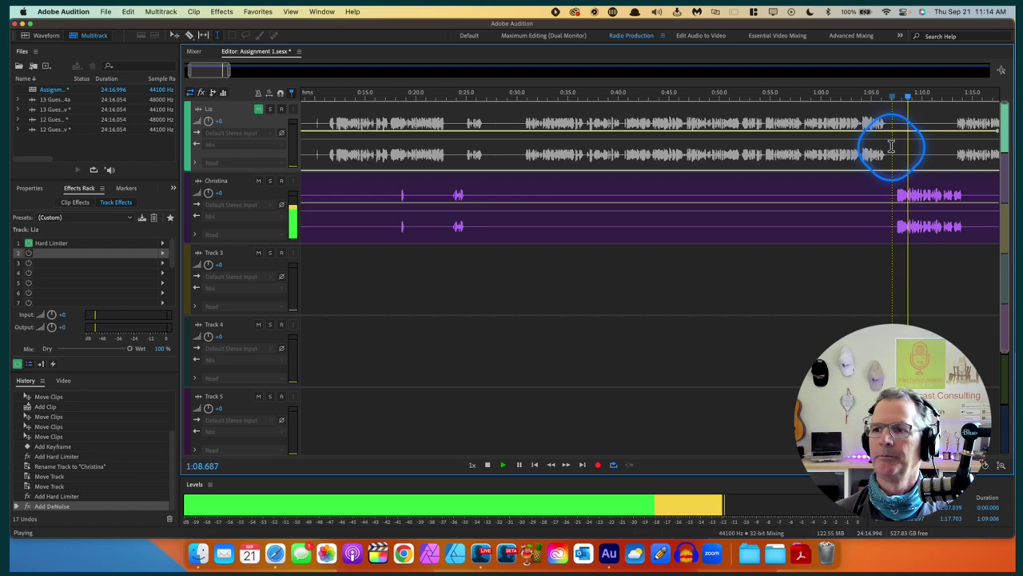
key("space")
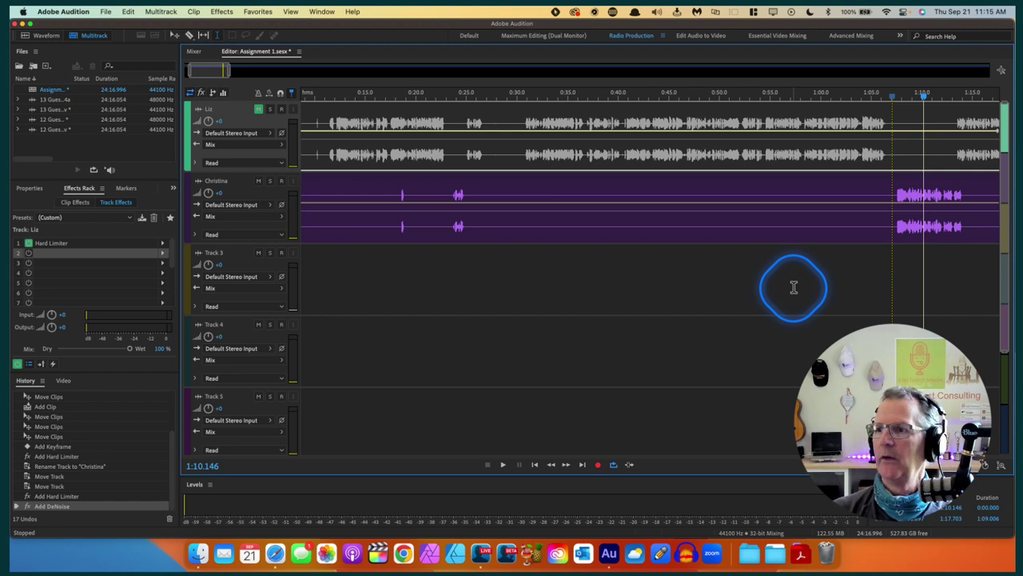
key("space")
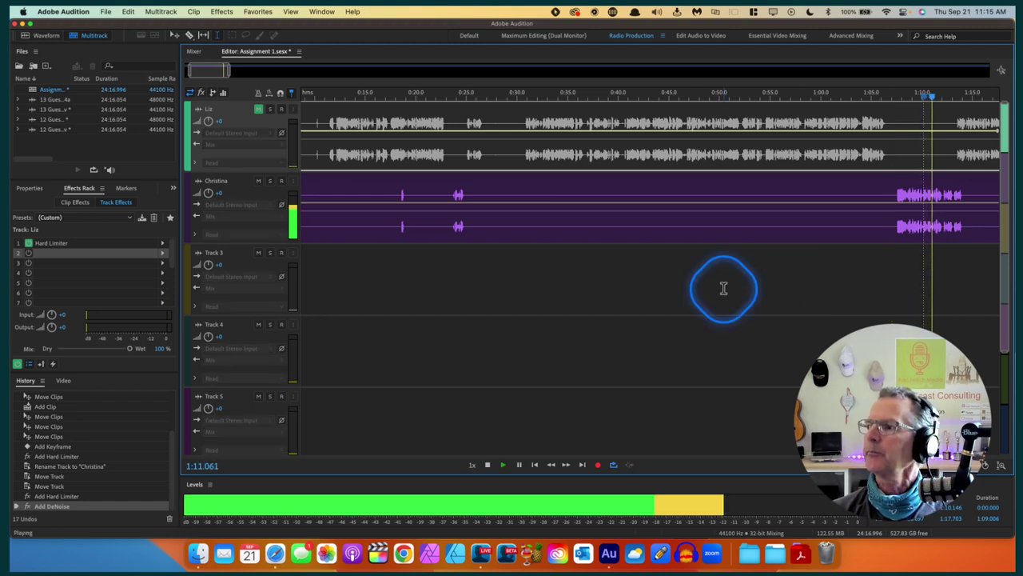
key("space")
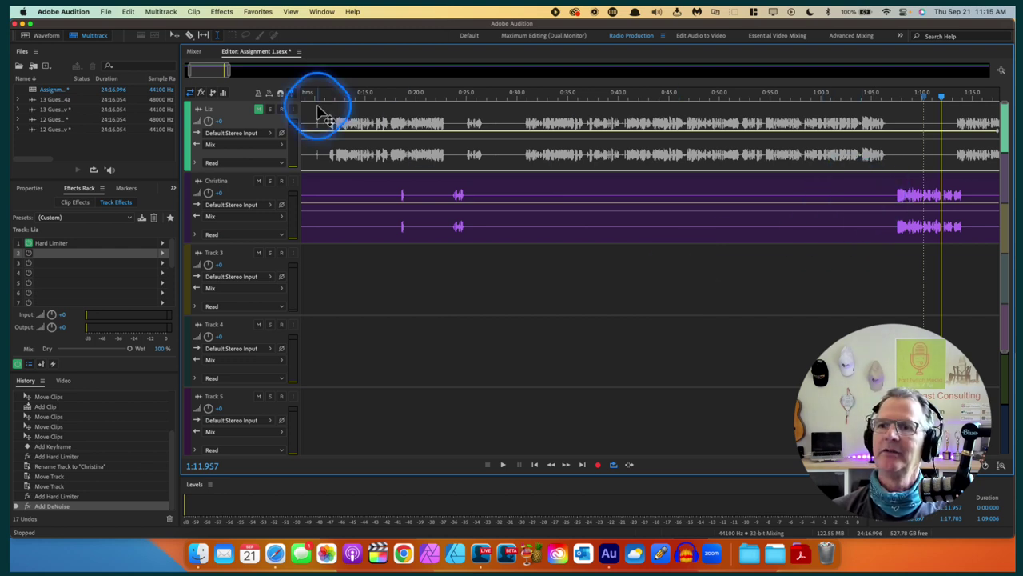
Step: Unmute Liz and play the mix around 1:04 and 1:12 to check both voices
left_click(259, 108)
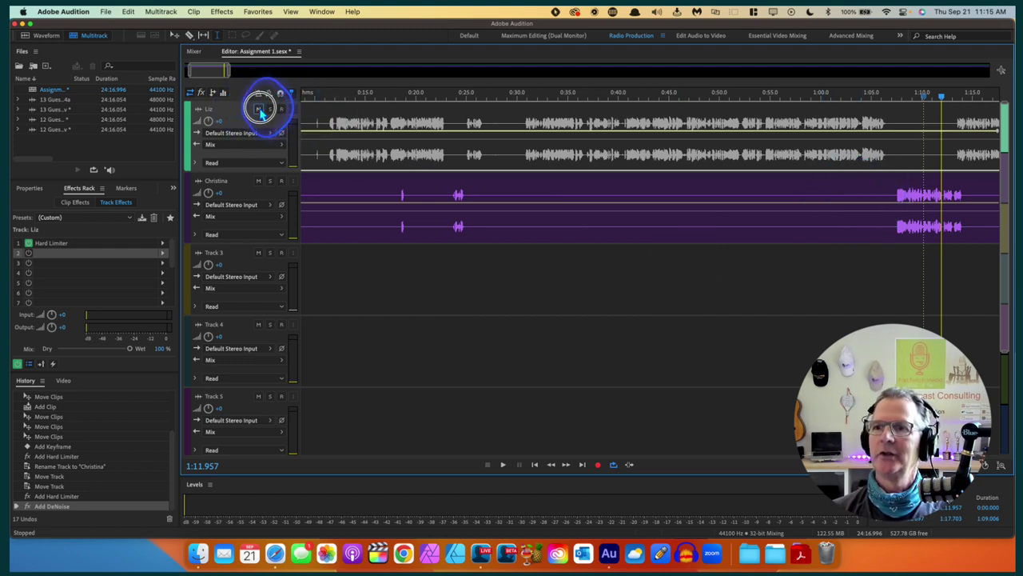
left_click(862, 196)
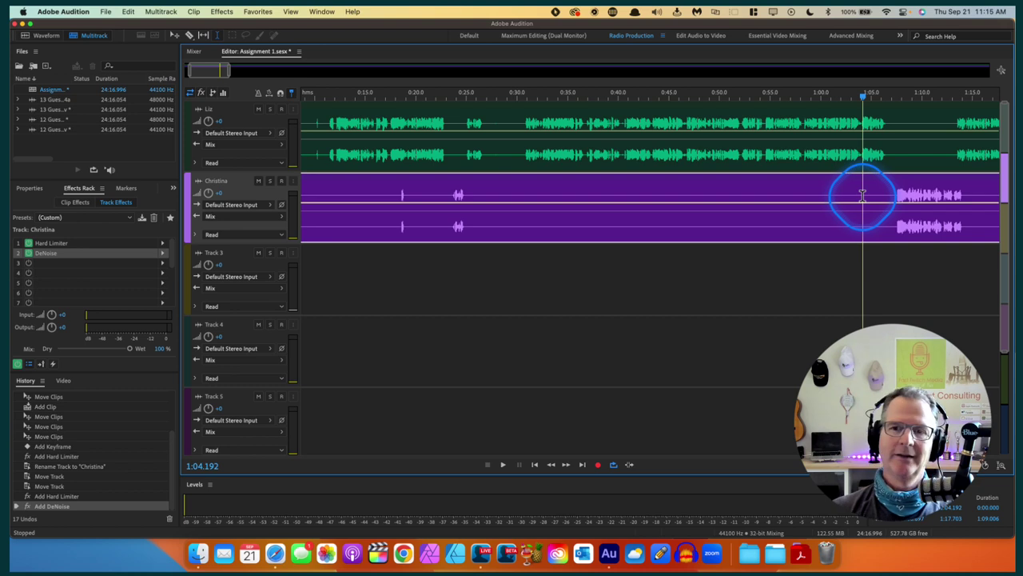
key("space")
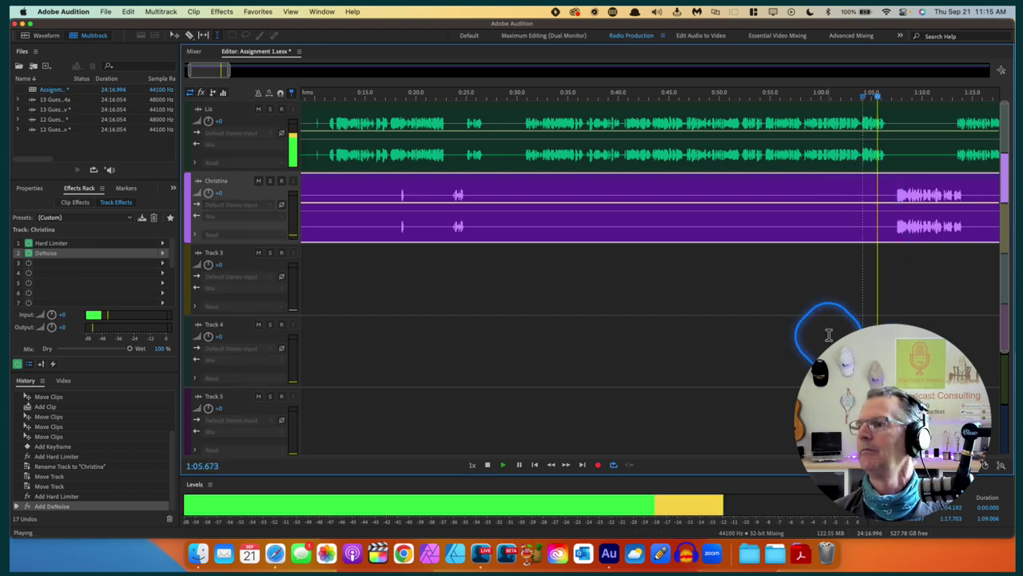
scroll(829, 334, "right", 5)
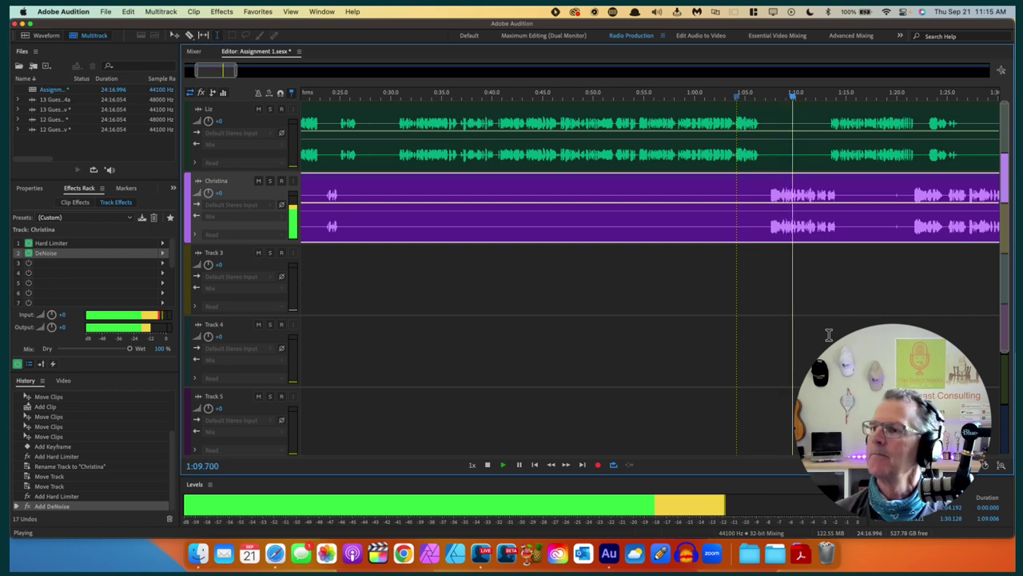
left_click(788, 343)
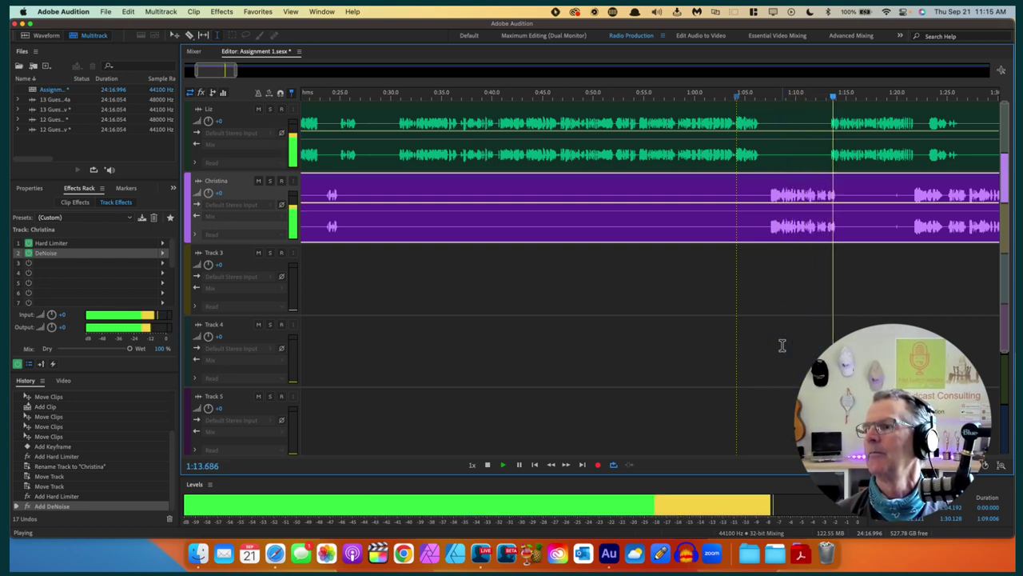
key("space")
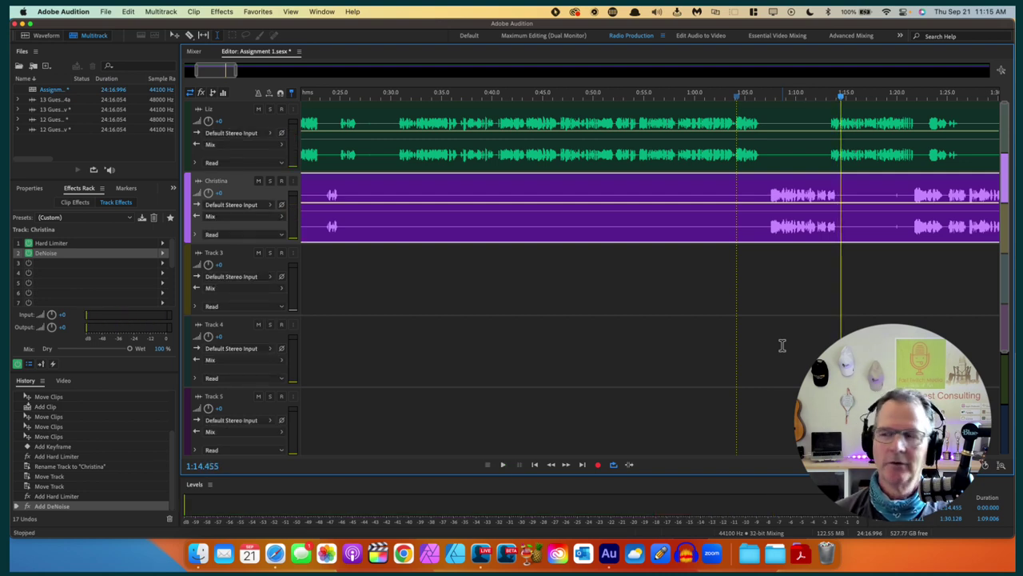
left_click(816, 158)
key("space")
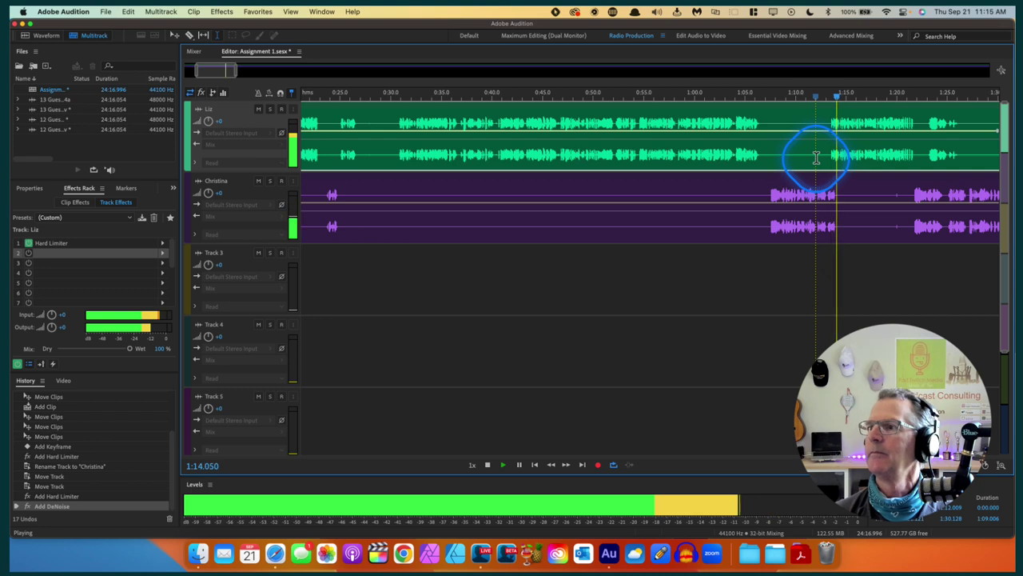
key("space")
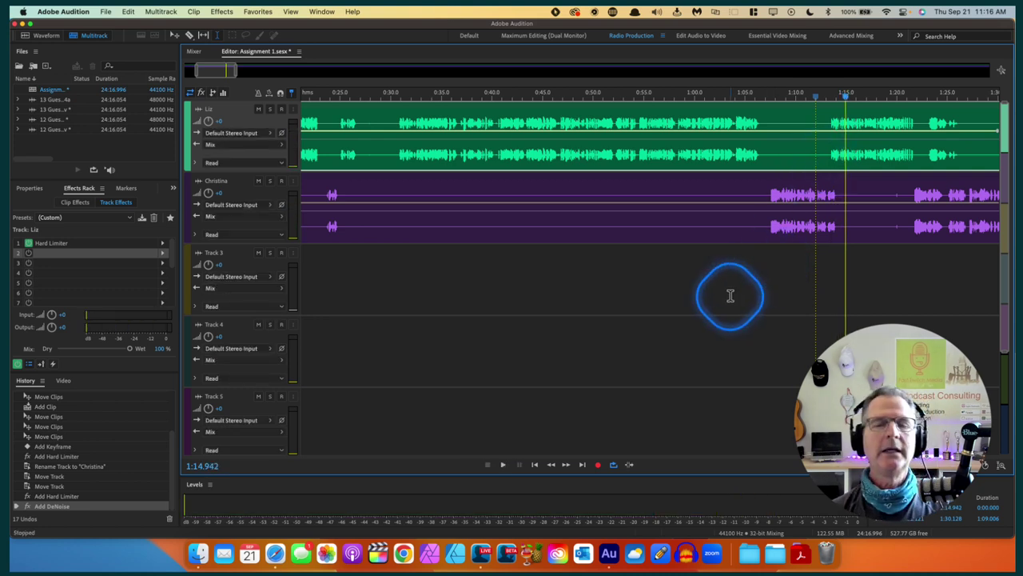
scroll(637, 345, "left", 5)
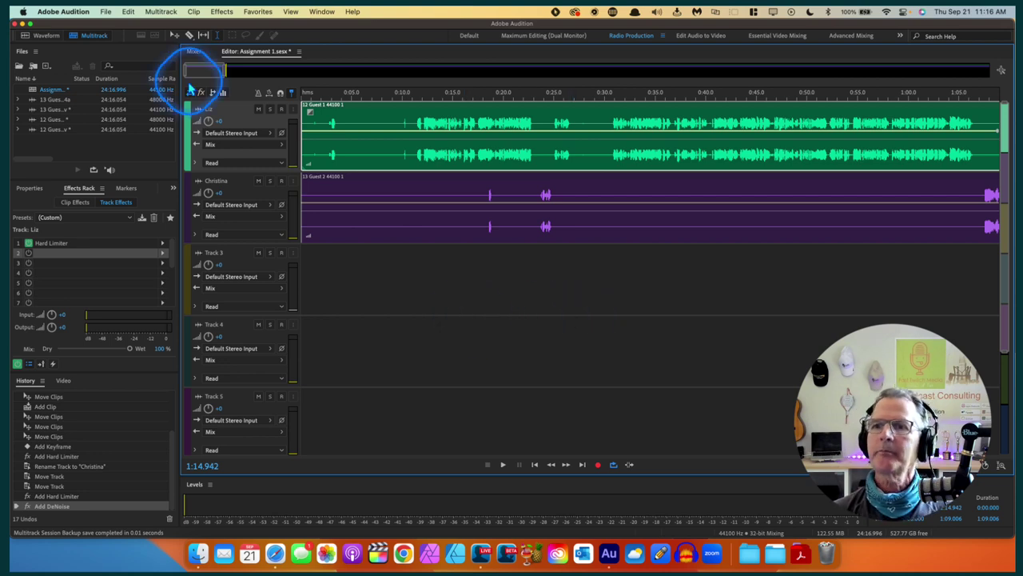
Step: Trim the Liz and Christina clip starts to about 0:26 and 0:29, then undo the trims
left_click(174, 36)
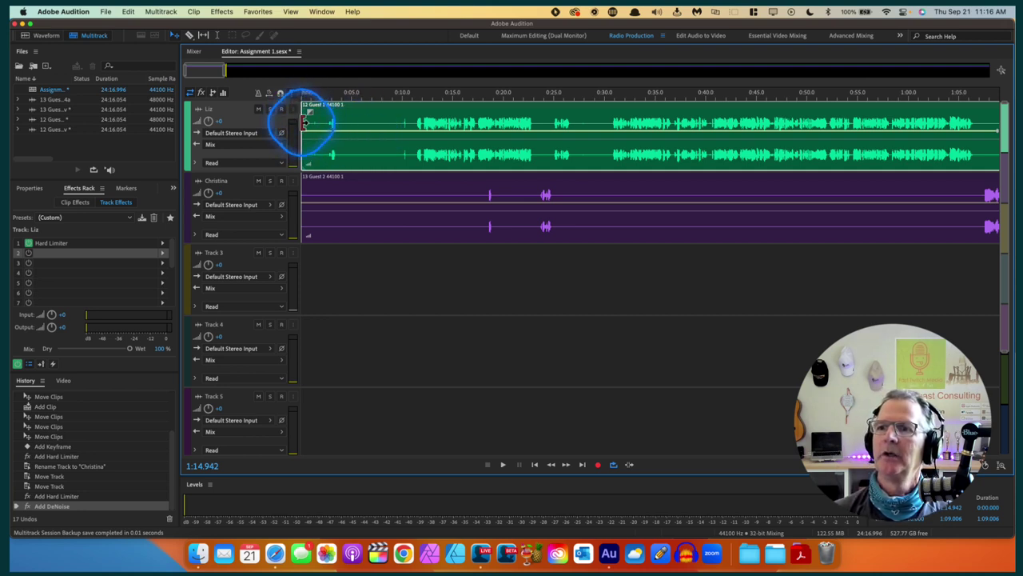
left_click_drag(305, 120, 607, 131)
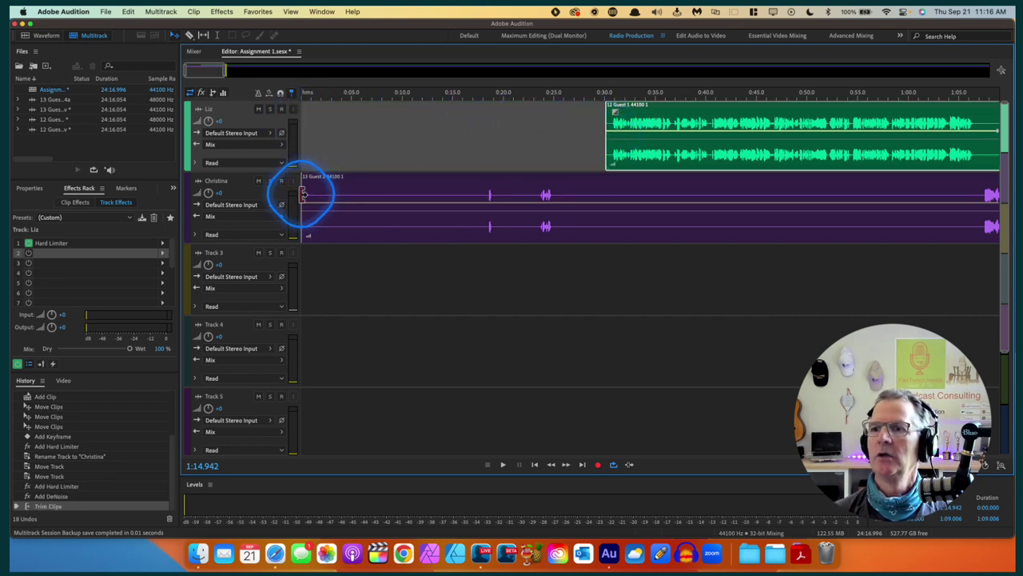
left_click_drag(302, 194, 606, 186)
left_click(524, 200)
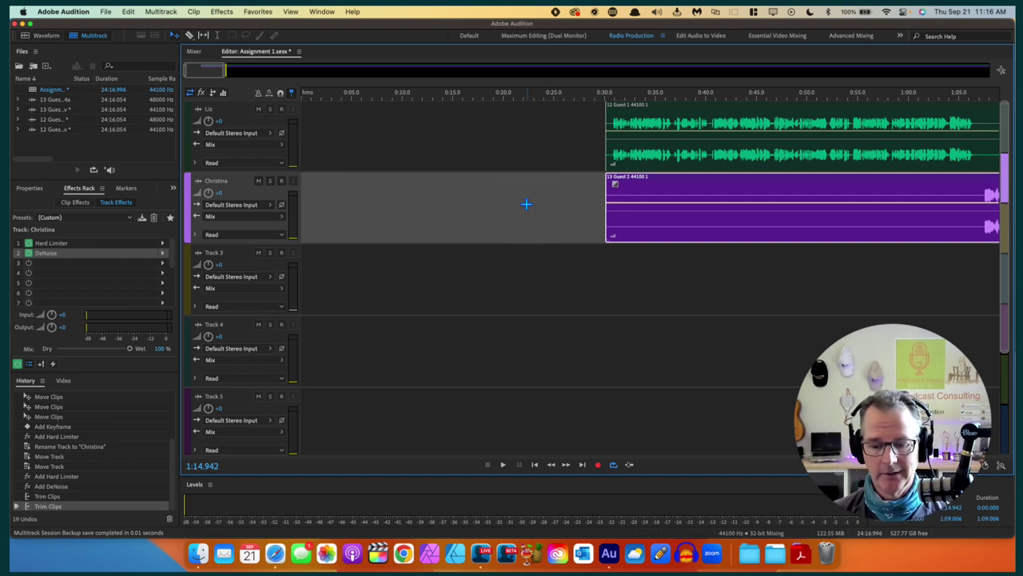
key("super+z")
key("super+z")
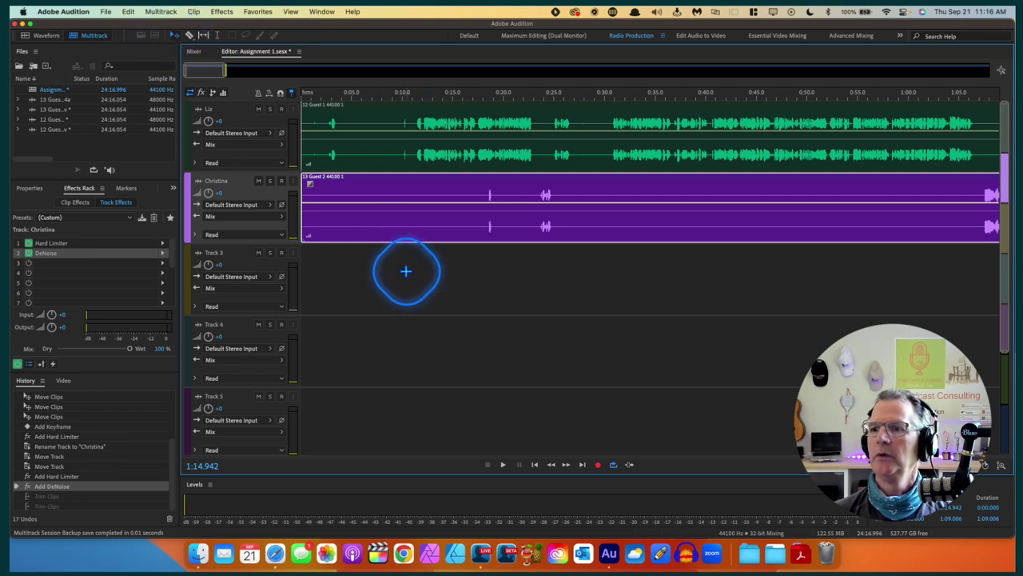
Step: Select both clips, try moving them to 0:30 and 0:08, then undo back to full-length clips at 0:00
left_click_drag(404, 270, 400, 155)
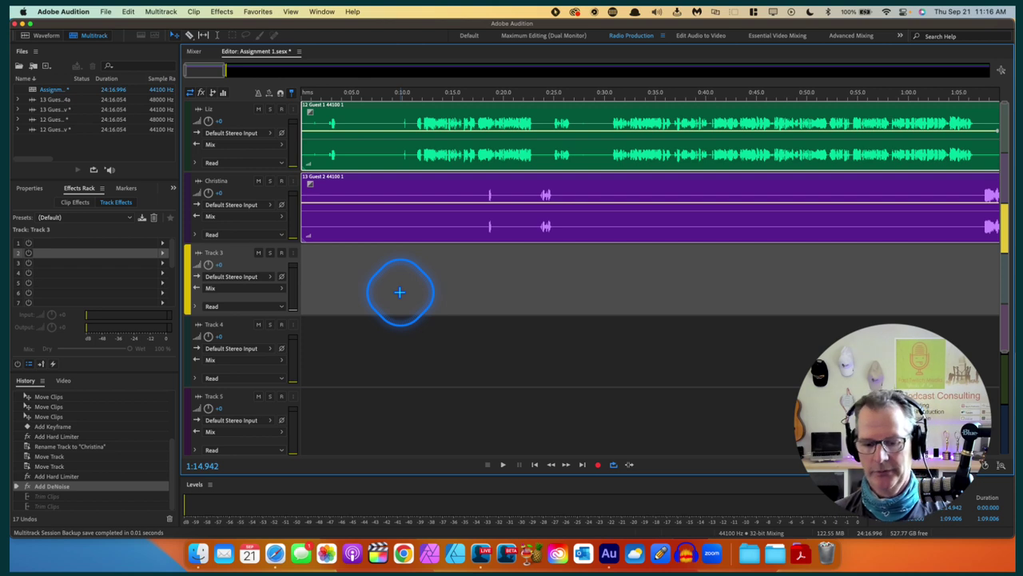
key("super+z")
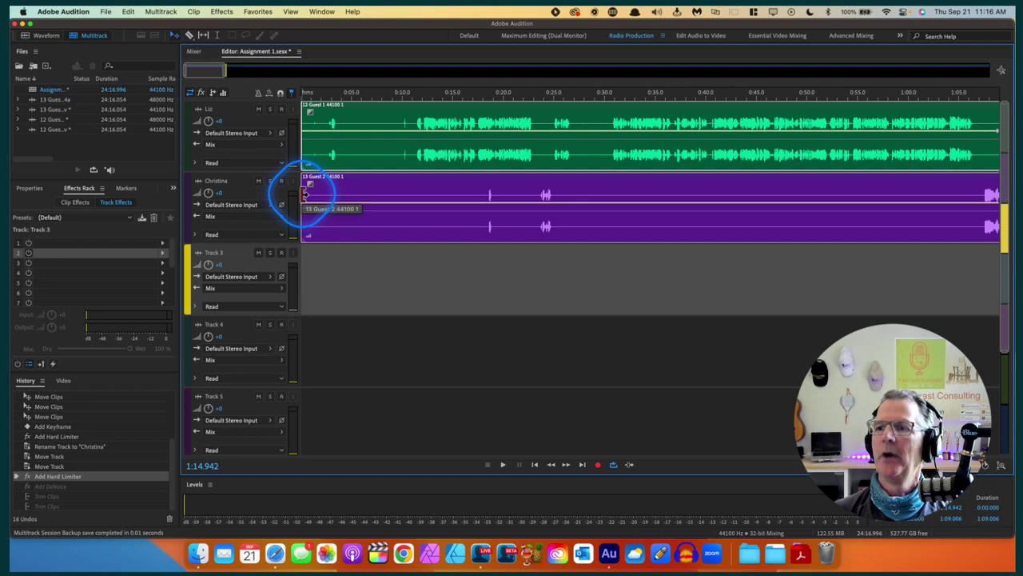
left_click_drag(304, 194, 607, 208)
left_click_drag(658, 131, 414, 109)
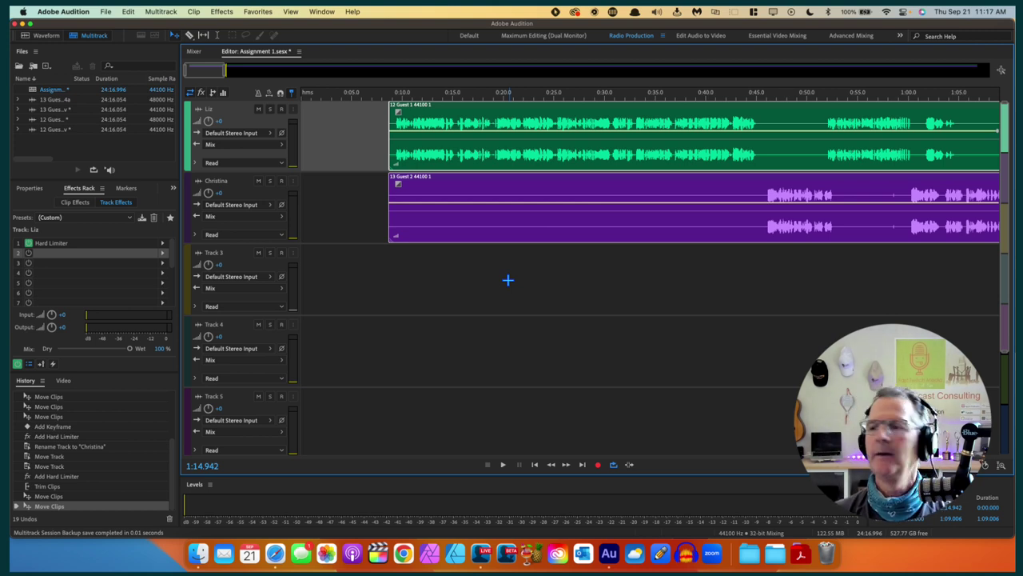
left_click(492, 315)
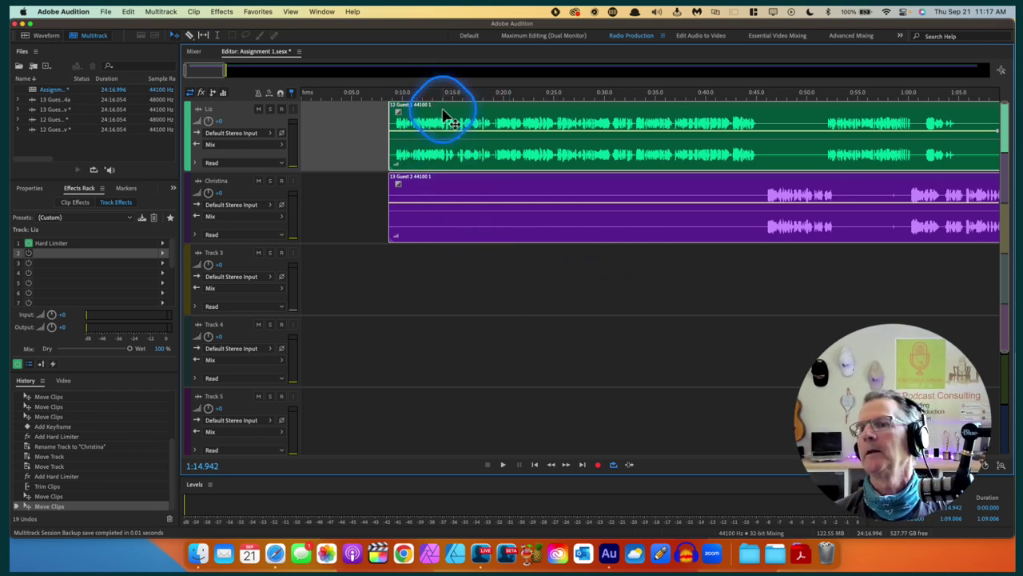
left_click(564, 261)
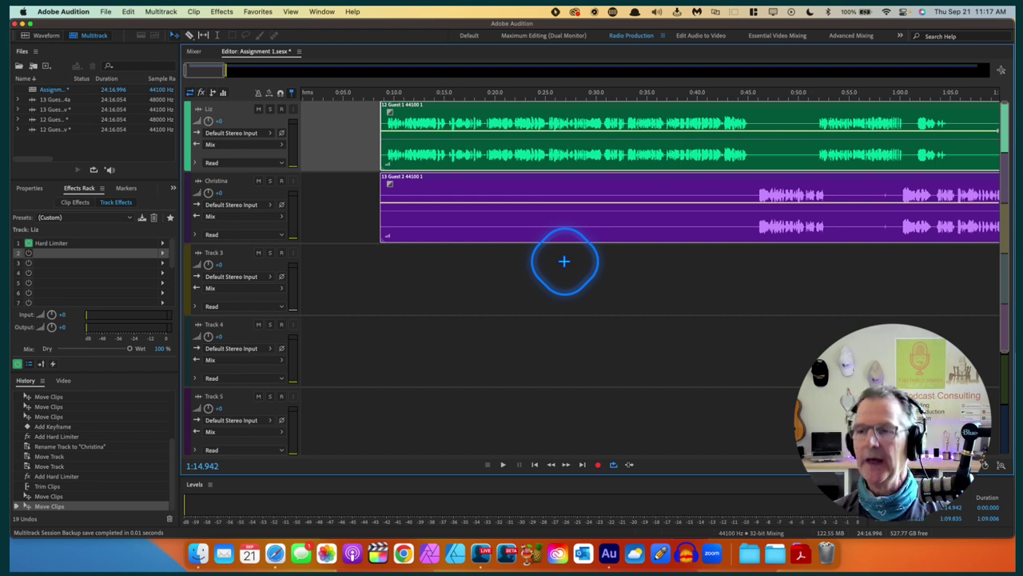
key("super+z")
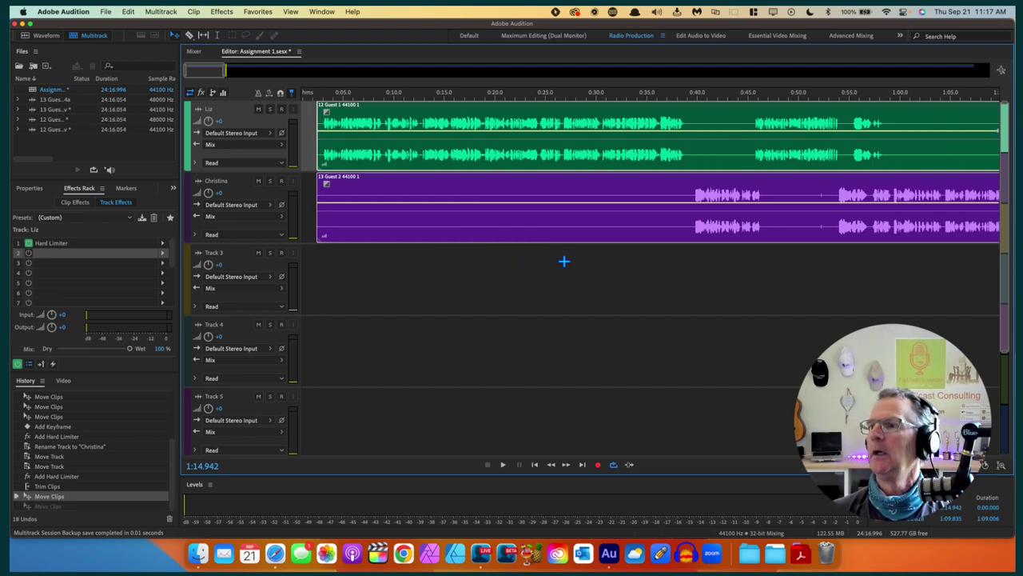
key("super+z")
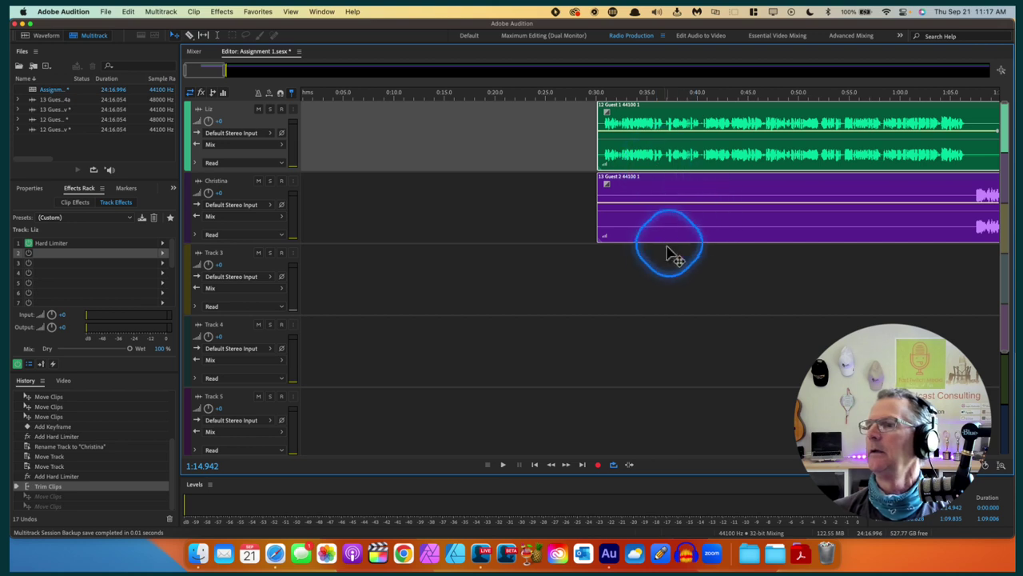
scroll(663, 248, "right", 5)
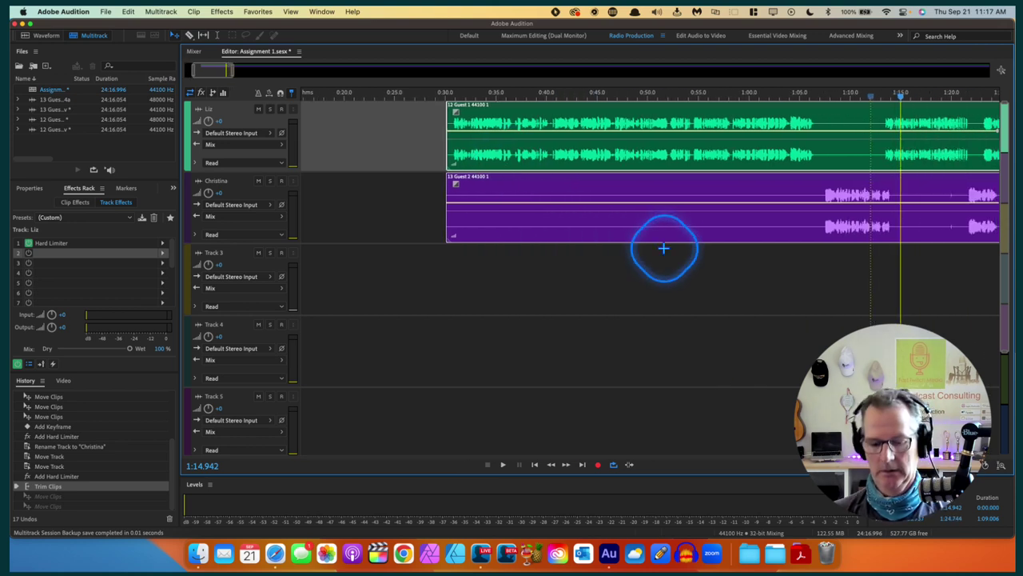
key("super+z")
scroll(530, 279, "left", 5)
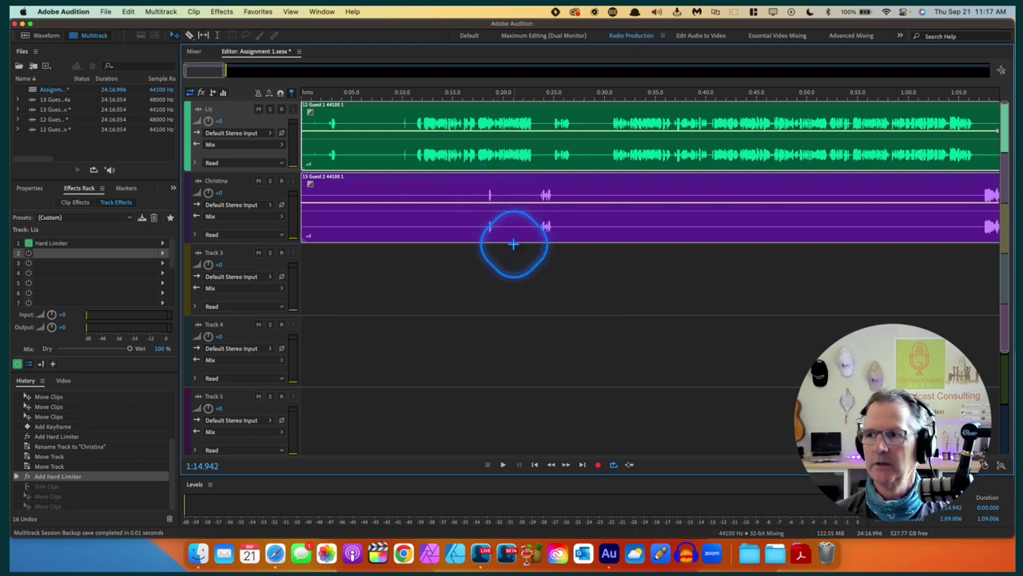
left_click(189, 38)
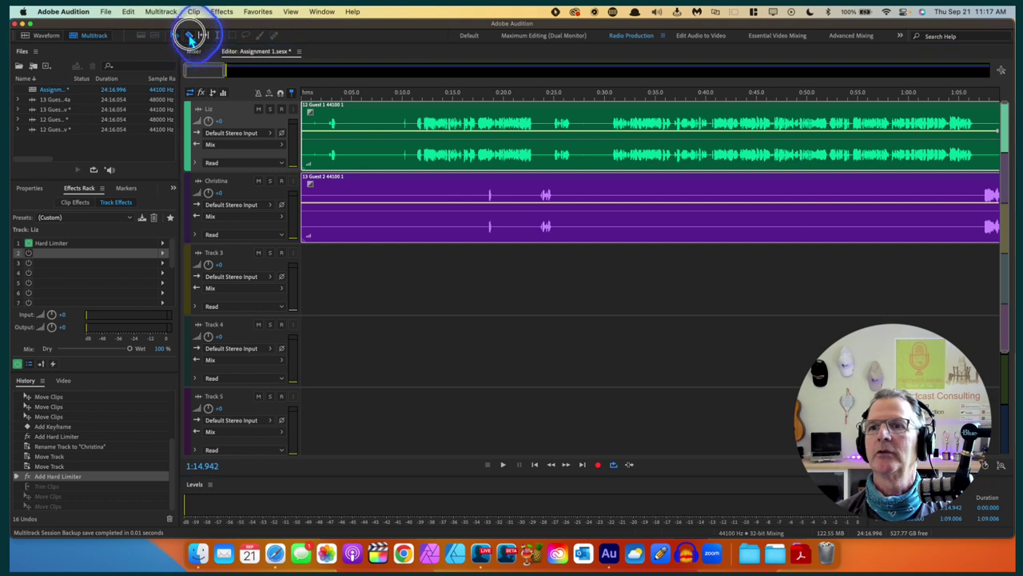
left_click(608, 172)
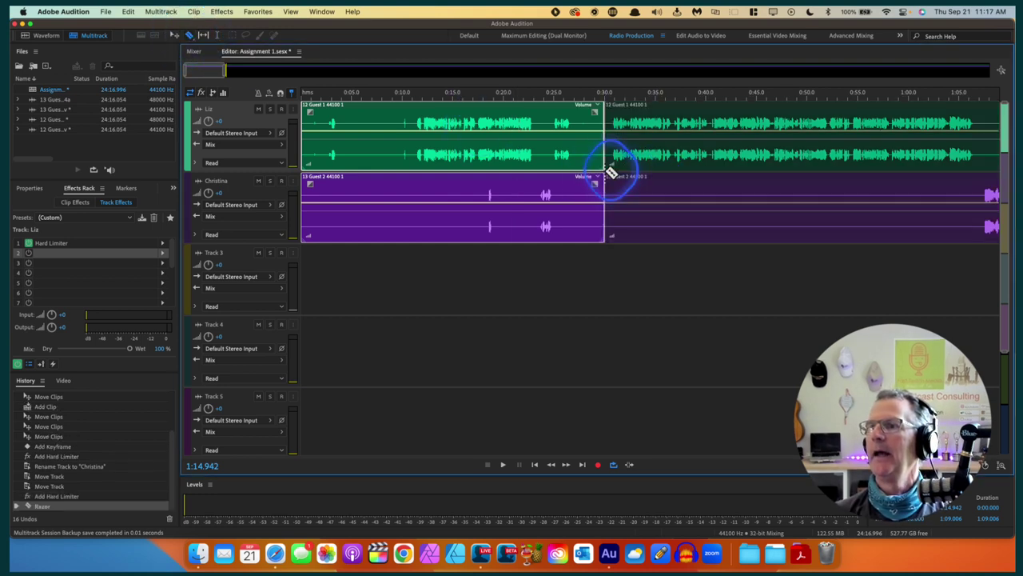
left_click(576, 302)
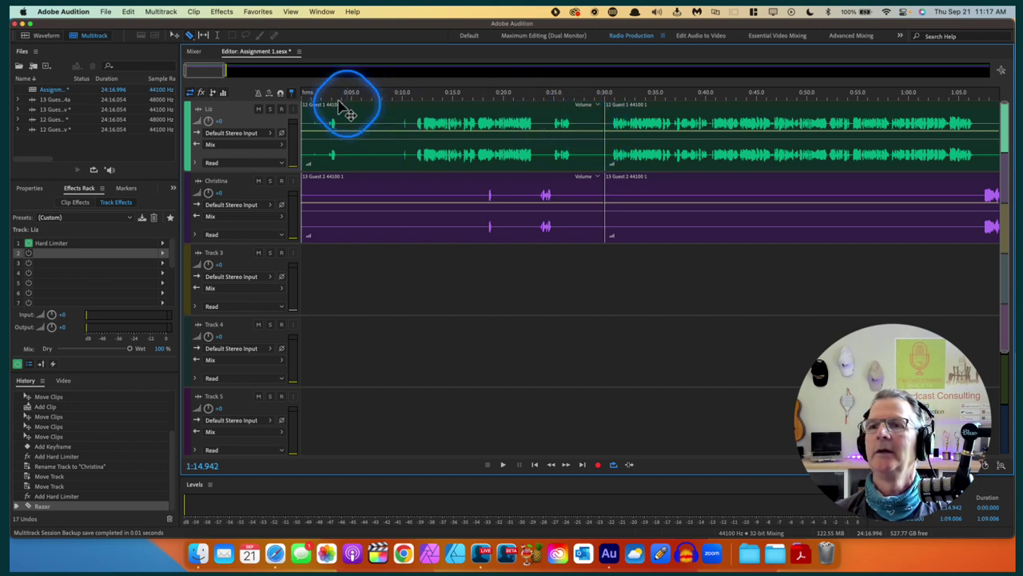
left_click(175, 36)
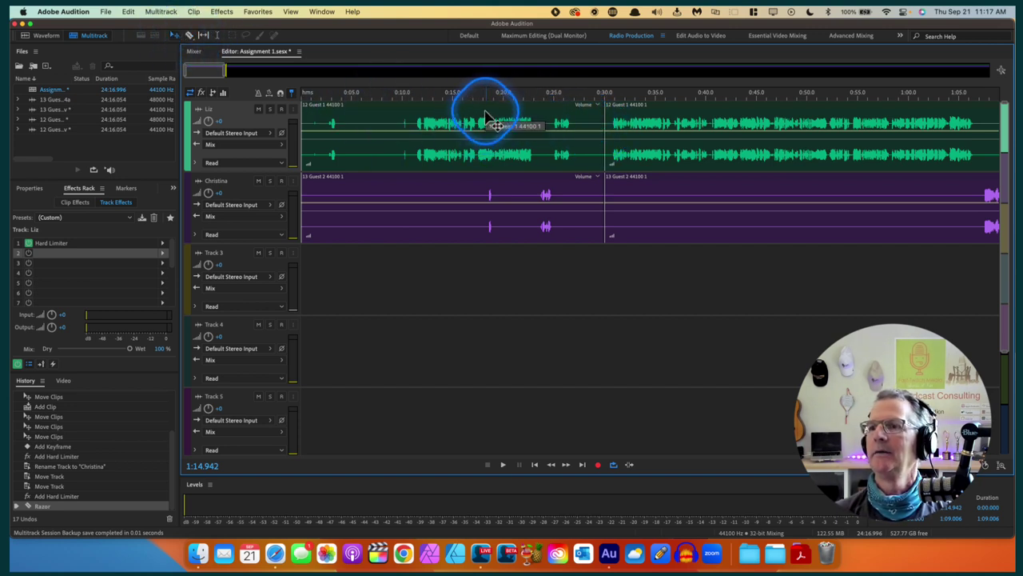
left_click_drag(458, 269, 450, 155)
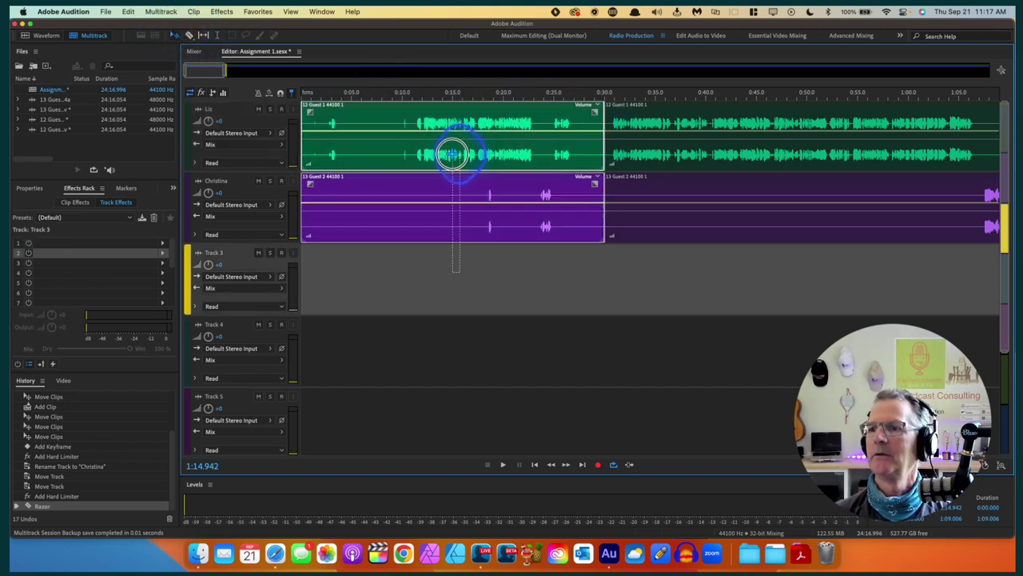
key("Delete")
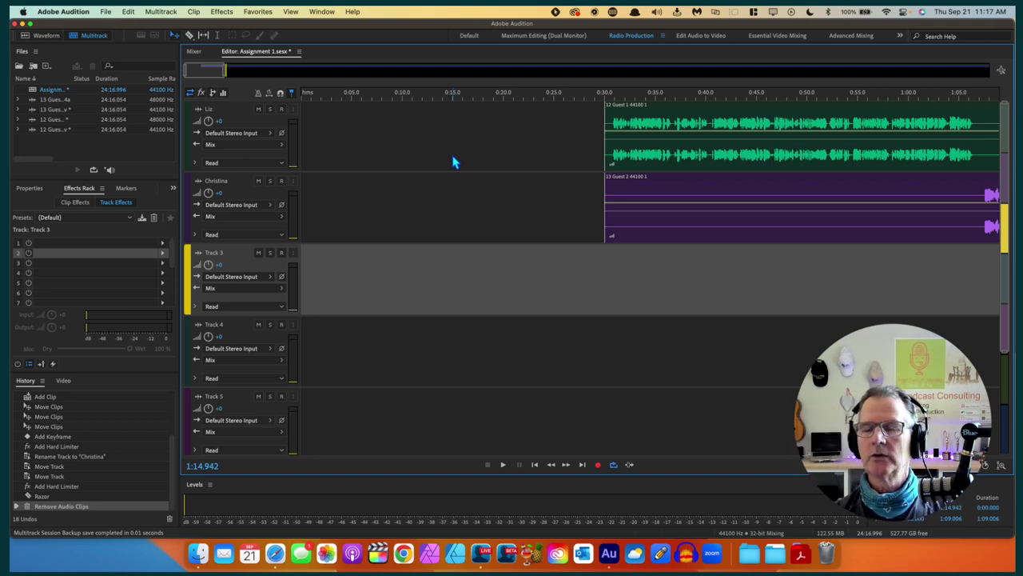
key("super+z")
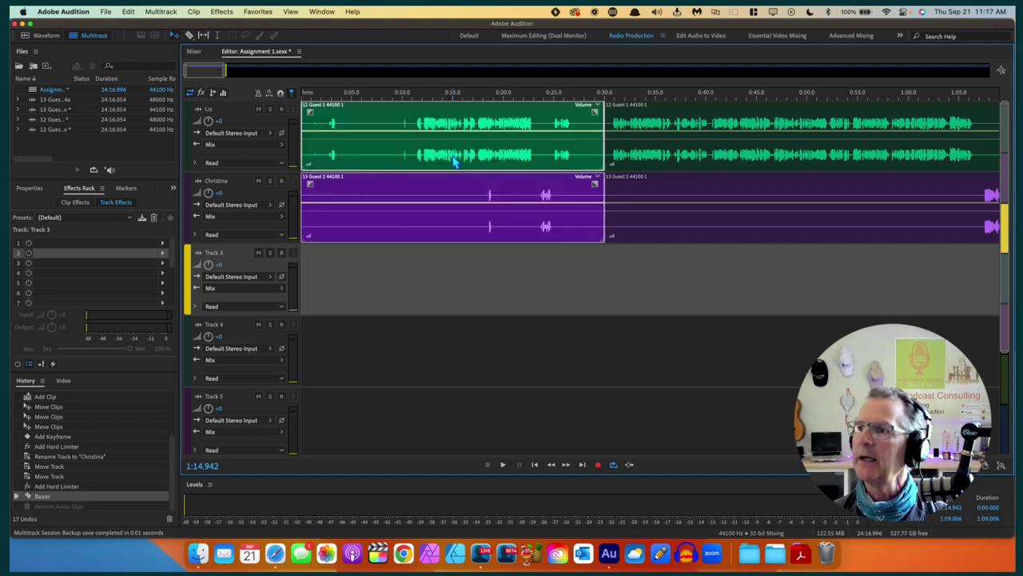
key("super+z")
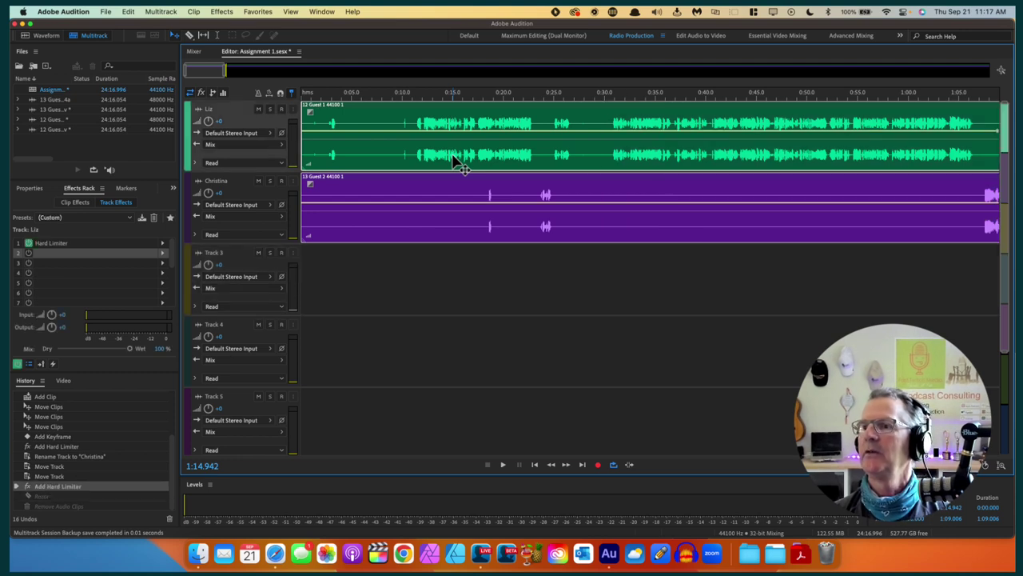
left_click(587, 217)
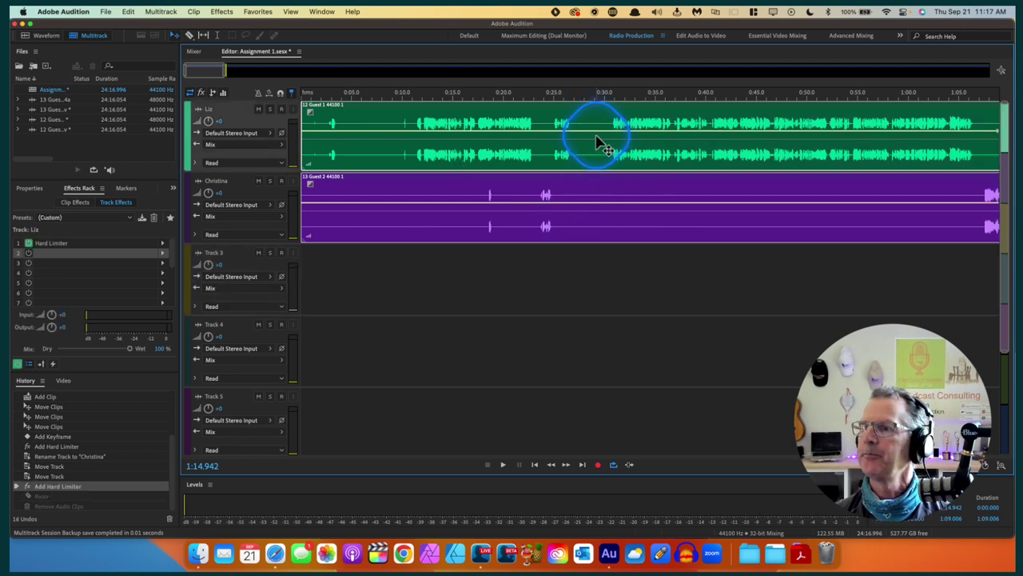
Step: Select the 0:00–0:30 time range across tracks with the Time Selection tool
left_click(203, 35)
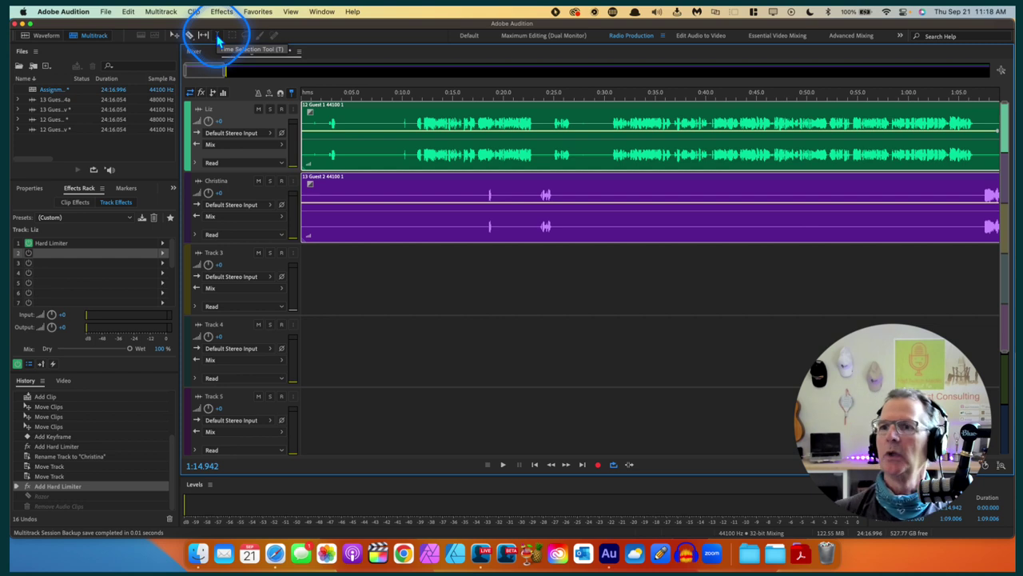
left_click(608, 165)
left_click_drag(608, 165, 302, 168)
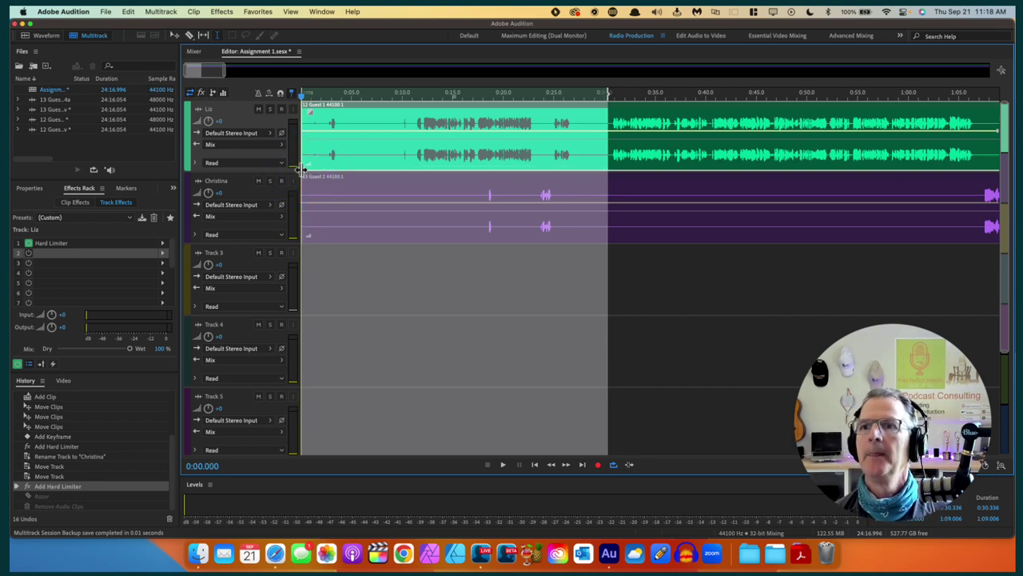
Step: Switch to the Razor tool and browse the Edit menu toward Ripple Delete
left_click(190, 35)
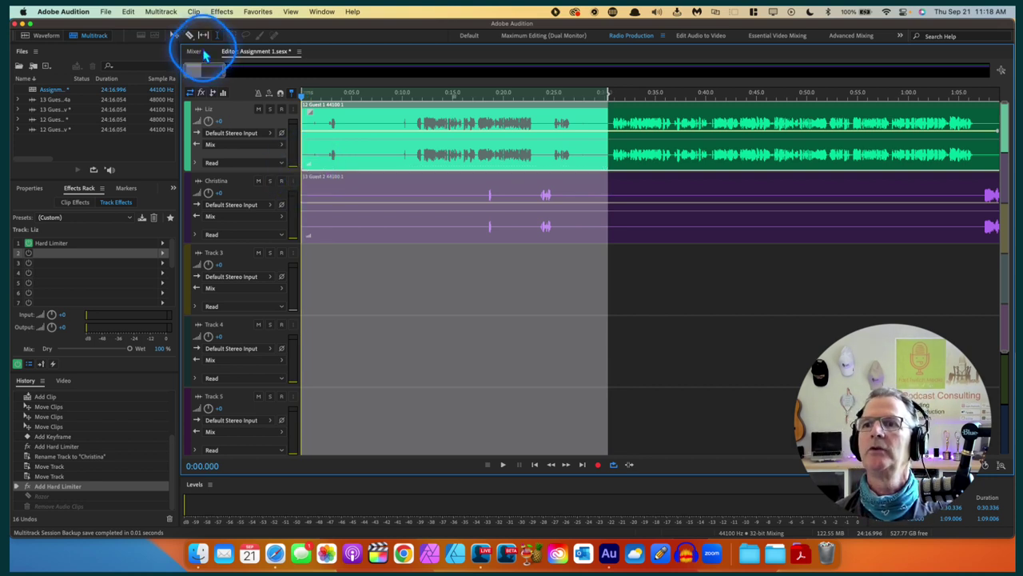
left_click(194, 13)
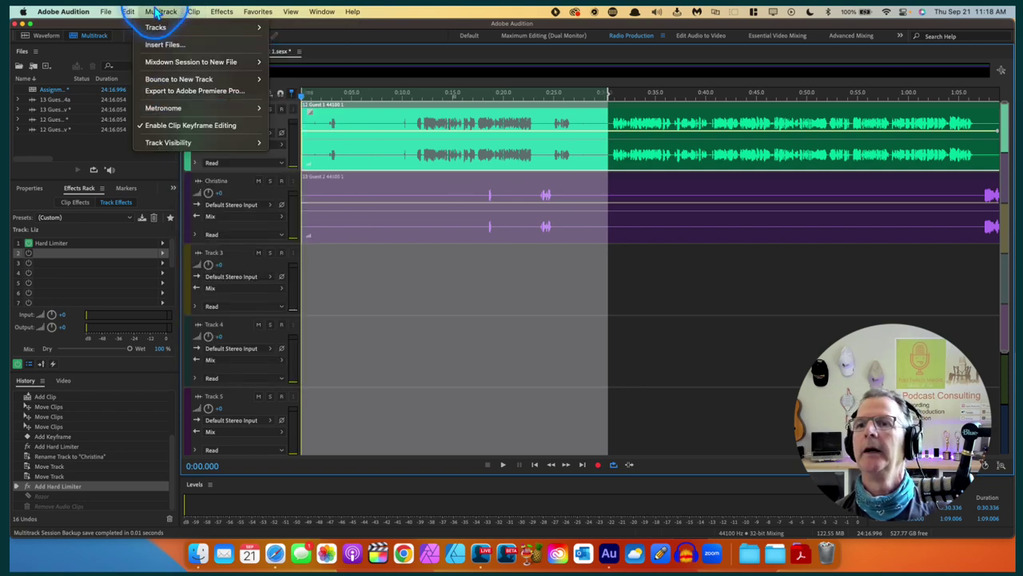
mouse_move(228, 22)
mouse_move(134, 16)
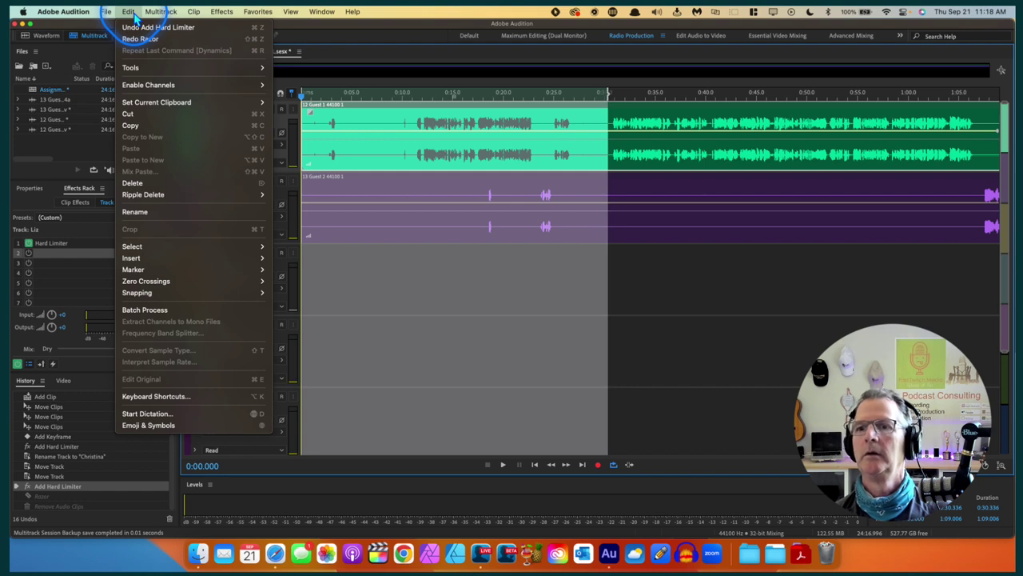
mouse_move(144, 197)
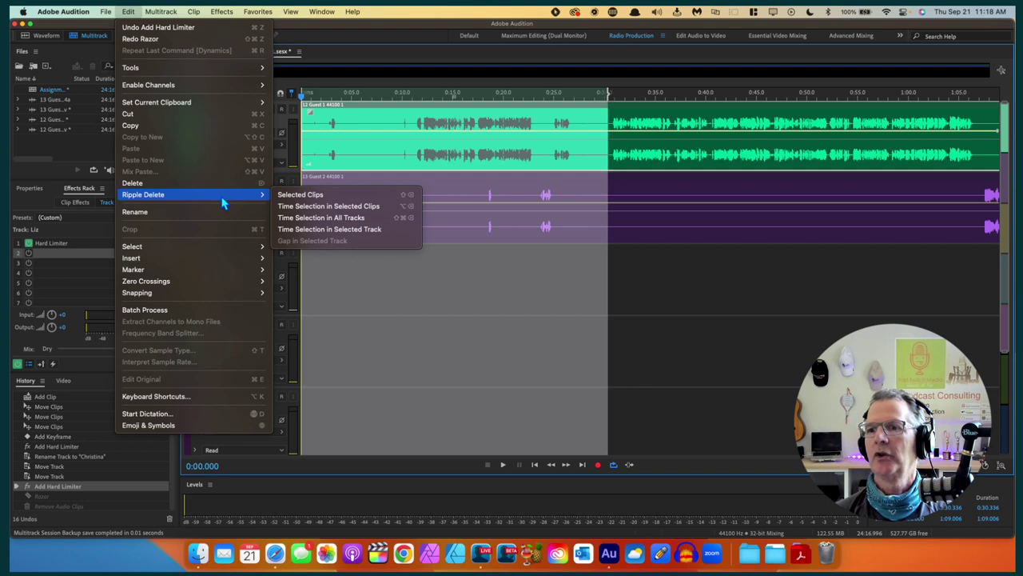
left_click(284, 220)
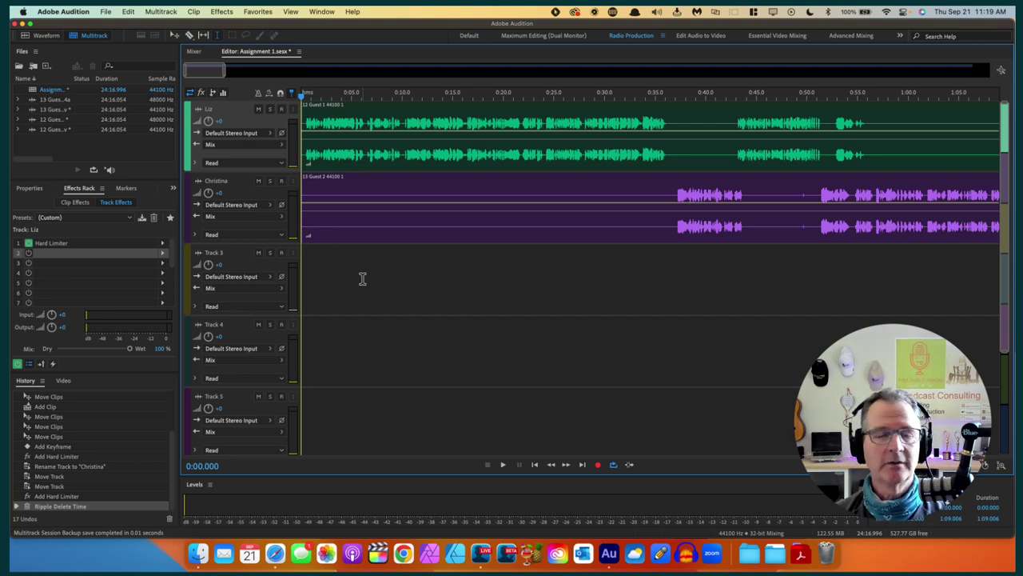
key("super+z")
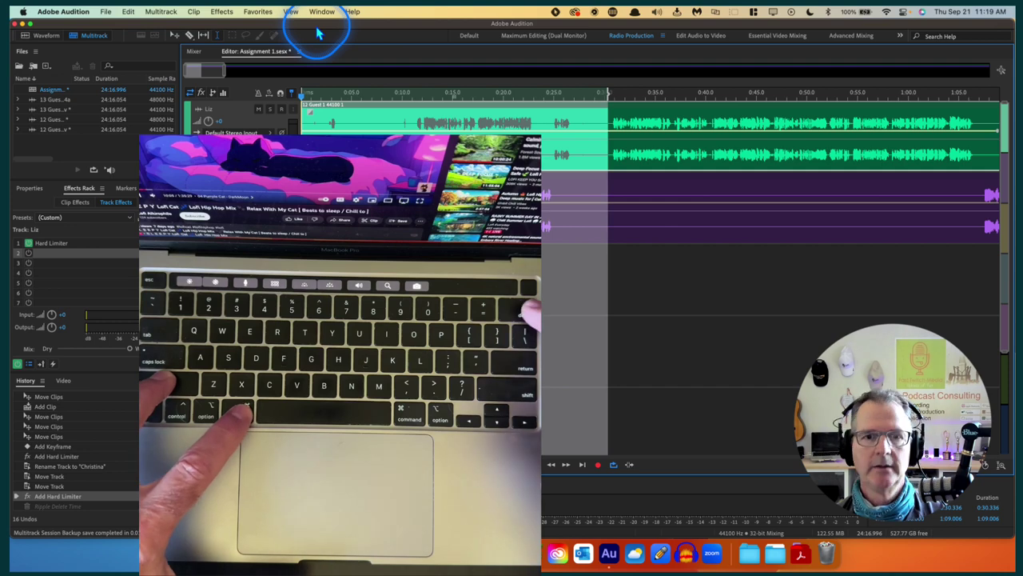
Step: Redo Ripple Delete Time, undoing and redoing once more to compare the 0:00–0:30 removal
key("super+shift+z")
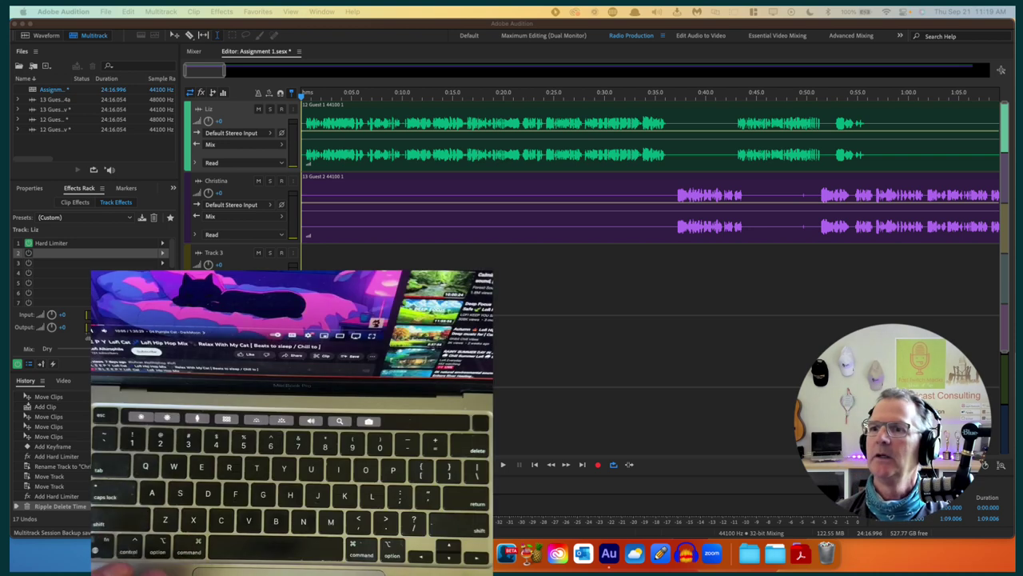
left_click(392, 37)
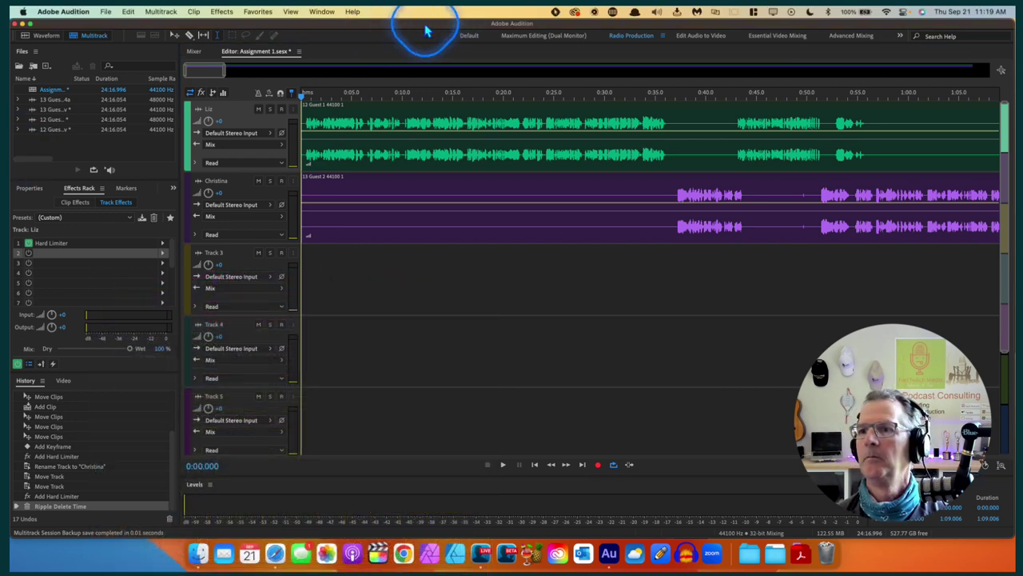
key("super+z")
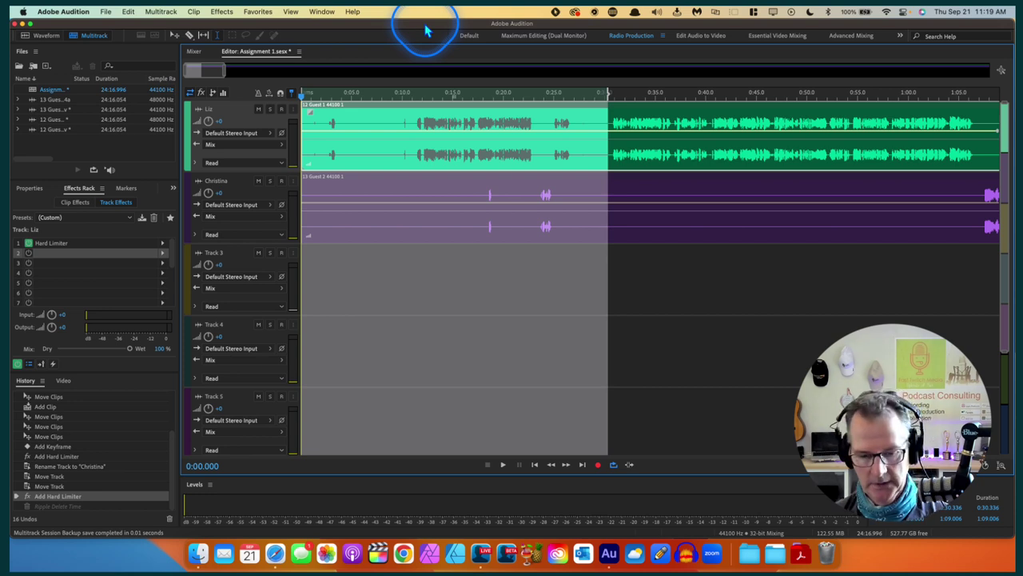
key("super+shift+z")
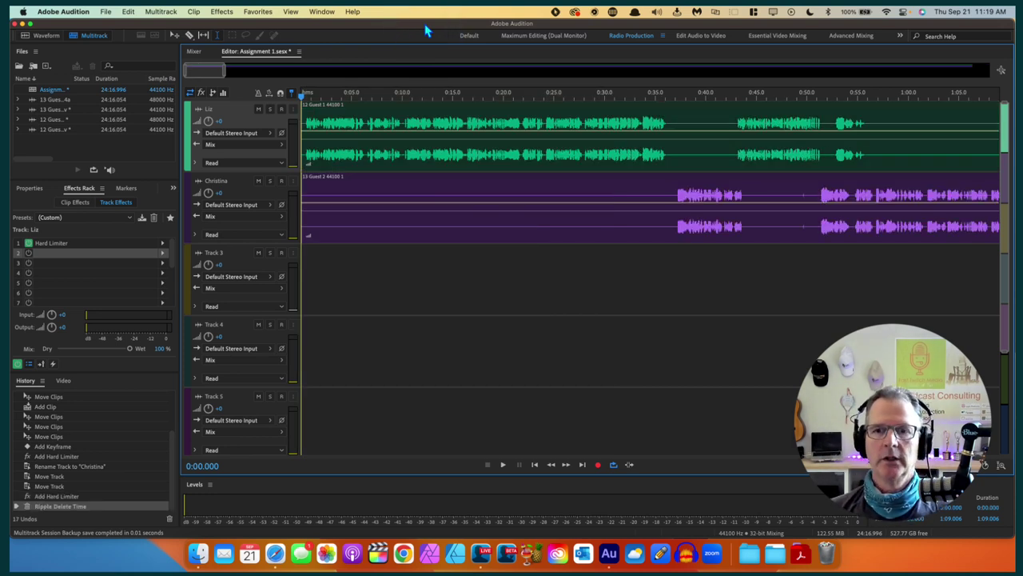
Step: Play the edited session from 0:00 and select the Christina track to show its effects
key("space")
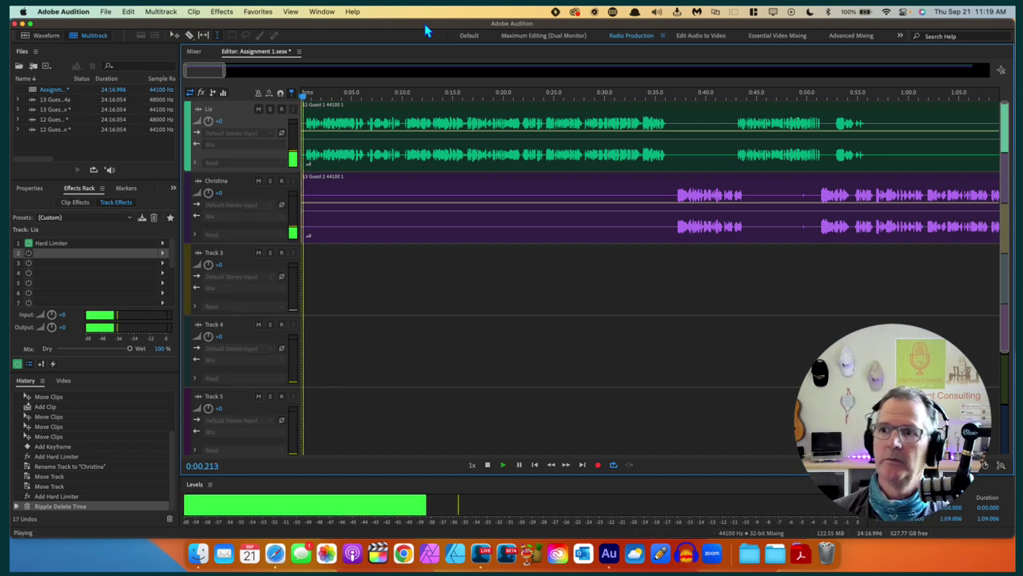
left_click(547, 295)
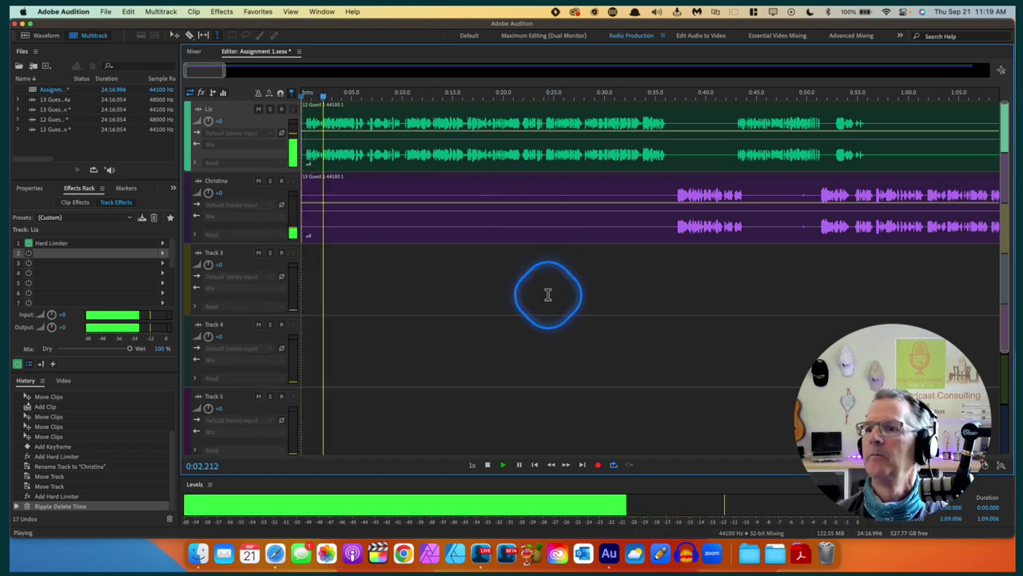
left_click(187, 204)
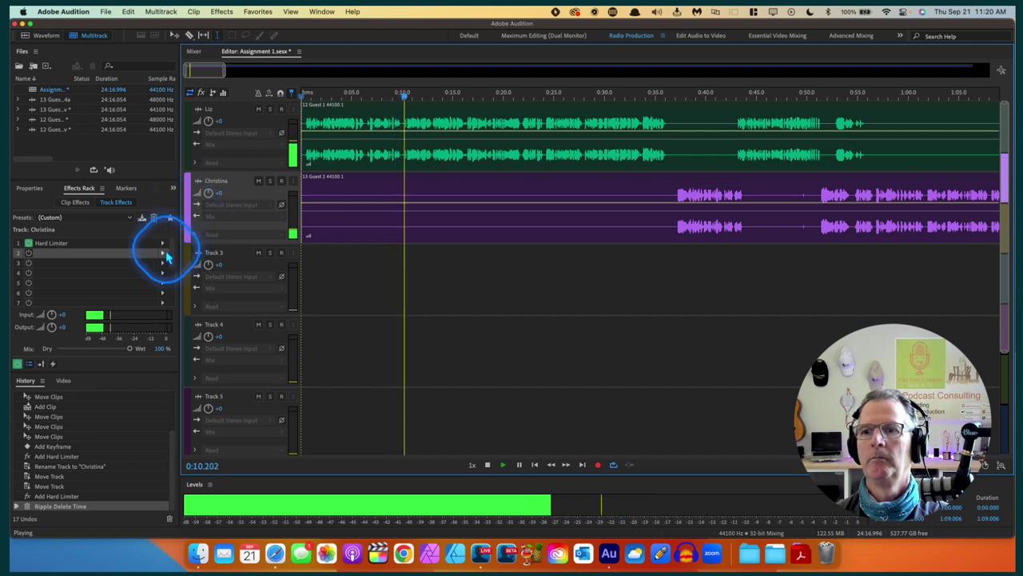
key("space")
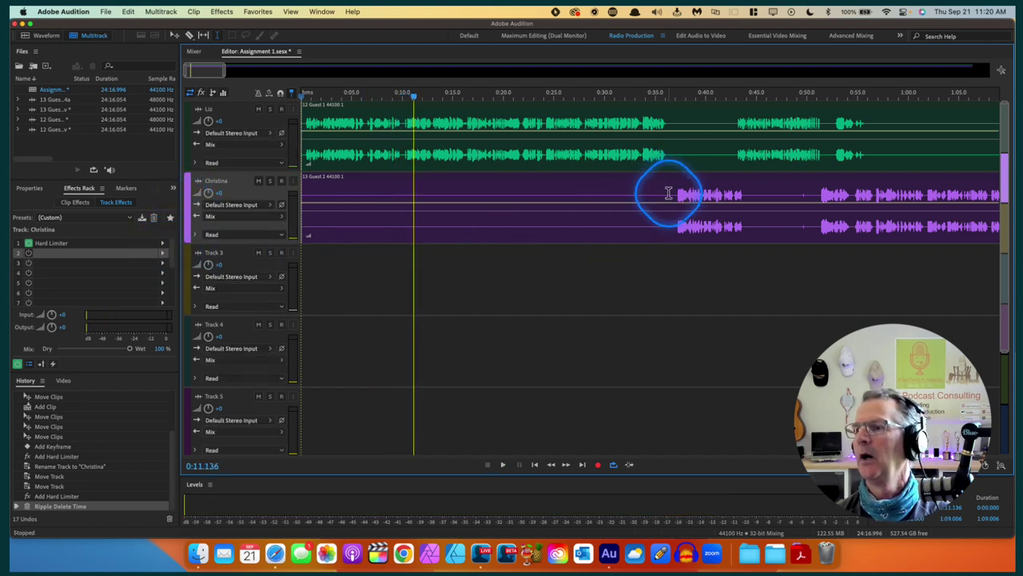
Step: Add DeHummer to the Christina track's rack after the Hard Limiter
left_click(162, 256)
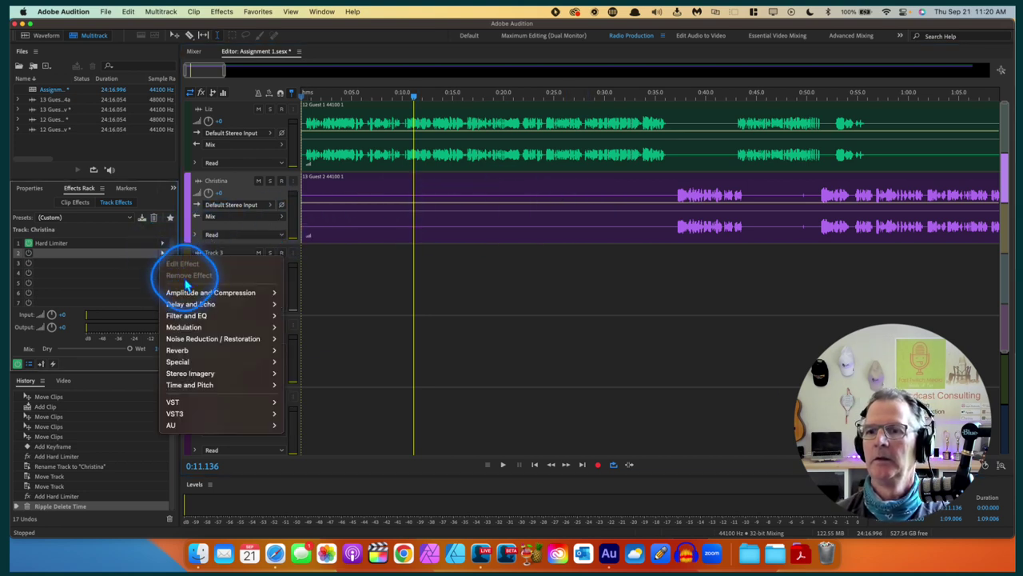
mouse_move(184, 294)
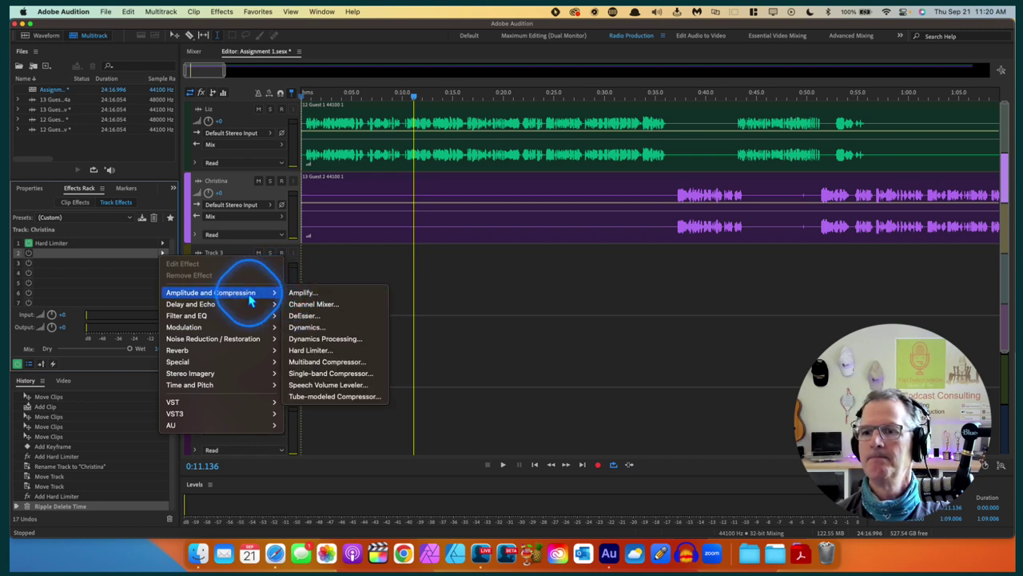
mouse_move(240, 328)
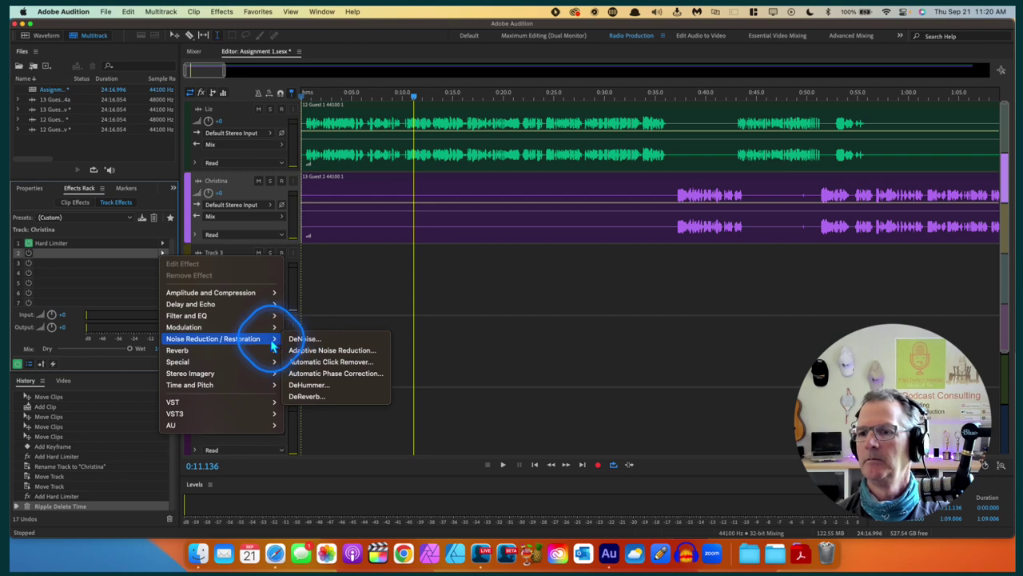
left_click(303, 384)
Step: Audition the DeHummer at 89.1 Hz, close its settings and reselect Christina's track
left_click(297, 389)
key("space")
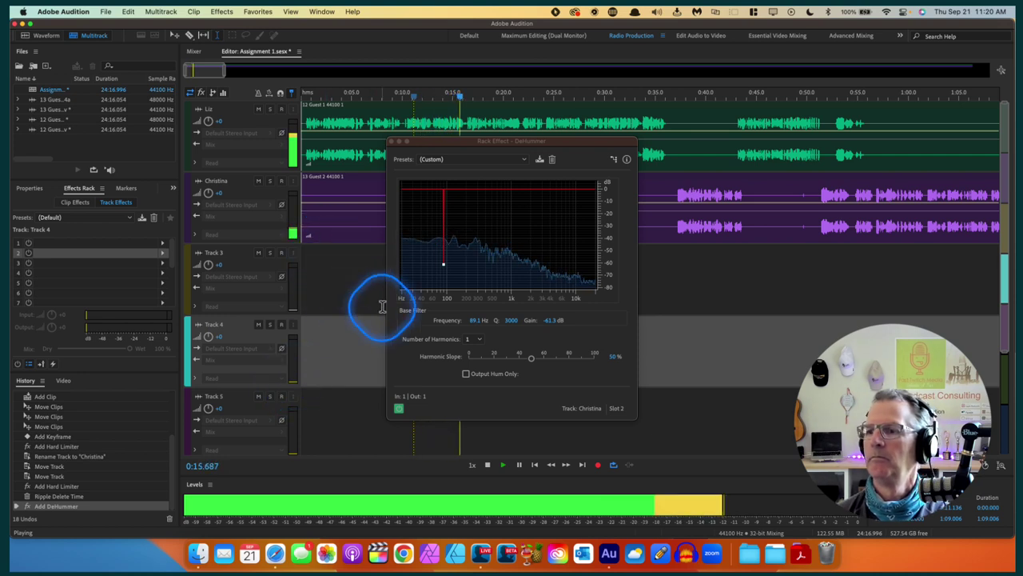
key("space")
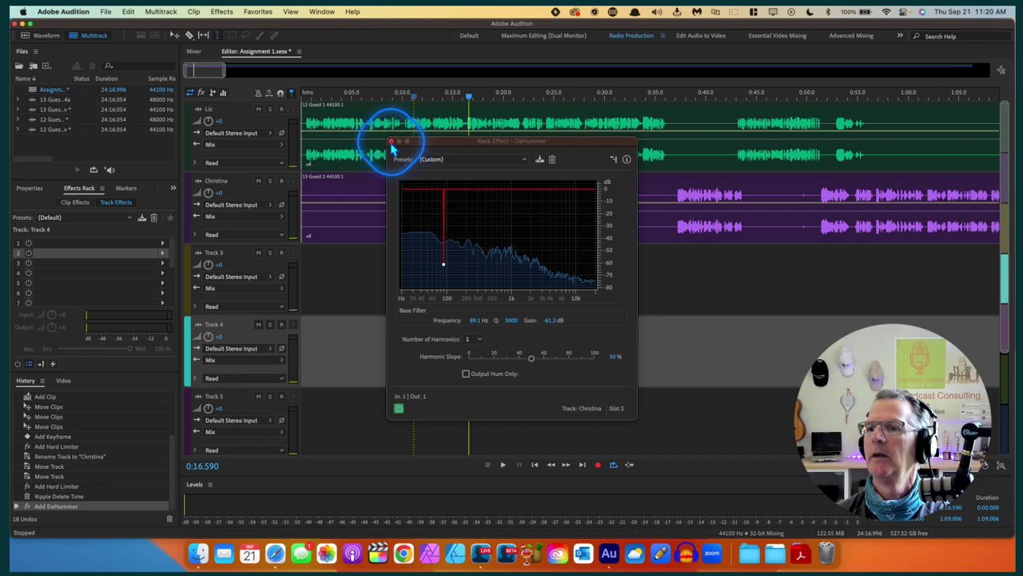
left_click(391, 141)
left_click(389, 194)
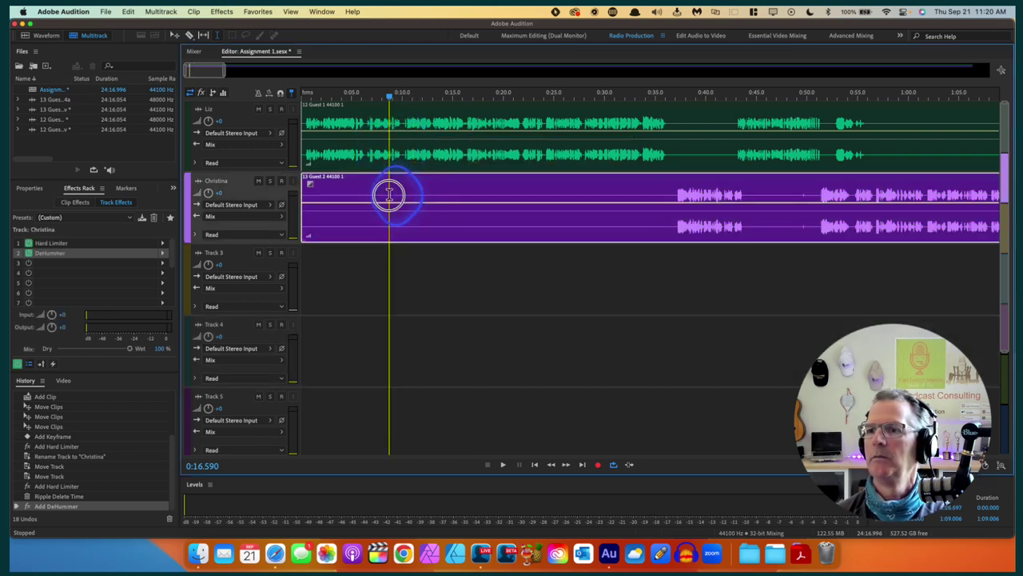
Step: Remove DeHummer from Christina's rack and add Noise Reduction/Restoration > DeNoise in its slot
left_click(162, 256)
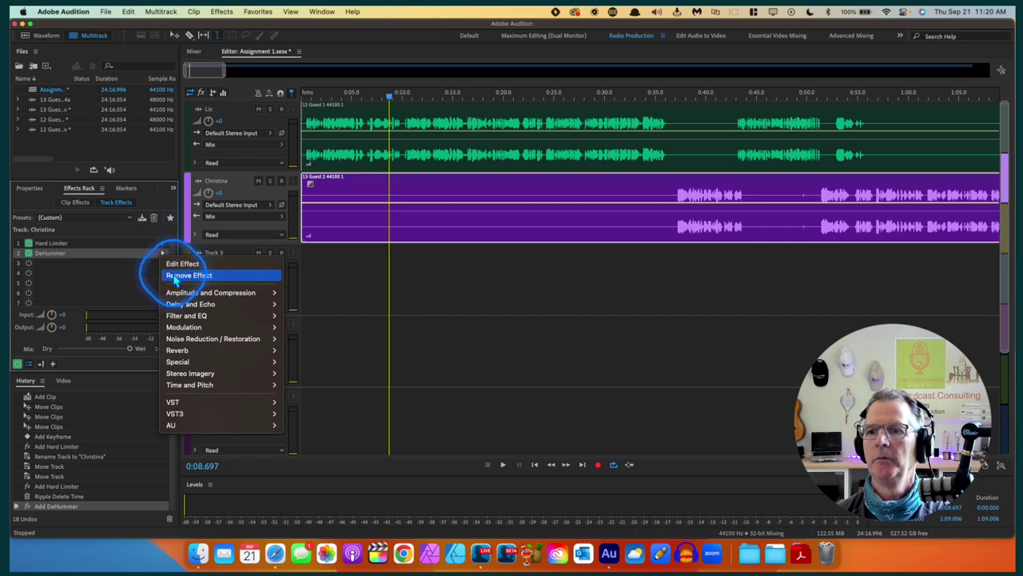
left_click(174, 276)
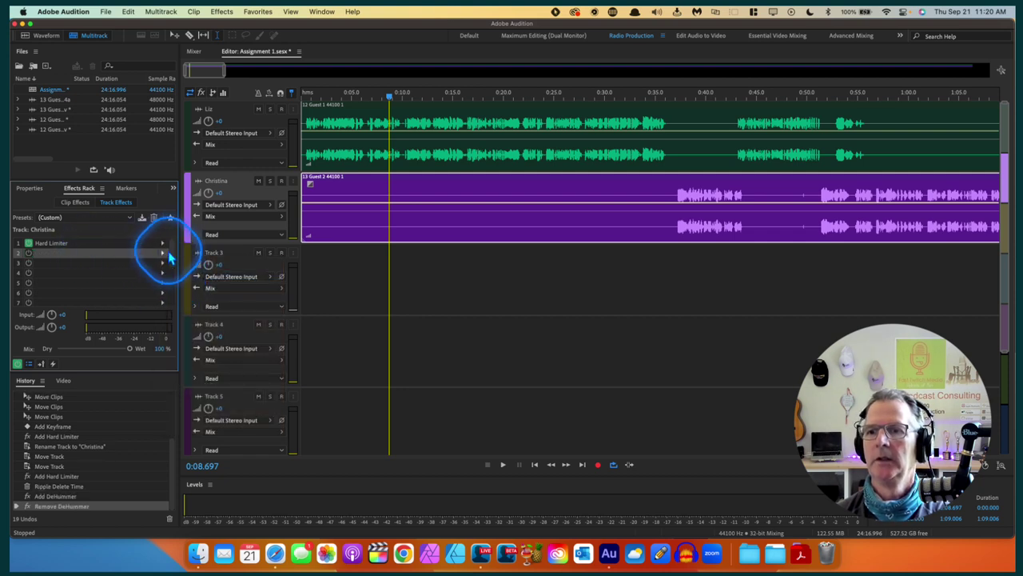
left_click(162, 256)
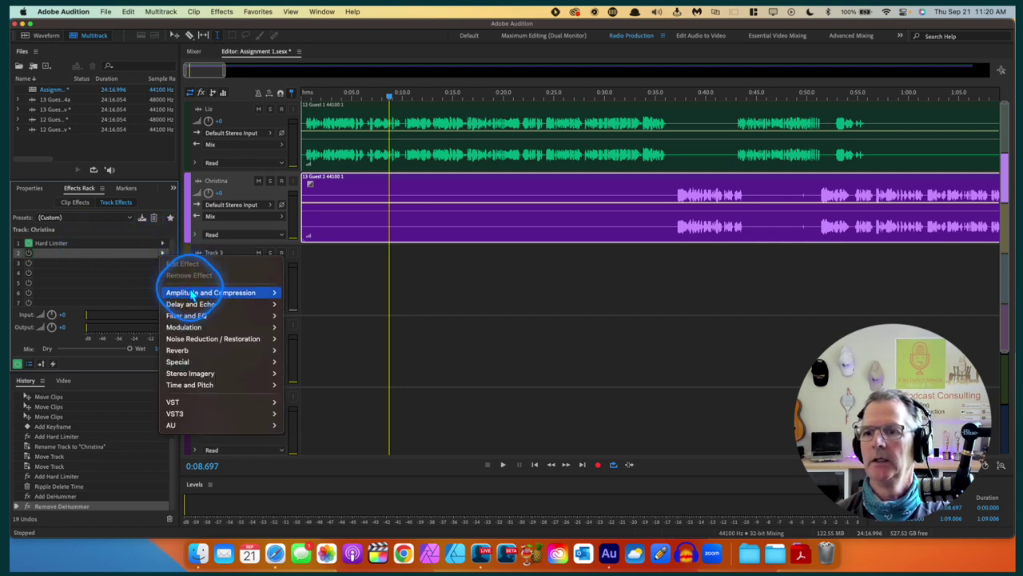
mouse_move(189, 332)
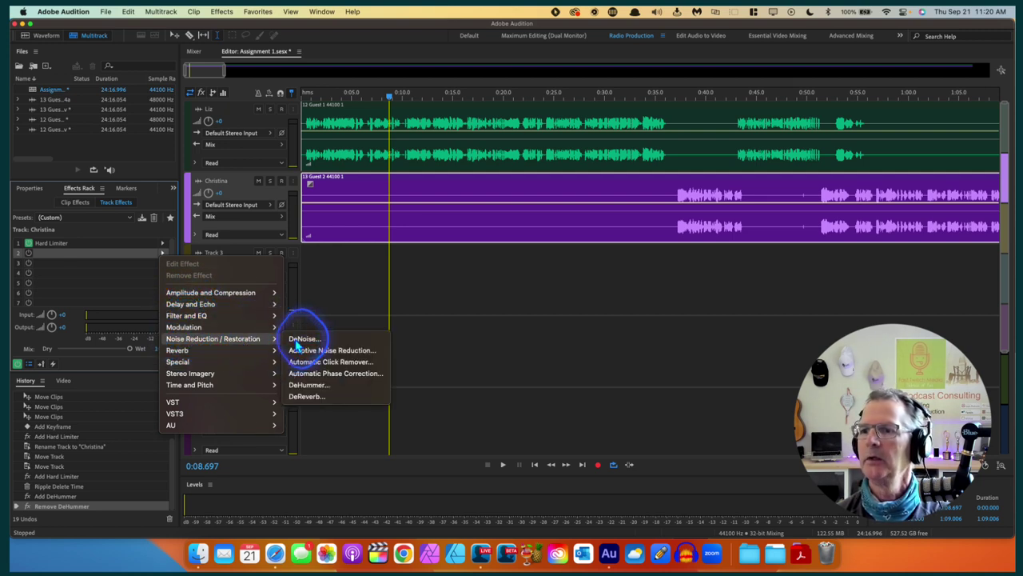
left_click(298, 338)
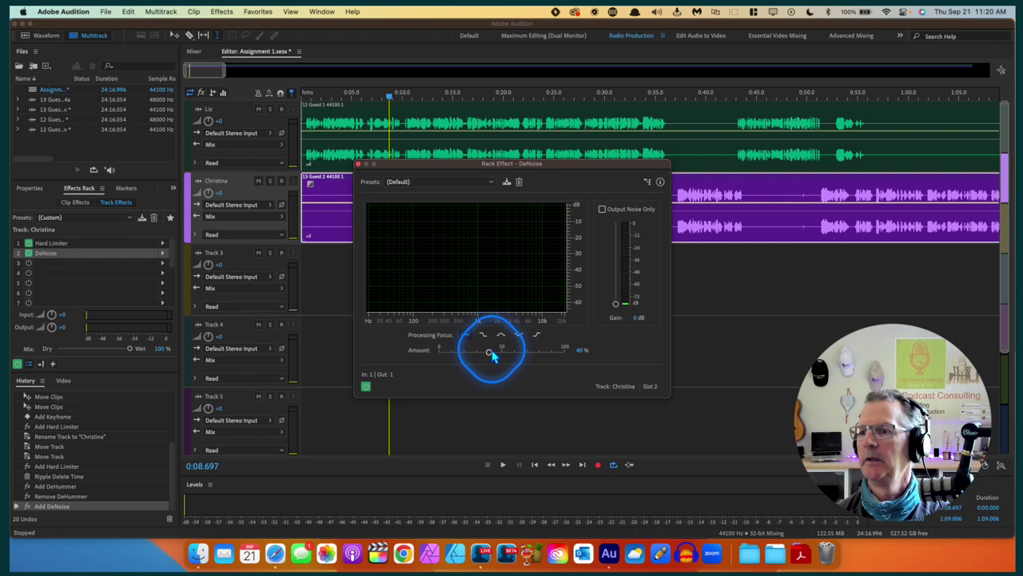
Step: Set the DeNoise Amount to 63%, preview it, and close the settings
left_click_drag(492, 356, 519, 357)
key("space")
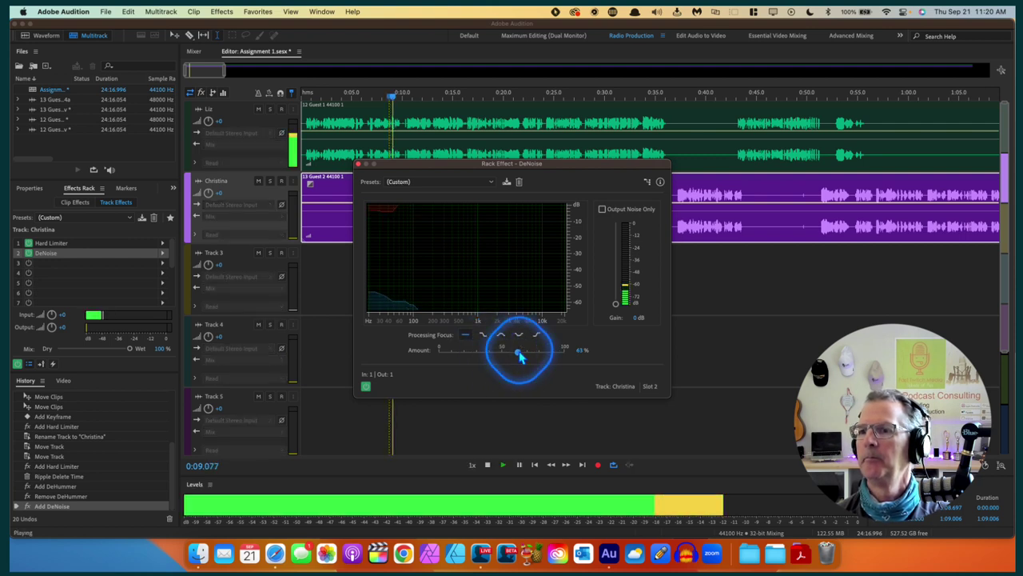
left_click(359, 164)
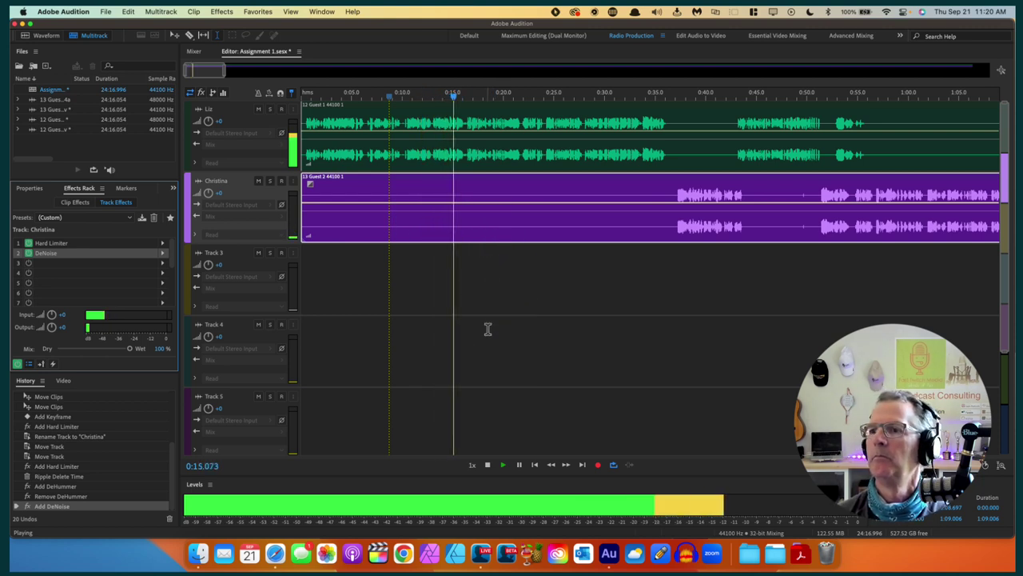
Step: Select Liz's track and zoom the timeline in closely around 0:16
scroll(488, 329, "right", 3)
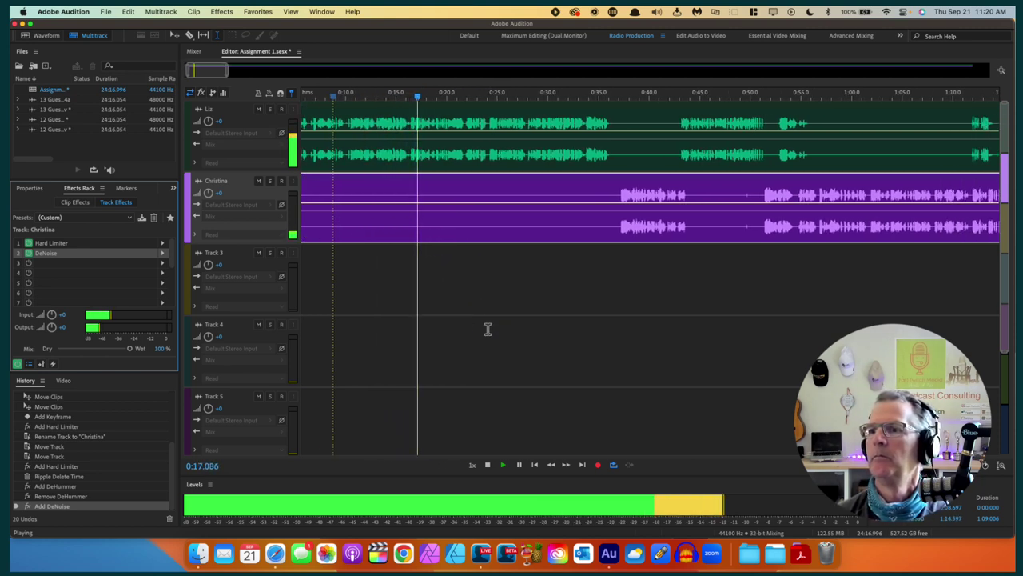
key("space")
left_click(384, 169)
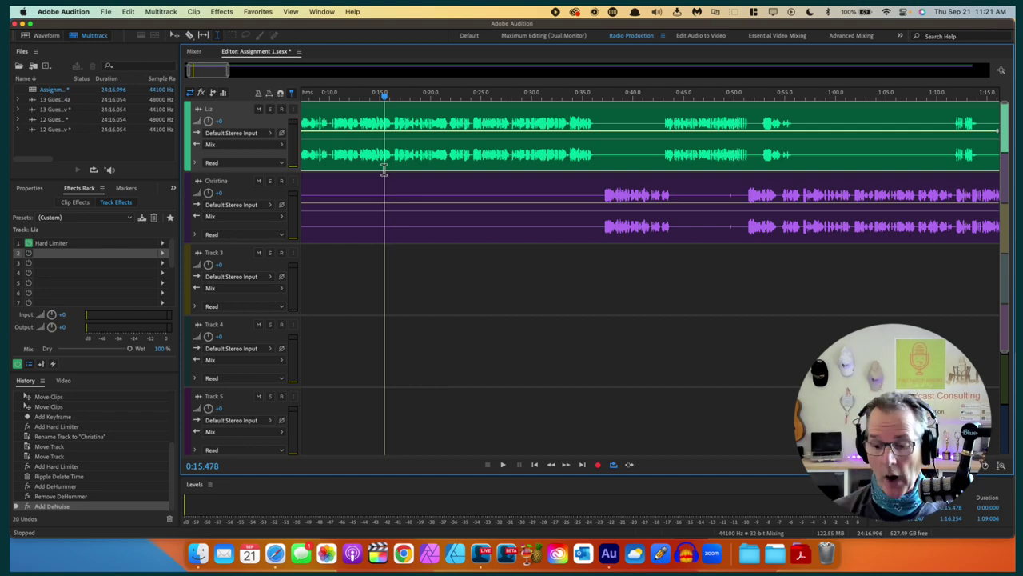
key("equal")
key("equal")
key("equal")
key("equal")
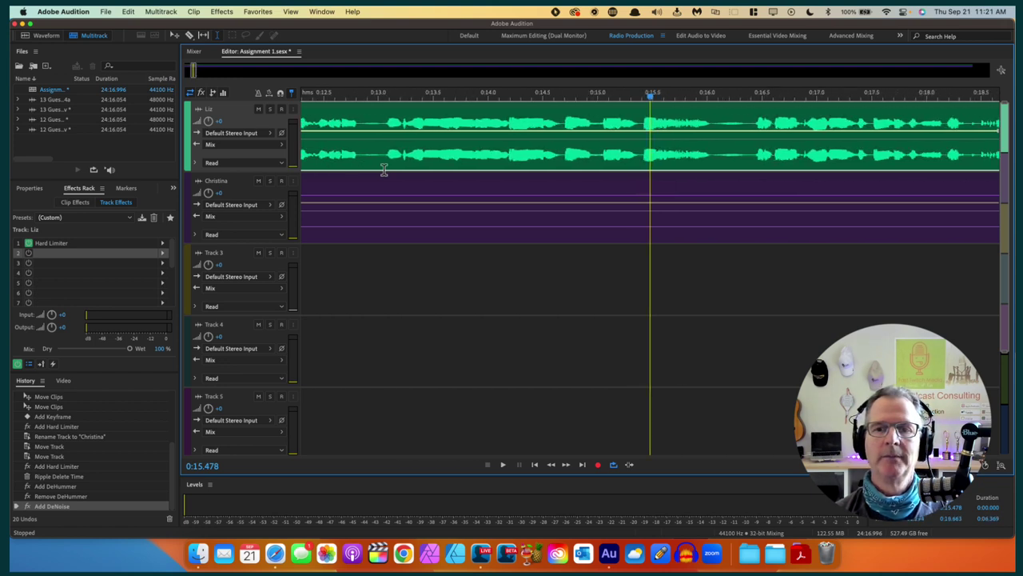
left_click(610, 243)
key("equal")
scroll(589, 114, "right", 3)
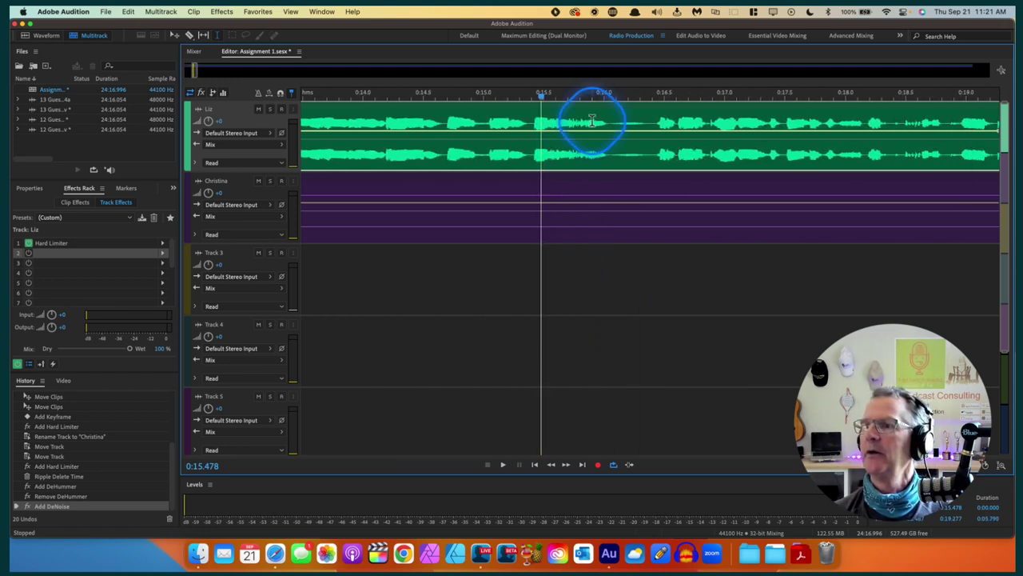
Step: Play Liz's audio from about 16.05 s, stopping near 16.6 s
left_click(609, 117)
key("space")
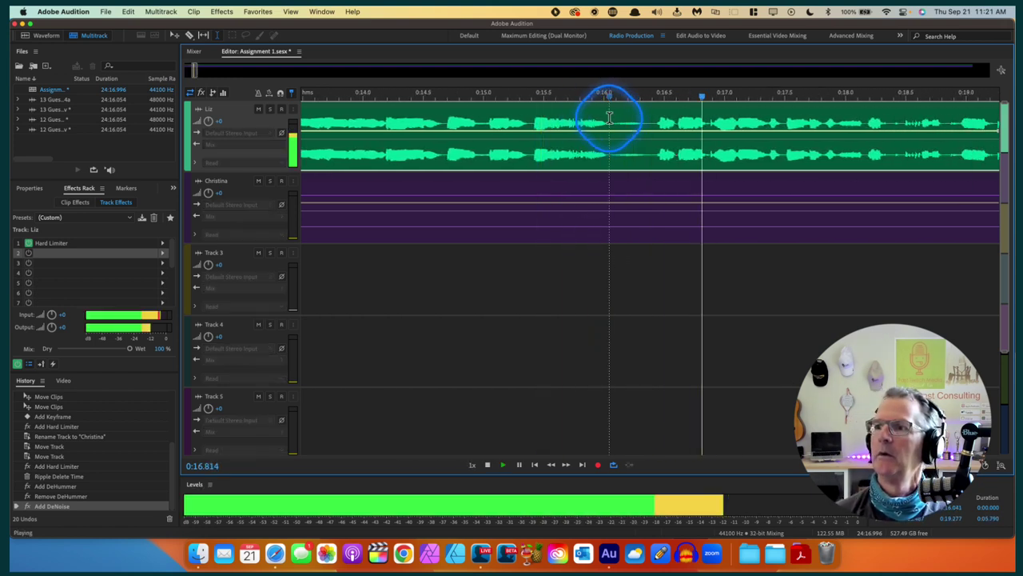
key("space")
left_click(609, 117)
key("space")
key("space")
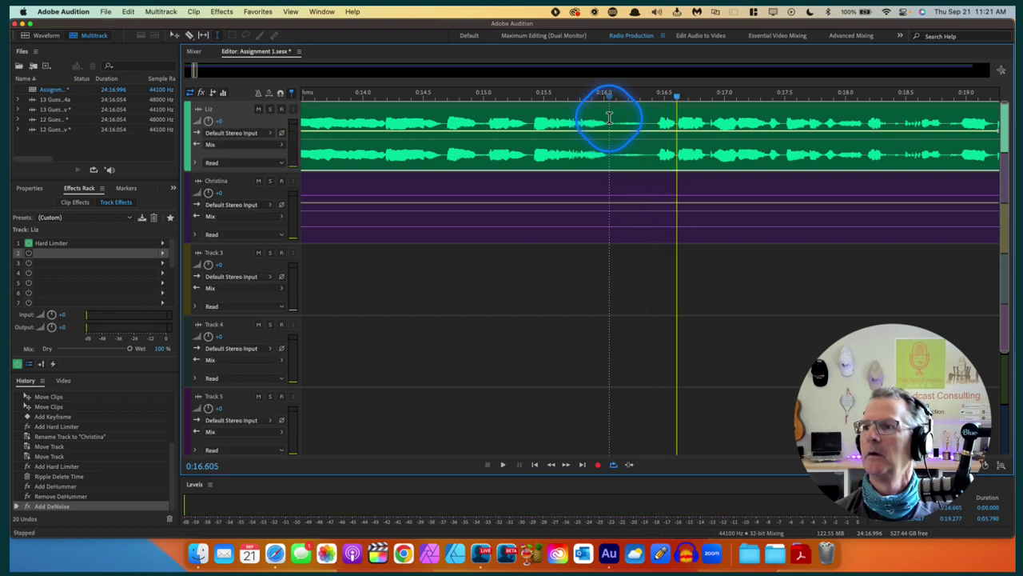
Step: Select the pause from about 16.397 s back to 16.058 s and play it
left_click(652, 119)
left_click_drag(653, 119, 612, 116)
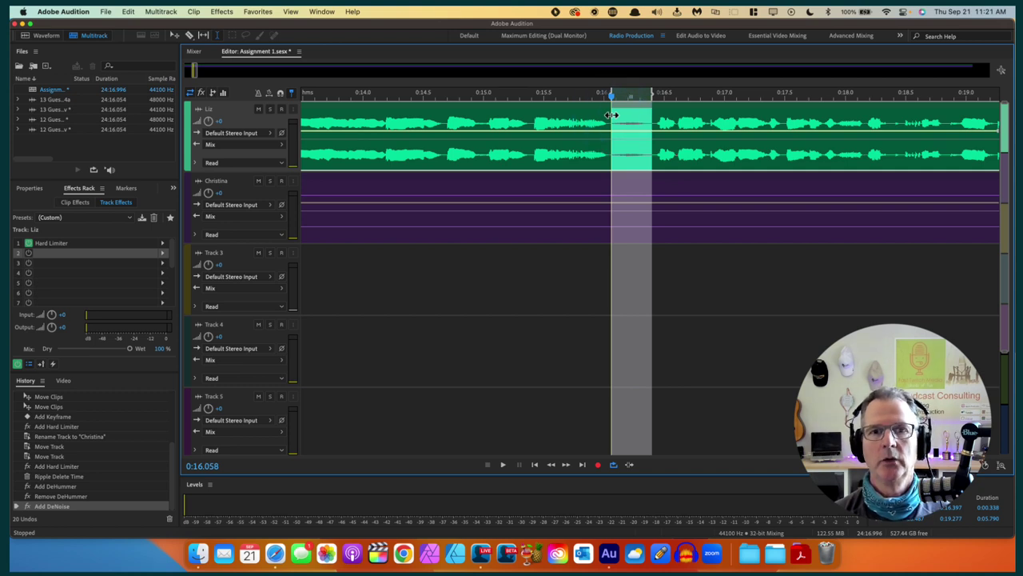
key("space")
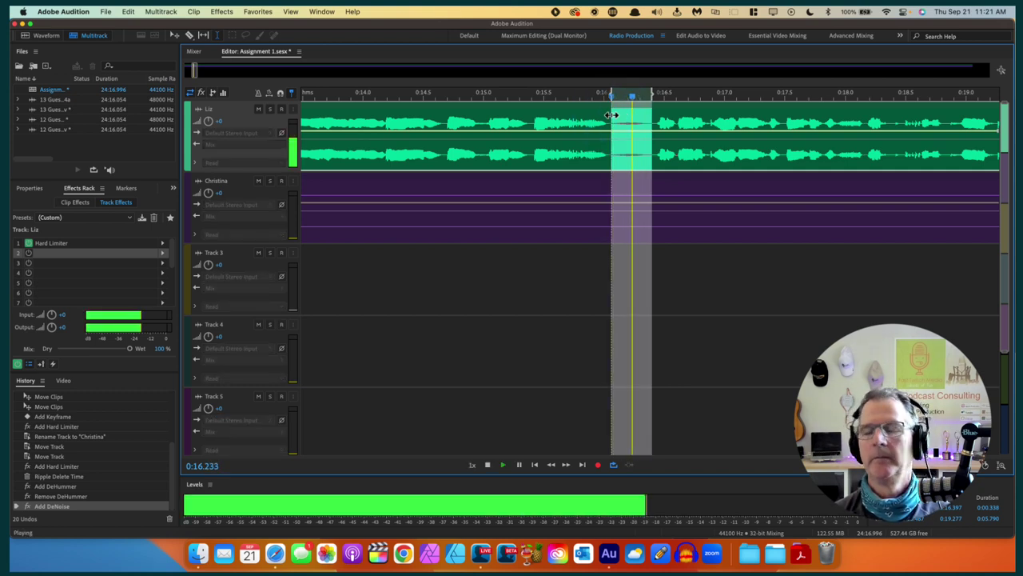
left_click(626, 306)
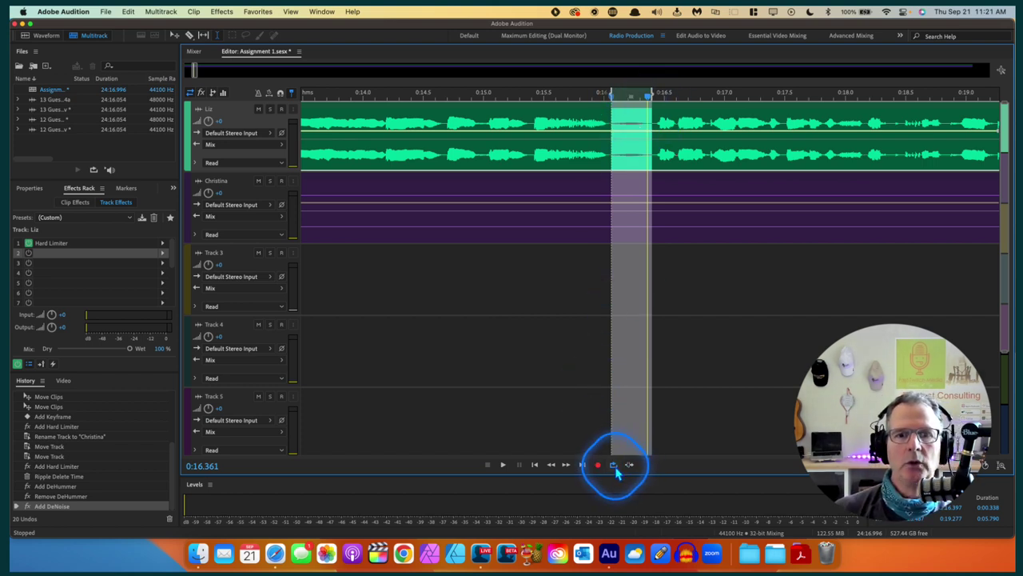
left_click(570, 220)
key("space")
key("space")
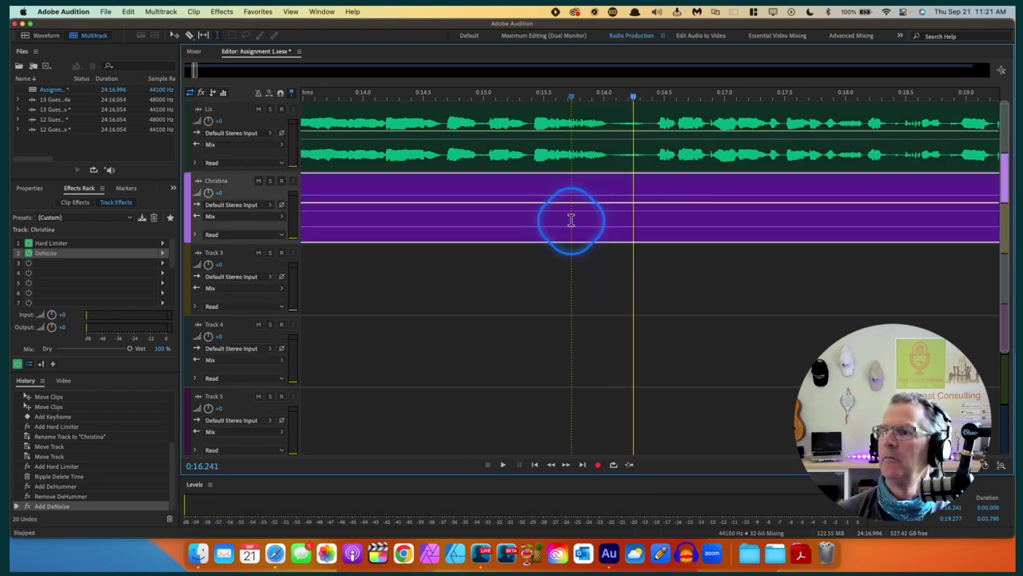
Step: Reselect the pause from 0:16.414 back to 0:16.015 and loop it for review
left_click(653, 145)
left_click_drag(654, 146, 605, 145)
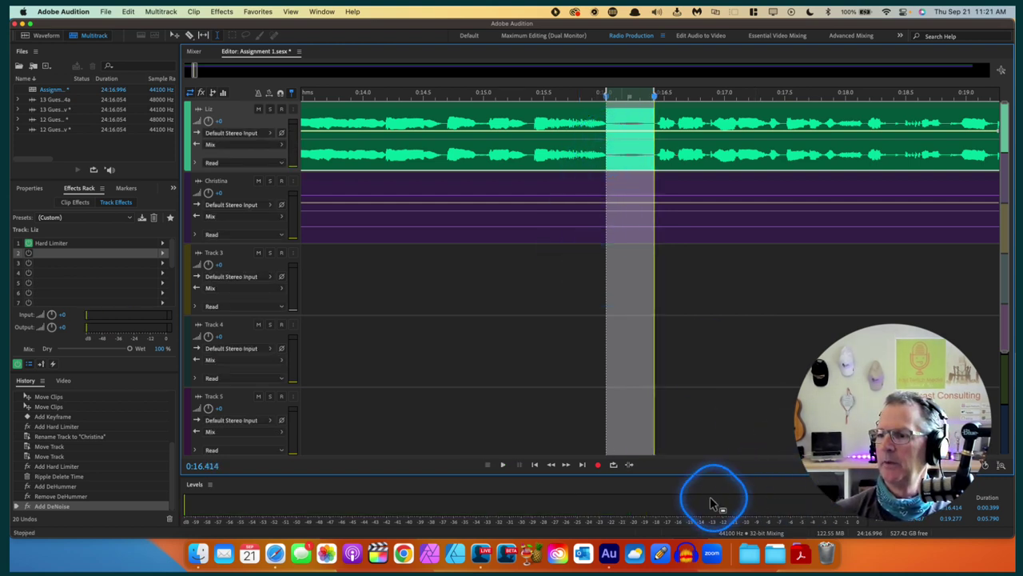
left_click(614, 465)
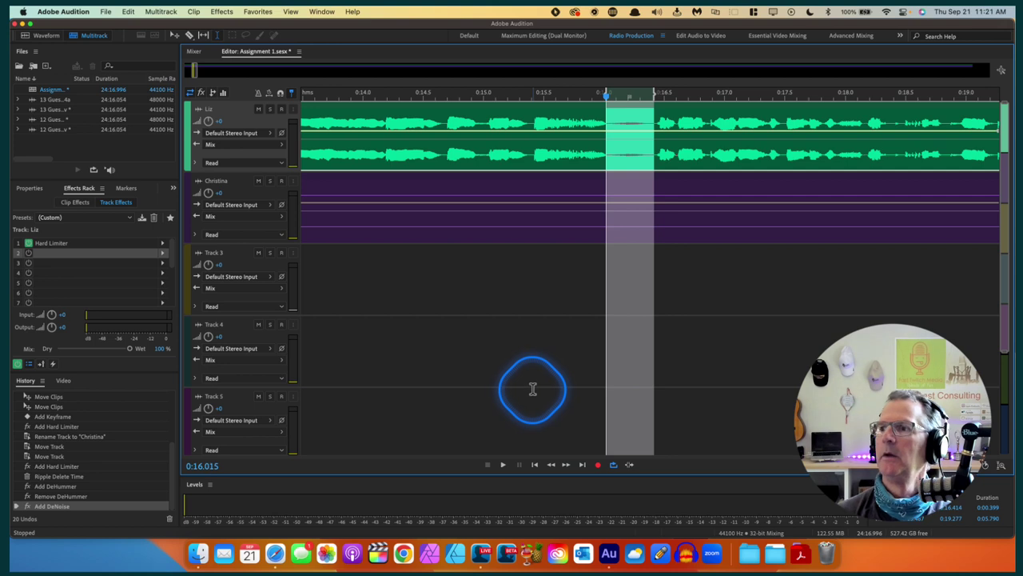
key("space")
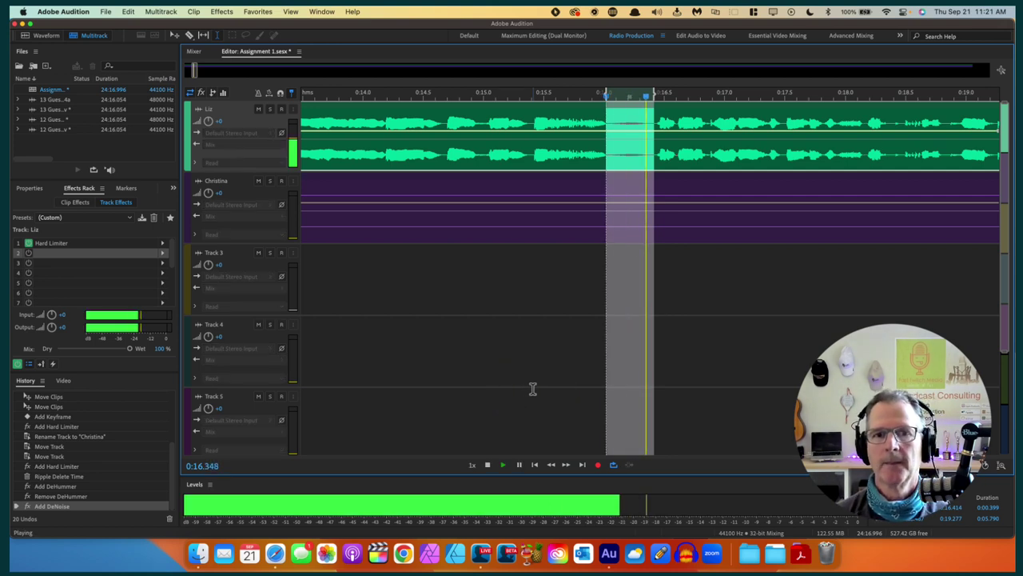
key("space")
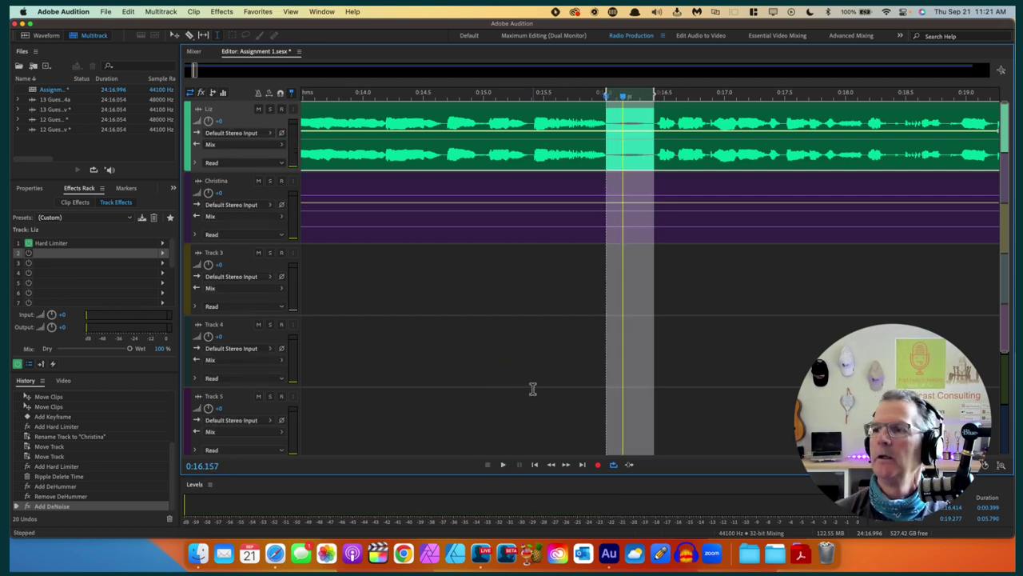
left_click(611, 237)
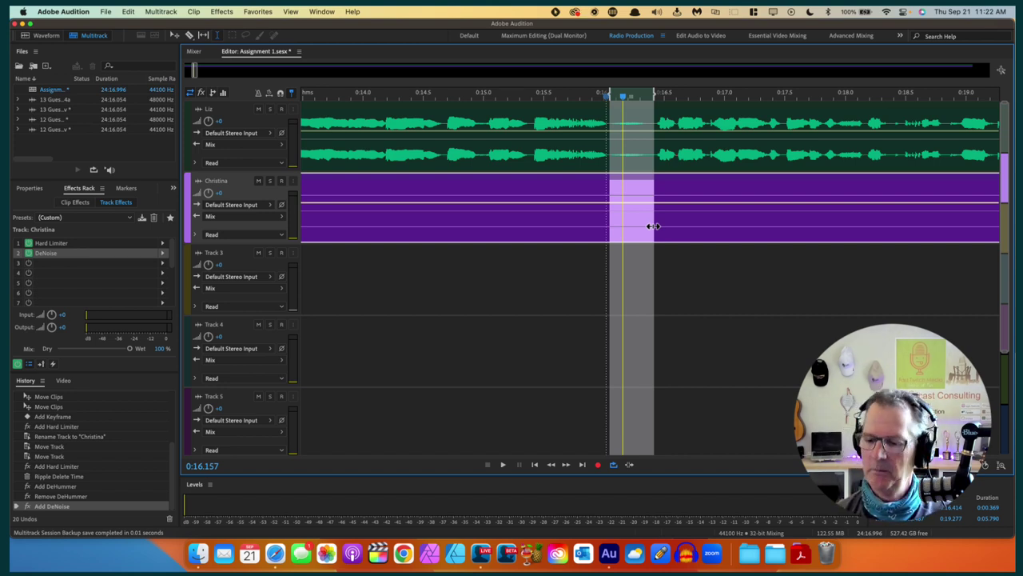
Step: Ripple delete the 0:16.0–0:16.4 pause from all tracks and play across it from 14.8 s
key("super+shift+BackSpace")
left_click(400, 303)
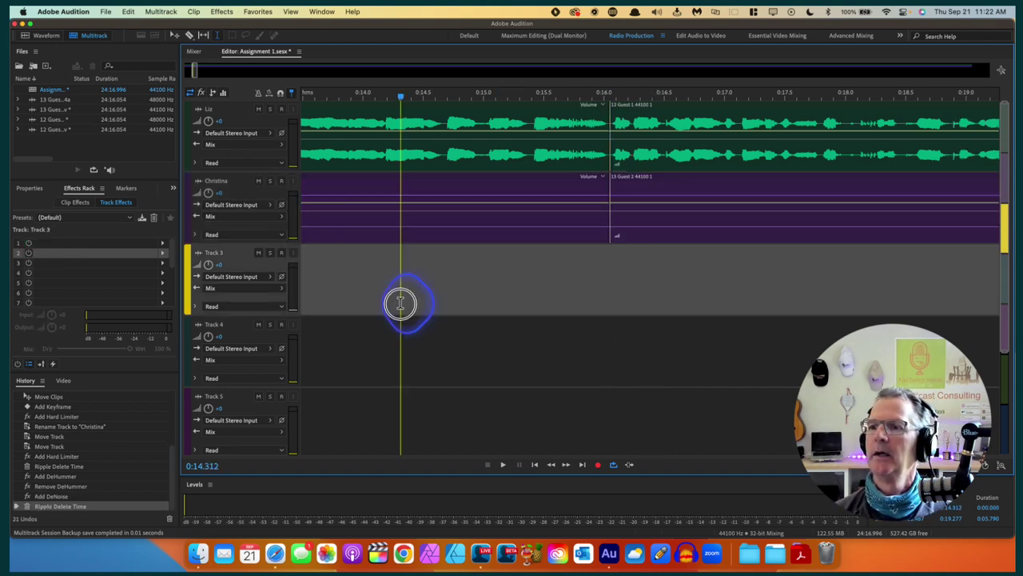
key("space")
key("space")
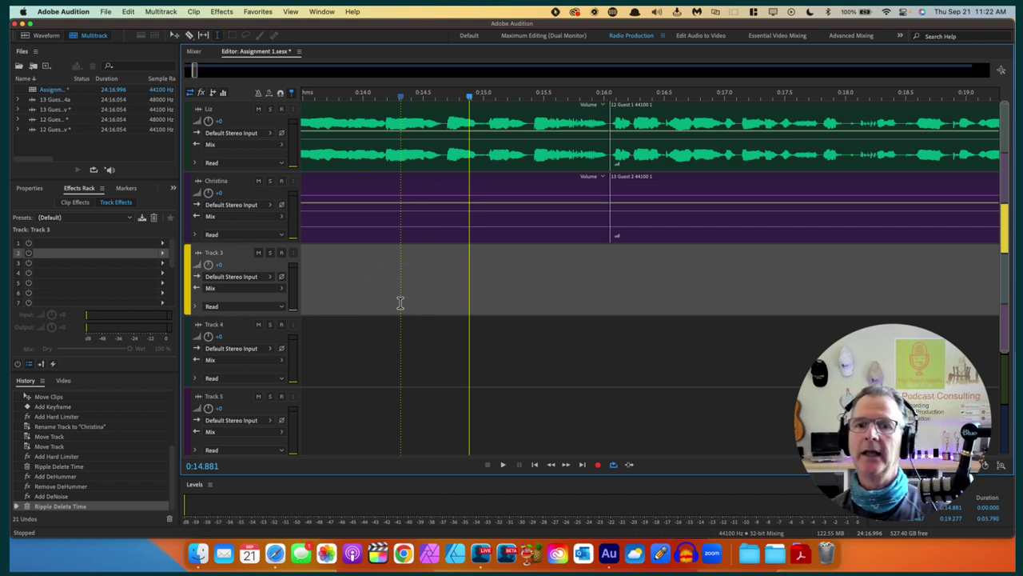
key("space")
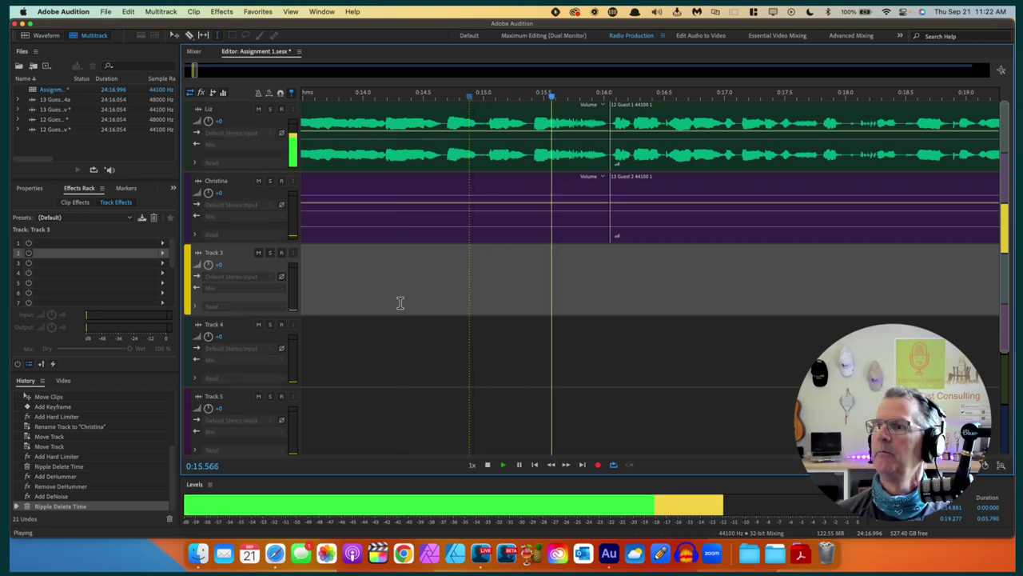
key("space")
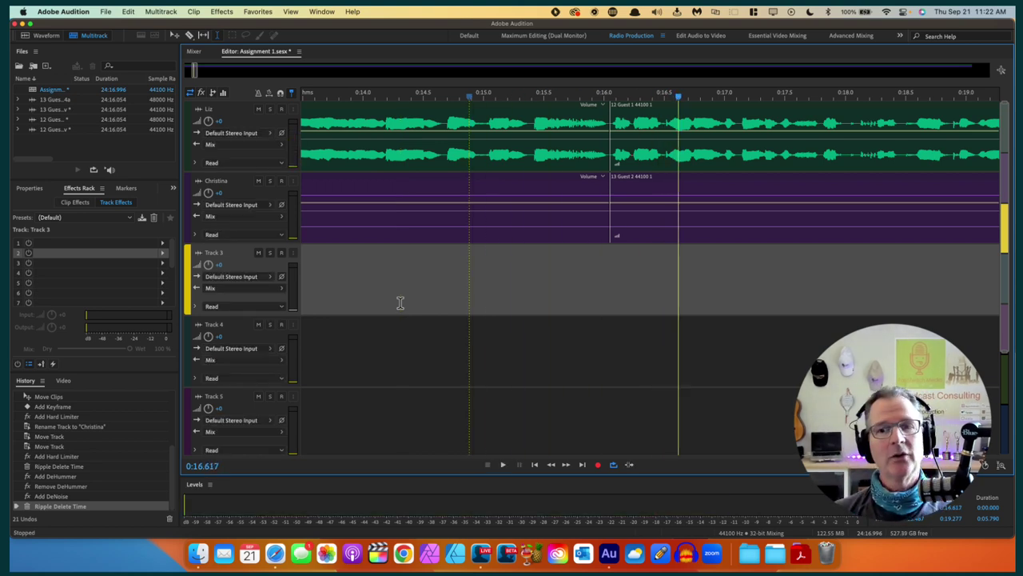
Step: Replay the edit from about 14.4 s, then undo the Ripple Delete Time
left_click(400, 302)
key("space")
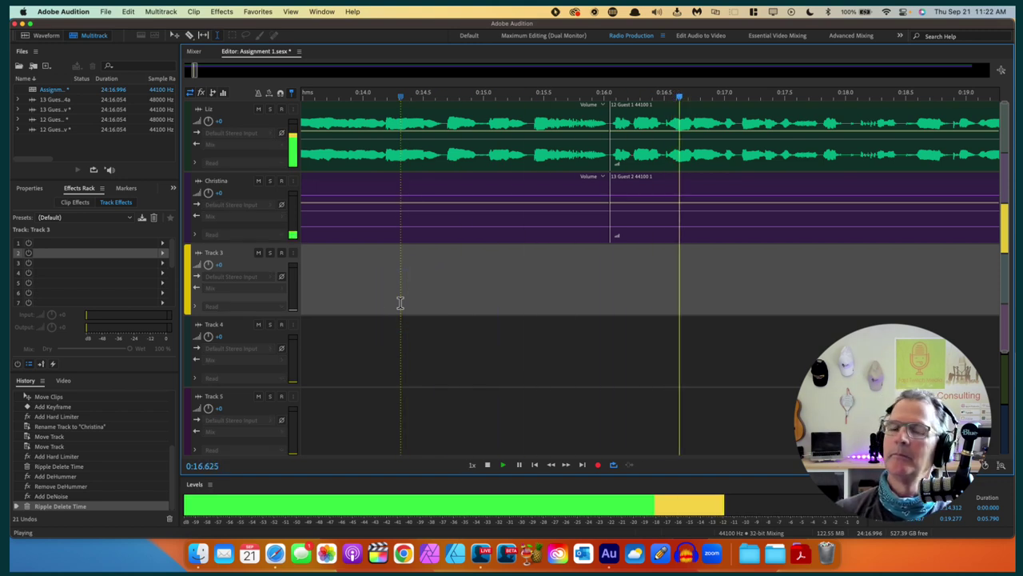
key("space")
left_click(598, 307)
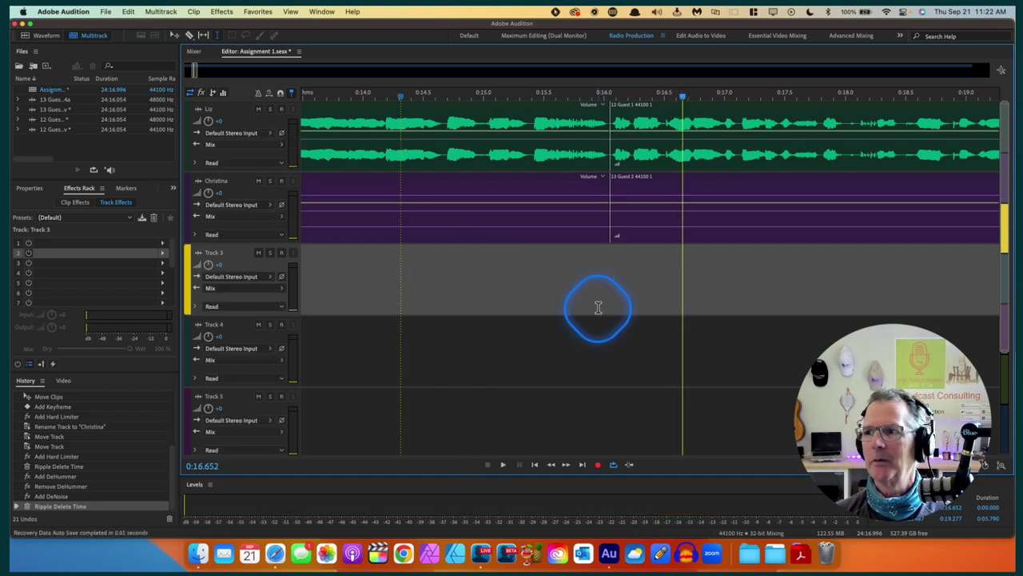
key("super+z")
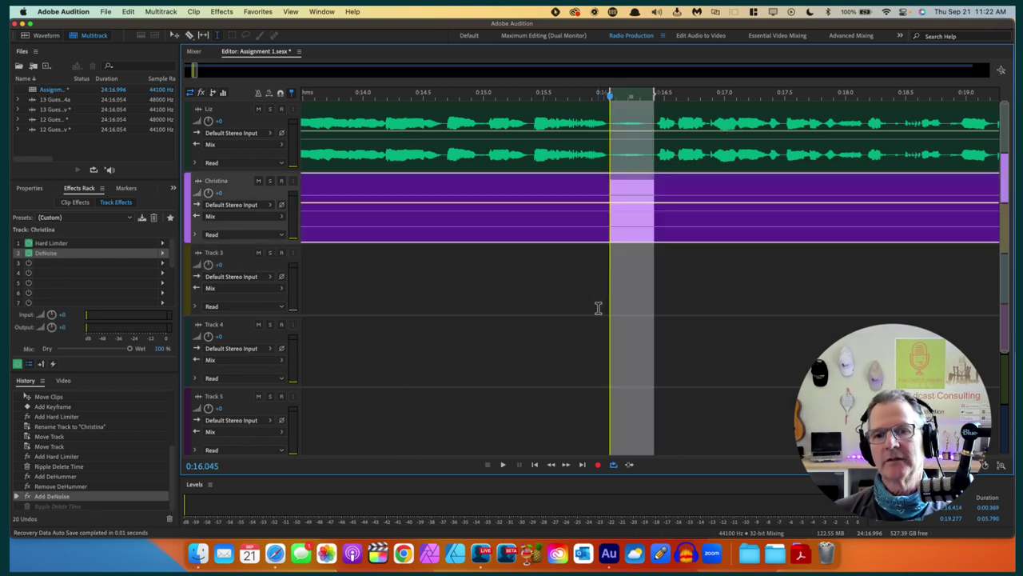
Step: Apply Clip > Silence Time Selection to Christina's 0:16.0–0:16.4 range, then clear the selection
left_click(569, 332)
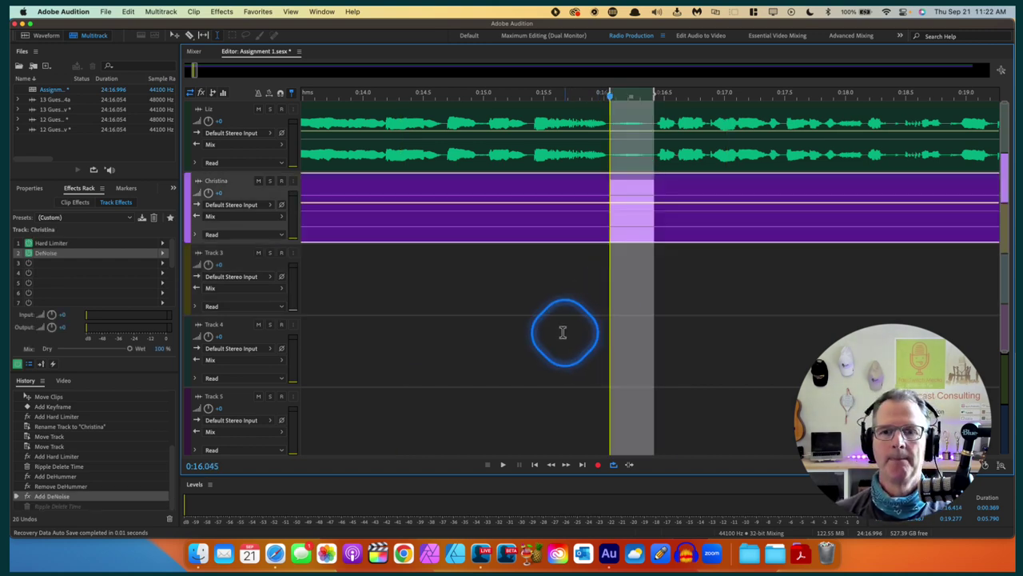
left_click(194, 12)
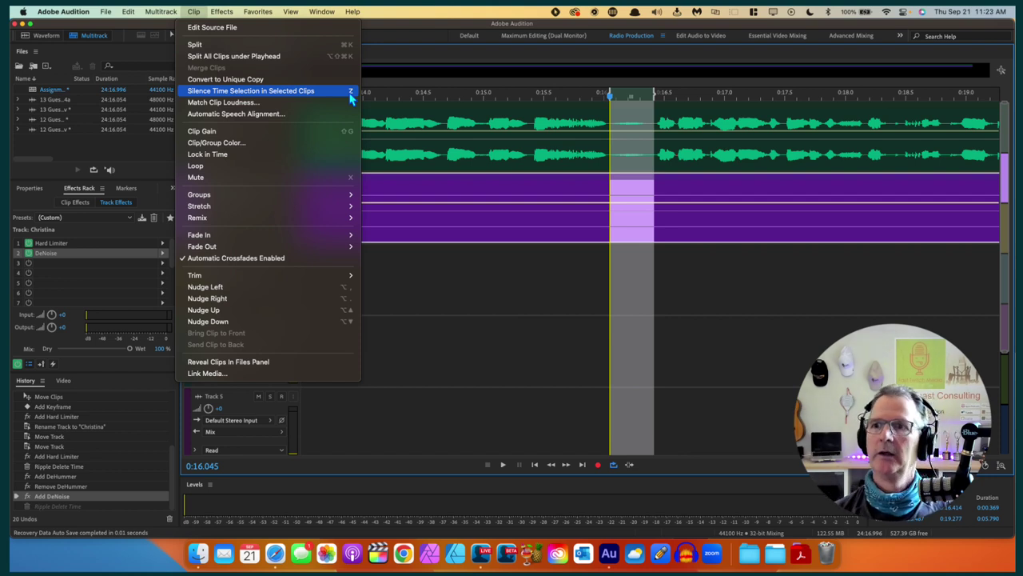
left_click(269, 92)
left_click(548, 294)
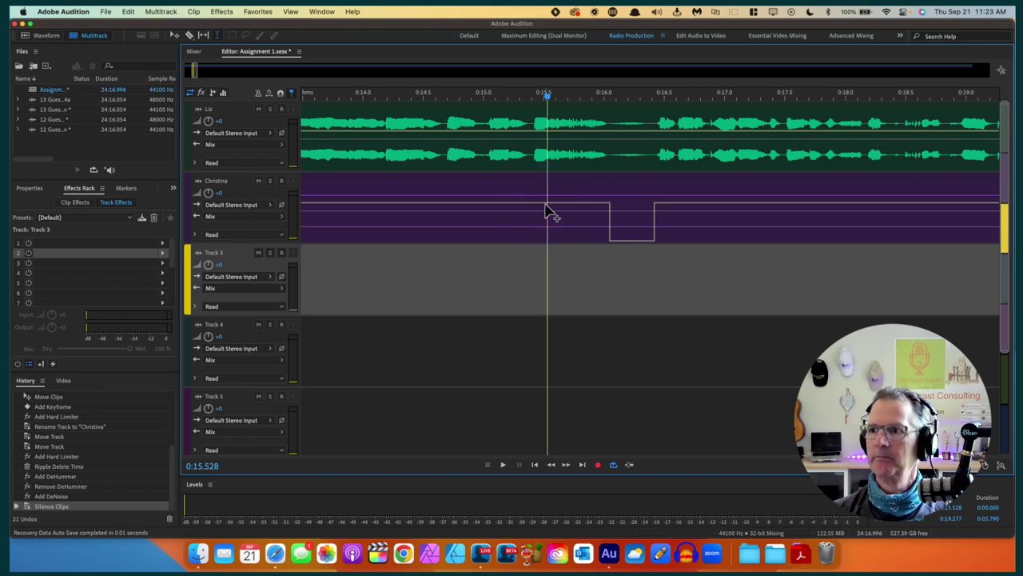
left_click(622, 154)
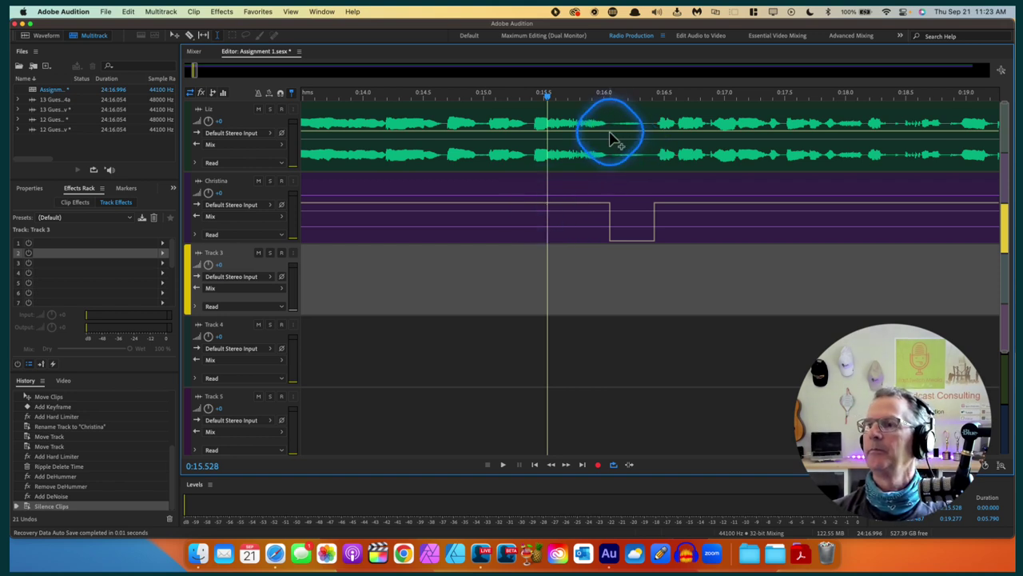
left_click(651, 120)
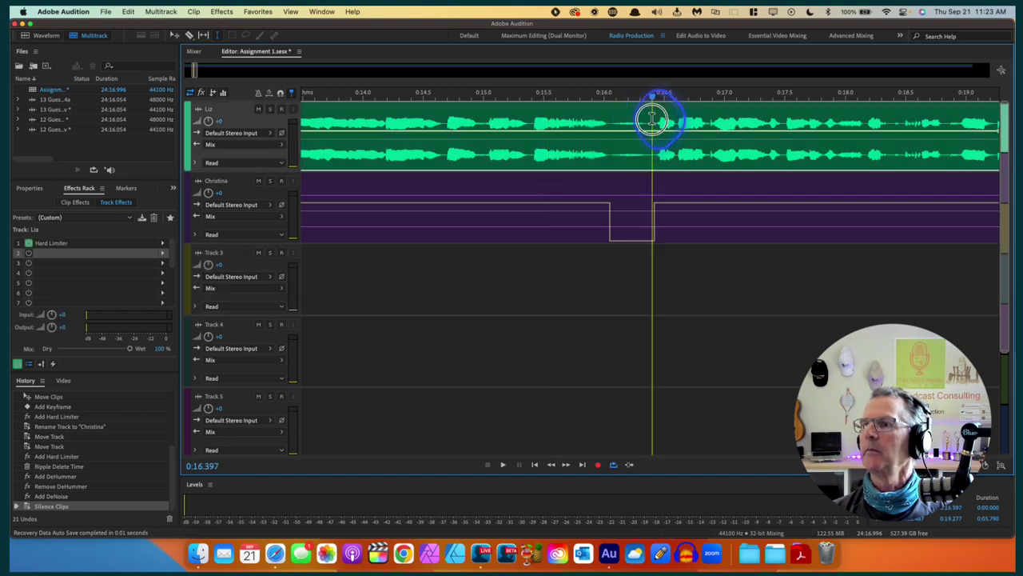
left_click_drag(651, 120, 608, 119)
left_click(194, 134)
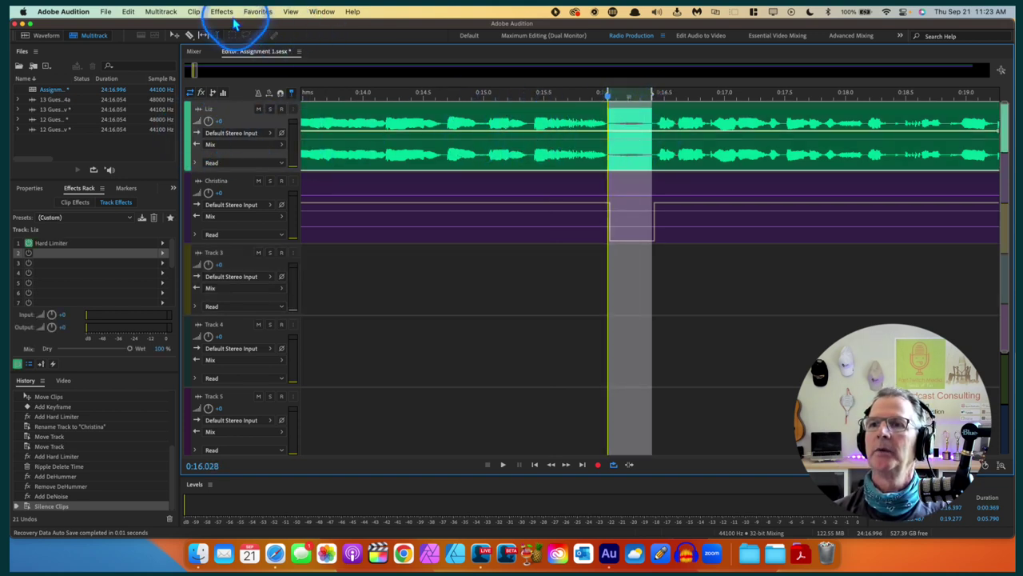
left_click(195, 12)
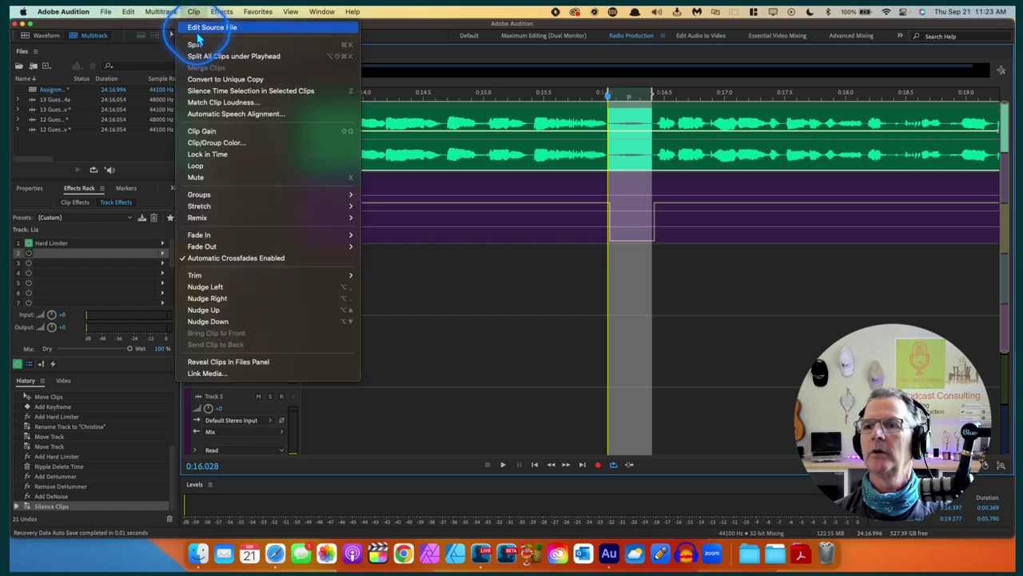
left_click(207, 92)
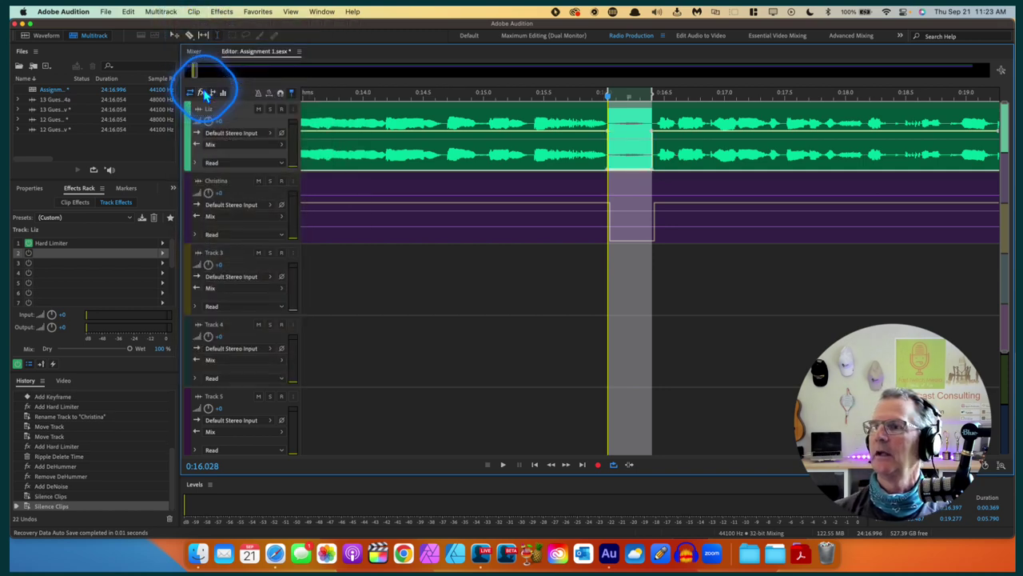
left_click(546, 361)
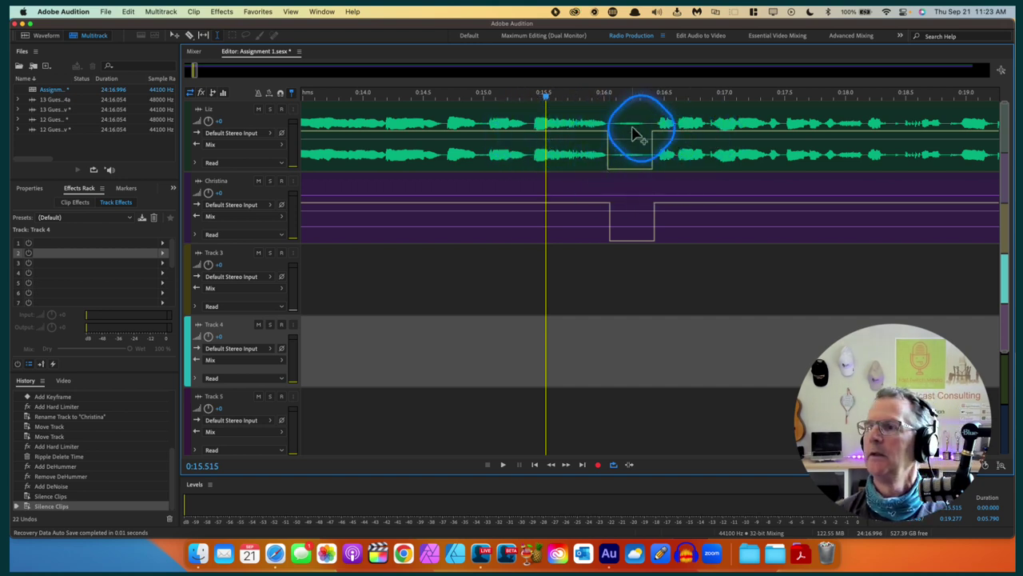
left_click(516, 110)
key("space")
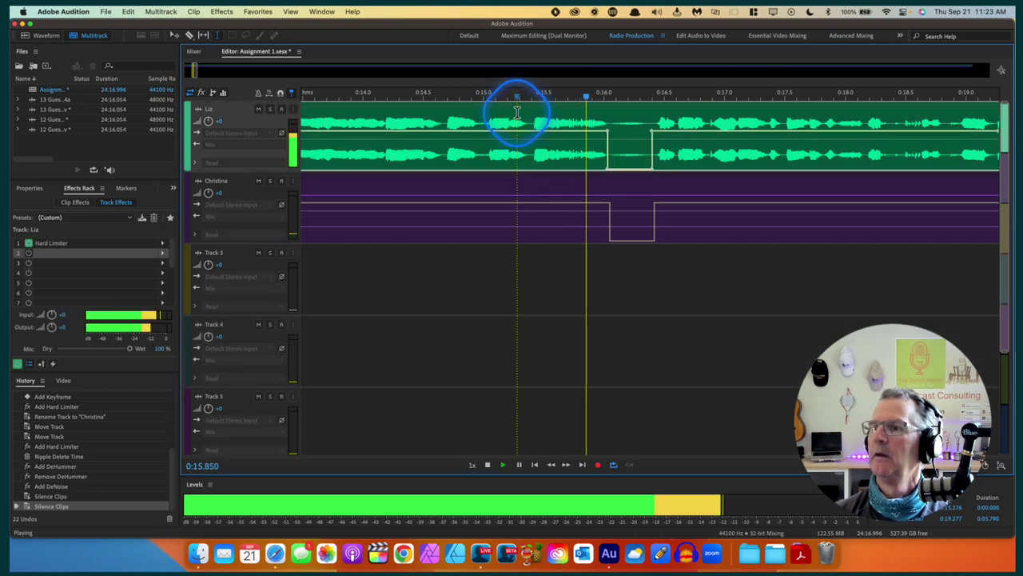
key("space")
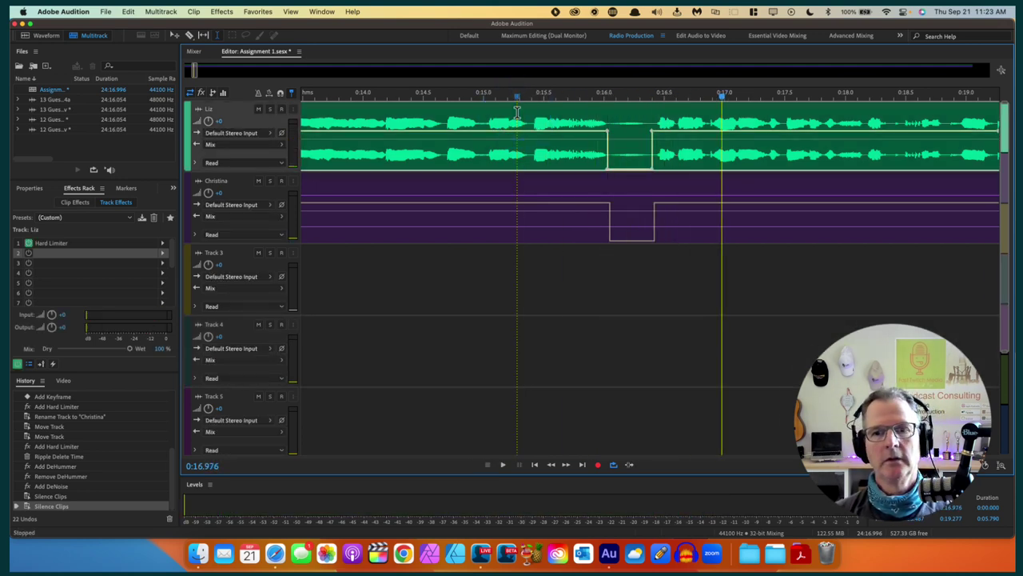
left_click(517, 110)
key("space")
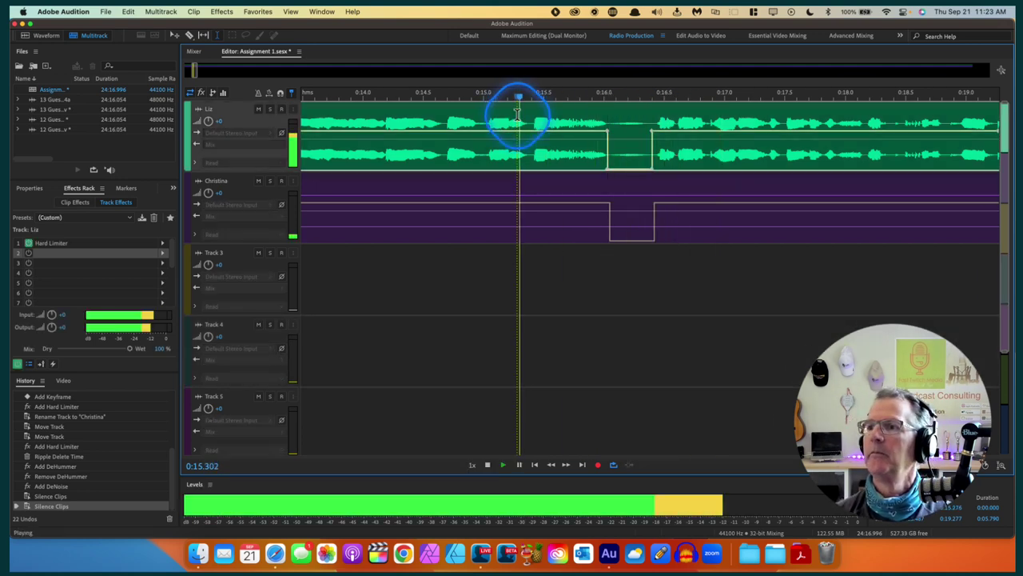
key("space")
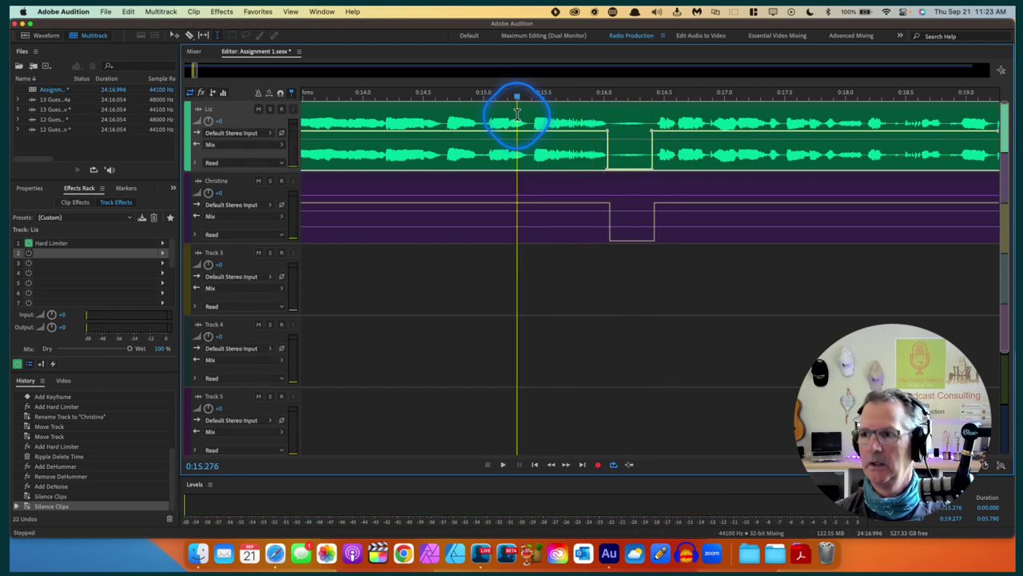
key("super+z")
key("space")
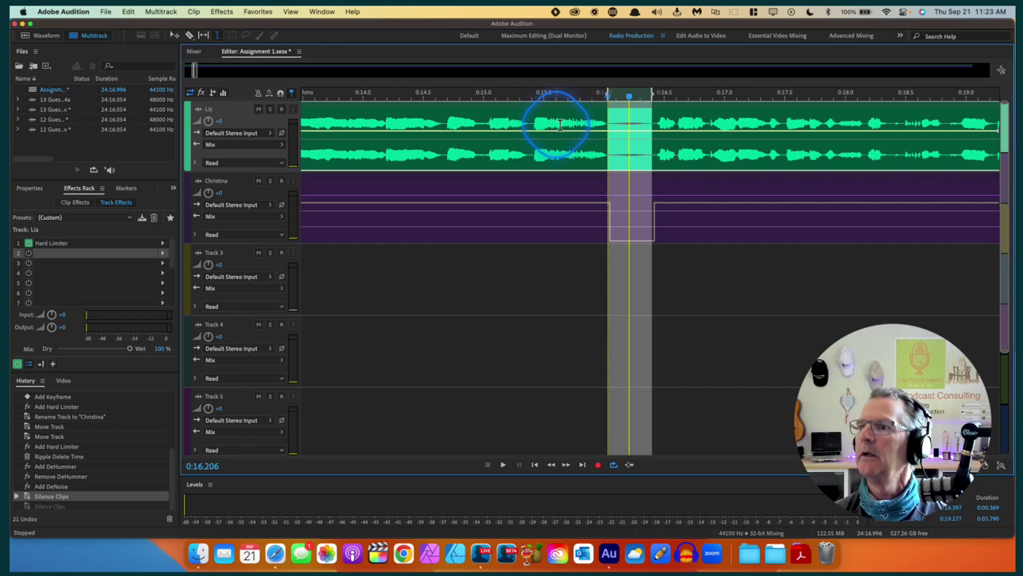
Step: Redo the silence on Liz's 0:16 gap and play back her speech around it
key("shift+super+z")
key("shift+super+z")
key("space")
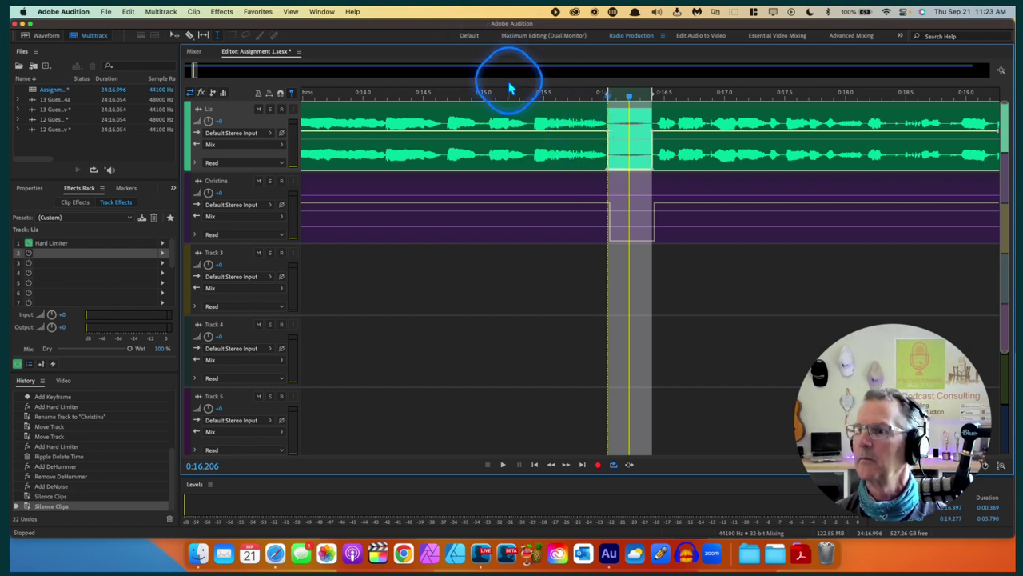
left_click(490, 170)
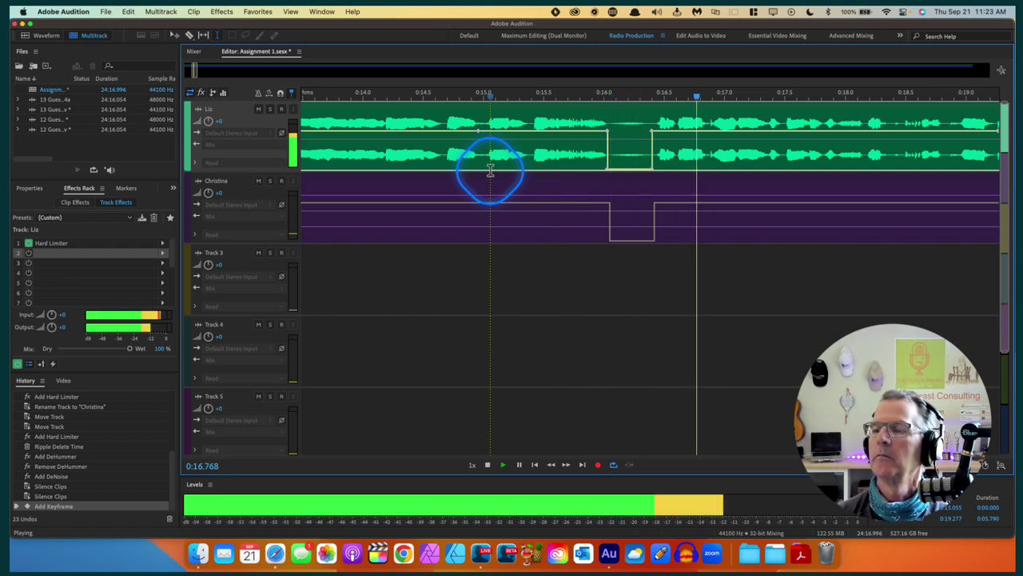
key("space")
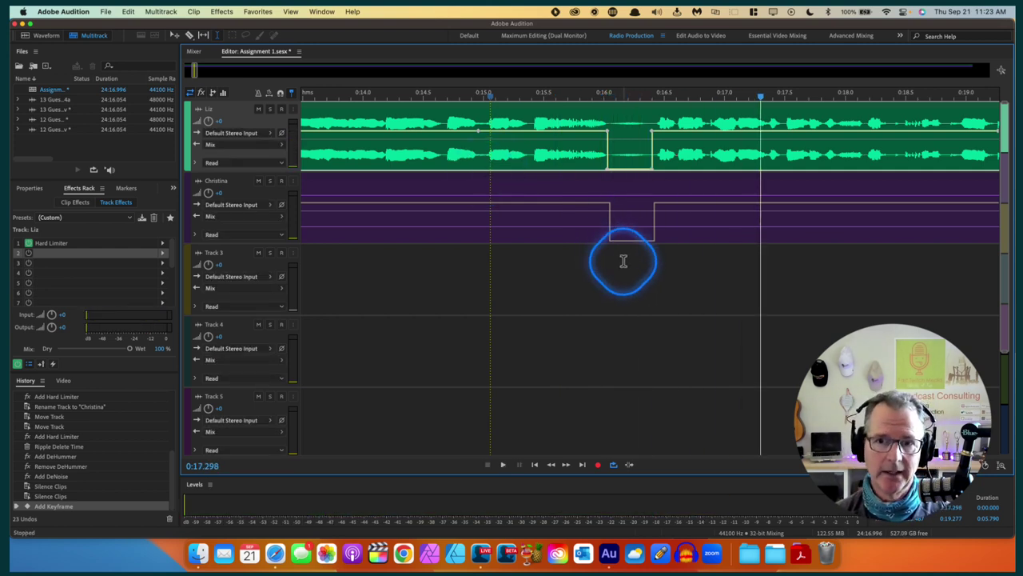
scroll(624, 262, "right", 5)
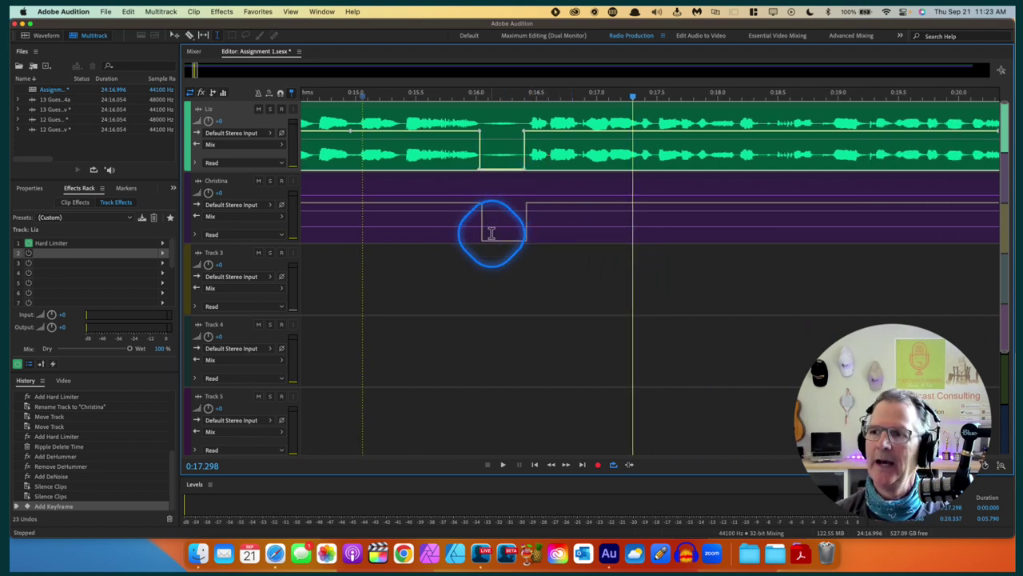
scroll(564, 244, "right", 3)
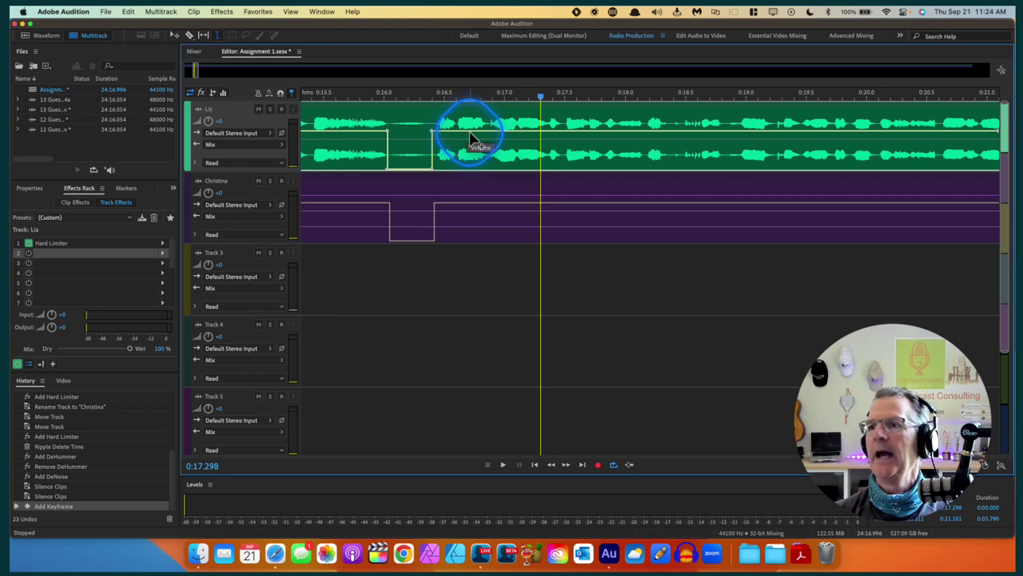
Step: Add a volume keyframe on Liz's envelope after the gap, lower it, and preview
left_click(471, 138)
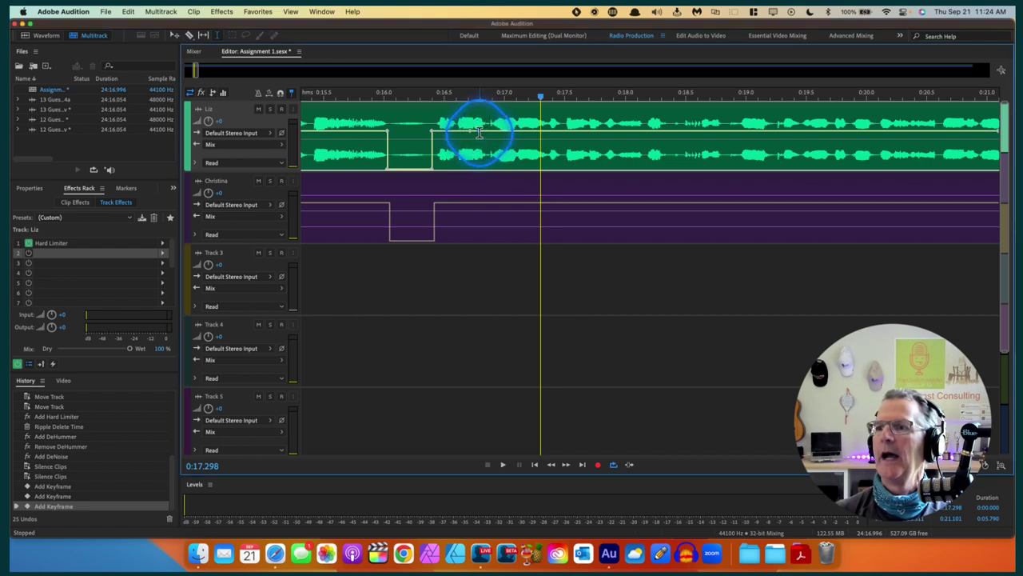
left_click_drag(480, 134, 484, 152)
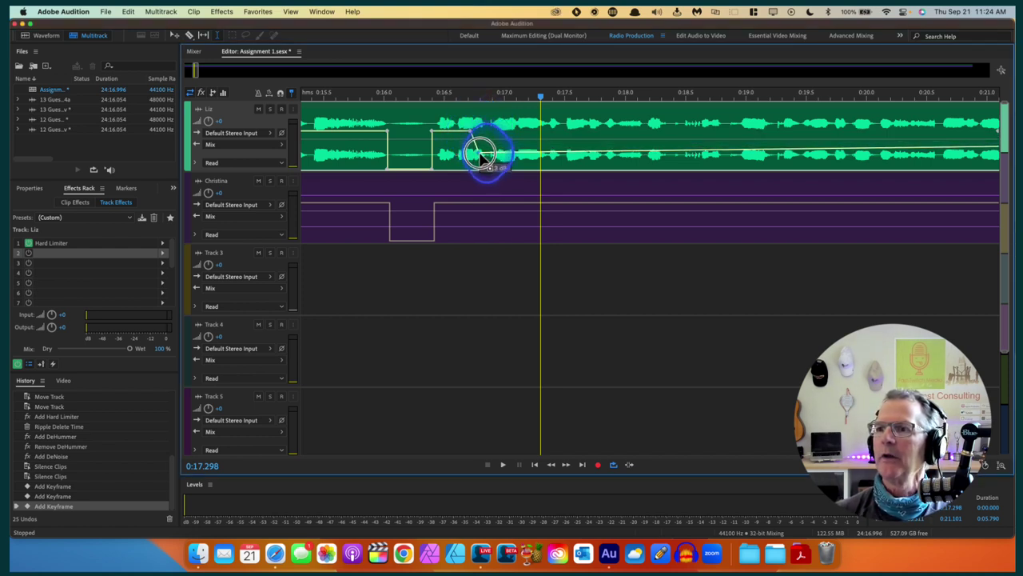
left_click(425, 114)
key("space")
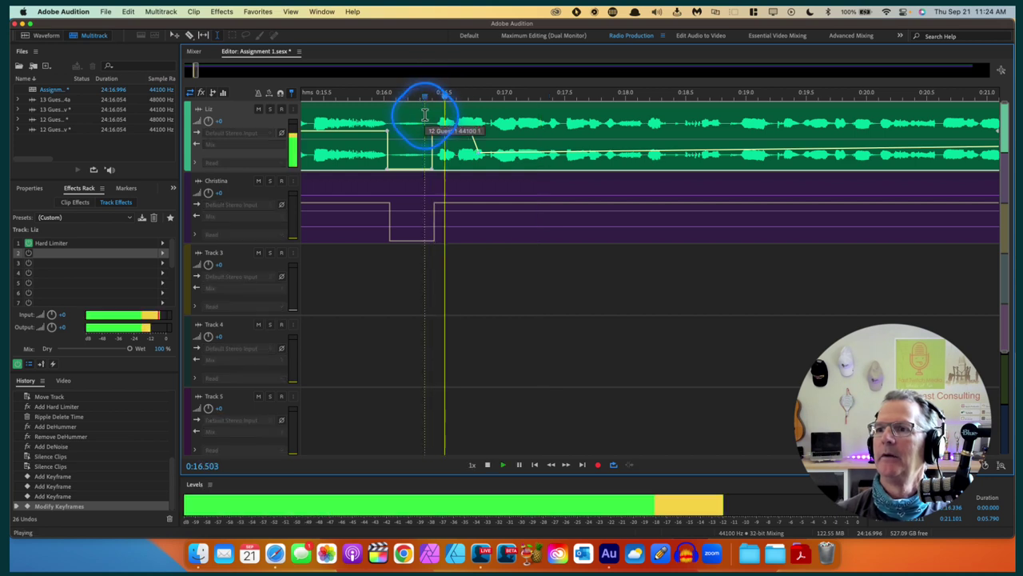
key("space")
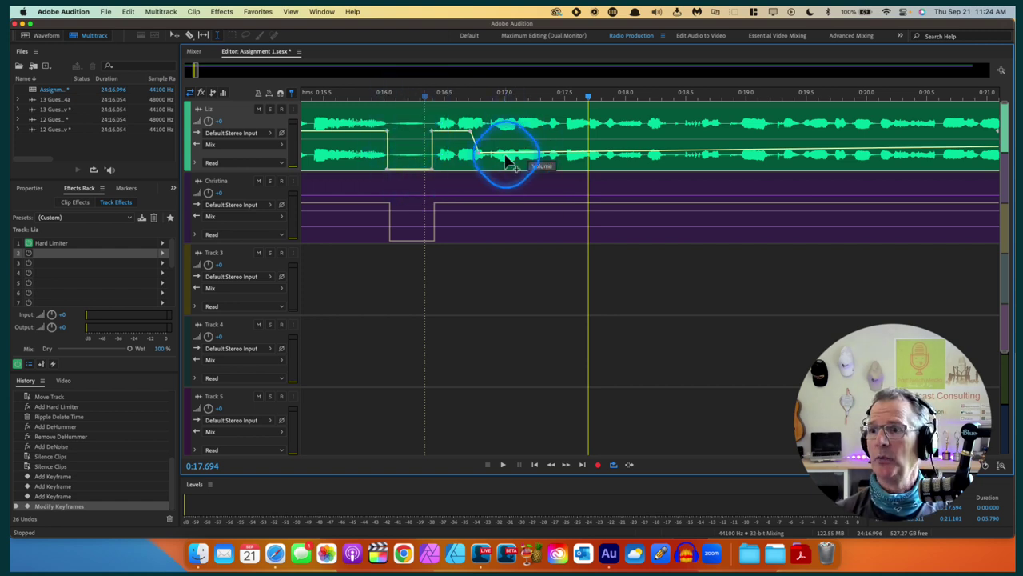
Step: Add and pull down another envelope keyframe to ramp Liz lower, then undo unwanted adjustments
left_click_drag(480, 159, 482, 137)
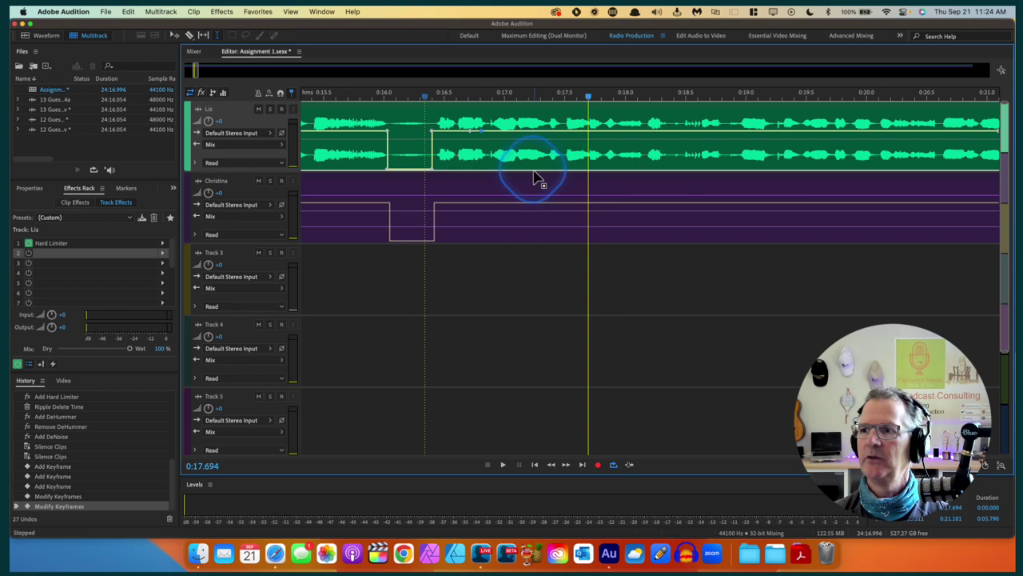
left_click(497, 138)
left_click_drag(497, 138, 476, 164)
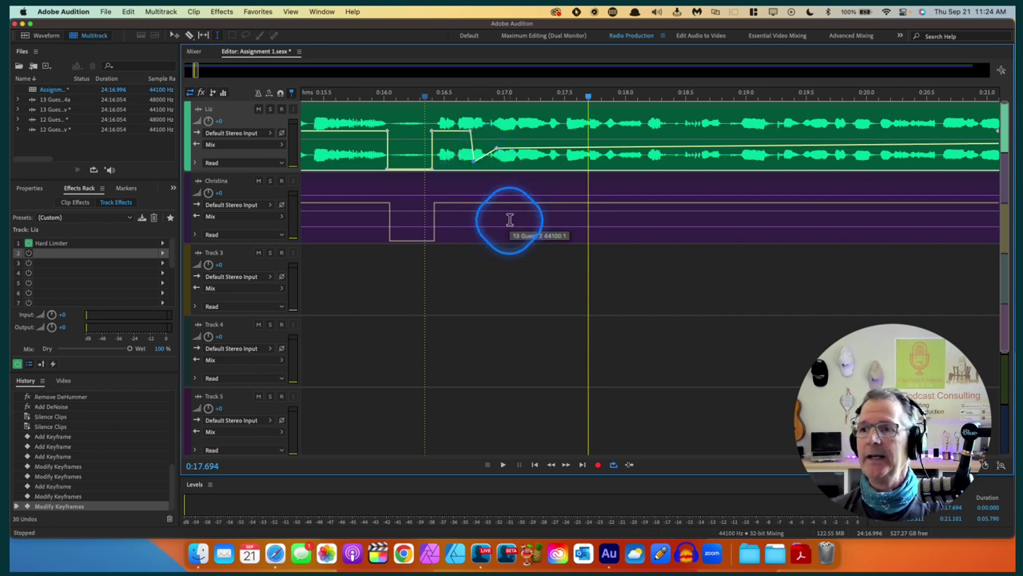
left_click(463, 124)
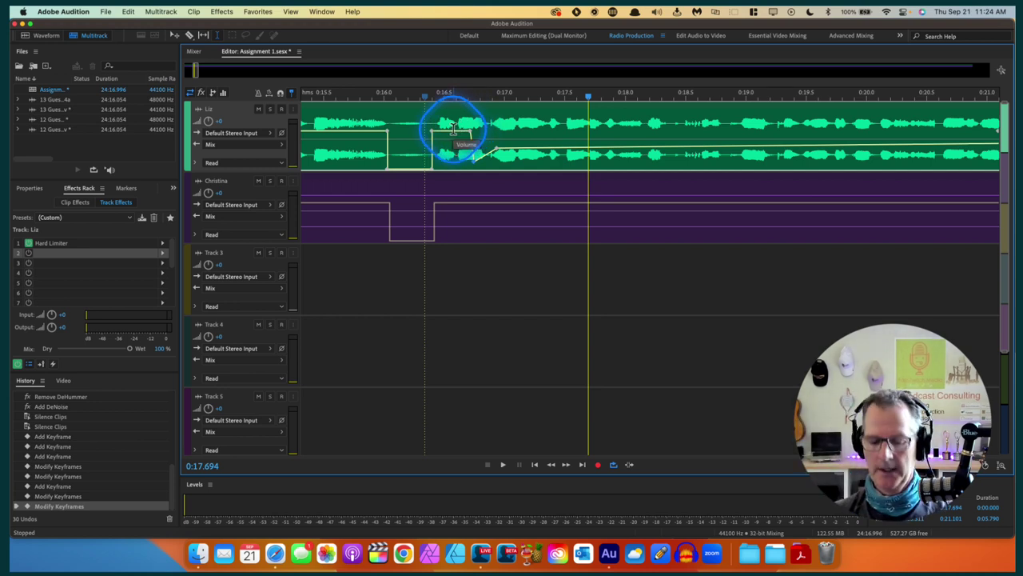
key("super+z")
key("super+z")
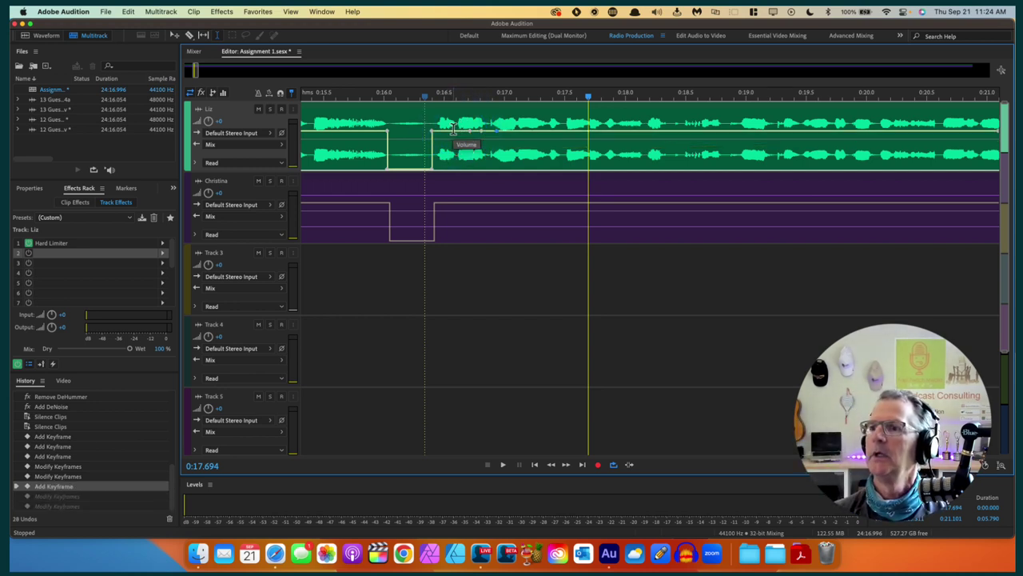
left_click(482, 190)
key("super+z")
key("super+z")
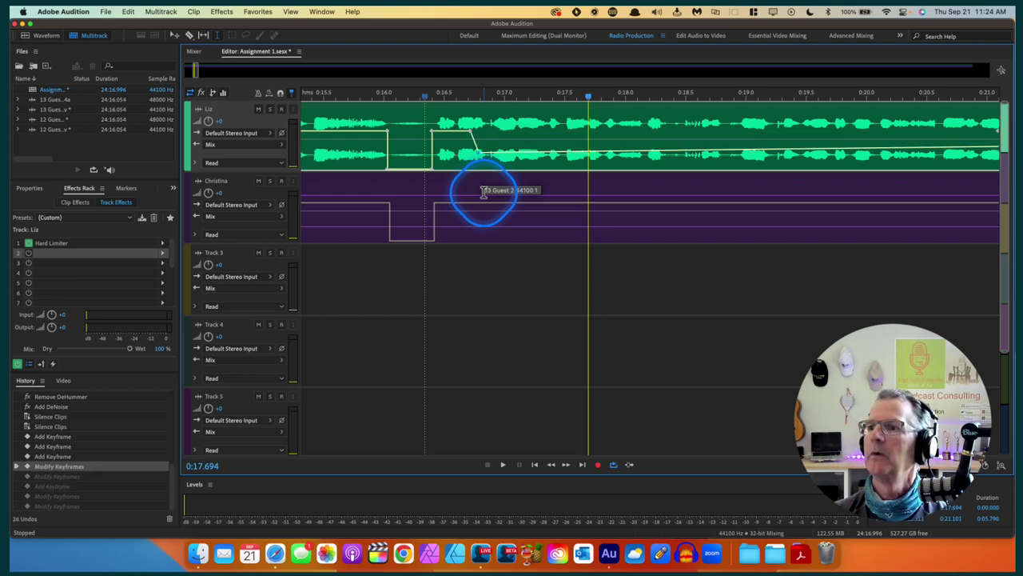
key("super+z")
key("super+z")
key("super+z")
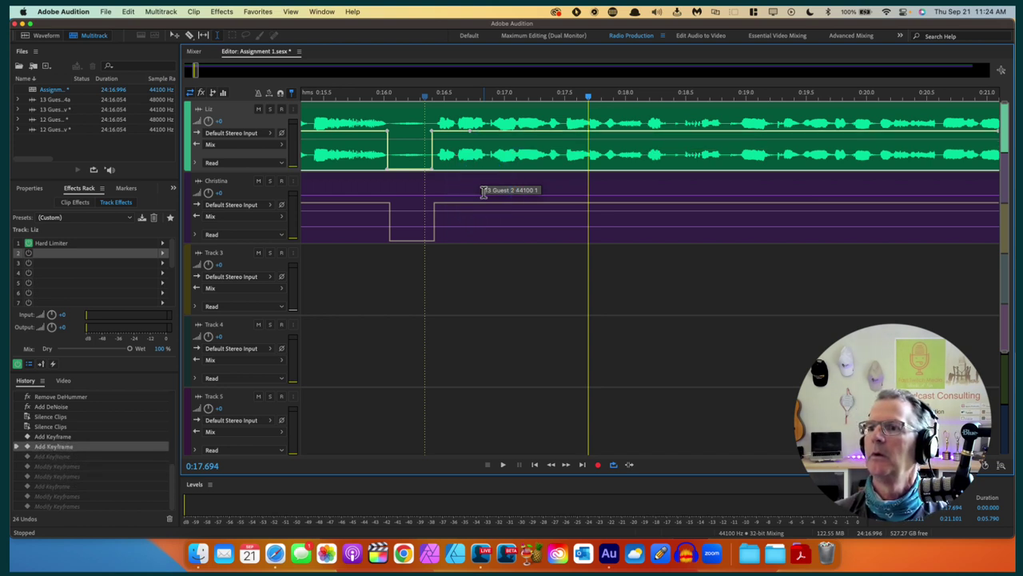
Step: Select the short sound at 0:33.3–0:33.7 on Liz's track, silence it, and play back
scroll(642, 266, "right", 3)
scroll(642, 267, "right", 10)
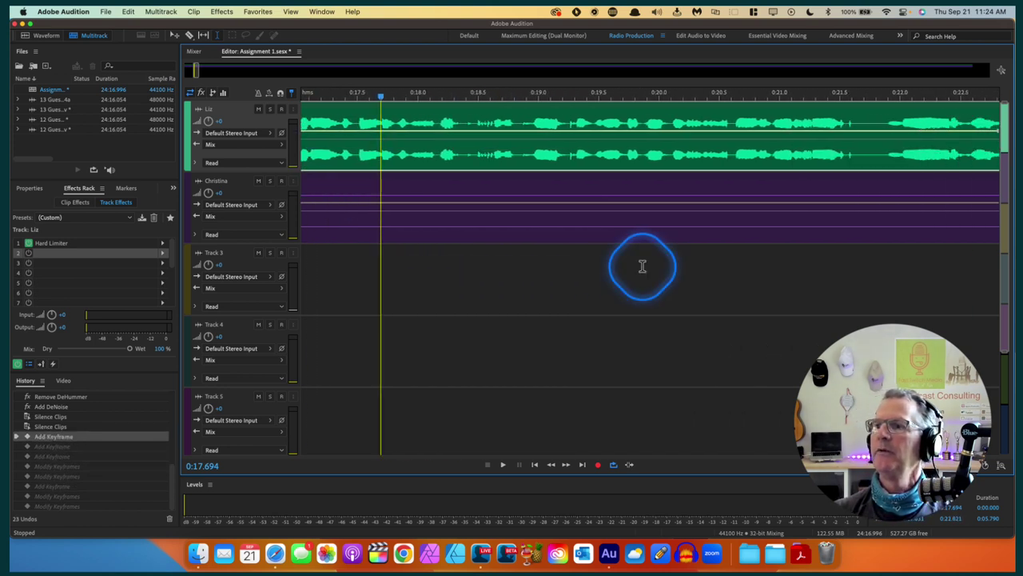
scroll(642, 266, "right", 12)
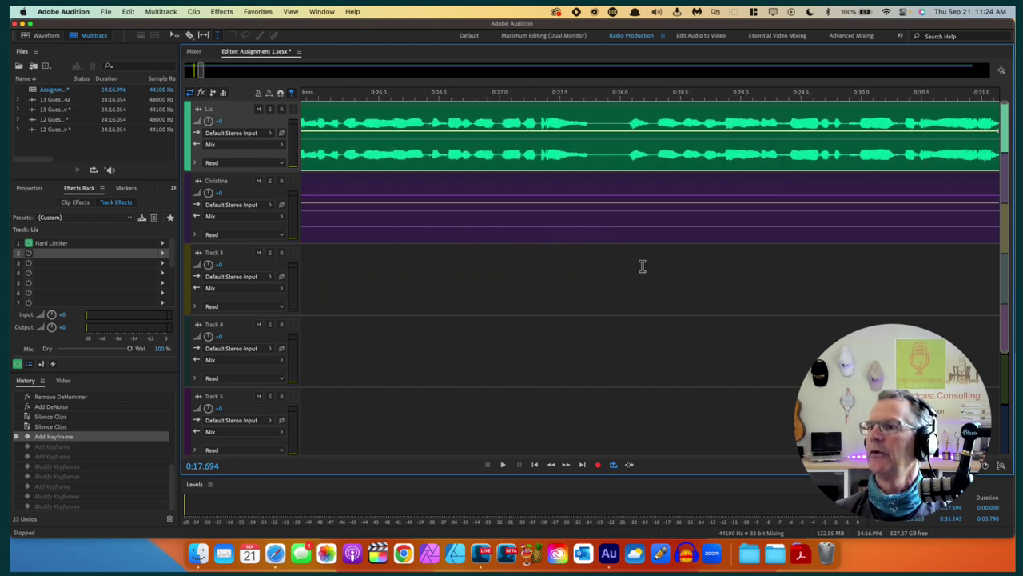
scroll(653, 229, "left", 4)
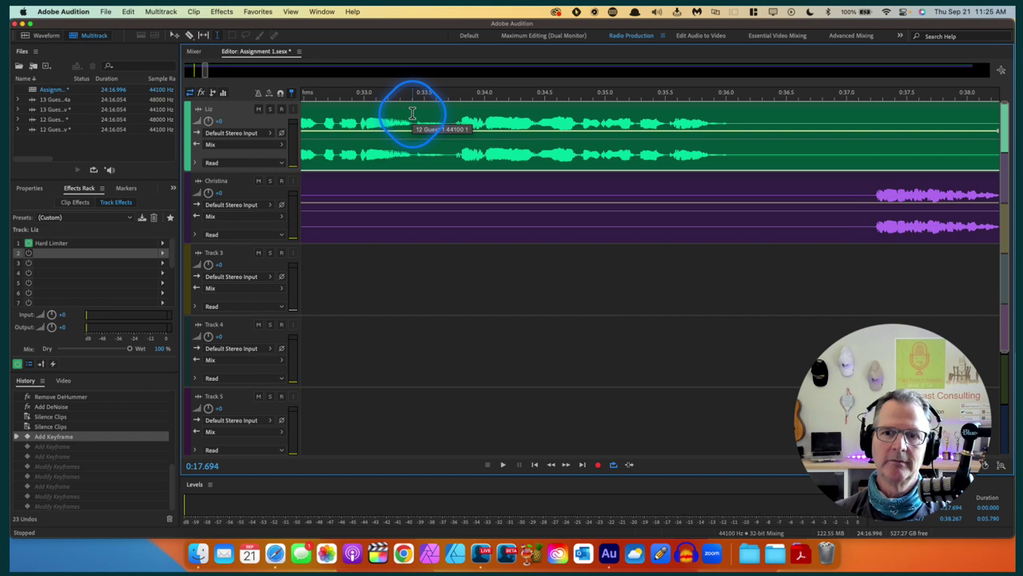
left_click_drag(413, 112, 453, 116)
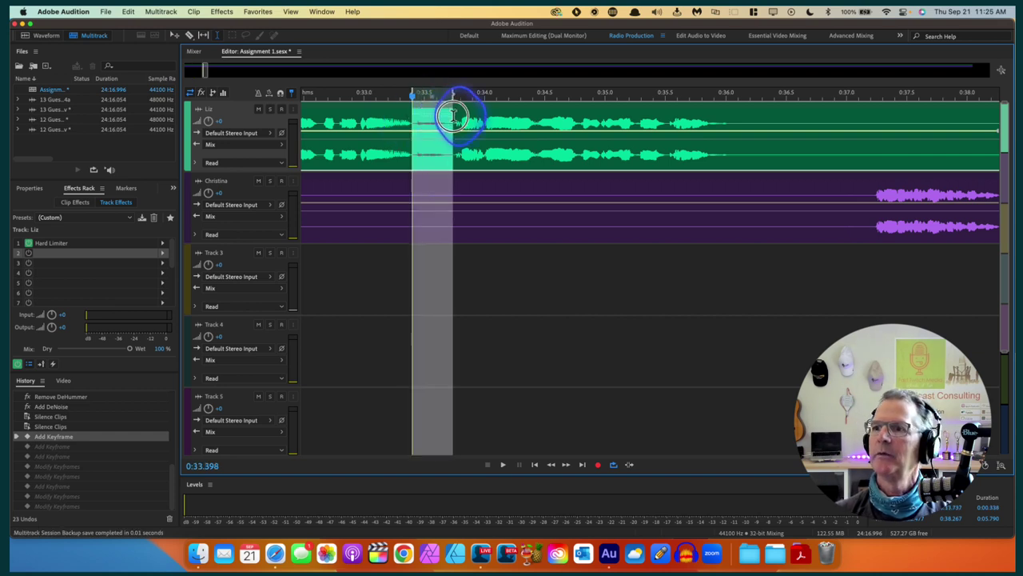
key("space")
key("super+shift+s")
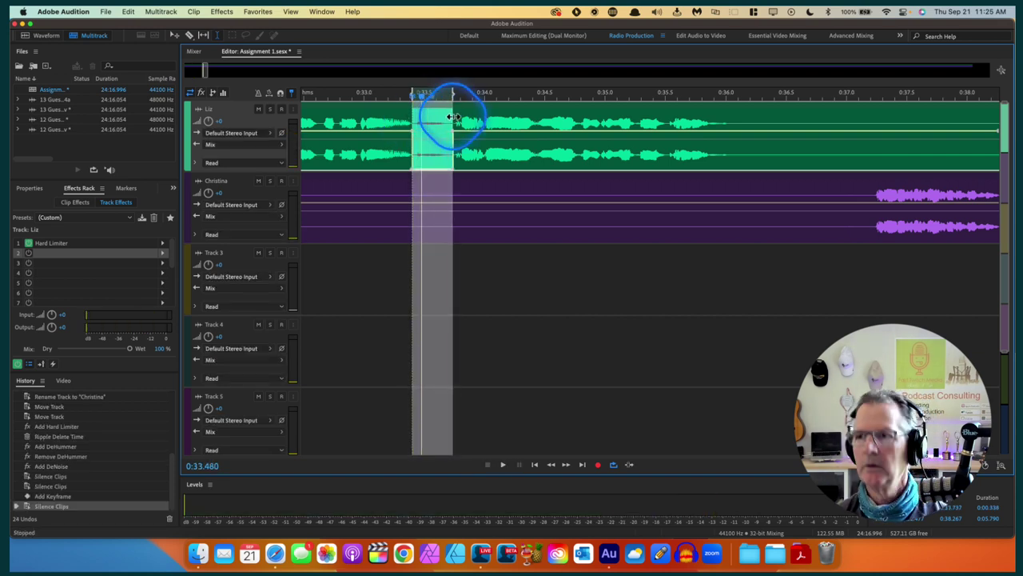
left_click(382, 183)
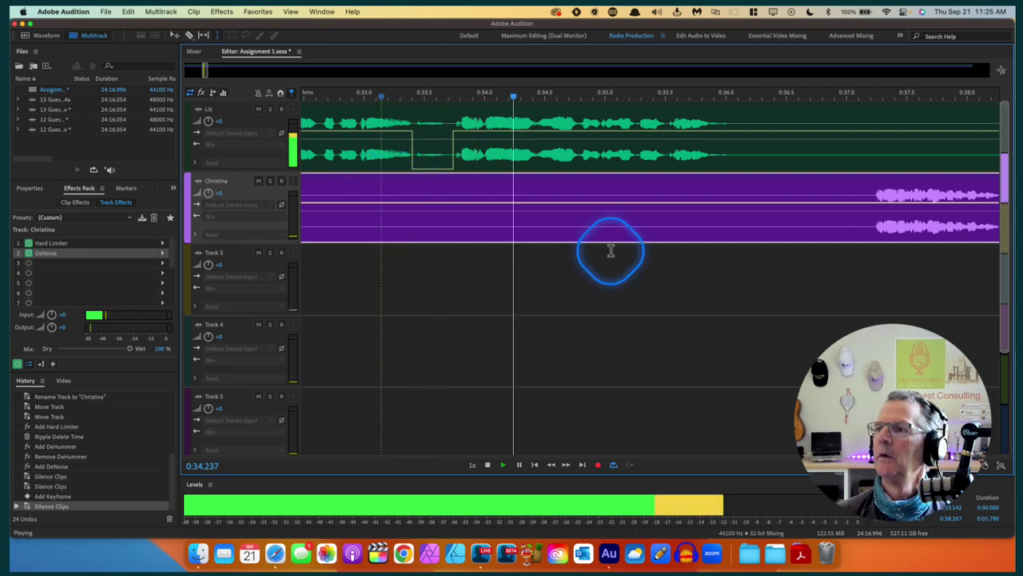
key("space")
Step: Play the conversation from 0:35.5 to hear Liz's ending and Christina's reply
scroll(611, 251, "right", 5)
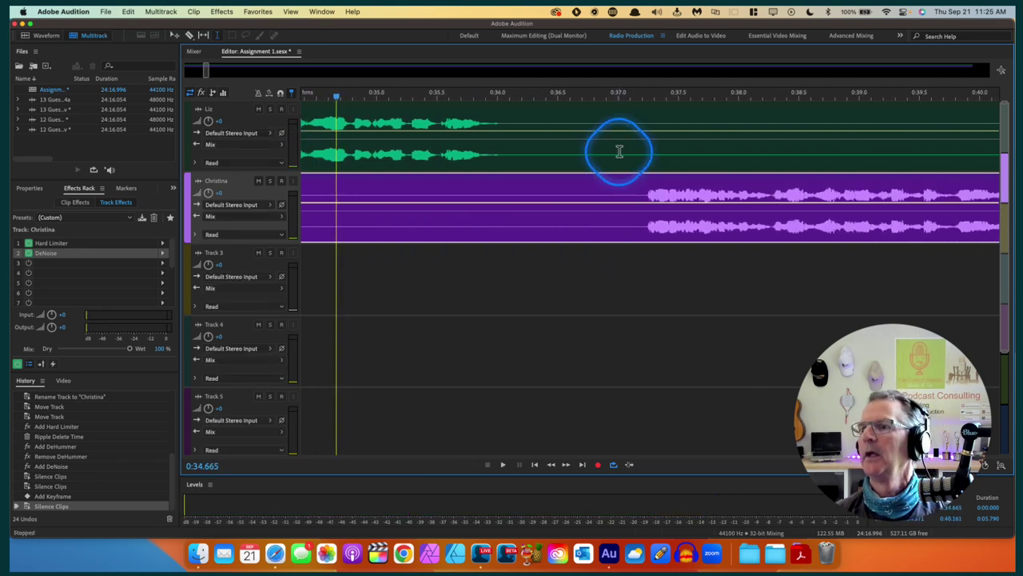
left_click(438, 120)
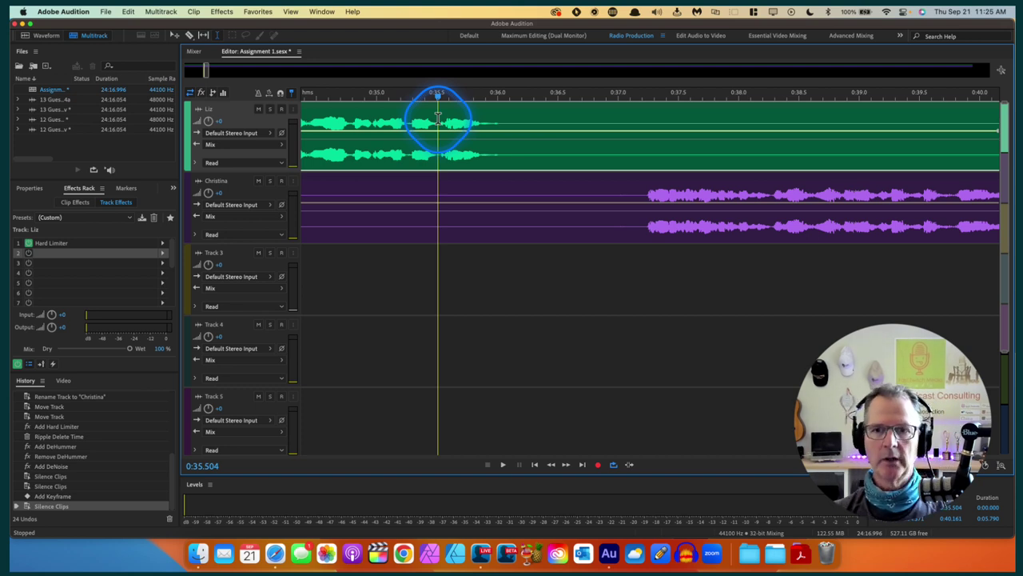
key("space")
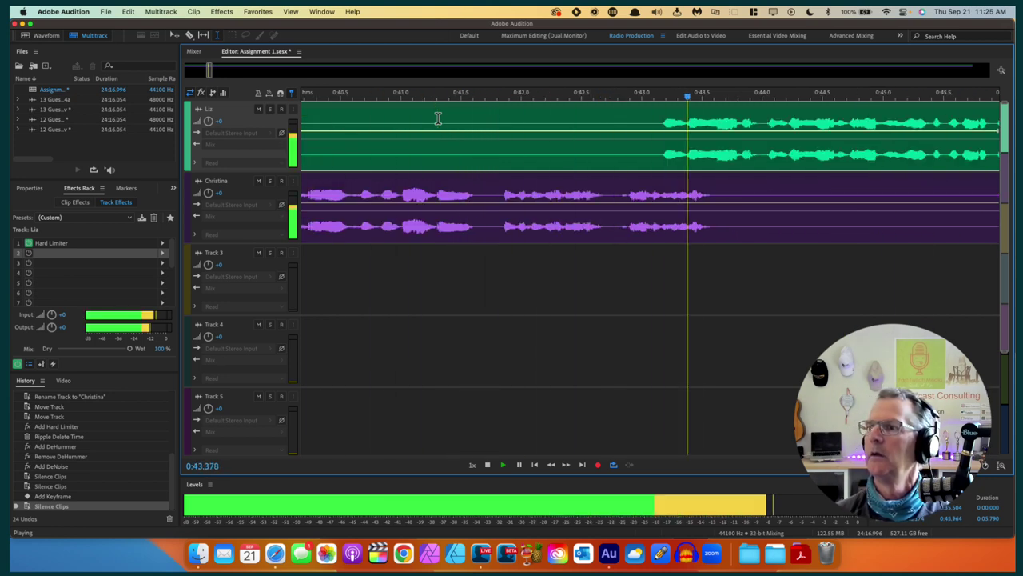
key("space")
scroll(438, 117, "left", 10)
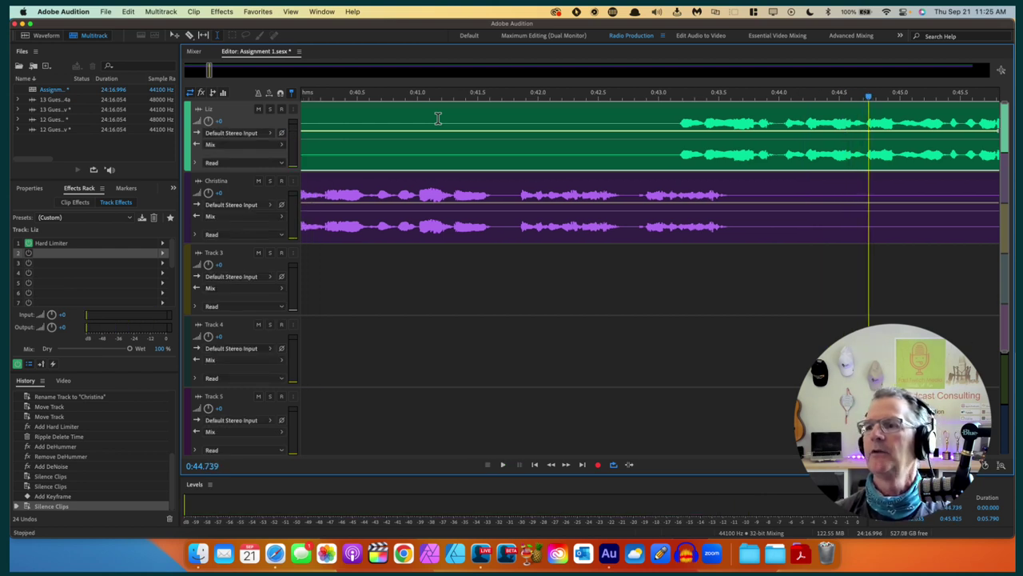
scroll(436, 117, "left", 4)
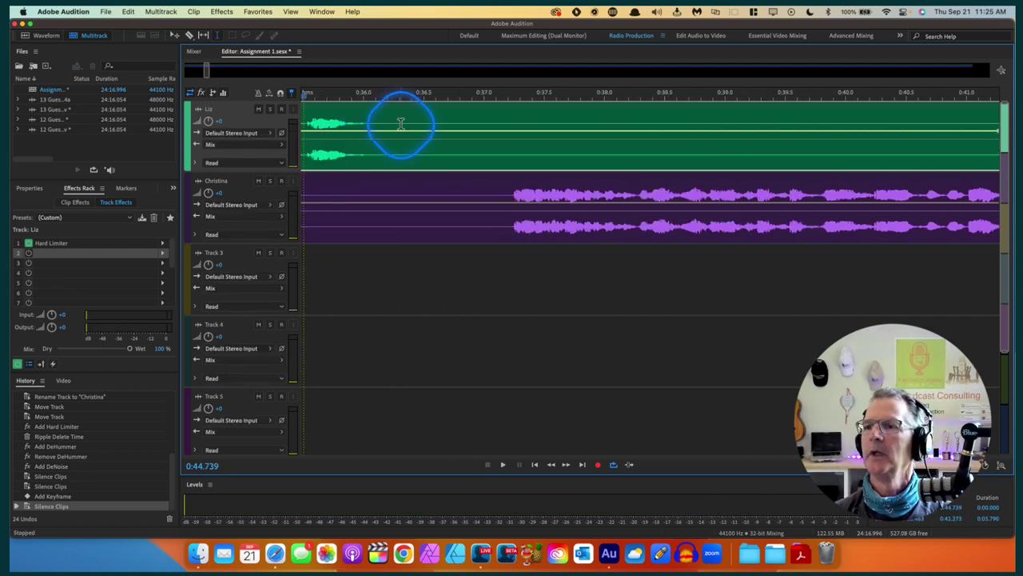
Step: Ripple delete the 0:36.2–0:37.1 pause from all tracks and play across the join
left_click_drag(496, 142, 388, 155)
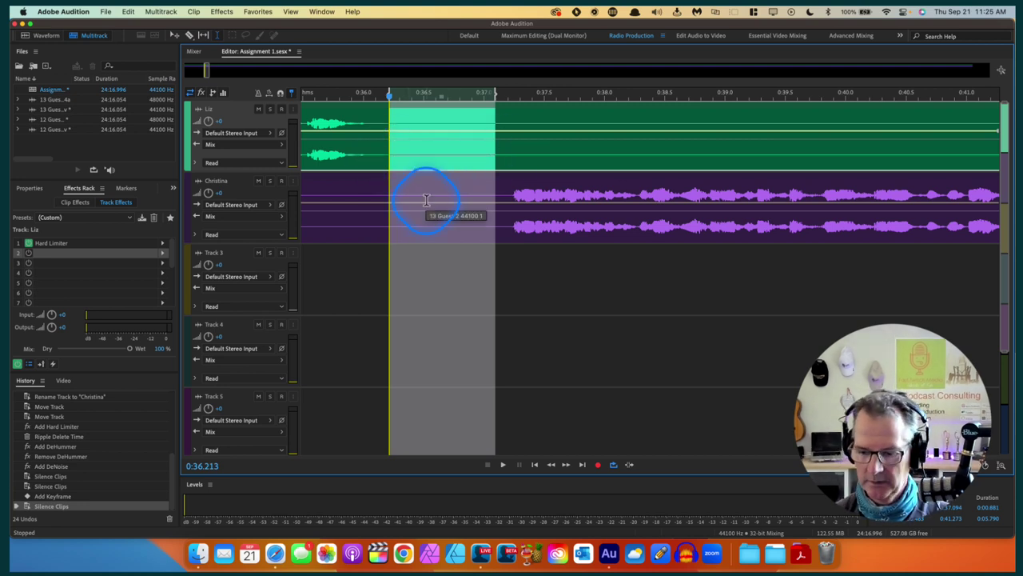
key("super+shift+BackSpace")
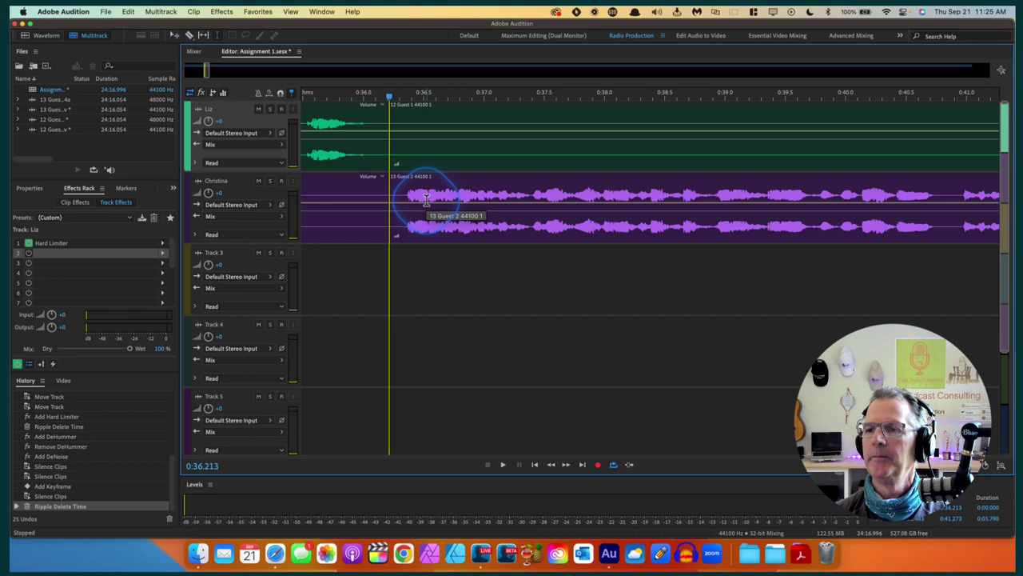
scroll(368, 290, "left", 5)
left_click(364, 294)
key("space")
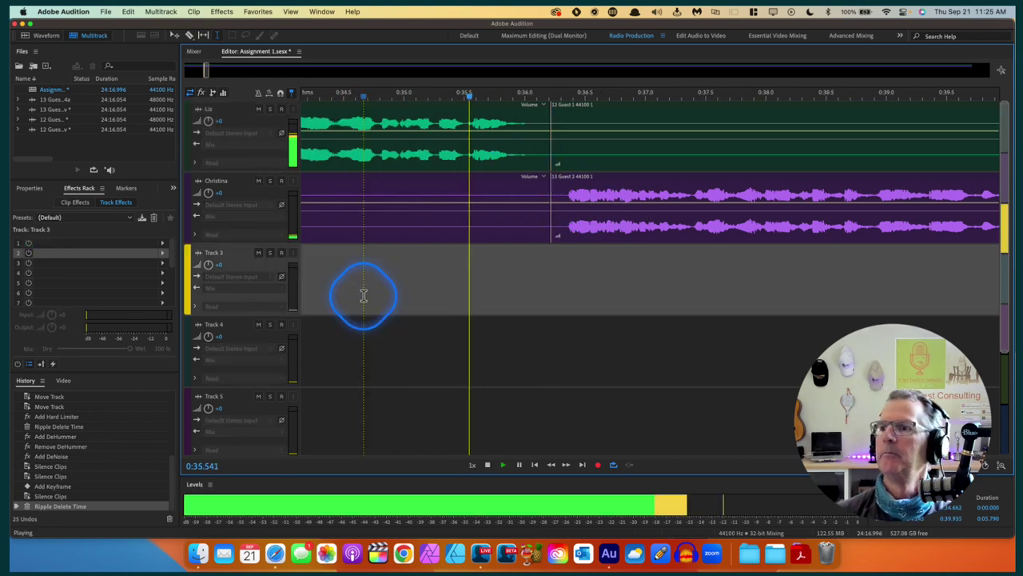
scroll(556, 335, "right", 3)
scroll(557, 335, "right", 5)
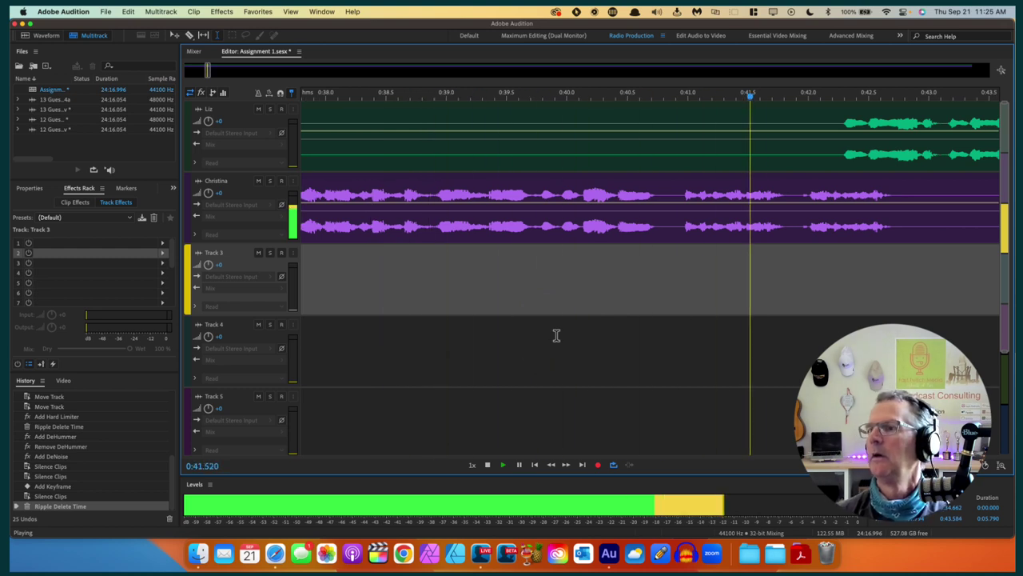
key("space")
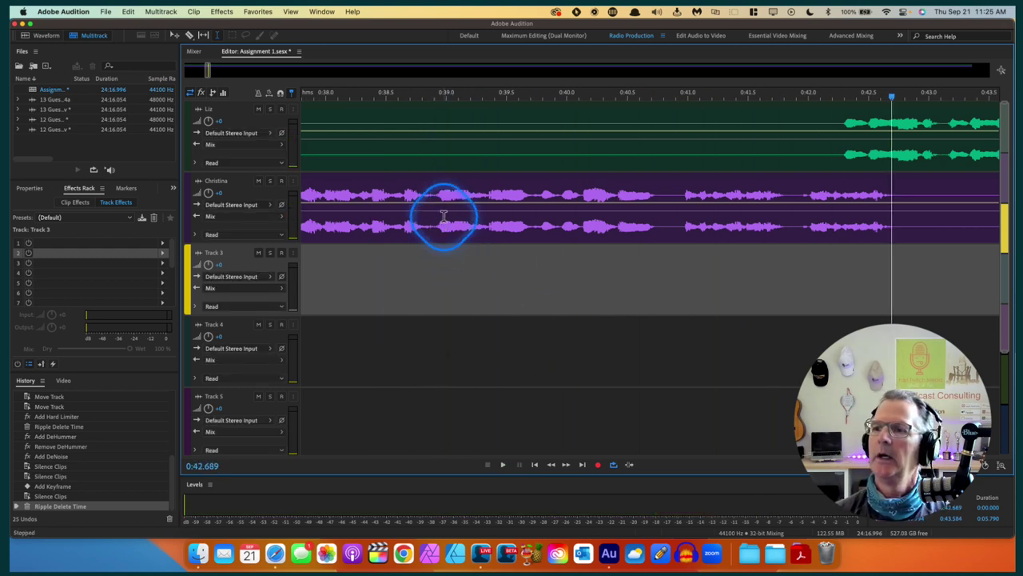
Step: Select and preview the short pause near 0:39.0, then ripple delete it from all tracks
left_click(435, 186)
key("space")
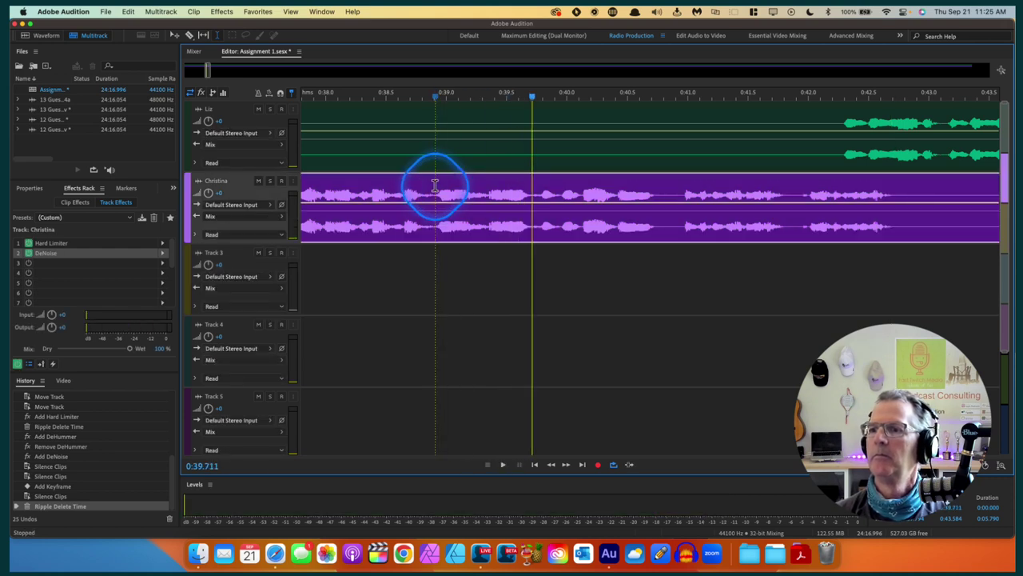
left_click(435, 186)
key("space")
left_click_drag(435, 186, 486, 186)
key("space")
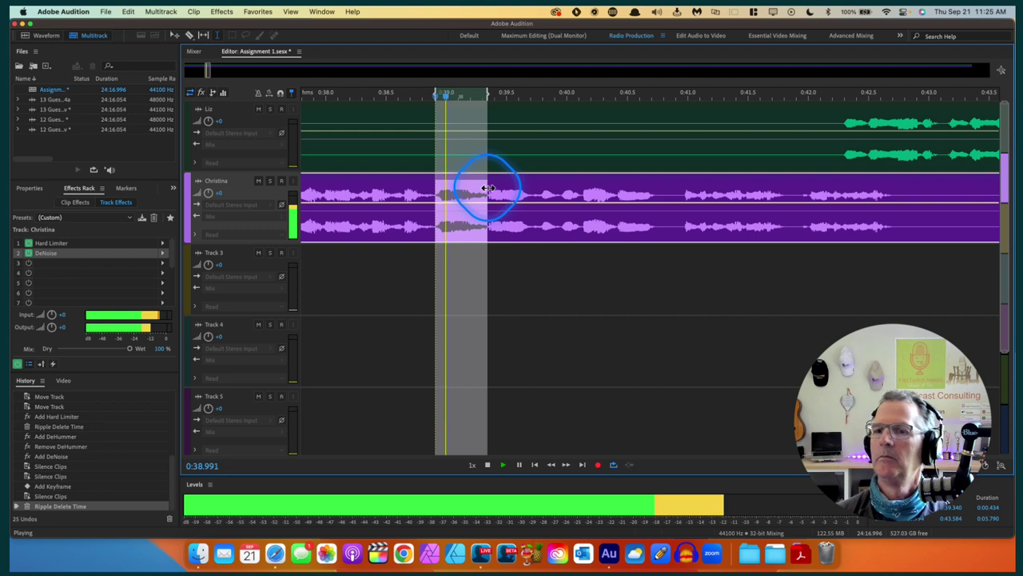
key("space")
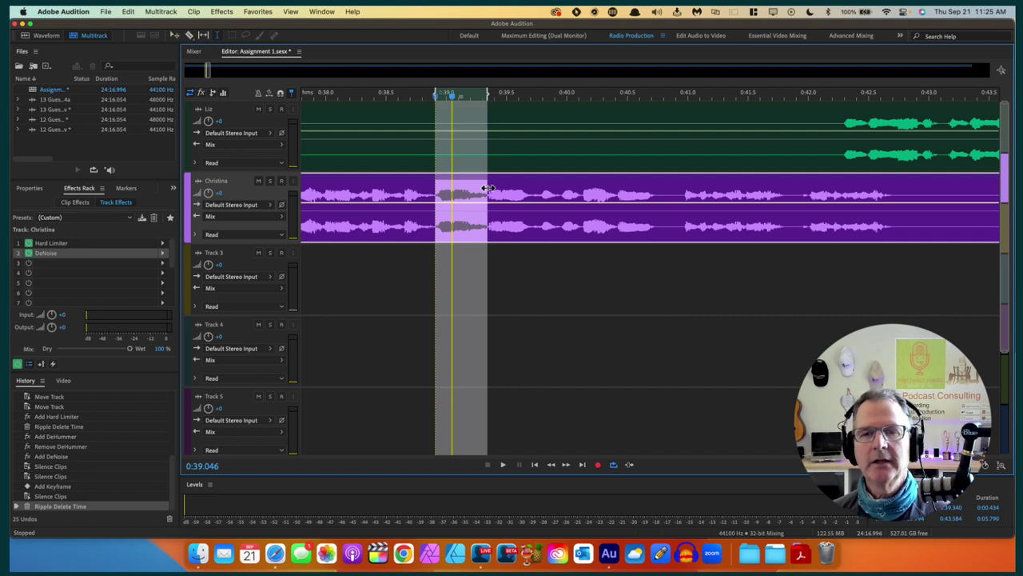
key("super+shift+BackSpace")
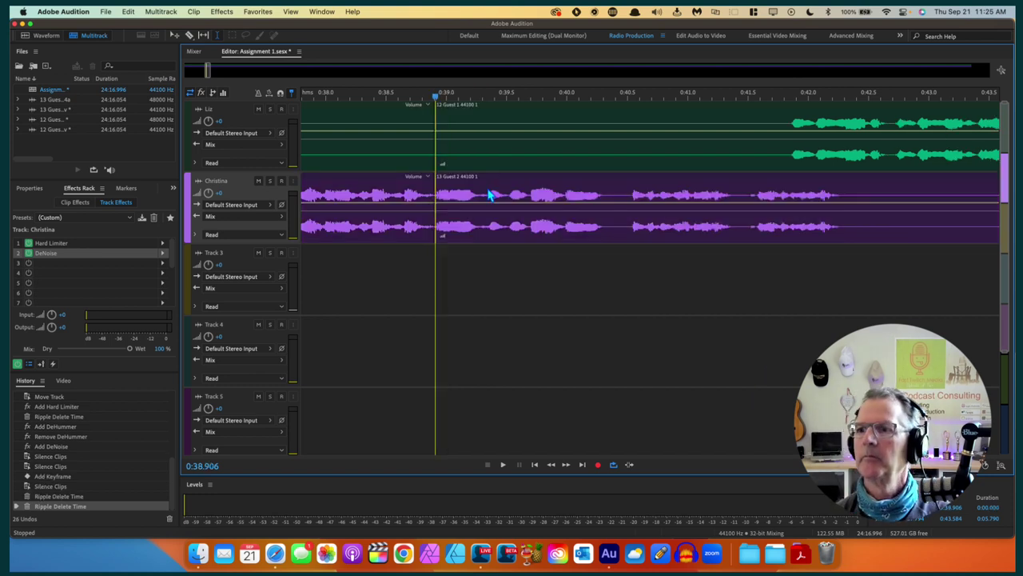
Step: Play back both tightened joins from about 0:36.9 and 0:39 to check them
left_click(438, 320)
scroll(427, 320, "left", 5)
left_click(394, 310)
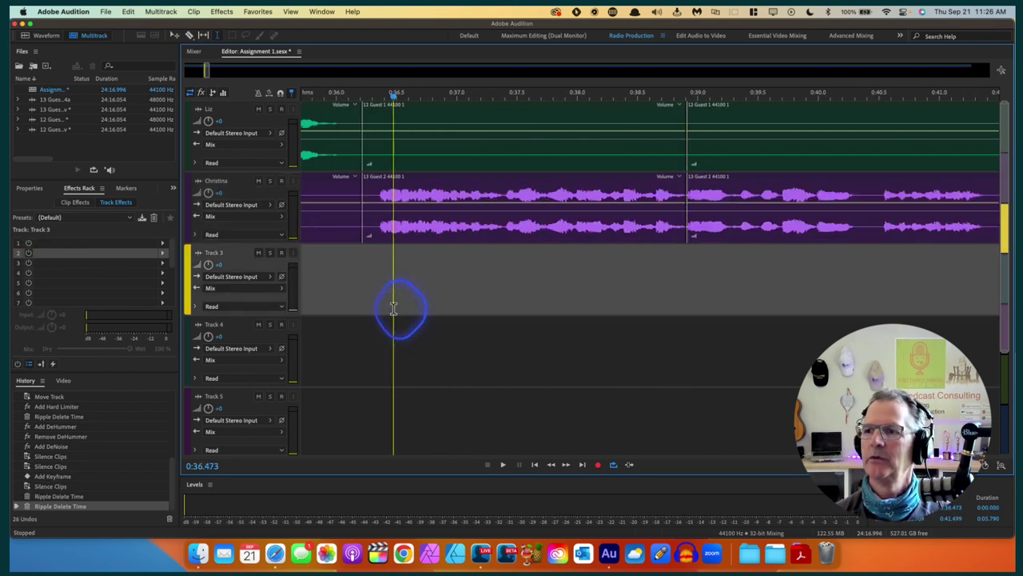
key("space")
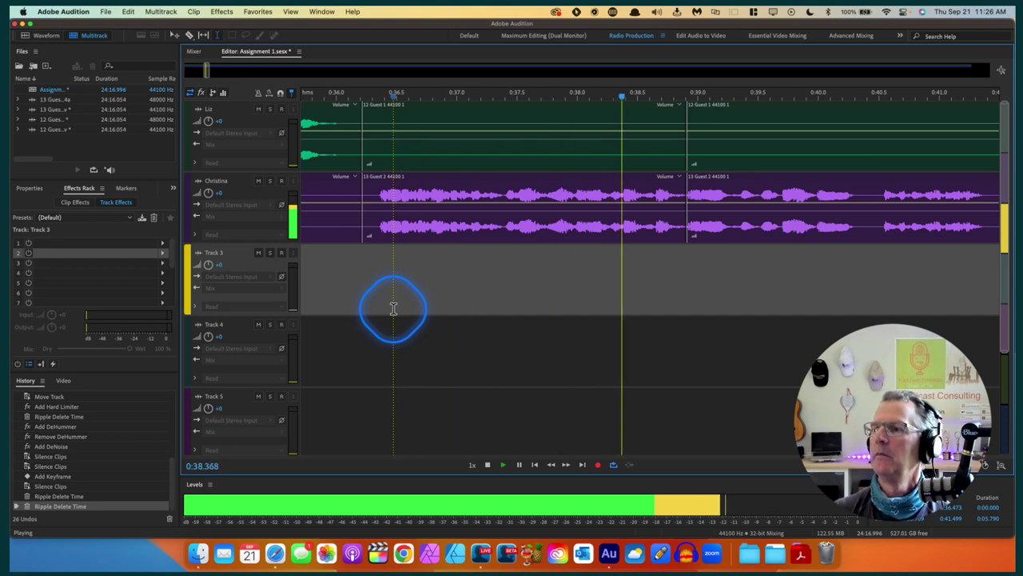
key("space")
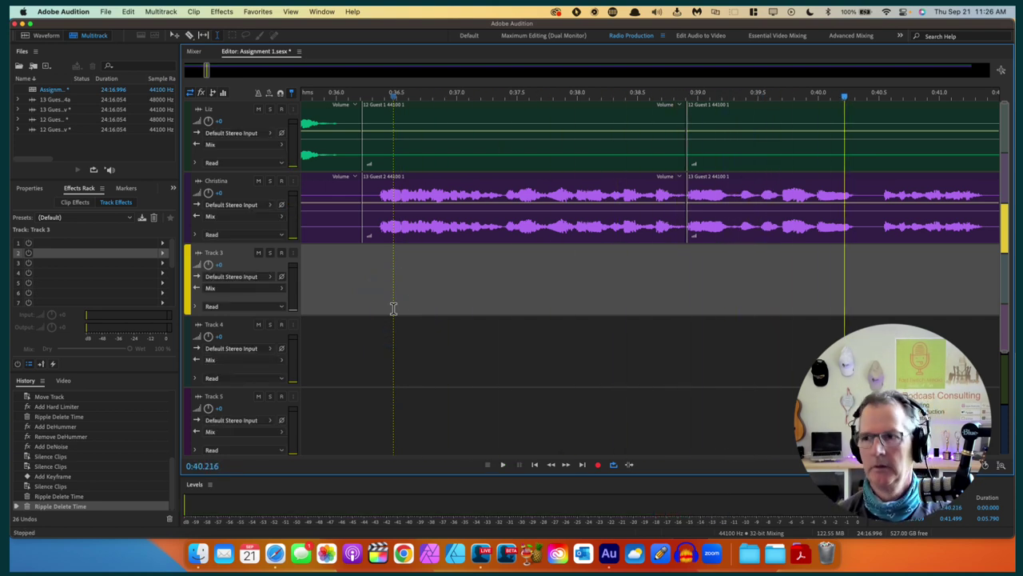
left_click(459, 342)
scroll(459, 342, "right", 5)
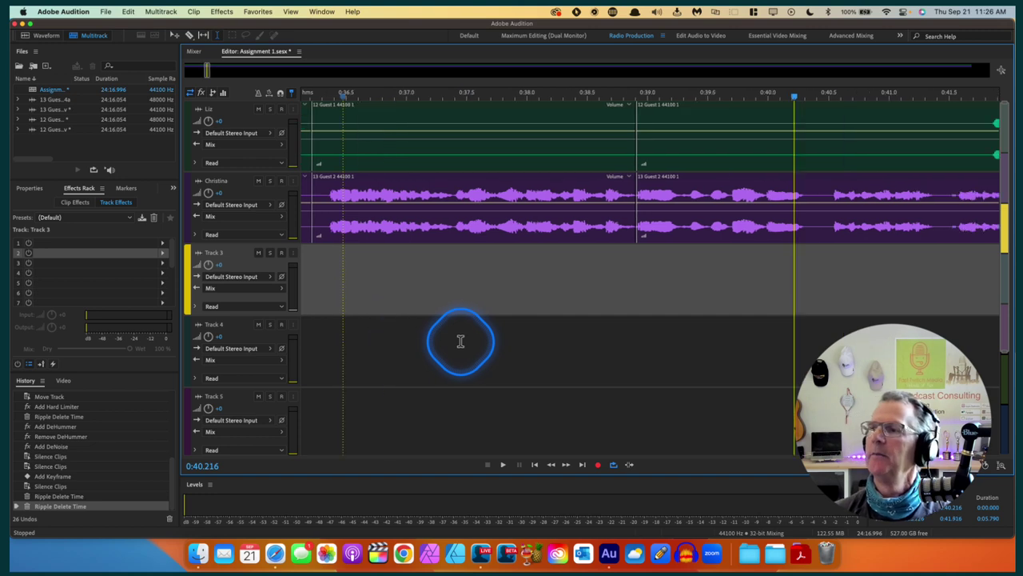
left_click(402, 272)
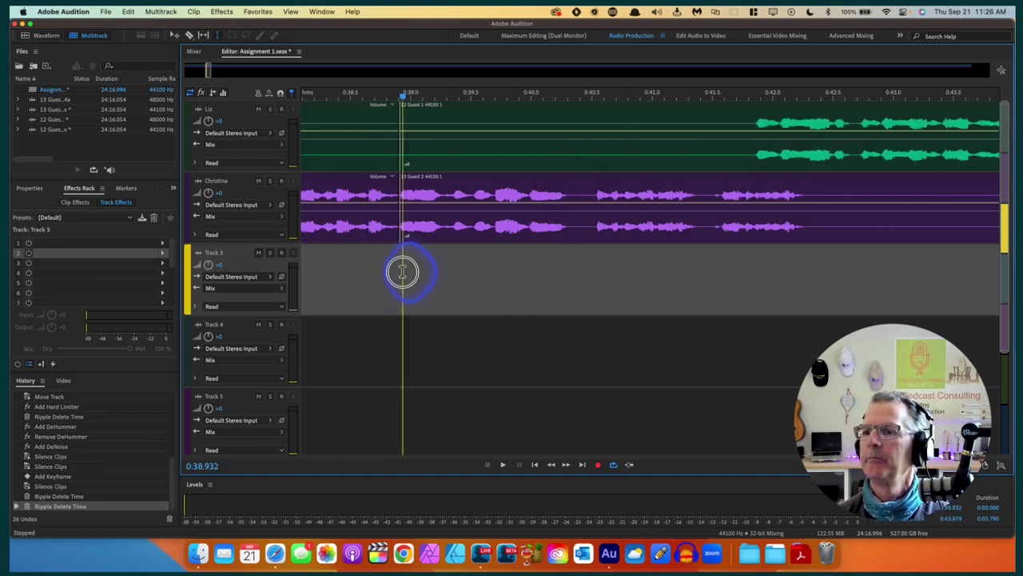
key("space")
scroll(519, 310, "right", 5)
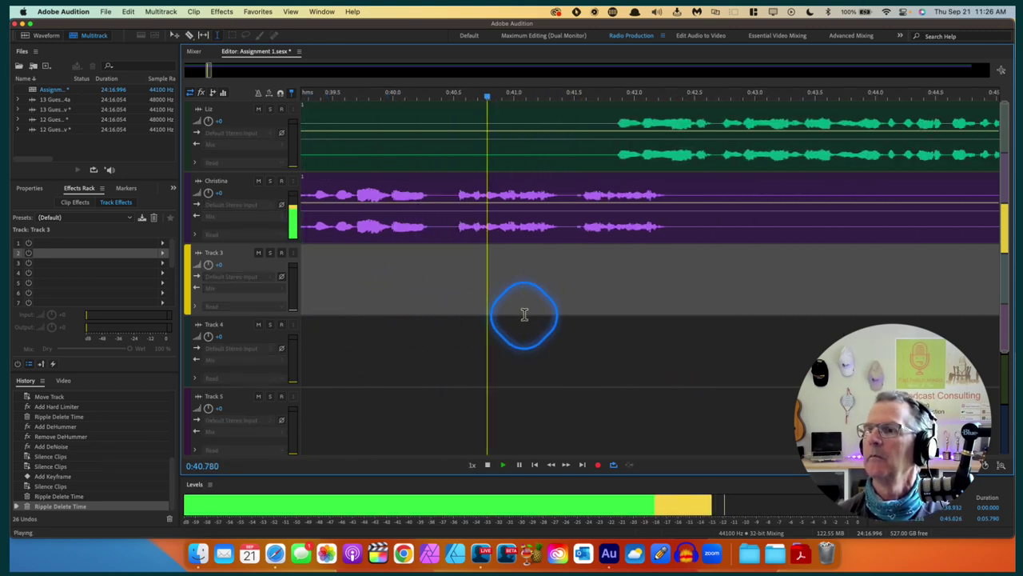
key("space")
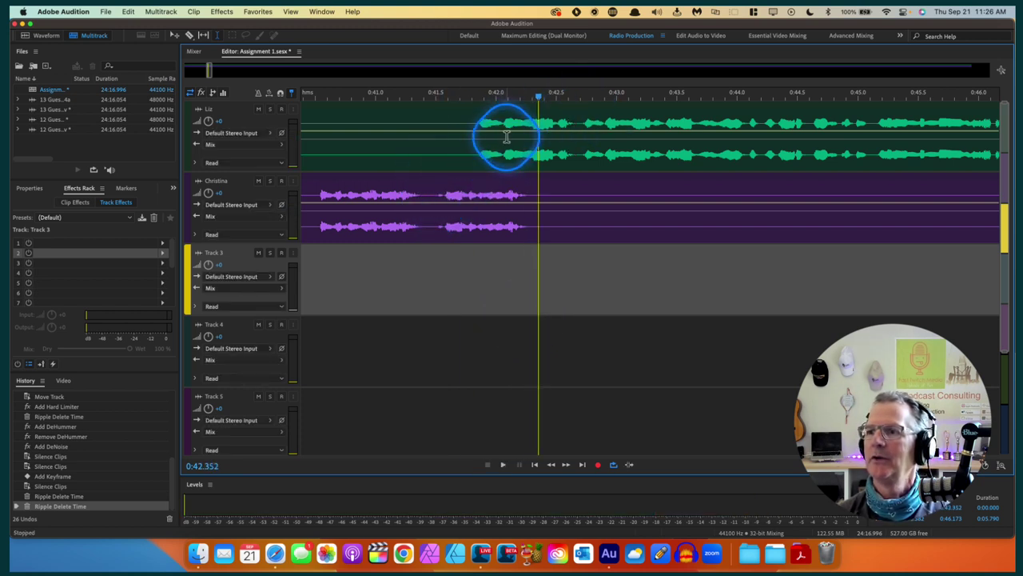
Step: Silence a stray sound on Christina's track and play back the result
key("space")
left_click(434, 189)
left_click_drag(434, 189, 531, 199)
key("Delete")
left_click(377, 313)
key("space")
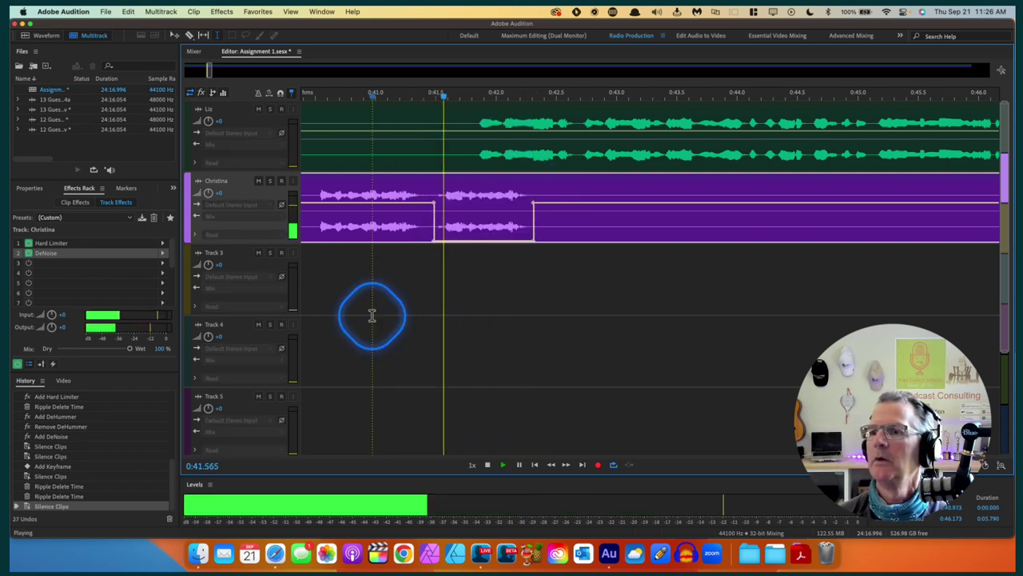
key("space")
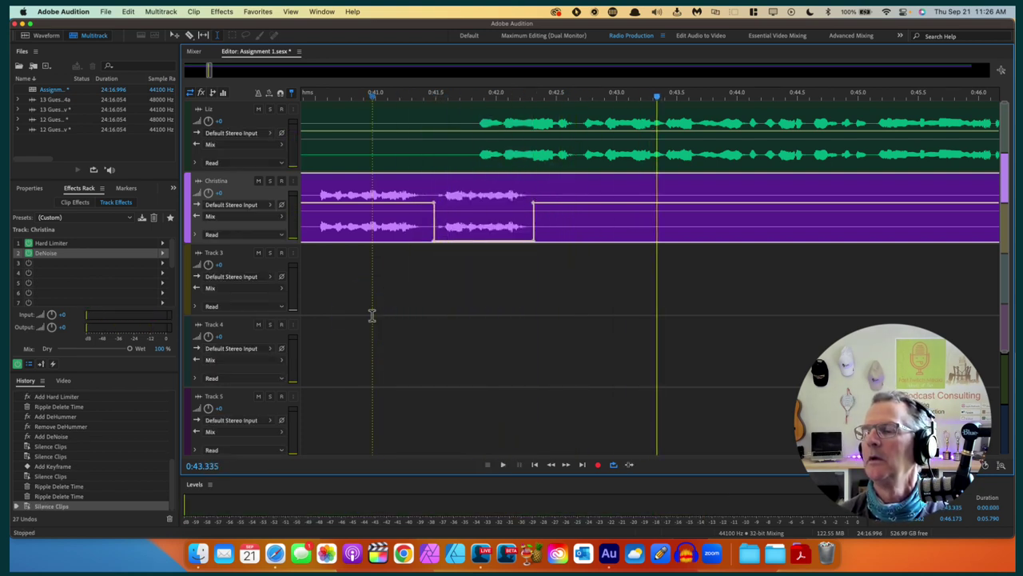
Step: Ripple delete the pause before Liz speaks again from all tracks and play from 0:38.7
left_click_drag(579, 120, 464, 136)
key("super+shift+BackSpace")
scroll(394, 296, "left", 5)
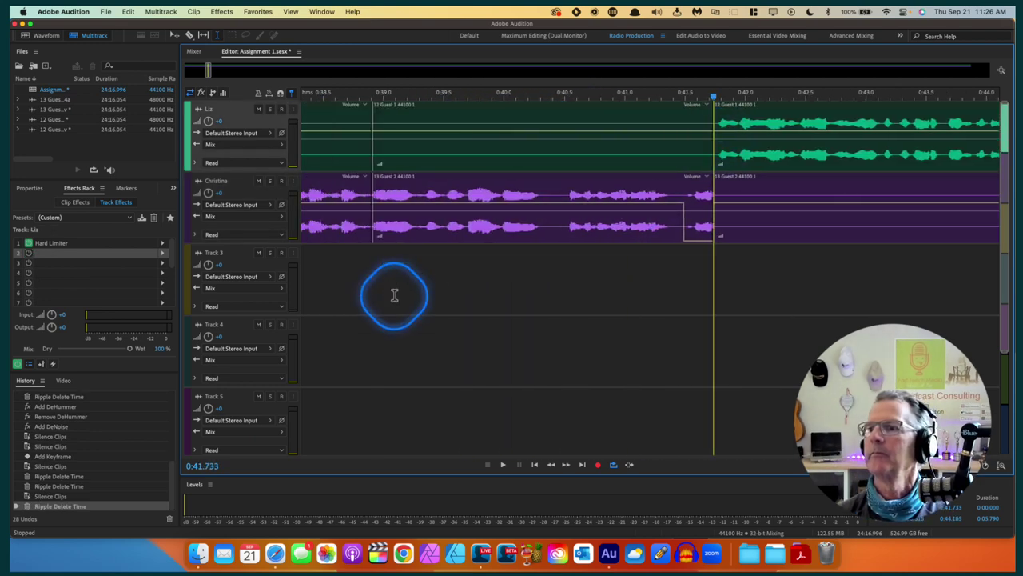
scroll(395, 296, "left", 2)
left_click(394, 295)
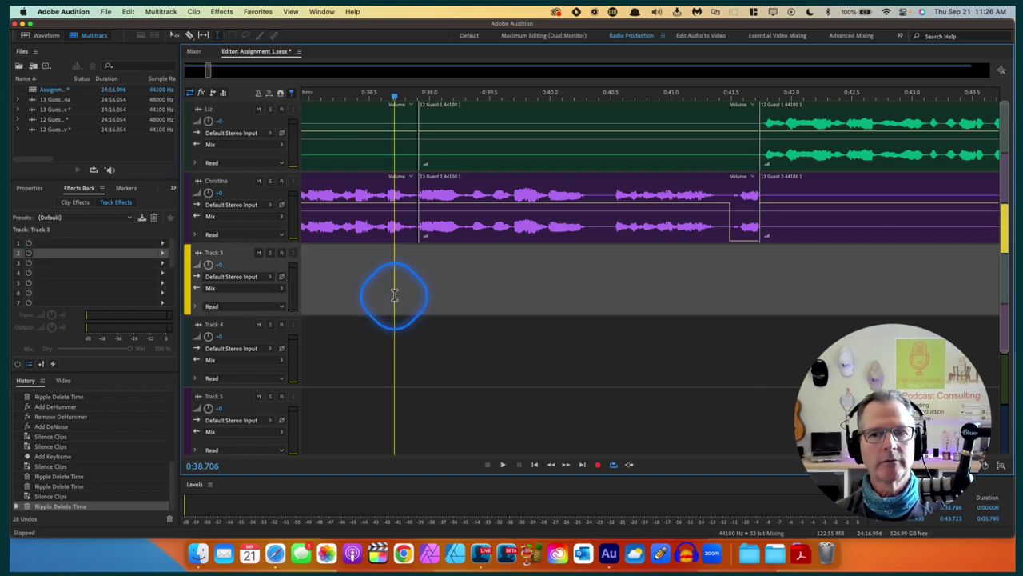
key("space")
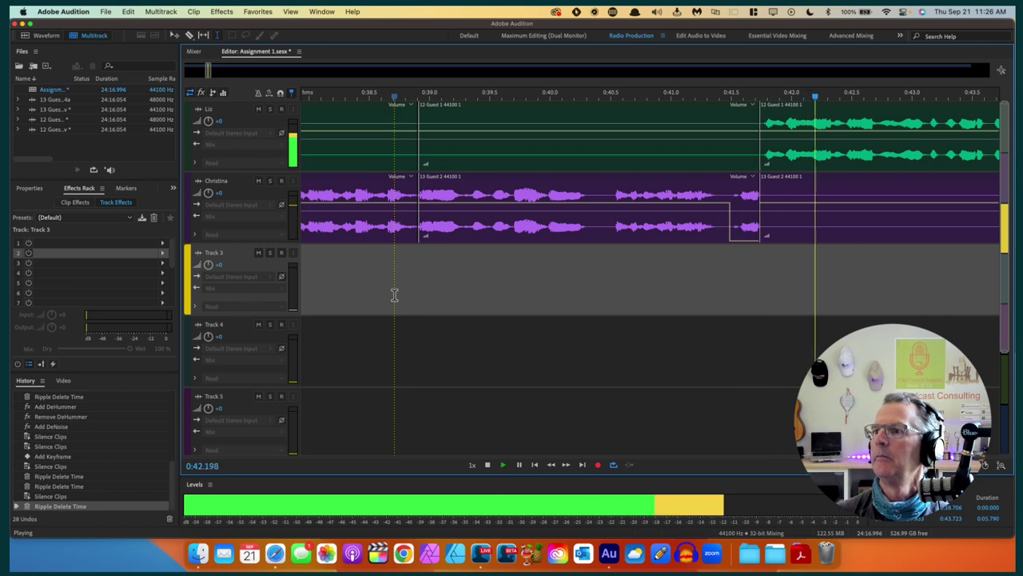
key("space")
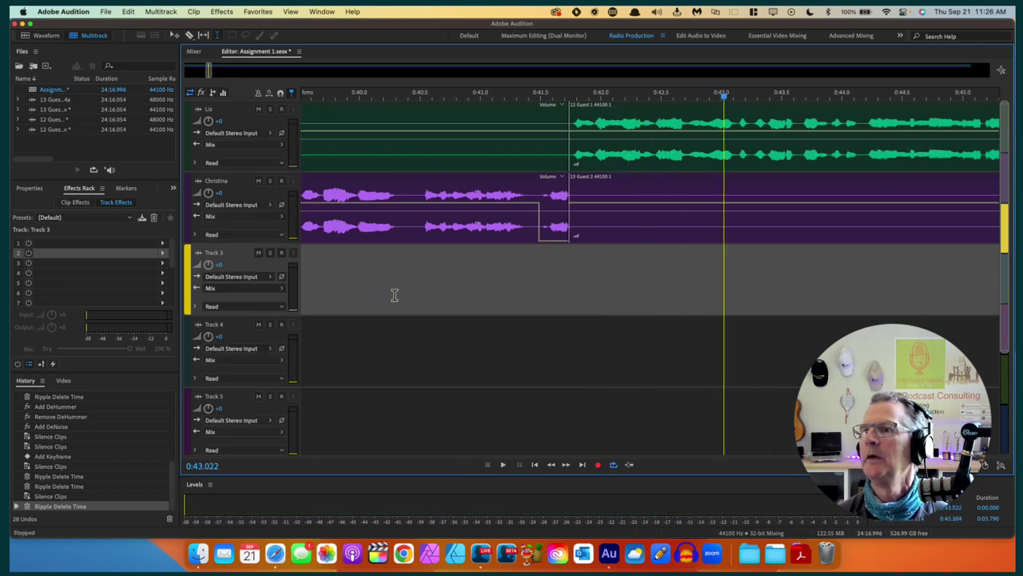
Step: Review the handover to Liz around 0:41.5–0:42 and select Liz's clip at about 0:42.5
left_click(519, 135)
key("space")
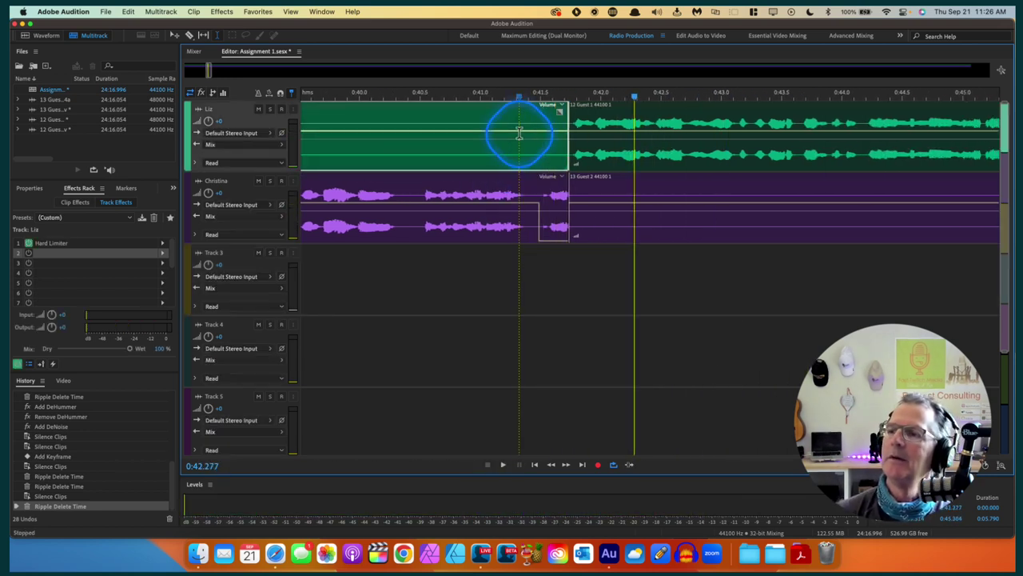
scroll(496, 289, "right", 5)
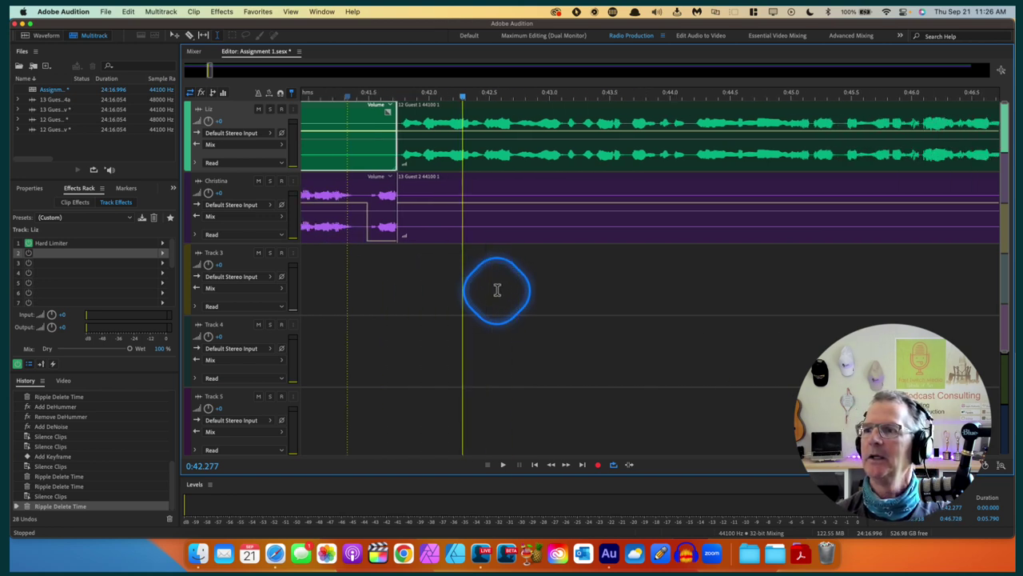
scroll(497, 289, "right", 2)
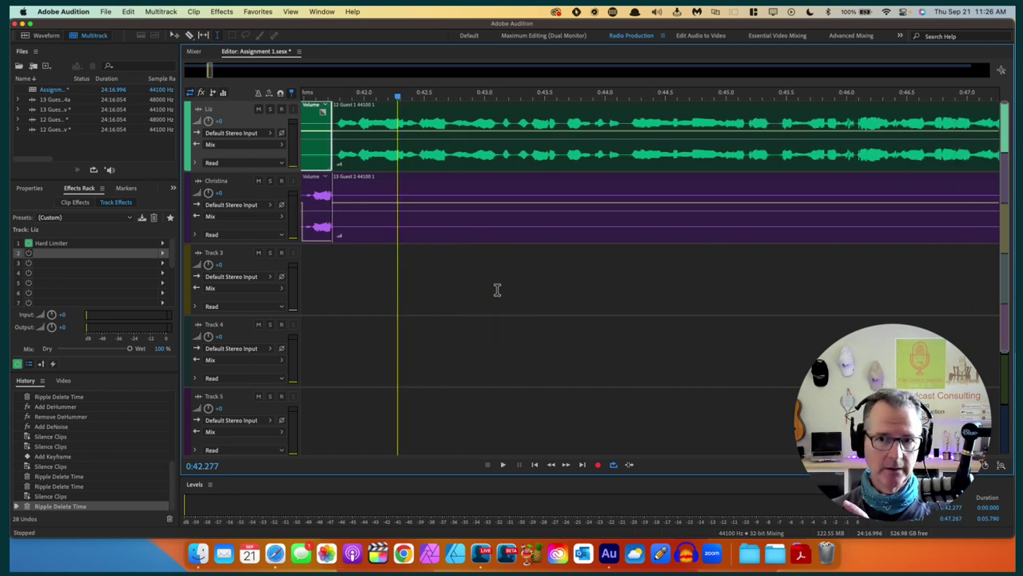
left_click(367, 118)
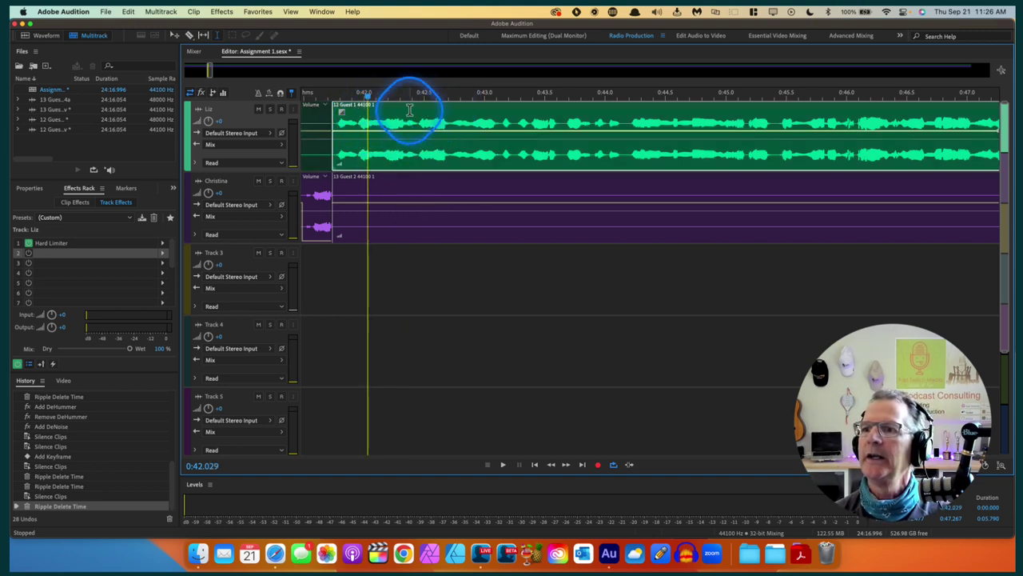
scroll(408, 209, "left", 5)
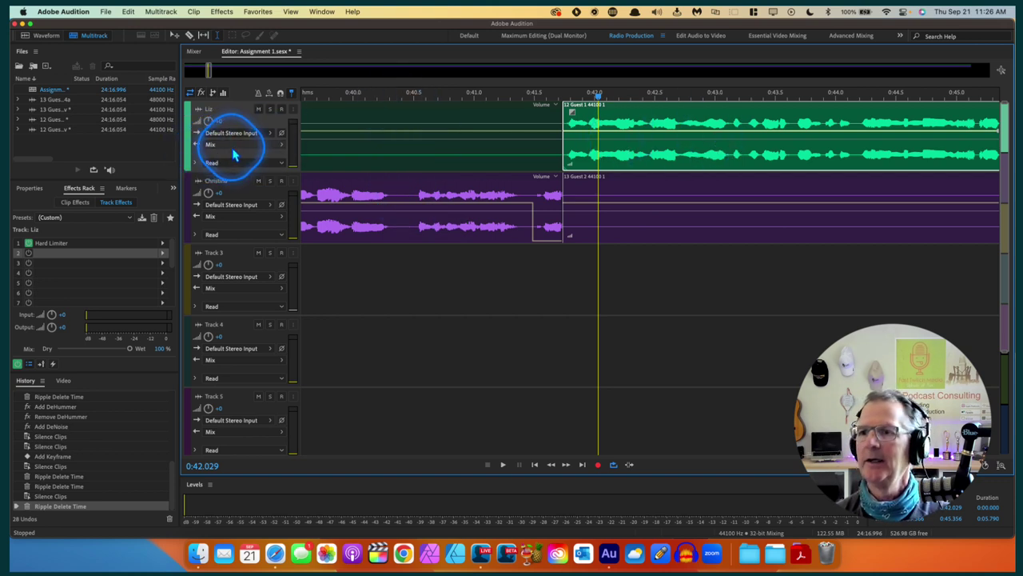
left_click(407, 137)
left_click(653, 152)
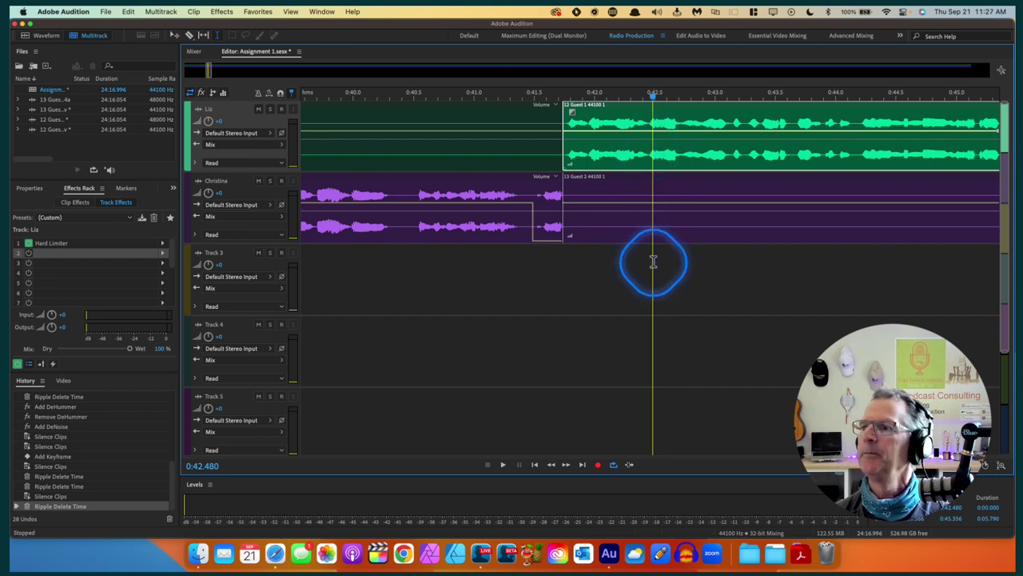
scroll(651, 258, "right", 3)
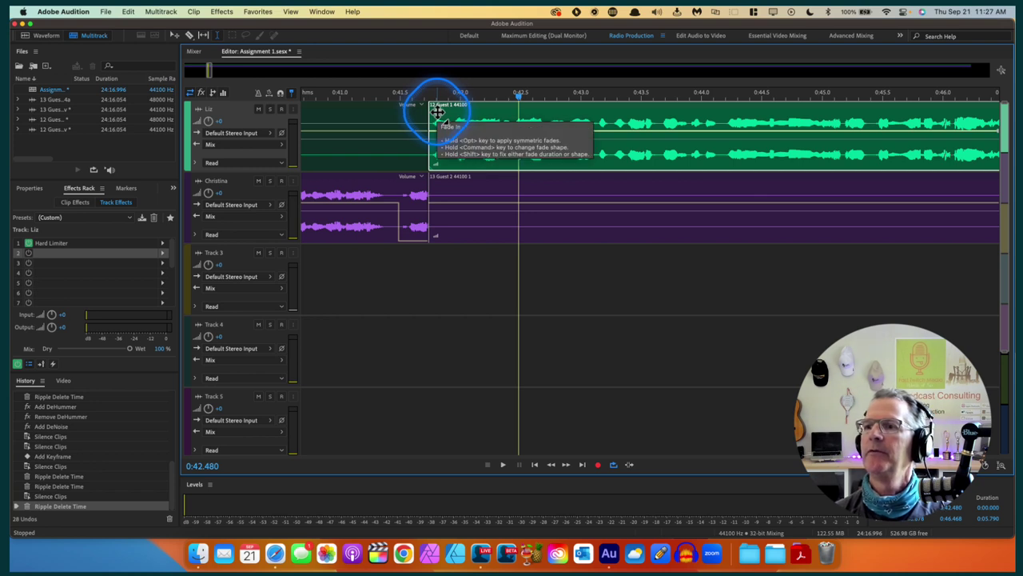
Step: Add a short fade-in to Liz's clip near 0:42 and play the join from about 0:39.6
mouse_move(437, 112)
left_mouse_down()
mouse_move(511, 107)
mouse_move(641, 130)
mouse_move(447, 124)
mouse_move(454, 116)
left_mouse_up()
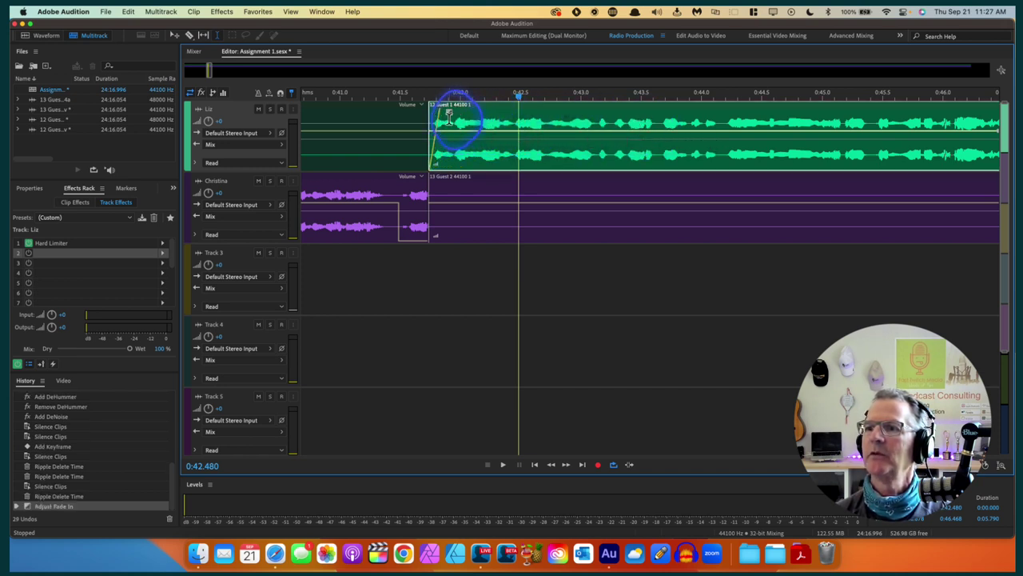
scroll(343, 176, "left", 5)
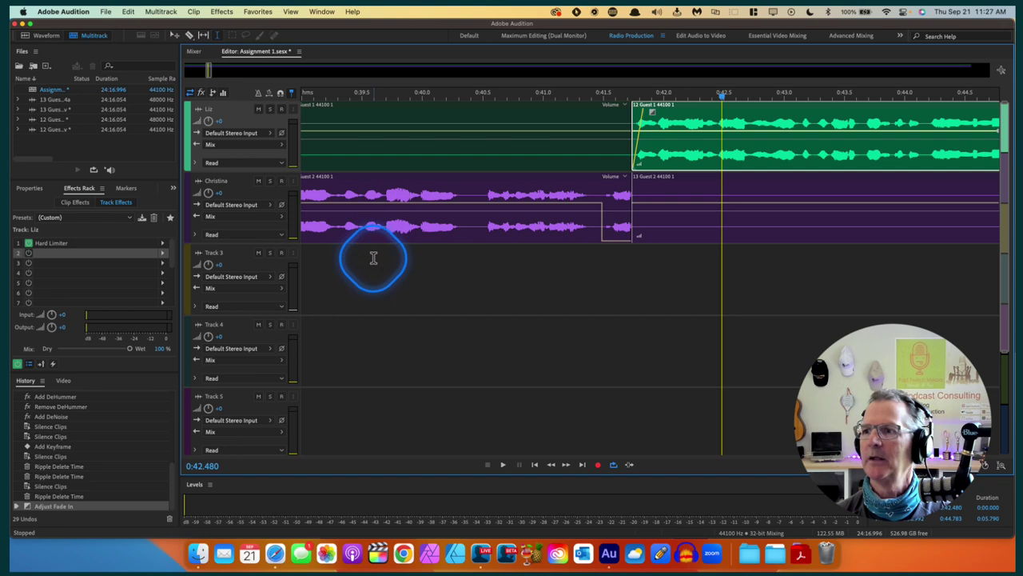
left_click(374, 258)
key("space")
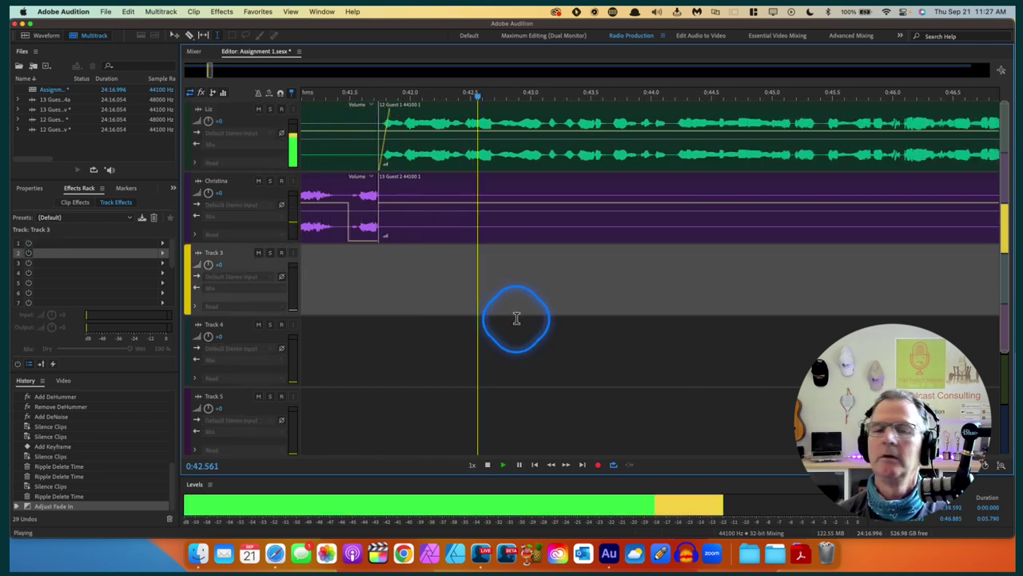
key("space")
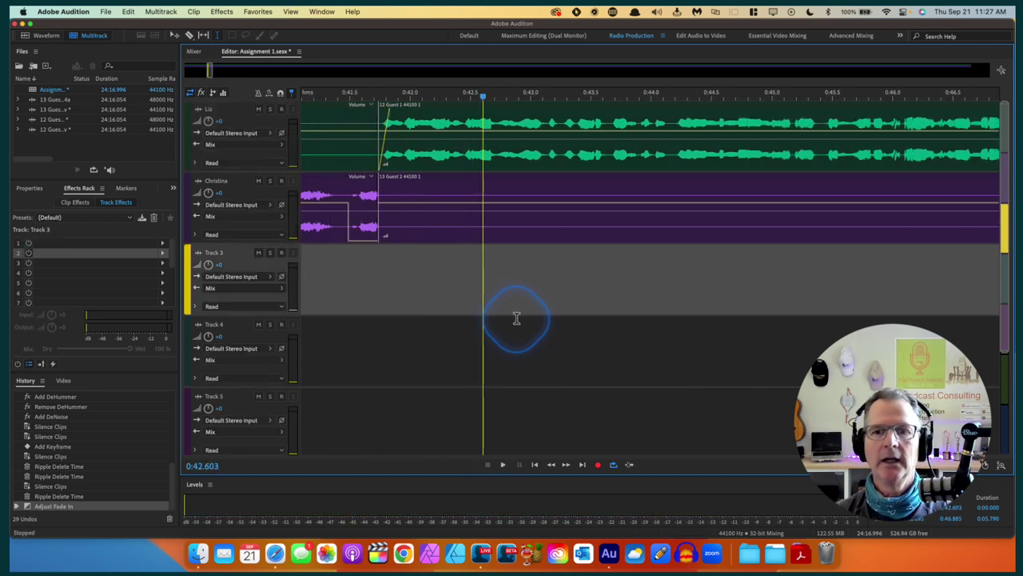
Step: Replay Liz's faded-in entry in a wider view, then play from about 0:55.2
left_click(332, 126)
key("space")
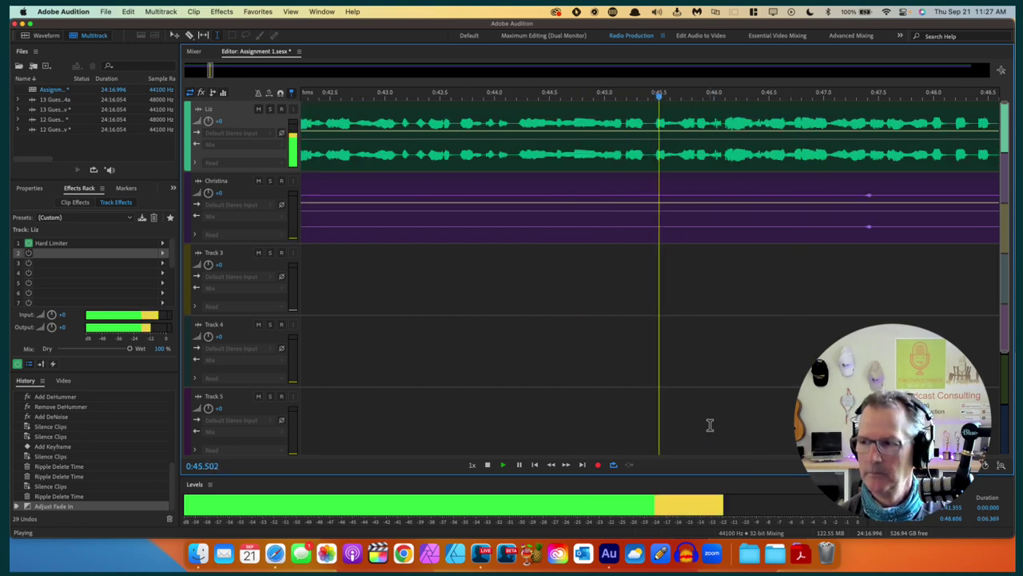
key("minus")
key("minus")
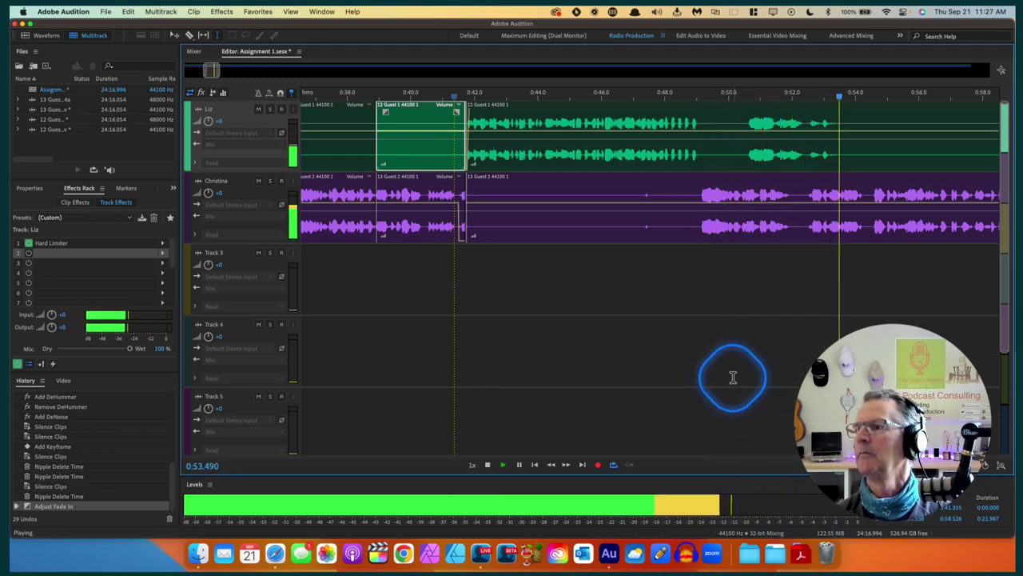
scroll(729, 371, "right", 3)
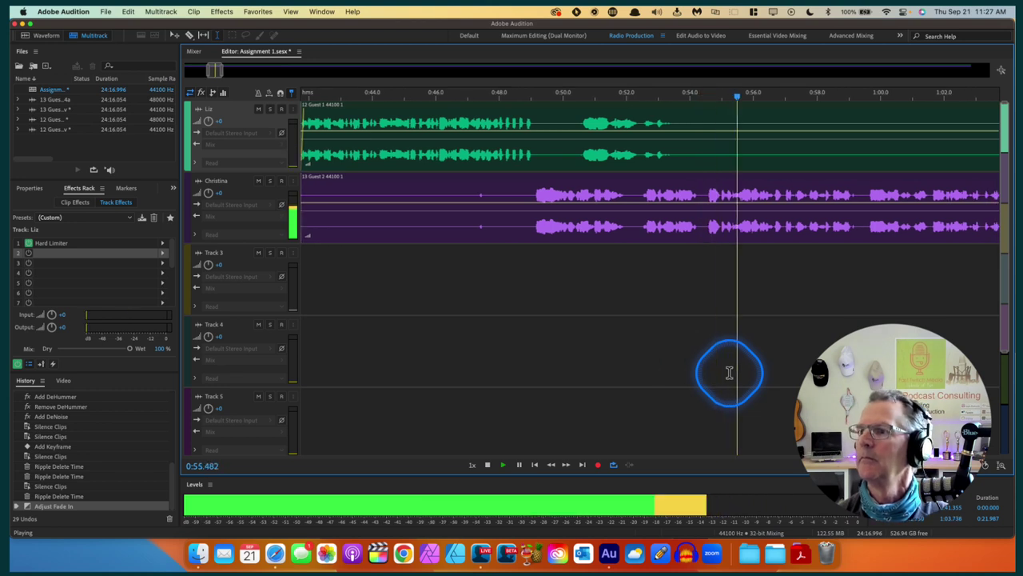
key("space")
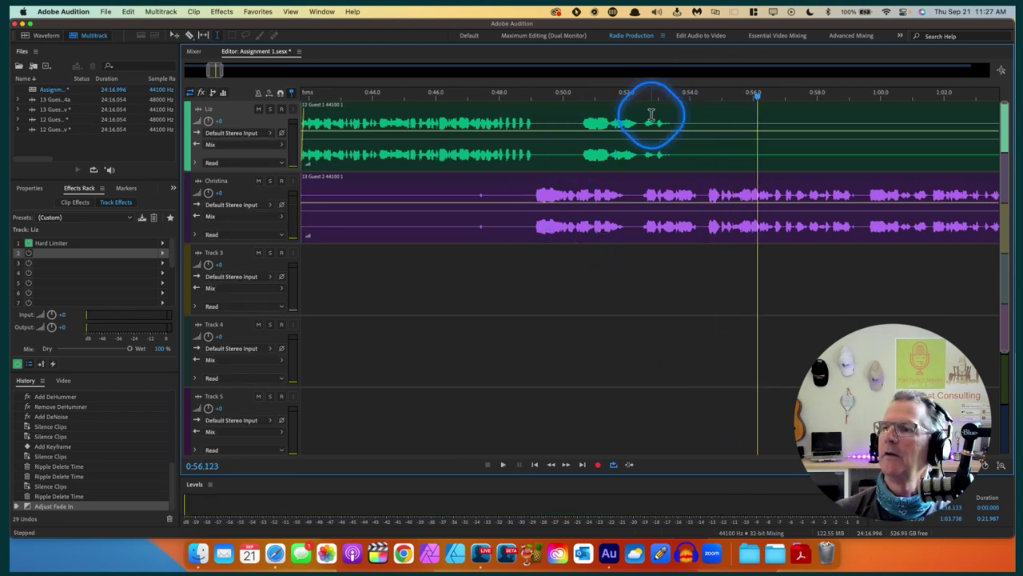
left_click(720, 170)
key("space")
key("space")
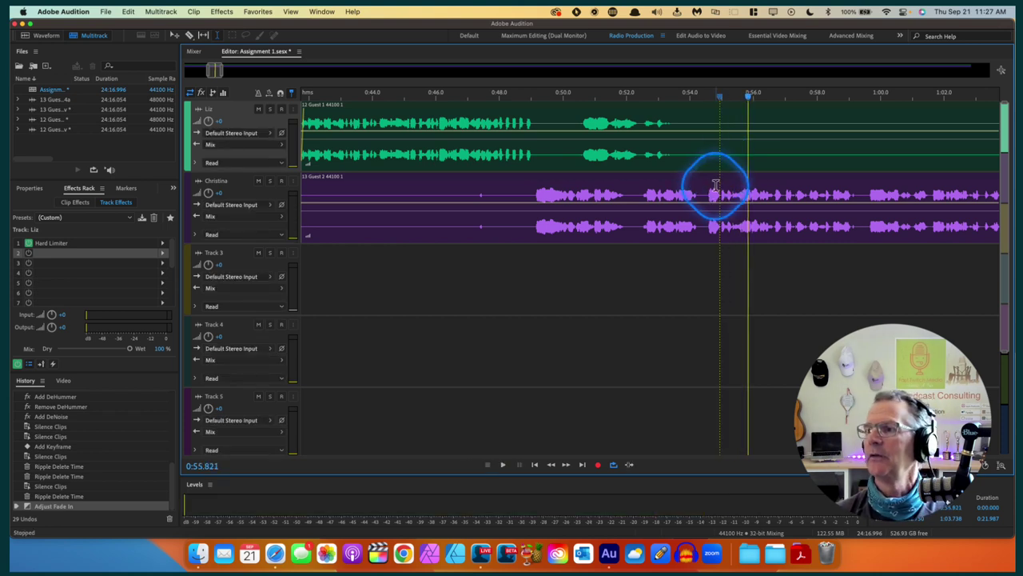
Step: Silence Christina's audio from about 0:46.6 to 0:54.9 and play over the silenced stretch
left_click_drag(719, 186, 425, 211)
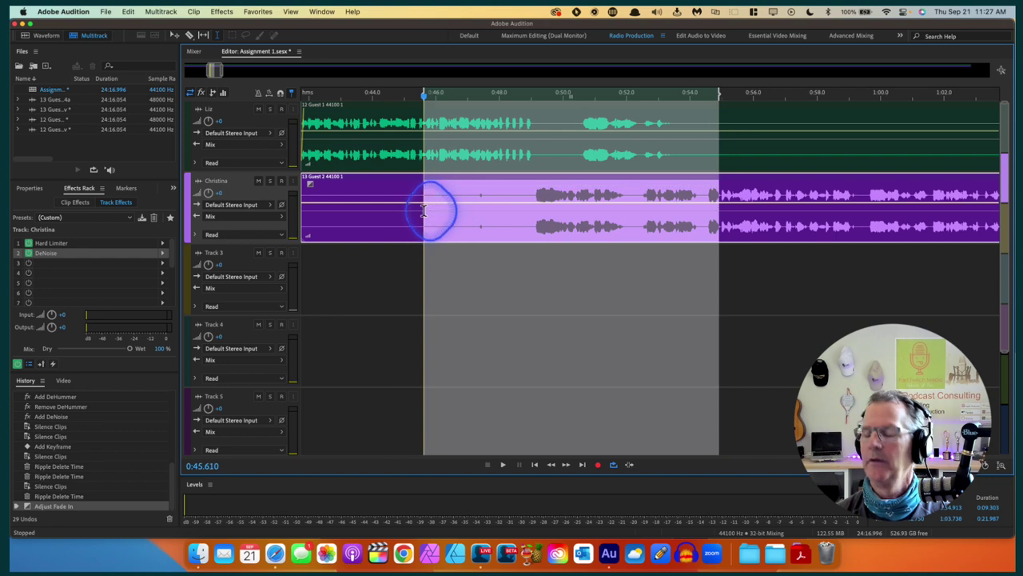
key("super+shift+s")
left_click(490, 216)
key("space")
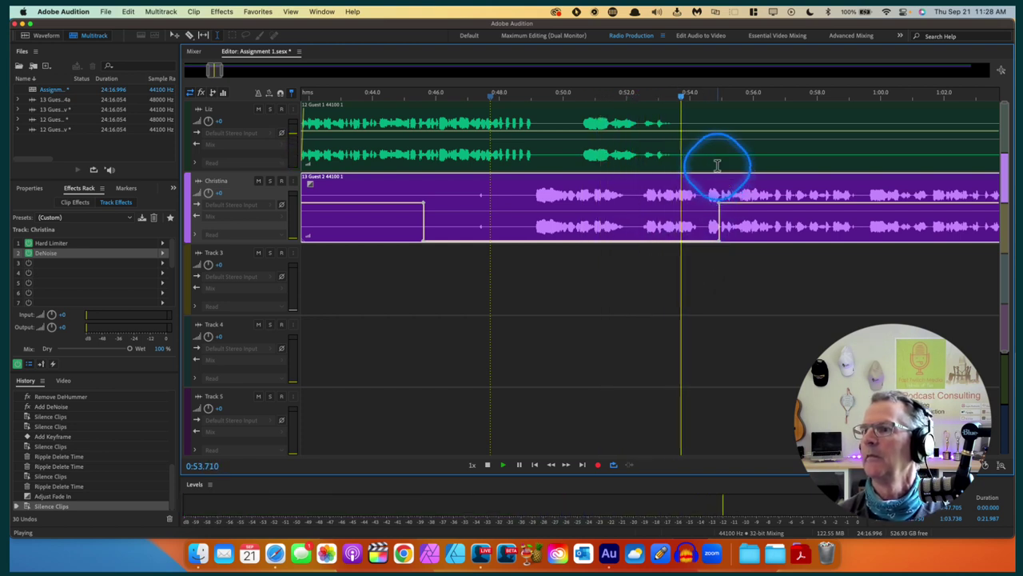
Step: Ripple-delete the gap from about 0:49.4 to 0:55 across both tracks
key("space")
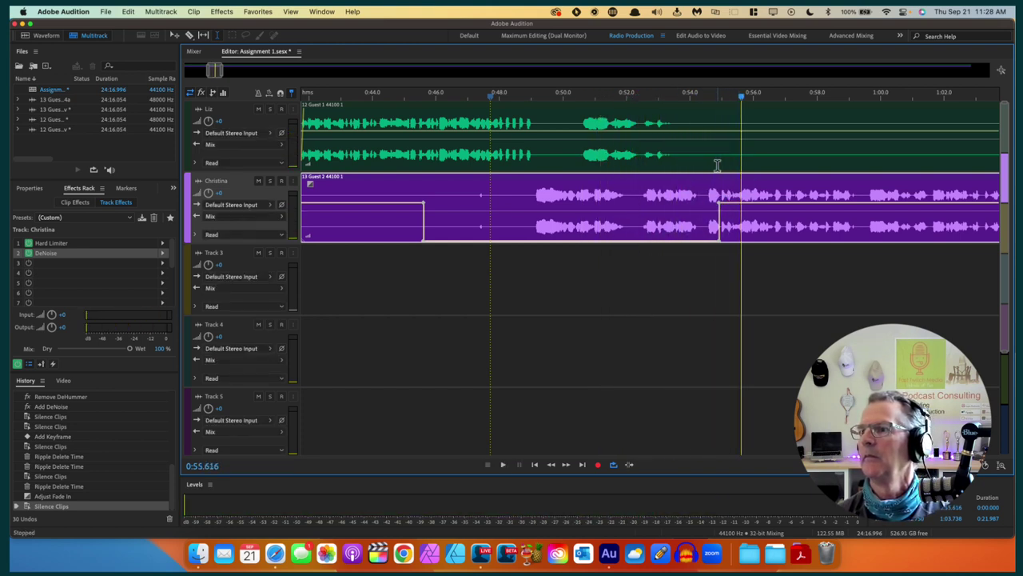
left_click_drag(717, 165, 541, 166)
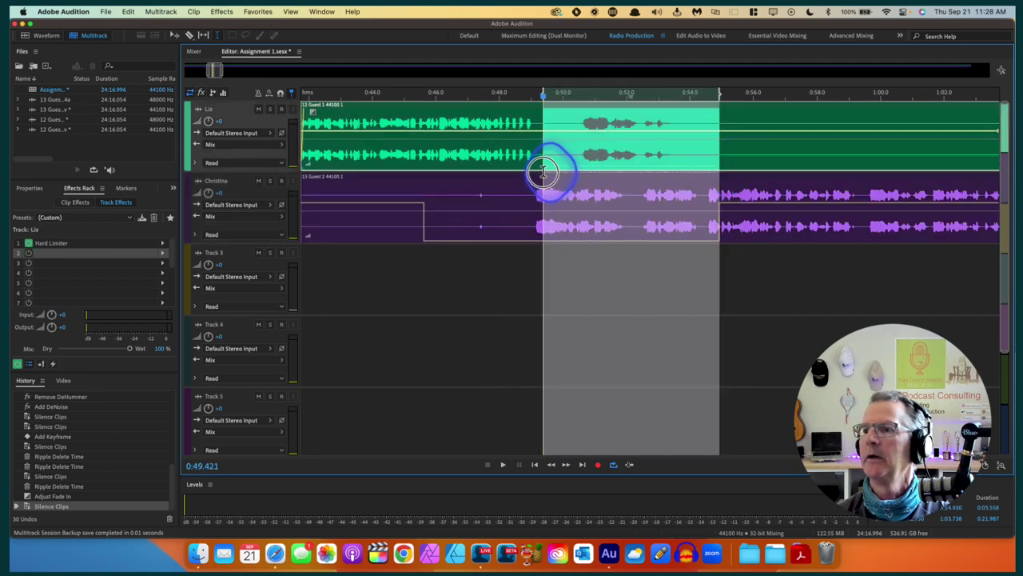
key("super+shift+BackSpace")
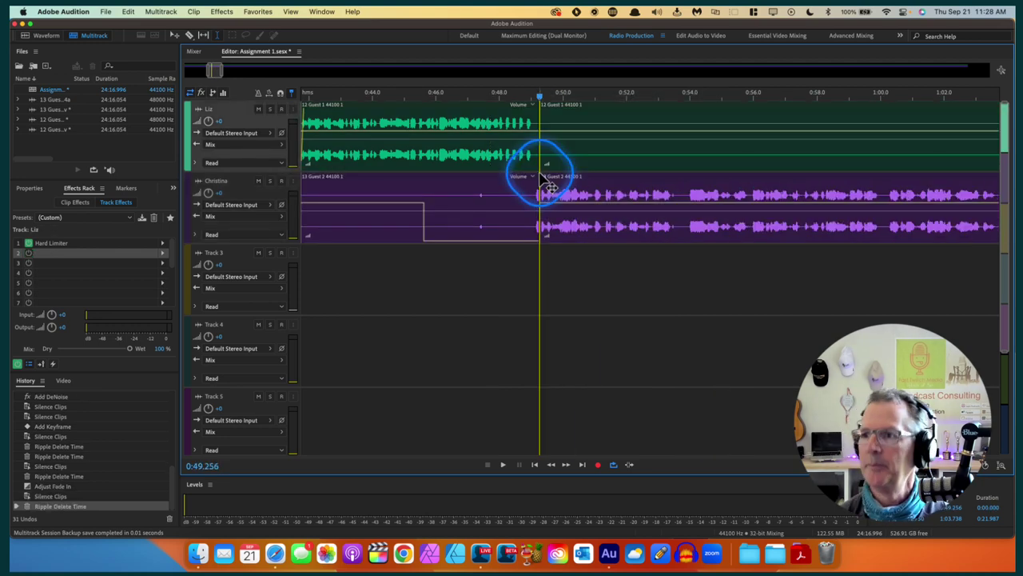
Step: Play the tightened handover from 0:48.1, then zoom out to the full 23:38.752 session
left_click(491, 136)
key("space")
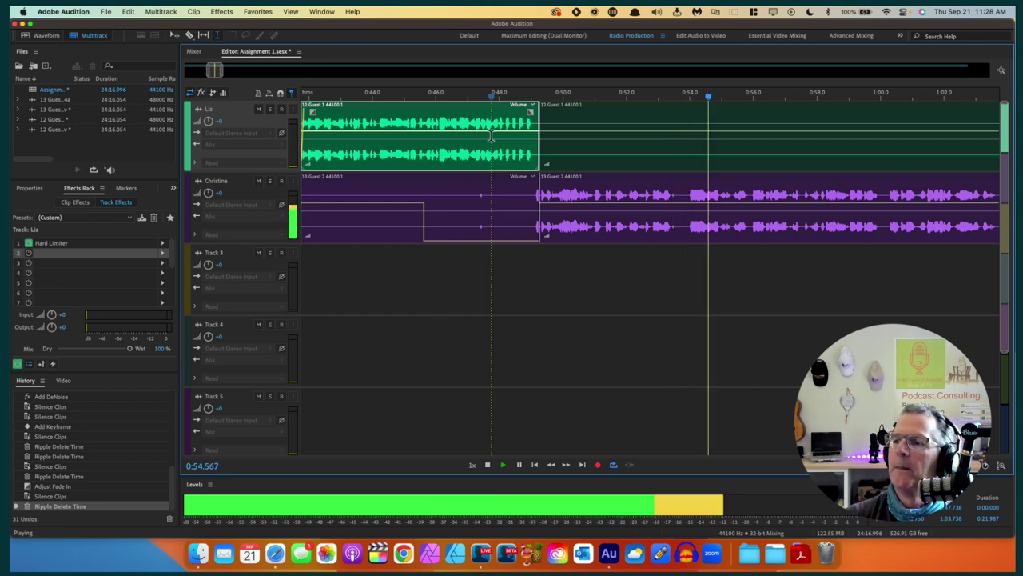
key("space")
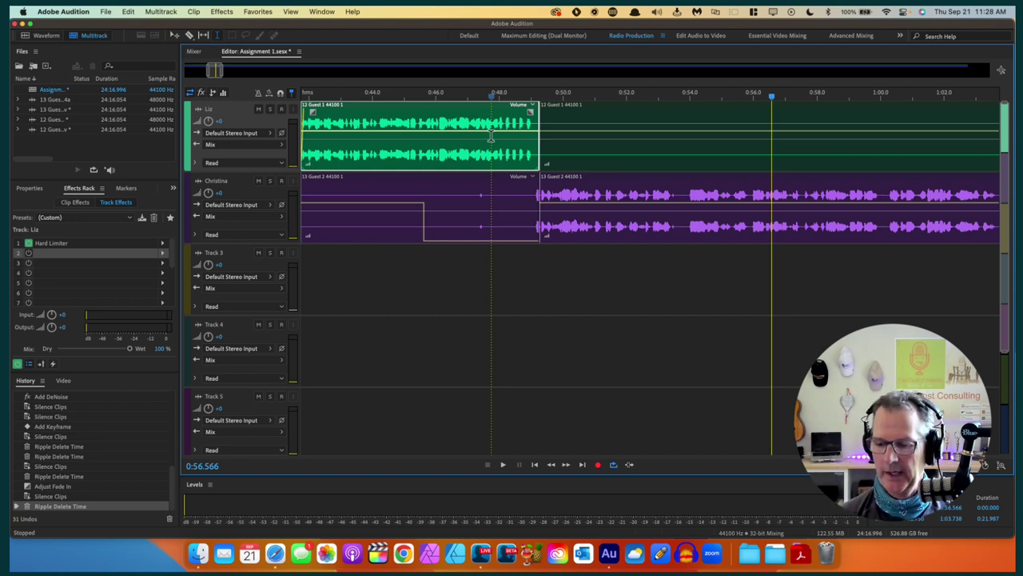
key("backslash")
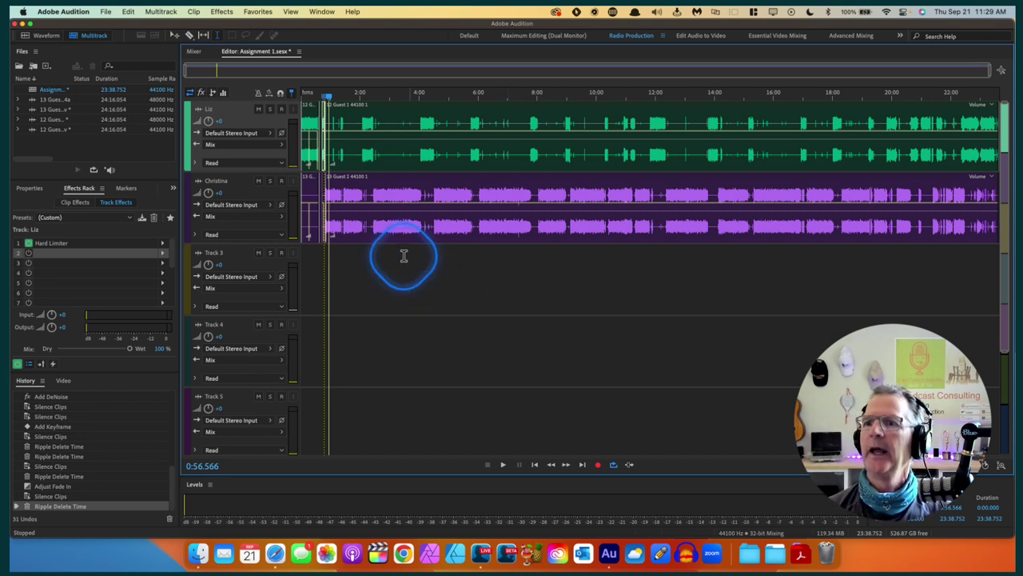
Step: Open the Export Multitrack Mixdown dialog for the entire session via File > Export
left_click(106, 12)
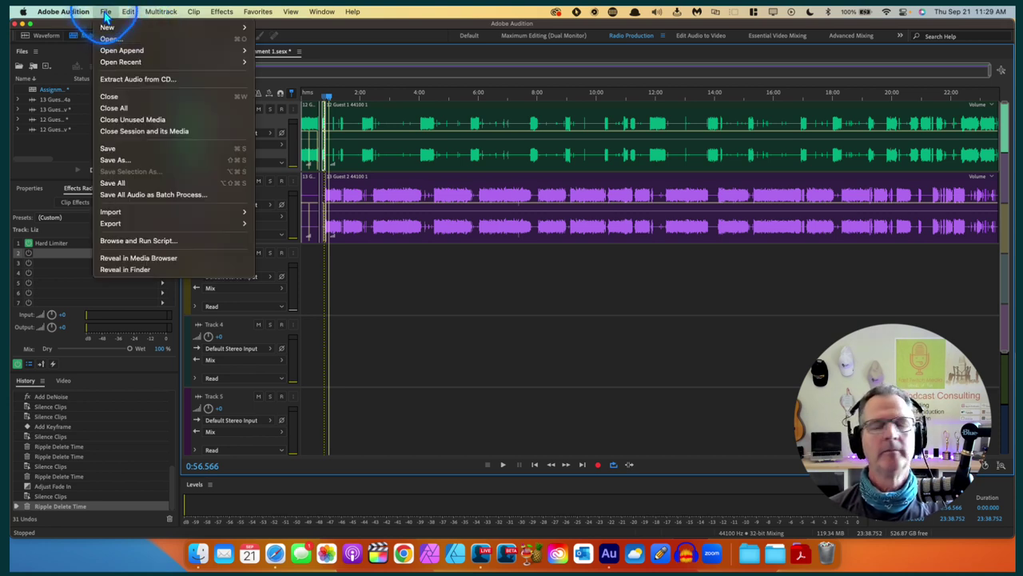
mouse_move(133, 226)
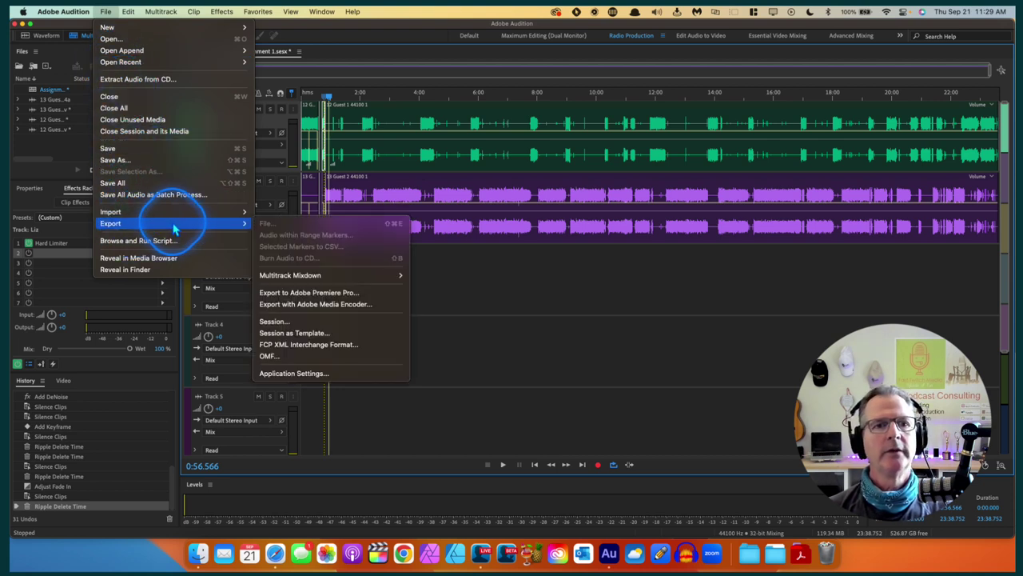
mouse_move(267, 276)
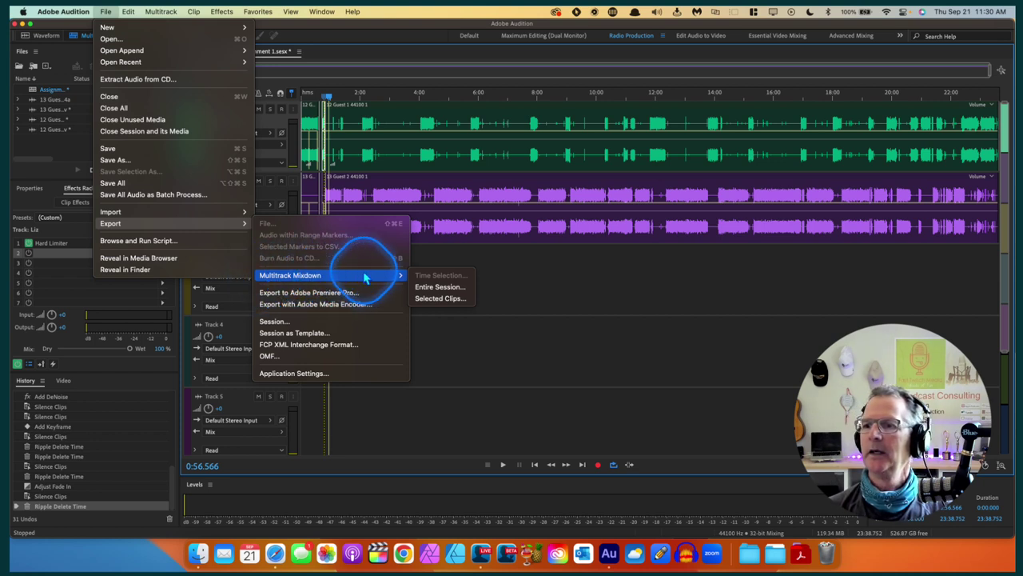
left_click(422, 288)
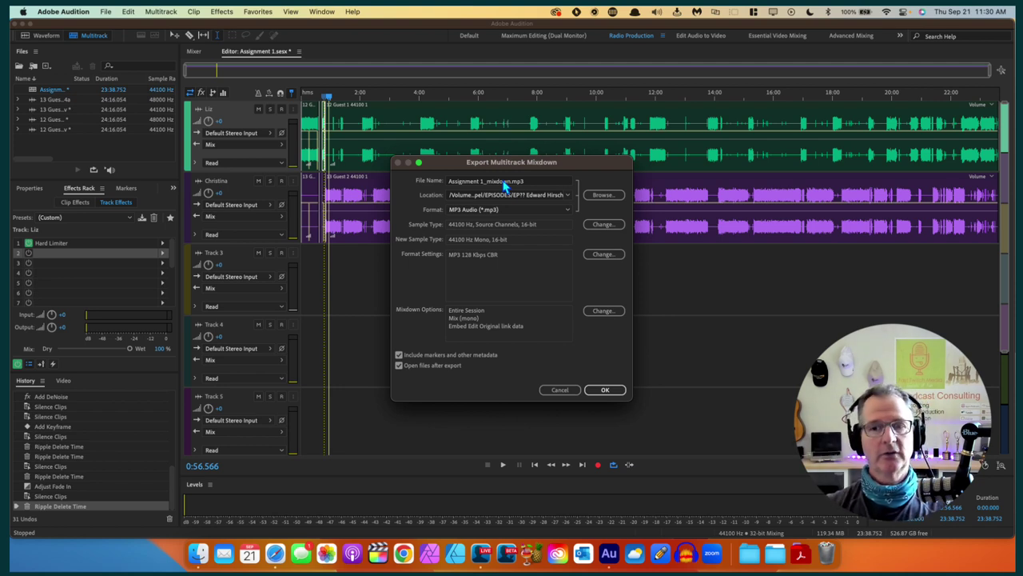
Step: Replace the _mixdown suffix in the MP3 file name with an underscore and the creator's name
left_click(603, 197)
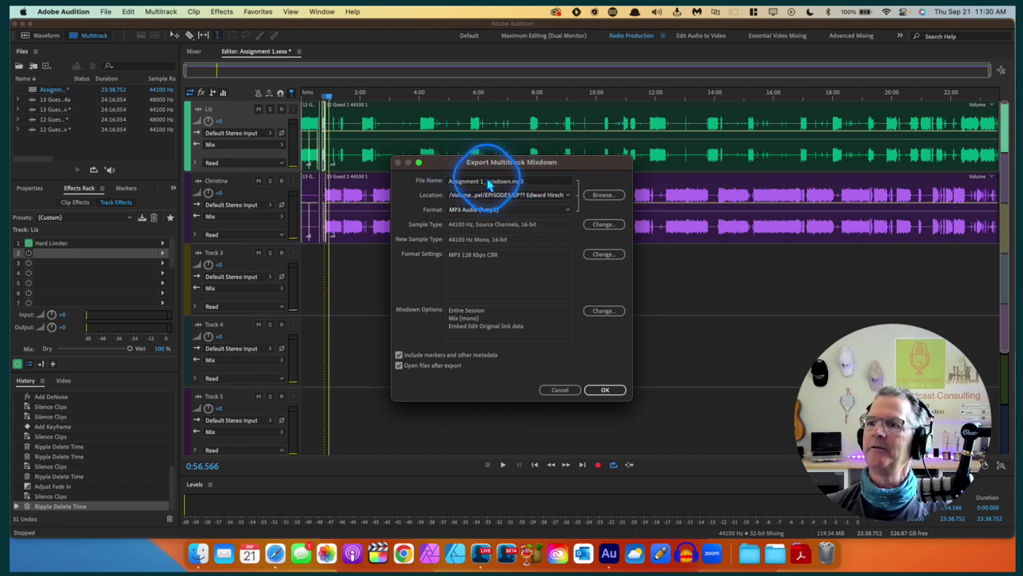
left_click(513, 183)
left_click(502, 226)
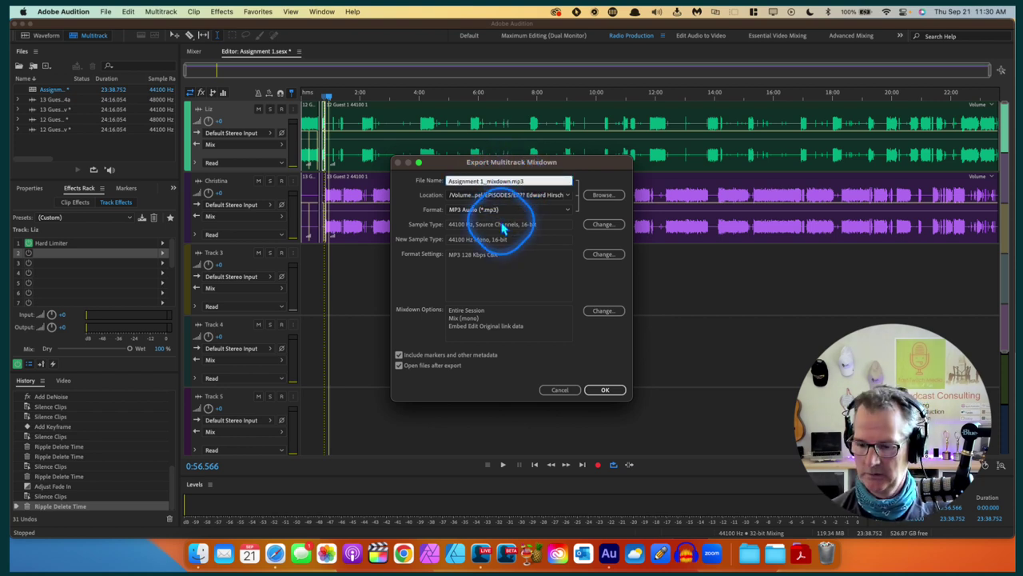
key("BackSpace")
key("BackSpace")
key("BackSpace")
key("BackSpace")
key("BackSpace")
key("BackSpace")
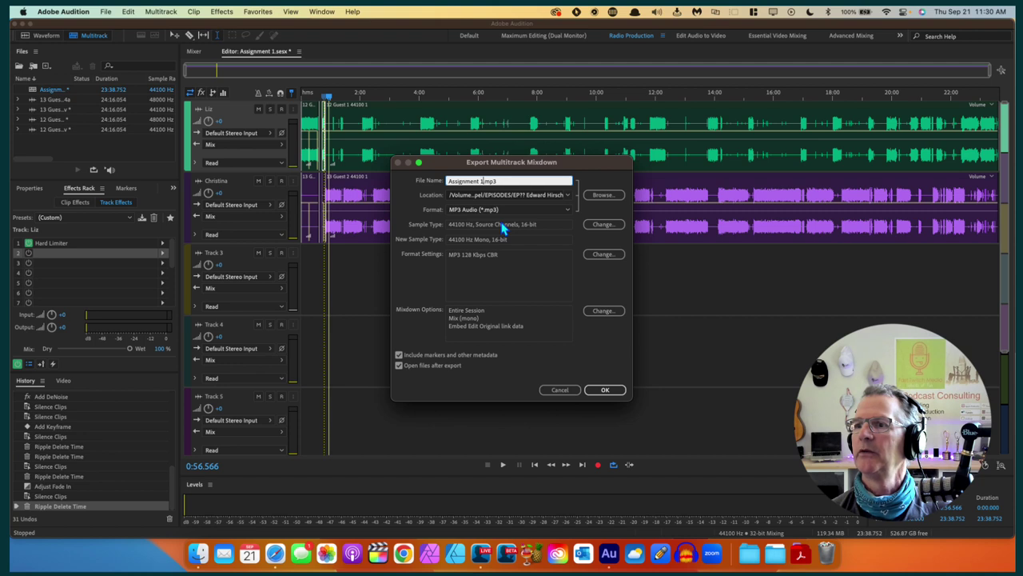
type("_Dan")
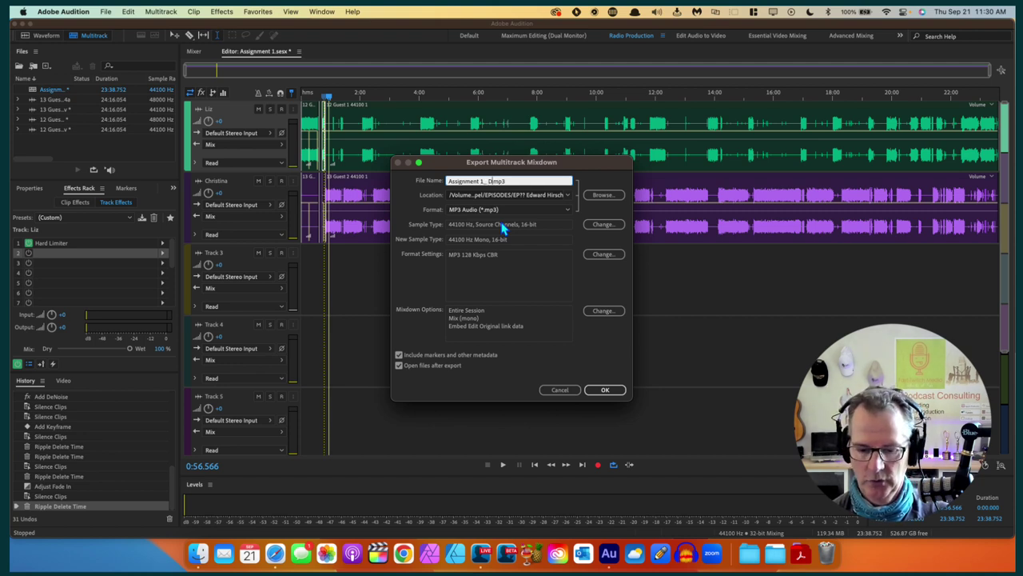
type("1")
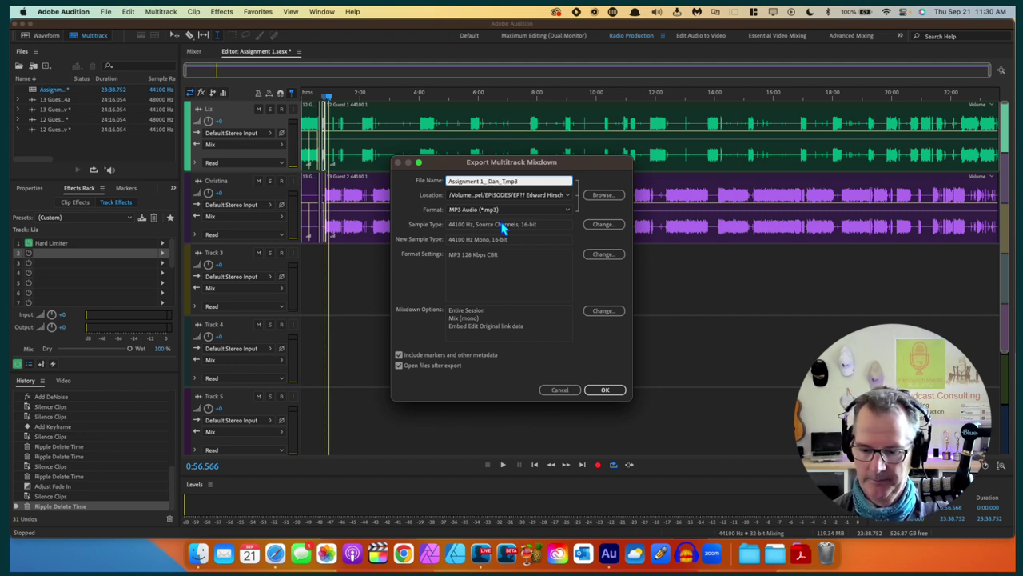
type("ibo")
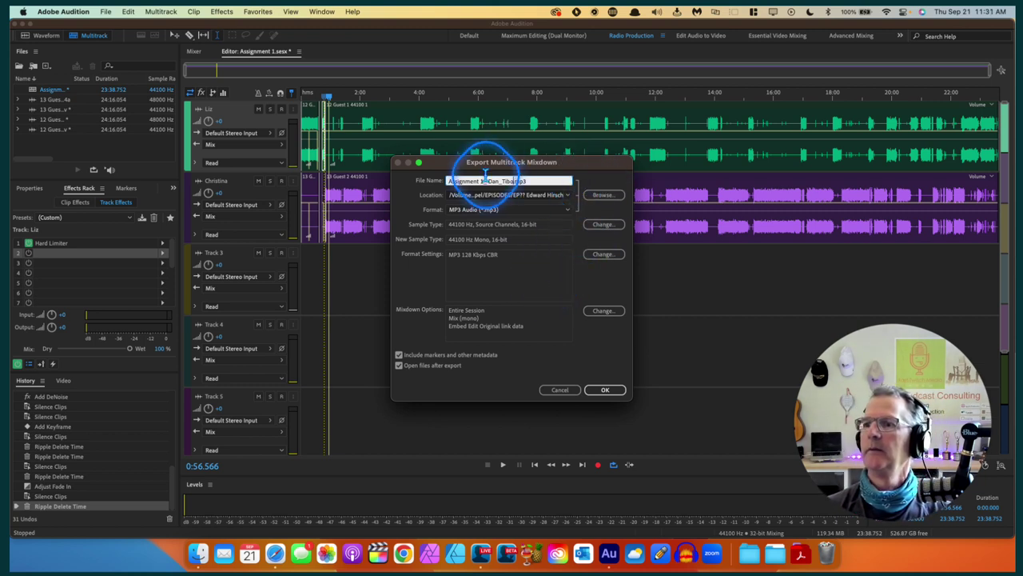
left_click_drag(480, 181, 488, 181)
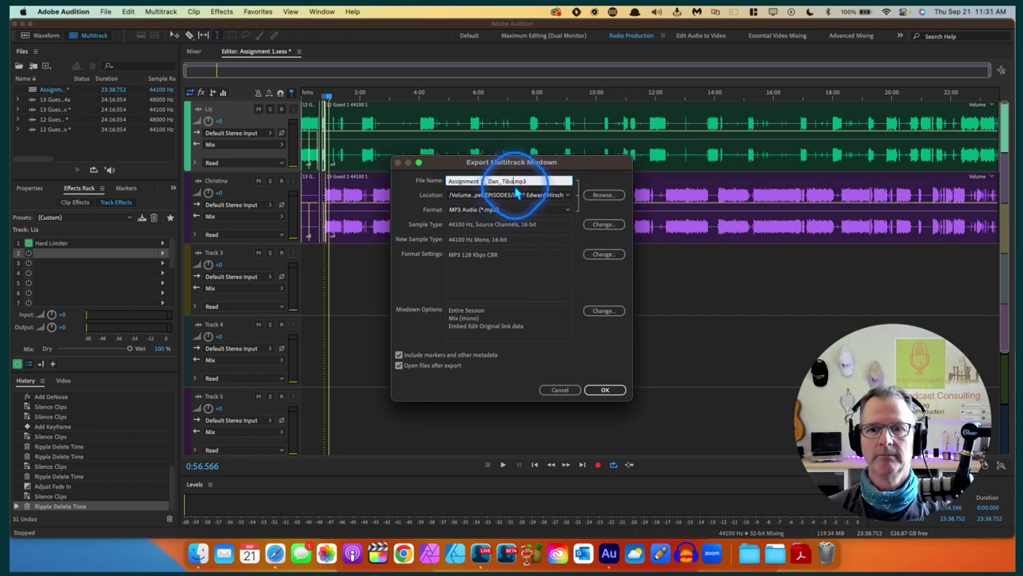
left_click(517, 190)
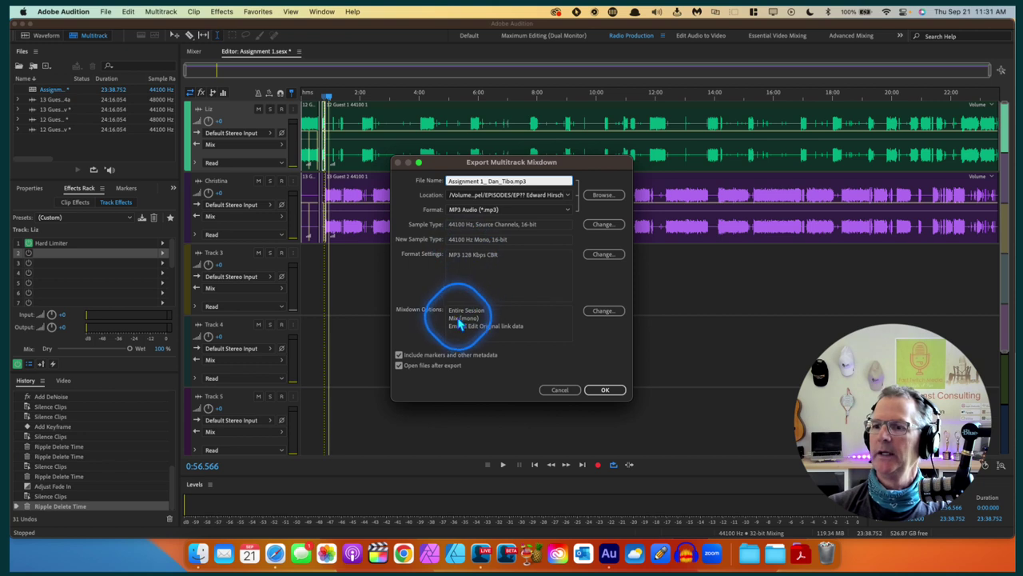
left_click(604, 391)
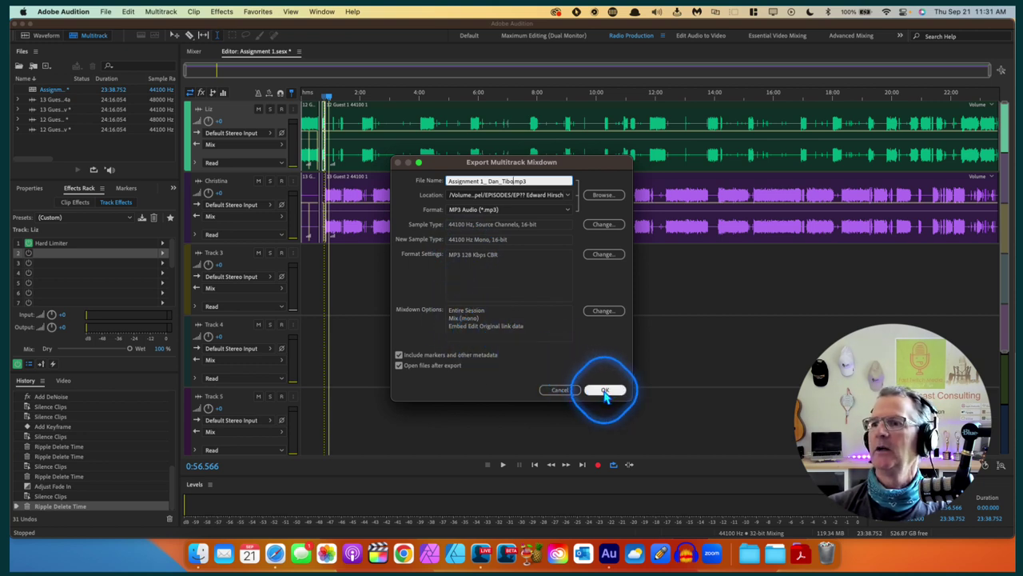
left_click(602, 196)
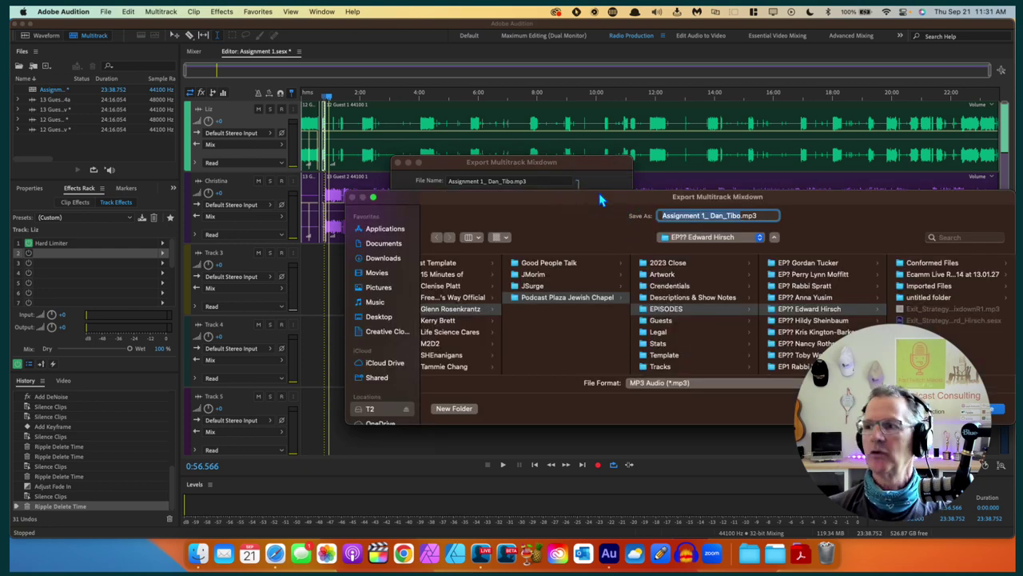
Step: Set the save location to Downloads/Assignment 1 and export the mono MP3 mixdown
left_click(383, 259)
left_click(443, 310)
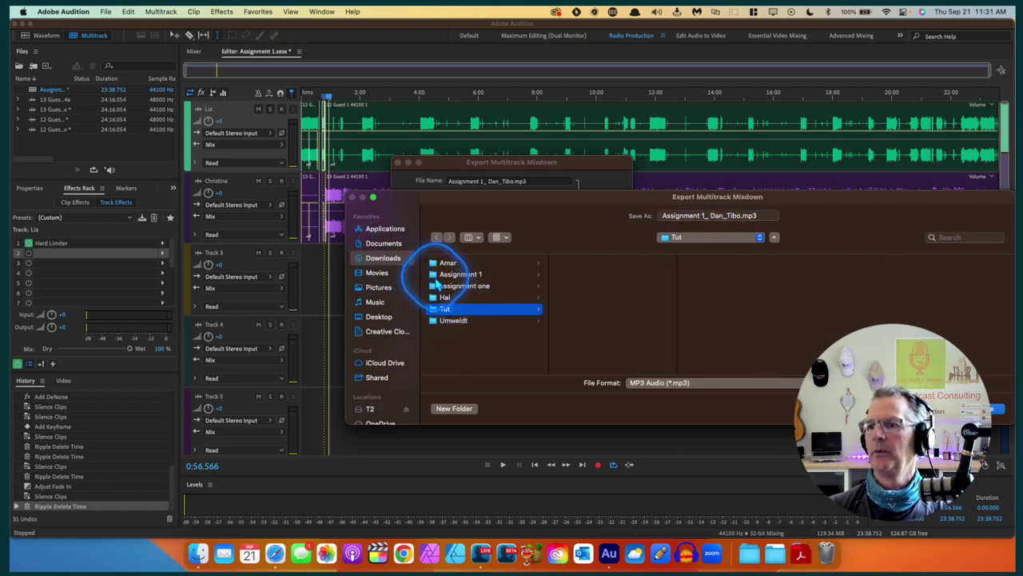
left_click(435, 276)
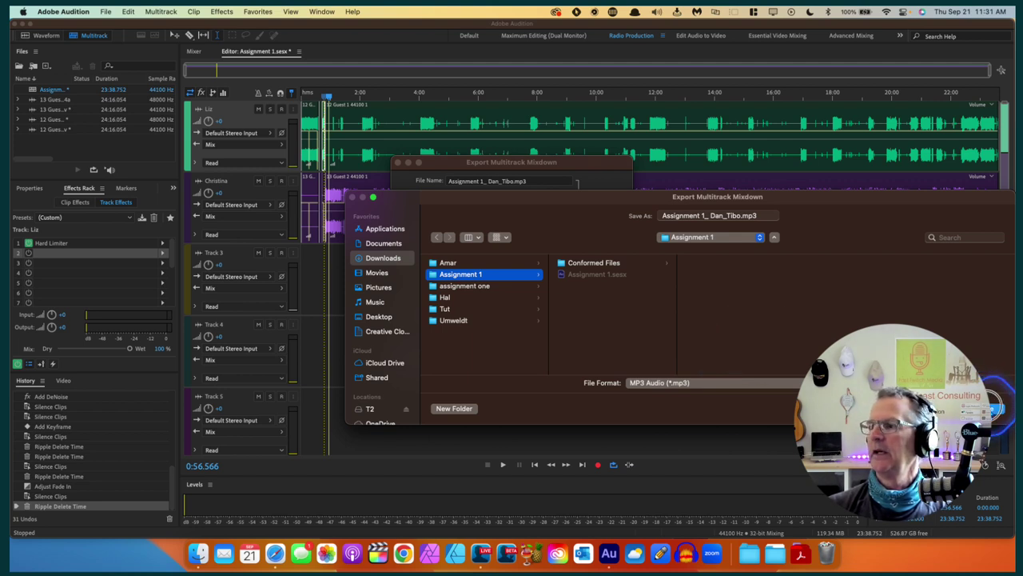
left_click(994, 408)
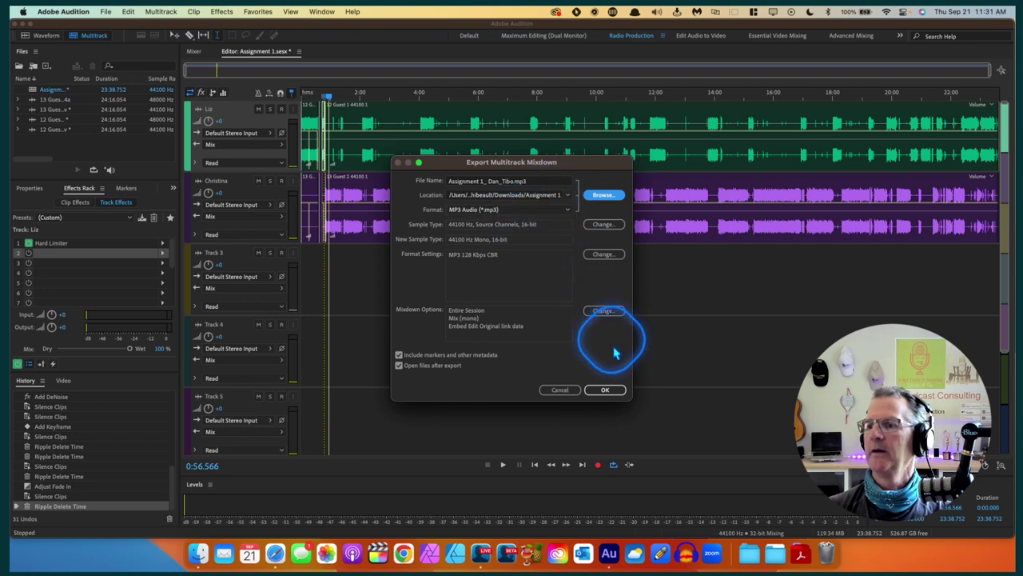
left_click(605, 391)
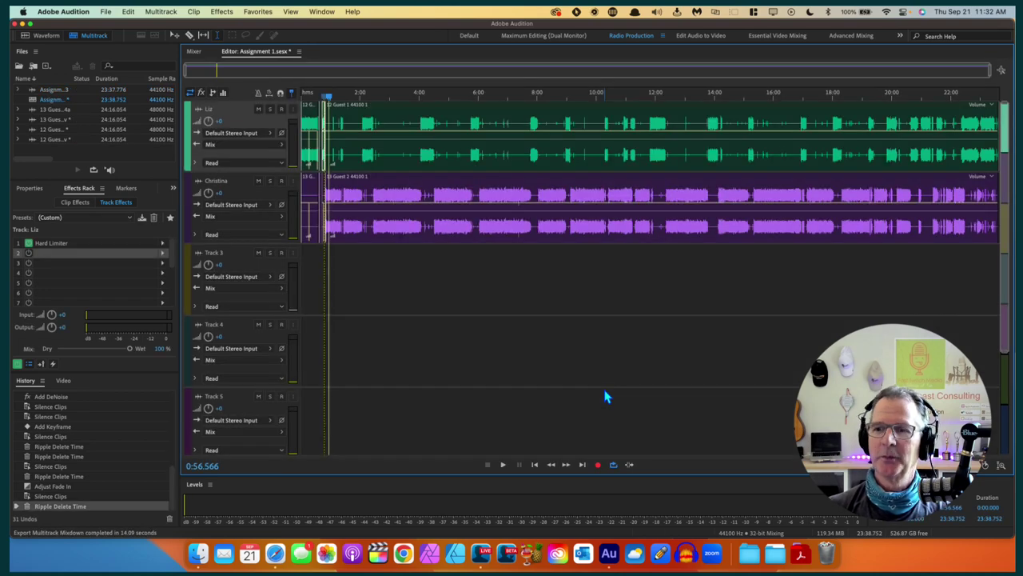
left_click(485, 355)
Step: In Finder, open Downloads > Assignment 1 and select the exported MP3
key("ctrl+Left")
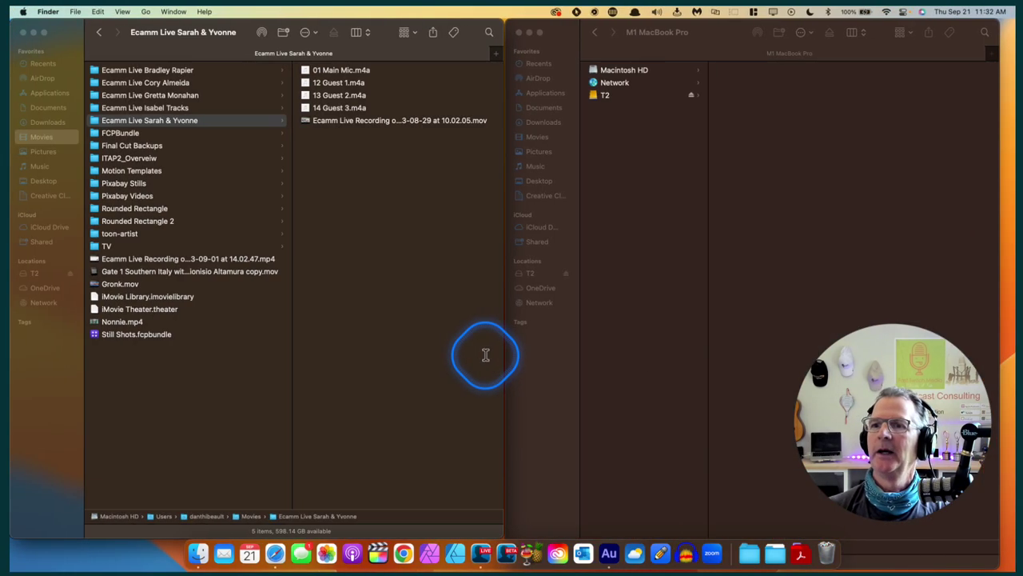
left_click(45, 121)
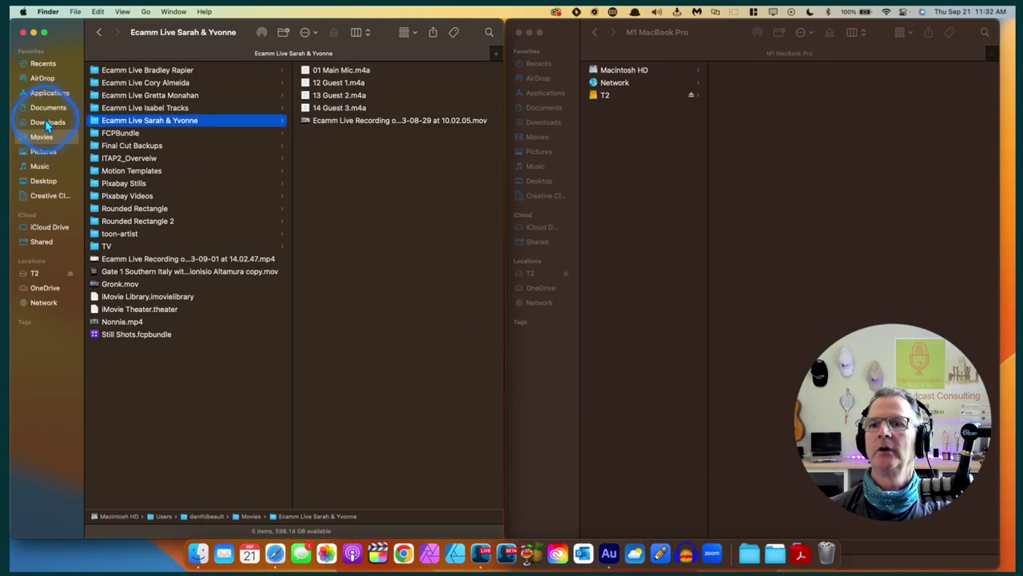
left_click(137, 87)
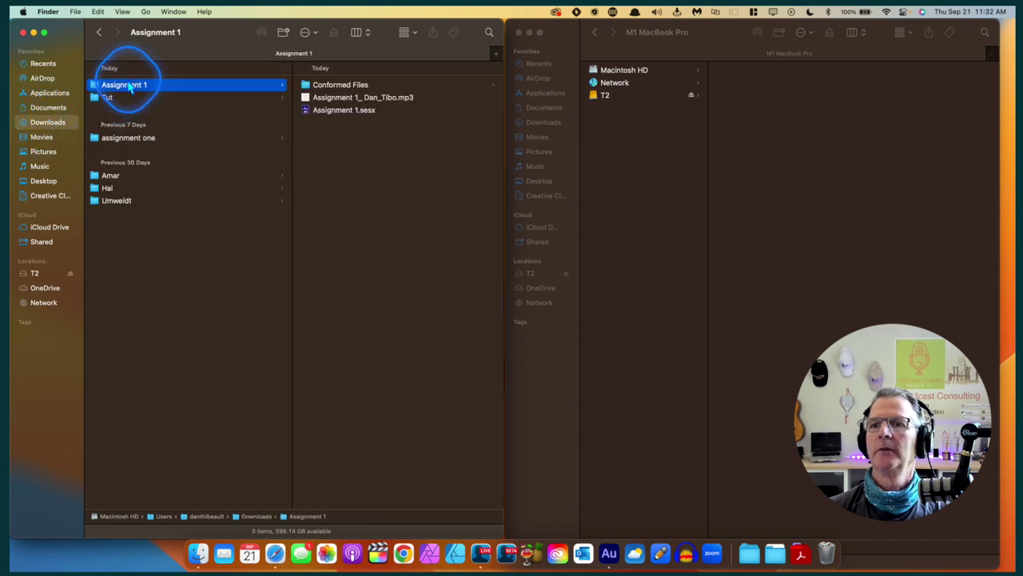
left_click(317, 98)
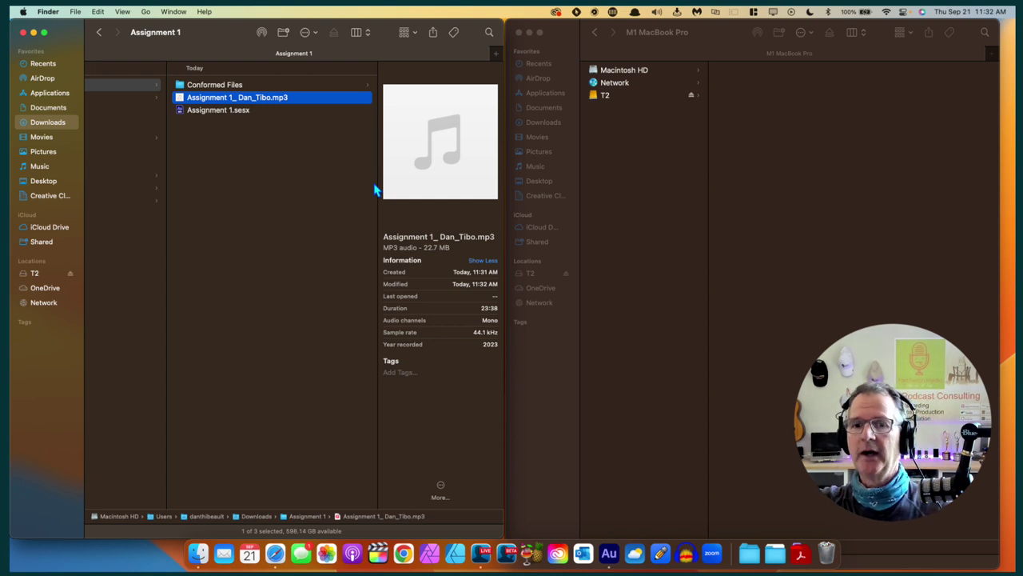
Step: Preview the 22.7 MB MP3 in Quick Look, then return to Adobe Audition
left_click(440, 142)
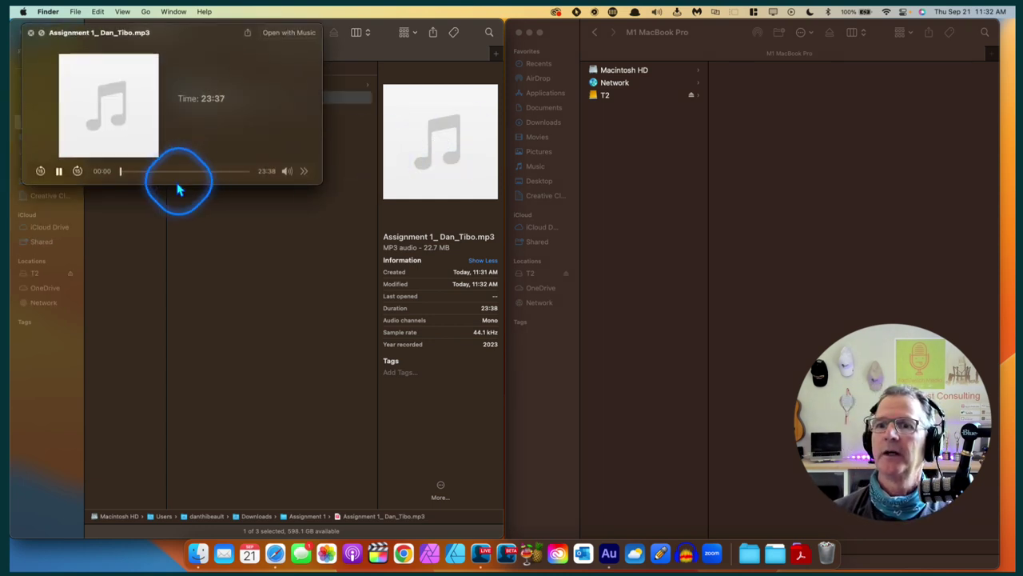
left_click(58, 171)
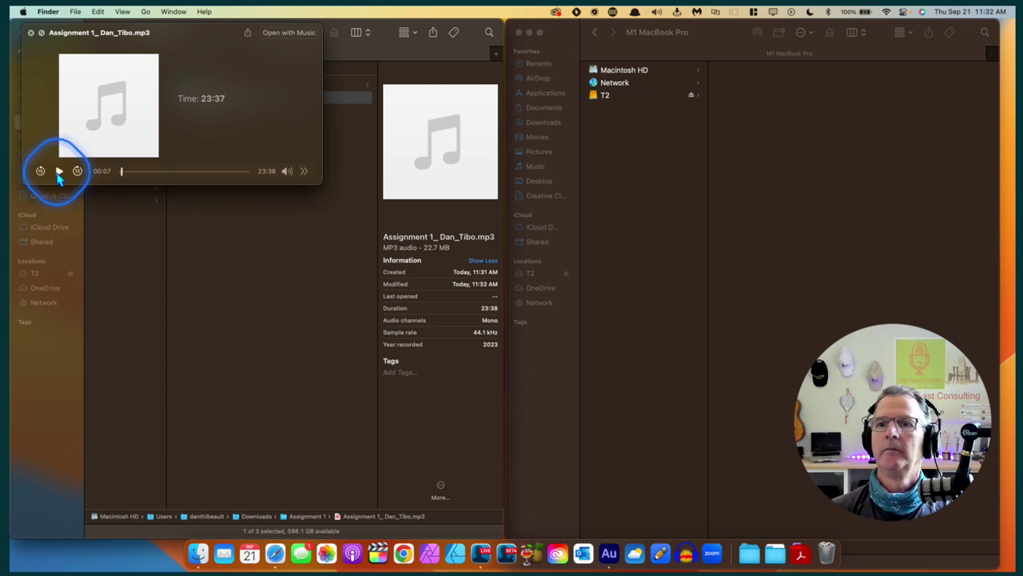
left_click(31, 33)
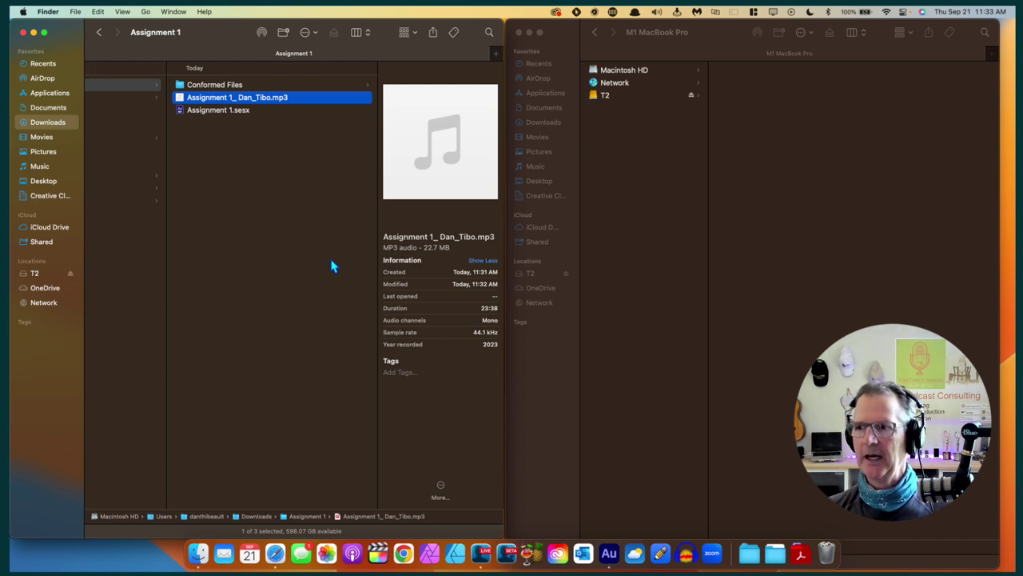
left_click(272, 163)
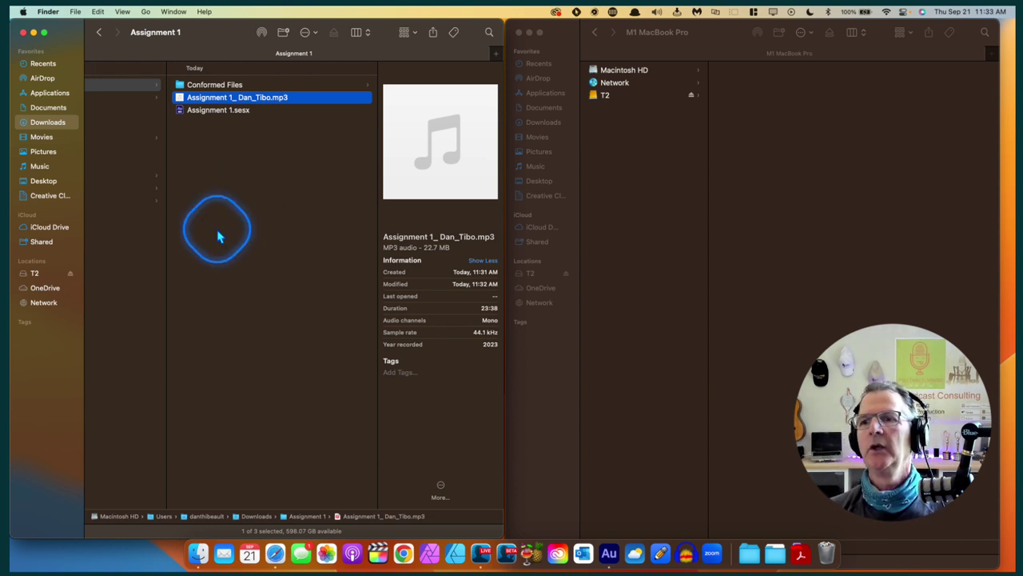
key("ctrl+Right")
left_click(144, 267)
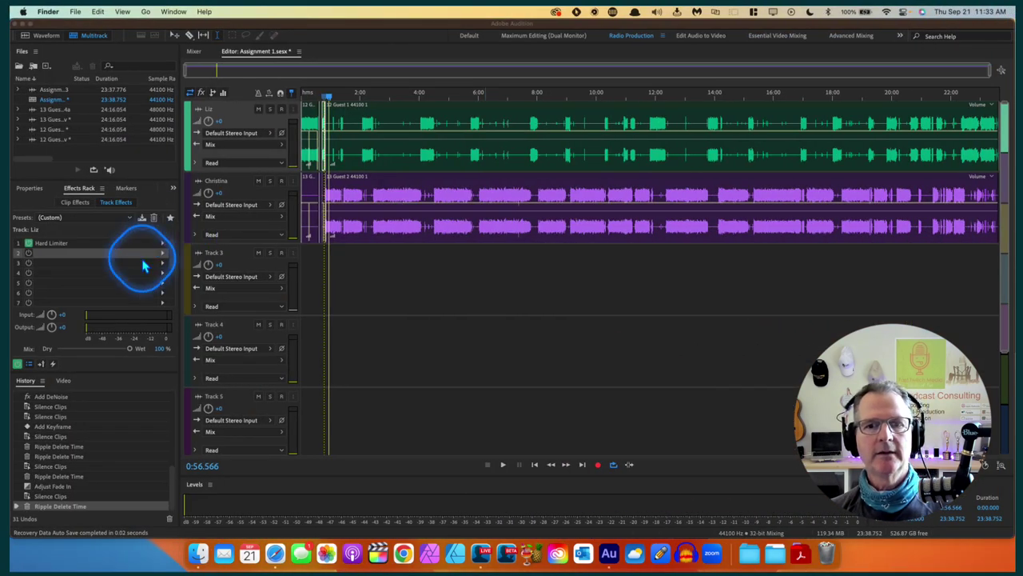